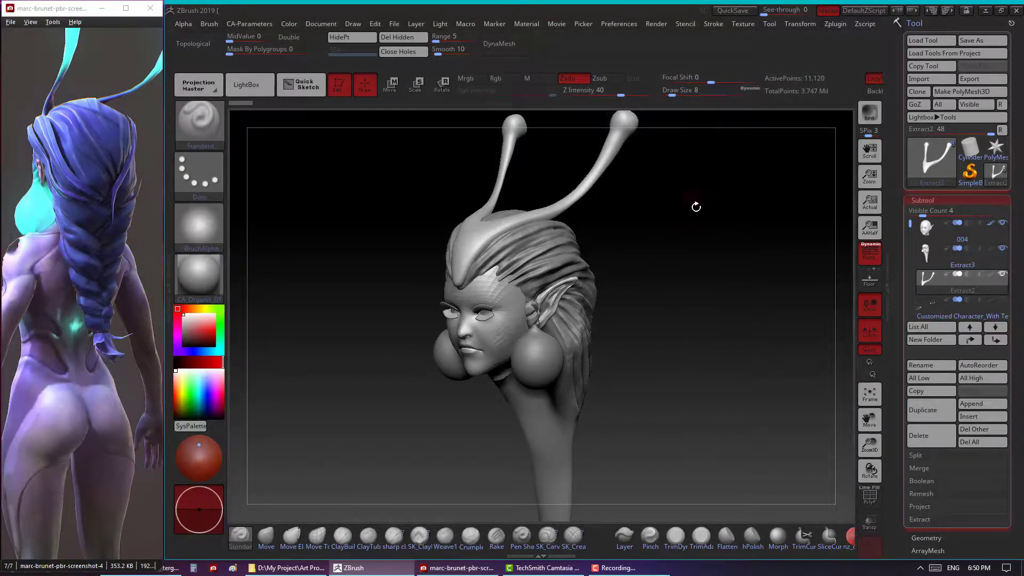
Inspect the head from several angles and make the Extract3 hair the active subtool.
drag(696, 207, 681, 269)
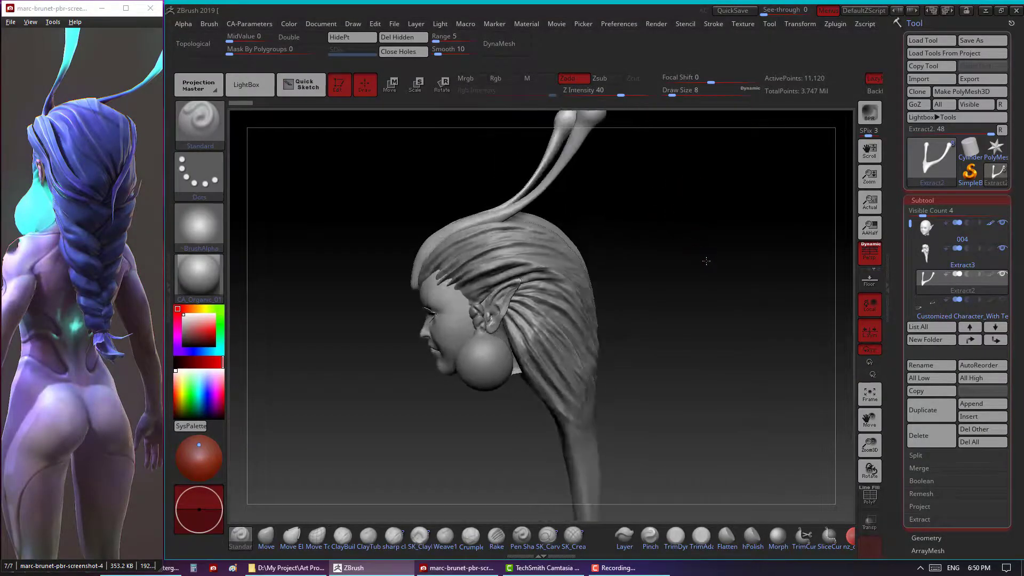
click(869, 393)
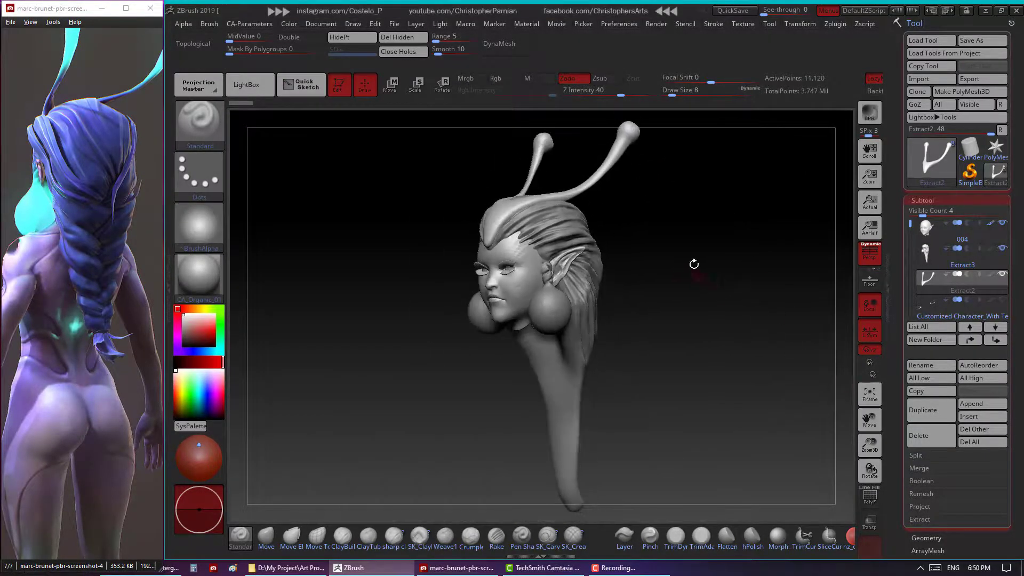
drag(692, 243, 674, 210)
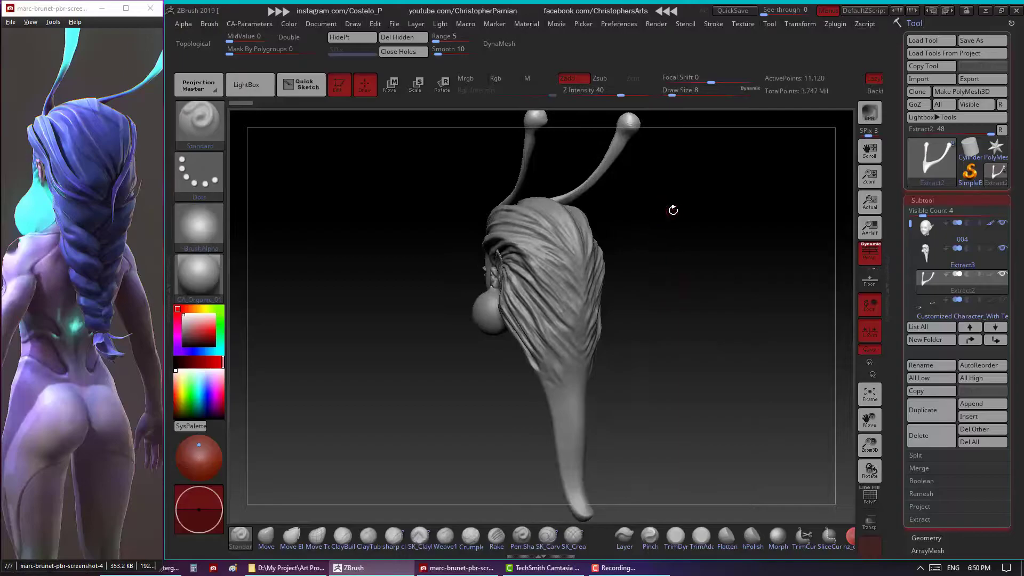
drag(720, 260, 689, 258)
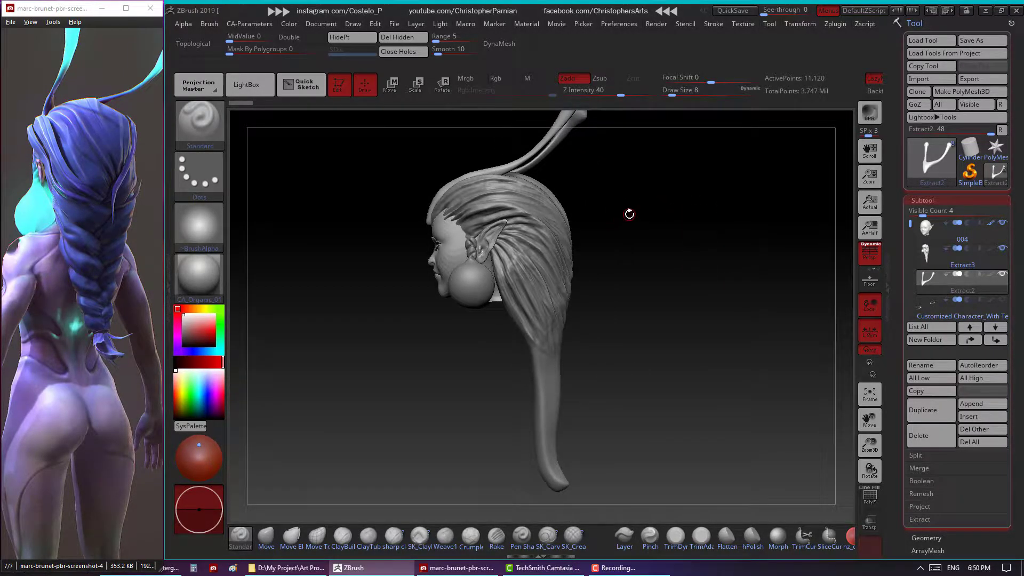
drag(640, 244, 515, 288)
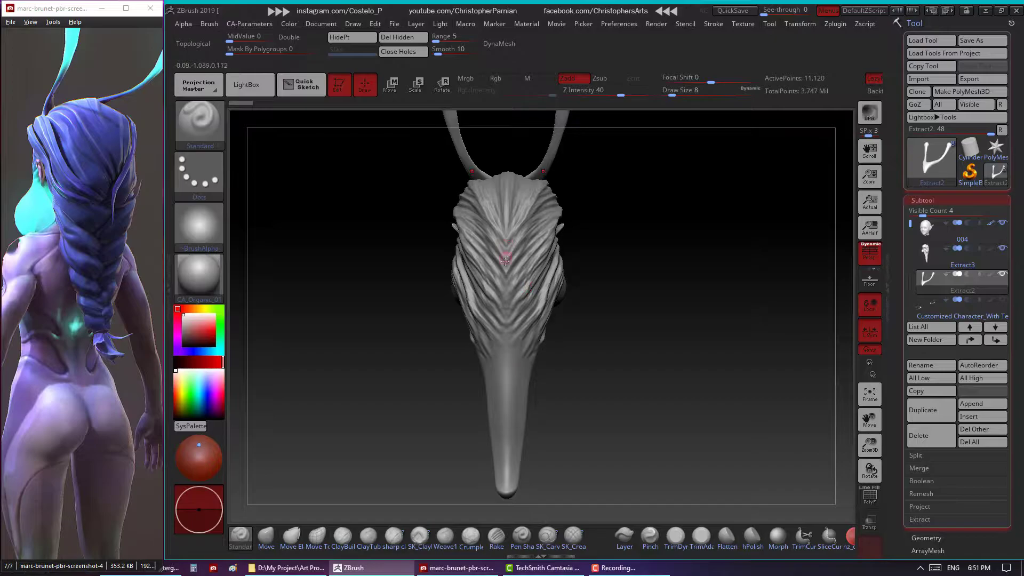
alt+click(518, 377)
drag(526, 354, 553, 366)
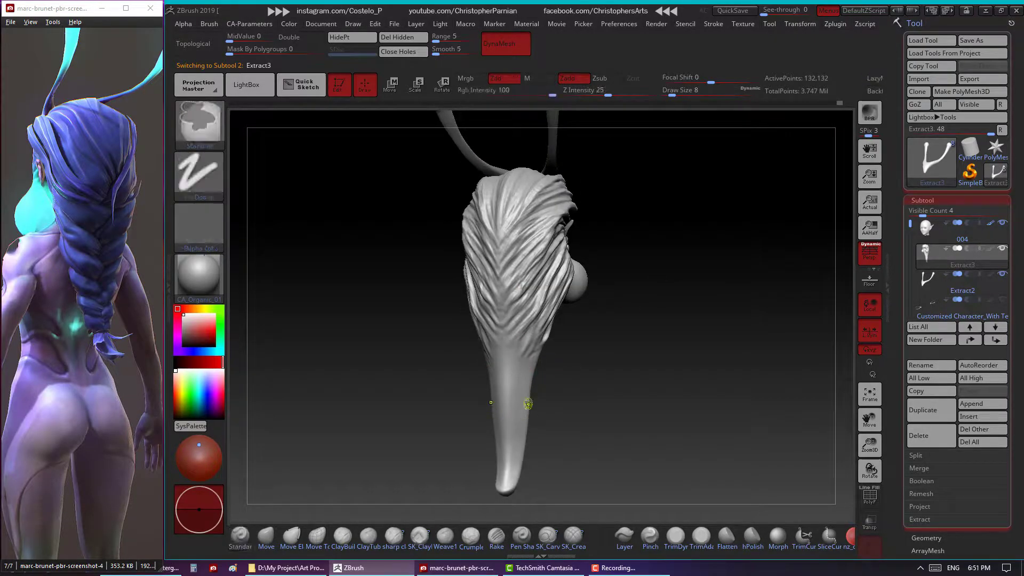
Set up the SK_Crease brush at Z Intensity 40 and Draw Size 16, toggling PolyF.
click(573, 537)
drag(614, 374, 693, 384)
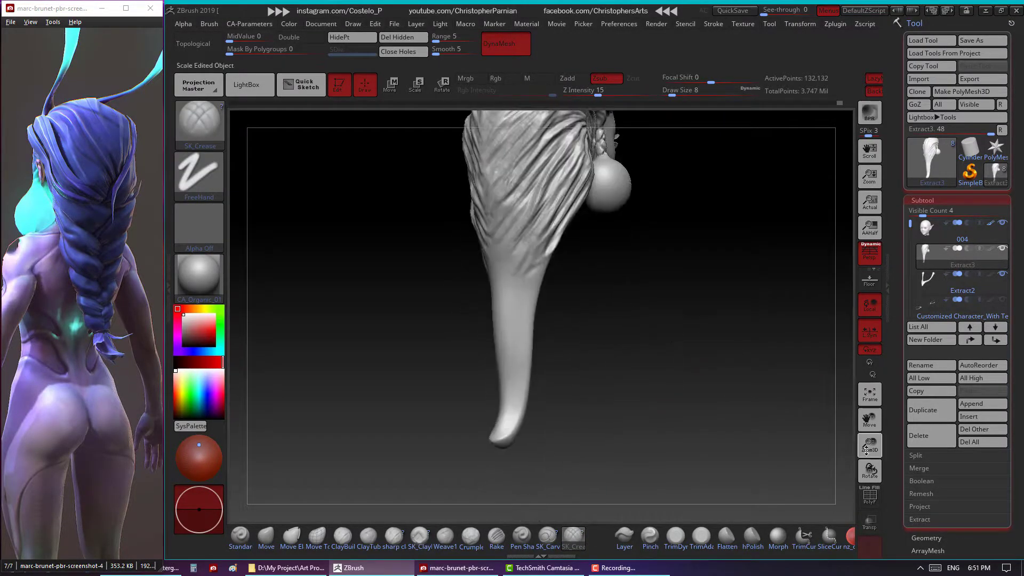
mouse_move(870, 444)
mouse_down()
mouse_move(681, 380)
mouse_move(702, 372)
mouse_move(627, 325)
mouse_up()
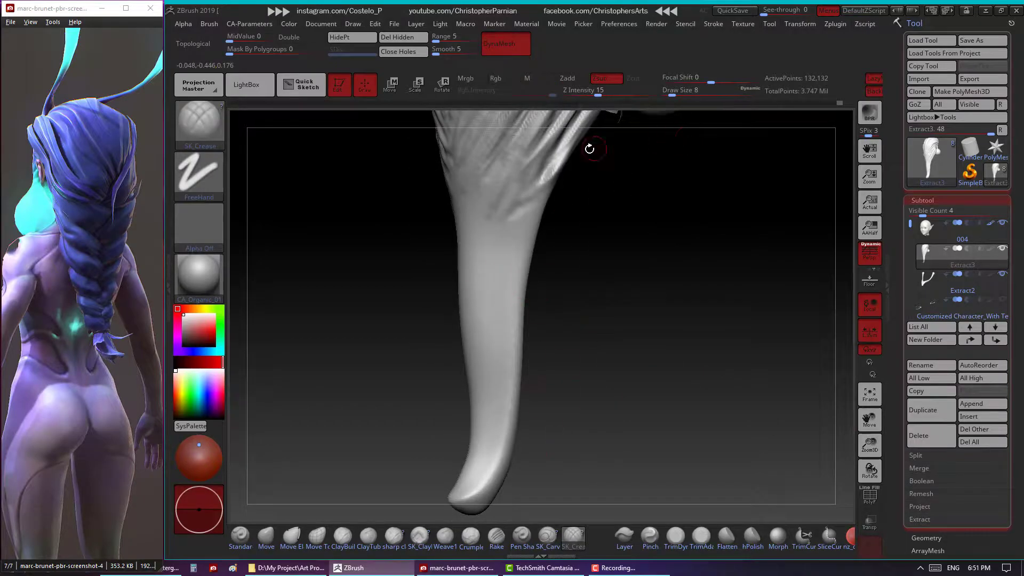
click(871, 496)
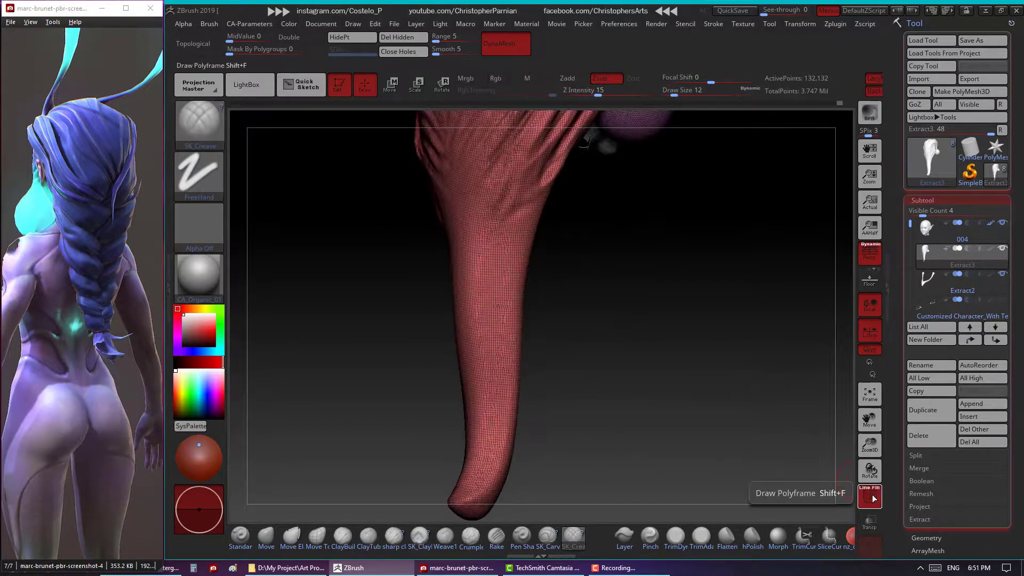
drag(604, 94, 618, 93)
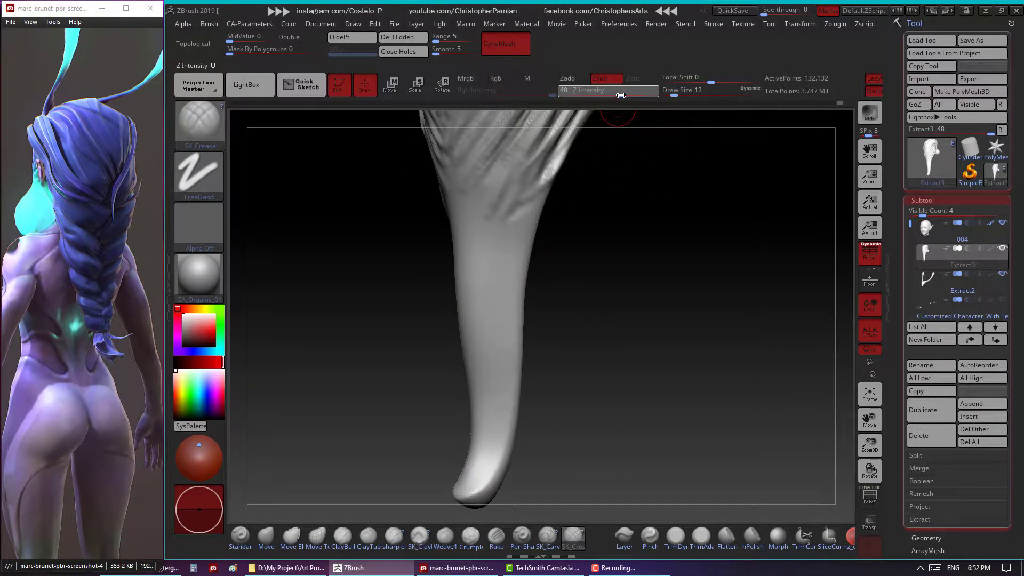
drag(503, 411, 662, 256)
drag(674, 95, 676, 95)
mouse_move(571, 370)
mouse_down()
mouse_move(690, 304)
mouse_move(707, 320)
mouse_move(684, 273)
mouse_move(689, 284)
mouse_move(642, 292)
mouse_move(697, 283)
mouse_move(663, 283)
mouse_move(639, 266)
mouse_move(640, 281)
mouse_move(688, 273)
mouse_move(502, 230)
mouse_up()
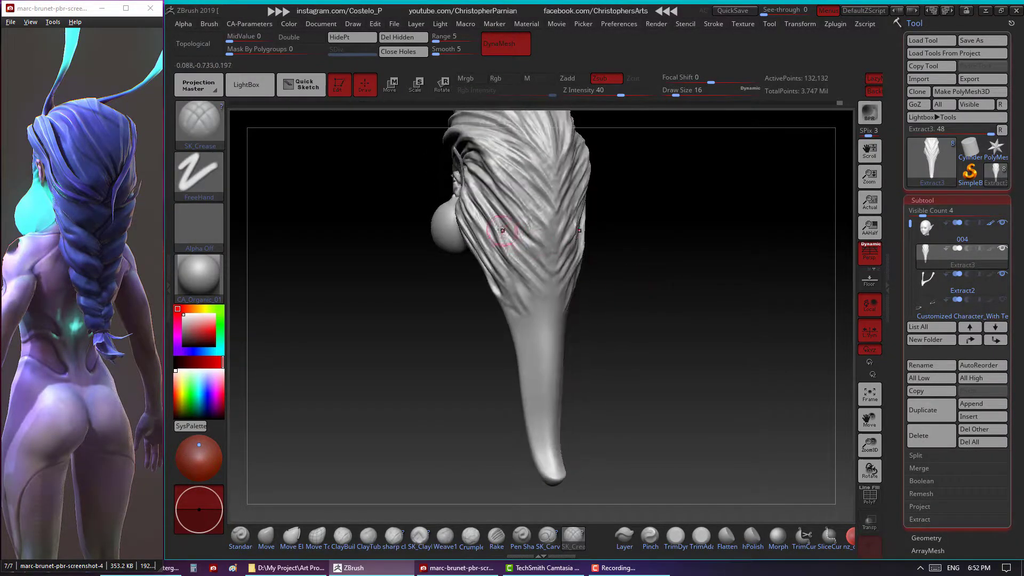
mouse_move(560, 269)
mouse_down()
mouse_move(637, 282)
mouse_move(614, 235)
mouse_up()
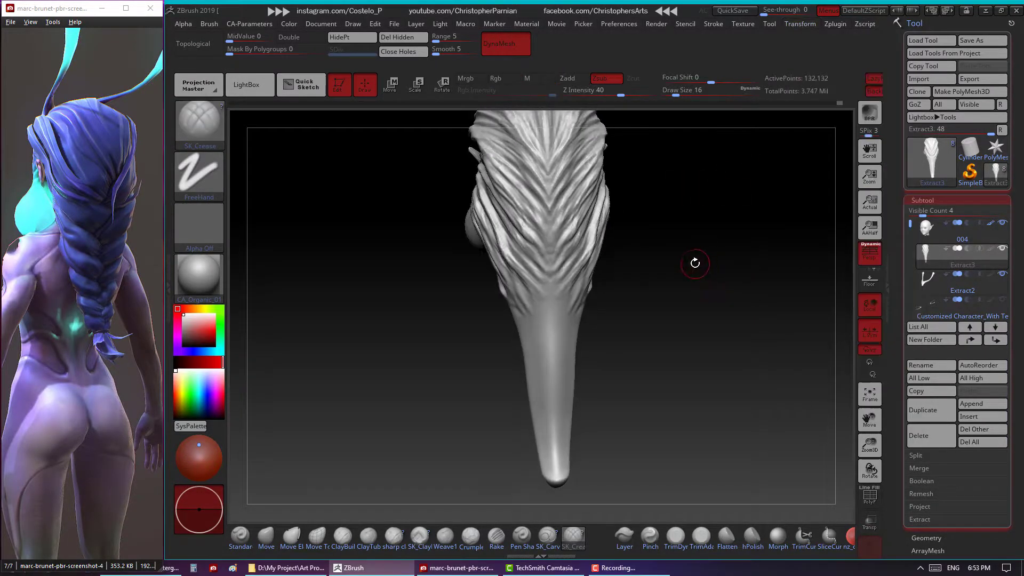
mouse_move(694, 263)
mouse_down()
mouse_move(680, 263)
mouse_move(846, 235)
mouse_up()
click(928, 199)
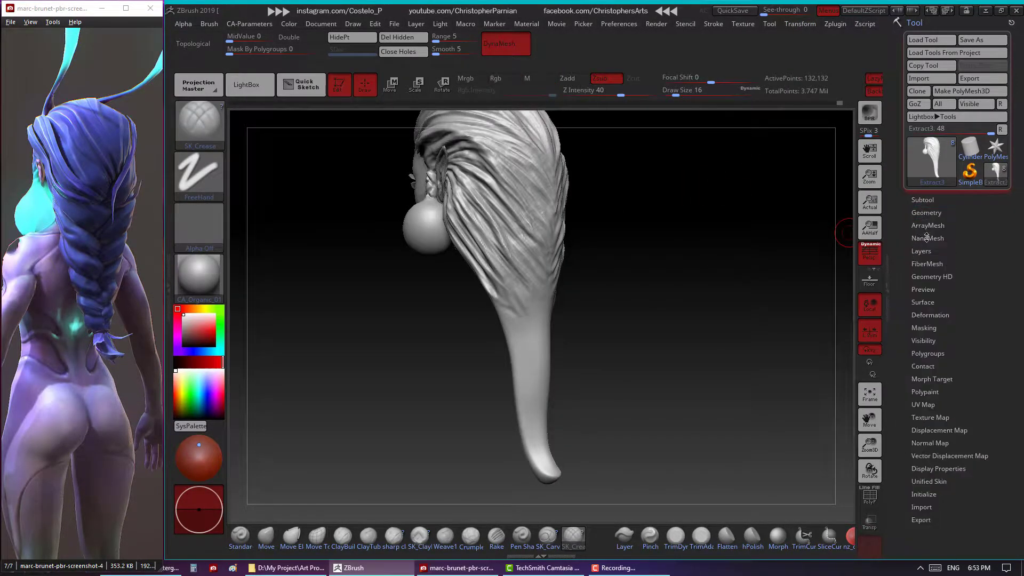
Add a new sculpt layer and start carving crossing braid strands on the lower ponytail.
click(922, 251)
mouse_move(757, 331)
mouse_down()
mouse_move(688, 331)
mouse_move(606, 224)
mouse_move(677, 244)
mouse_move(565, 259)
mouse_move(471, 227)
mouse_move(635, 284)
mouse_move(619, 231)
mouse_move(568, 205)
mouse_up()
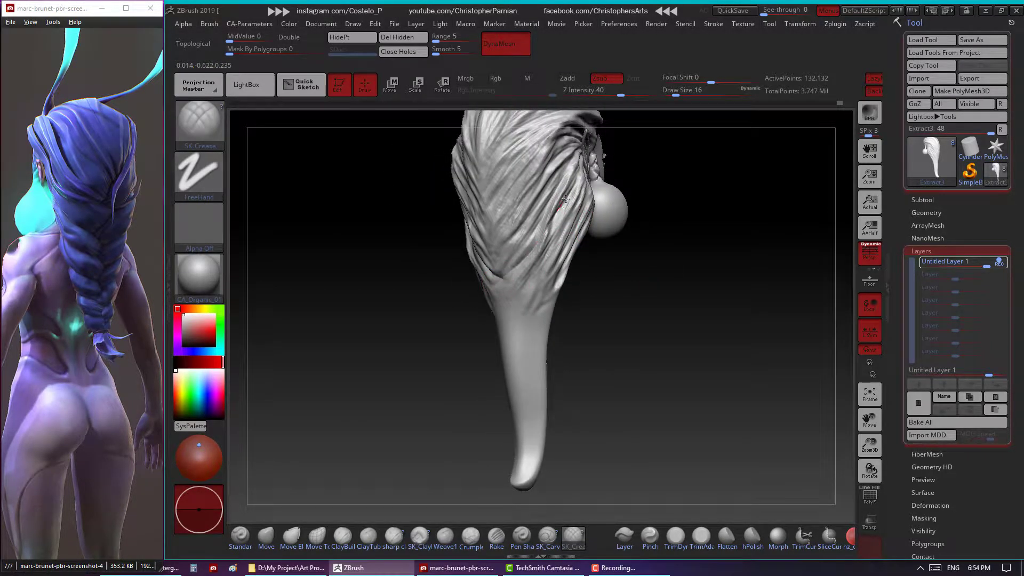
mouse_move(497, 281)
mouse_down()
mouse_move(547, 270)
mouse_move(596, 297)
mouse_up()
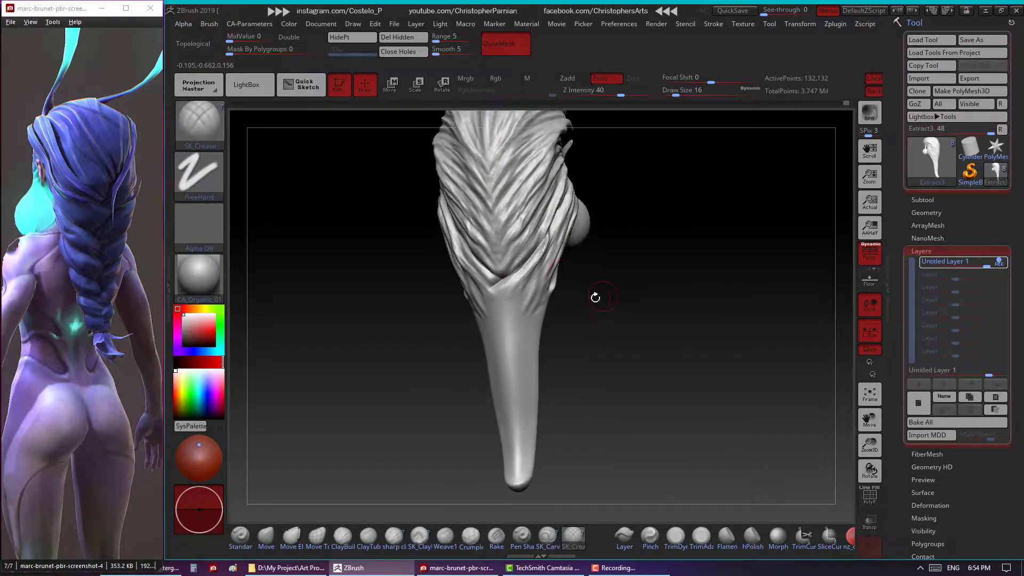
drag(496, 290, 571, 216)
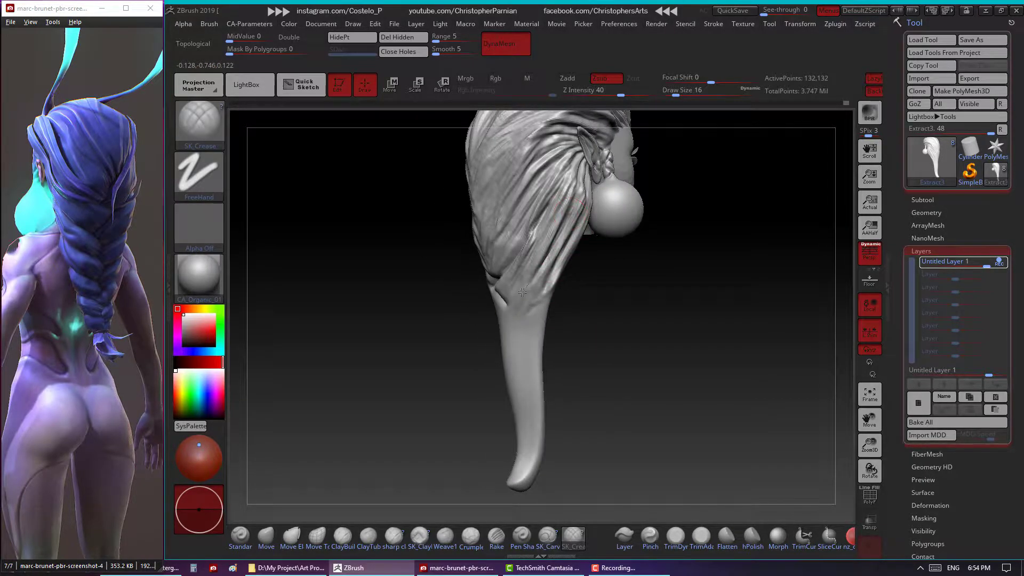
mouse_move(612, 306)
mouse_down()
mouse_move(622, 277)
mouse_move(476, 328)
mouse_up()
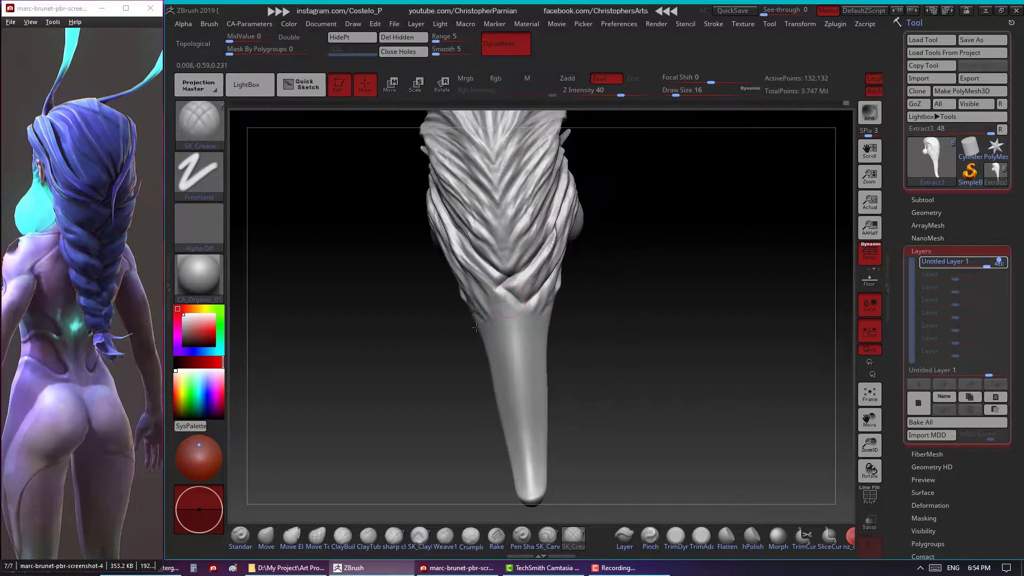
mouse_move(581, 300)
mouse_down()
mouse_move(622, 297)
mouse_move(659, 254)
mouse_move(510, 279)
mouse_move(606, 293)
mouse_move(513, 283)
mouse_up()
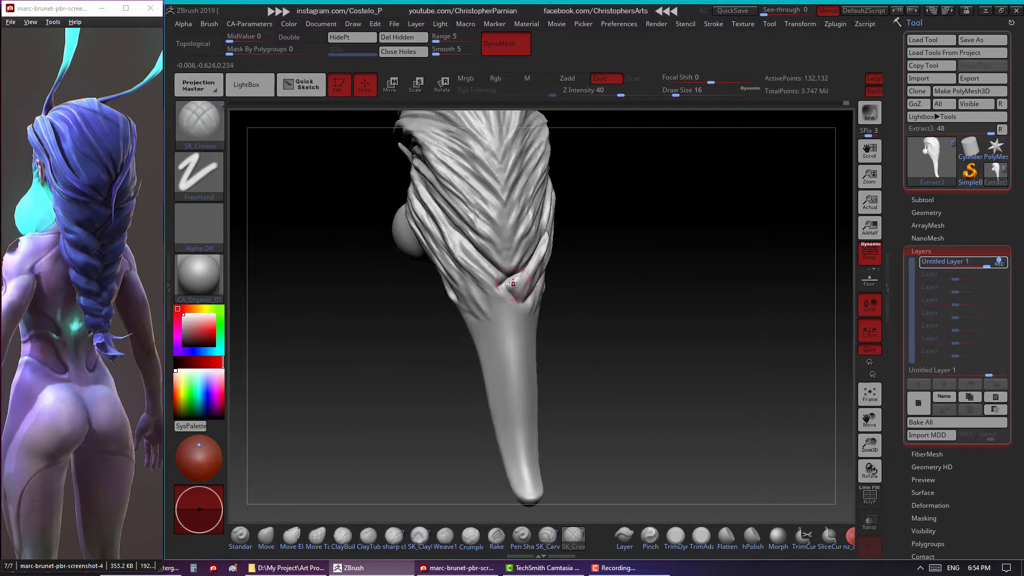
mouse_move(457, 231)
mouse_down()
mouse_move(507, 281)
mouse_move(576, 273)
mouse_up()
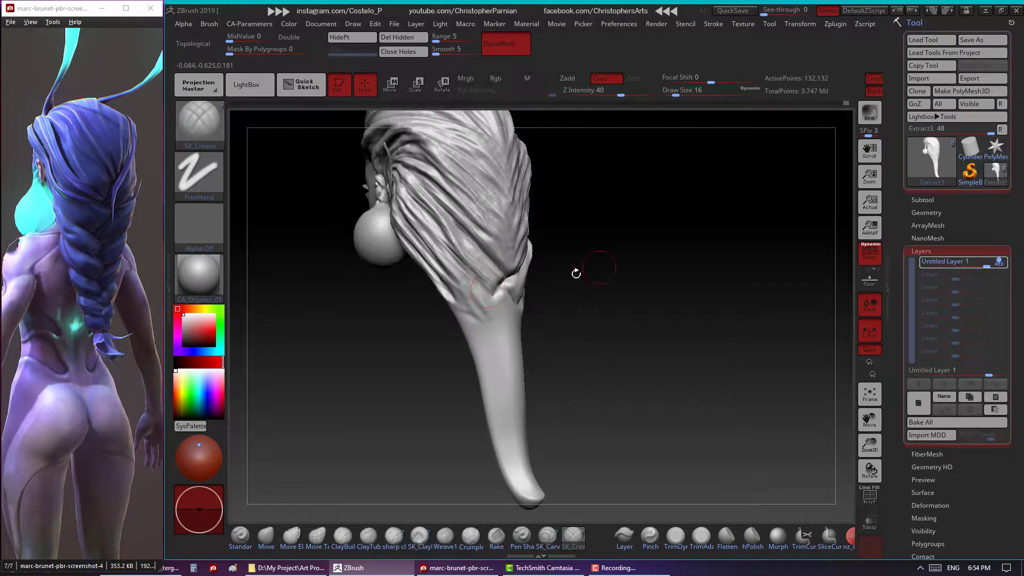
mouse_move(479, 278)
mouse_down()
mouse_move(567, 256)
mouse_move(567, 293)
mouse_move(625, 284)
mouse_move(495, 294)
mouse_move(515, 315)
mouse_move(567, 274)
mouse_up()
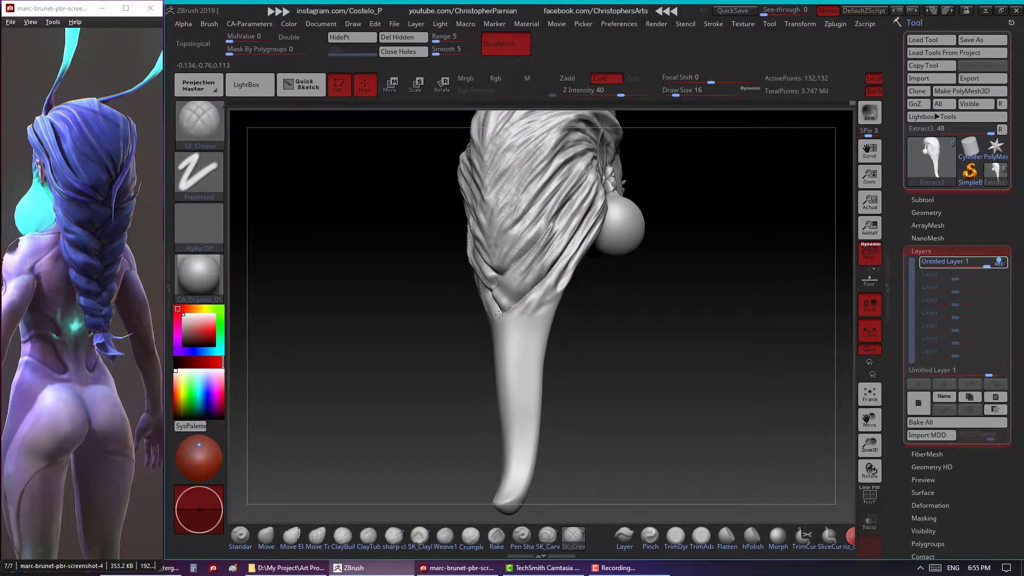
Carve more overlapping braid strands down toward the tip, checking front and side views.
drag(499, 314, 634, 247)
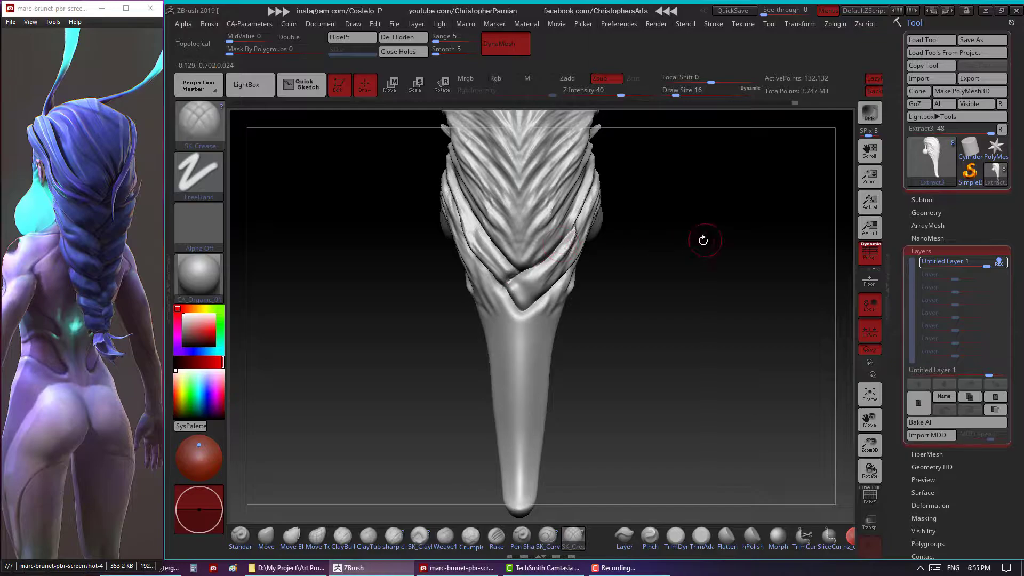
mouse_move(703, 240)
mouse_down()
mouse_move(549, 251)
mouse_move(574, 224)
mouse_move(638, 296)
mouse_move(658, 279)
mouse_up()
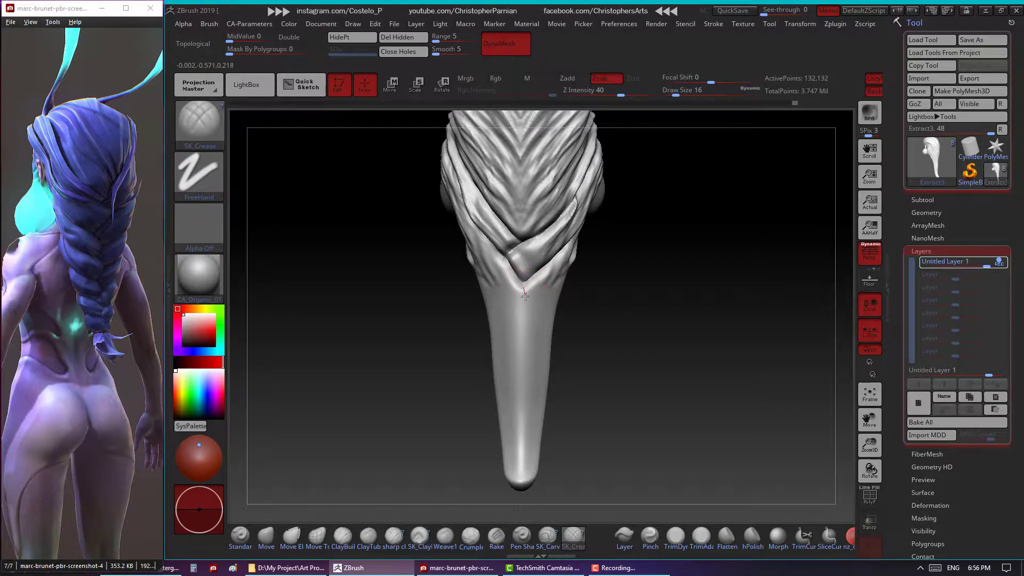
right_drag(523, 317, 526, 308)
mouse_move(466, 258)
right_down()
mouse_move(606, 293)
mouse_move(524, 283)
mouse_move(461, 308)
right_up()
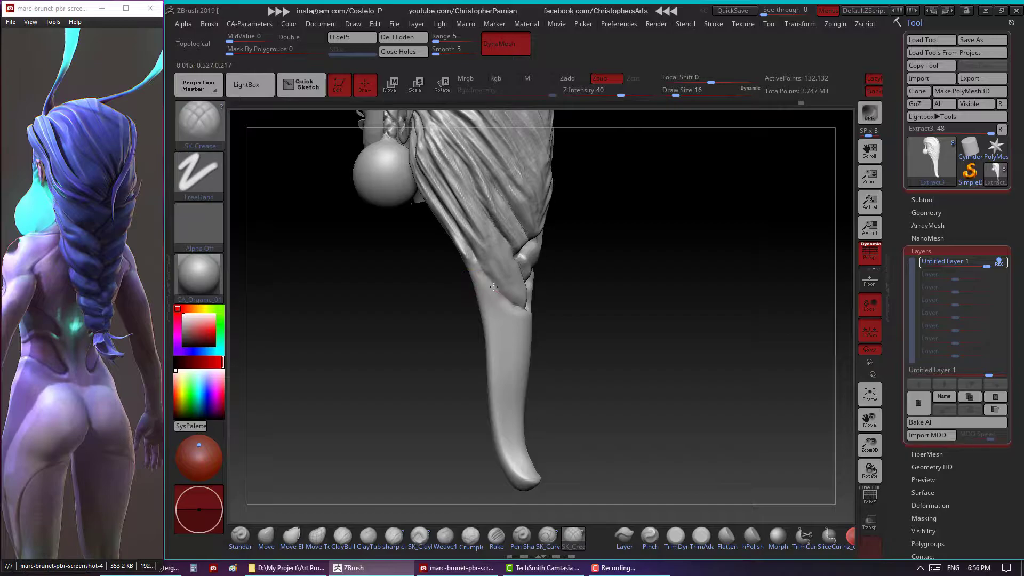
mouse_move(607, 268)
right_down()
mouse_move(521, 310)
mouse_move(640, 286)
mouse_move(598, 261)
mouse_move(549, 315)
mouse_move(553, 304)
mouse_move(600, 304)
mouse_move(545, 316)
mouse_move(602, 309)
right_up()
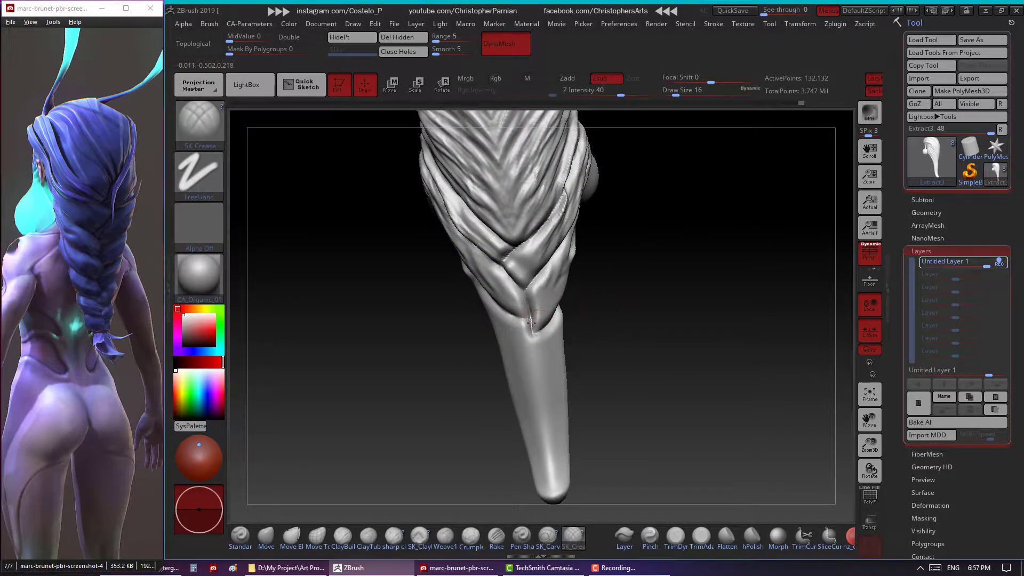
mouse_move(531, 322)
right_down()
mouse_move(551, 271)
mouse_move(613, 293)
mouse_move(603, 257)
mouse_move(664, 227)
mouse_move(562, 299)
mouse_move(650, 284)
mouse_move(627, 288)
right_up()
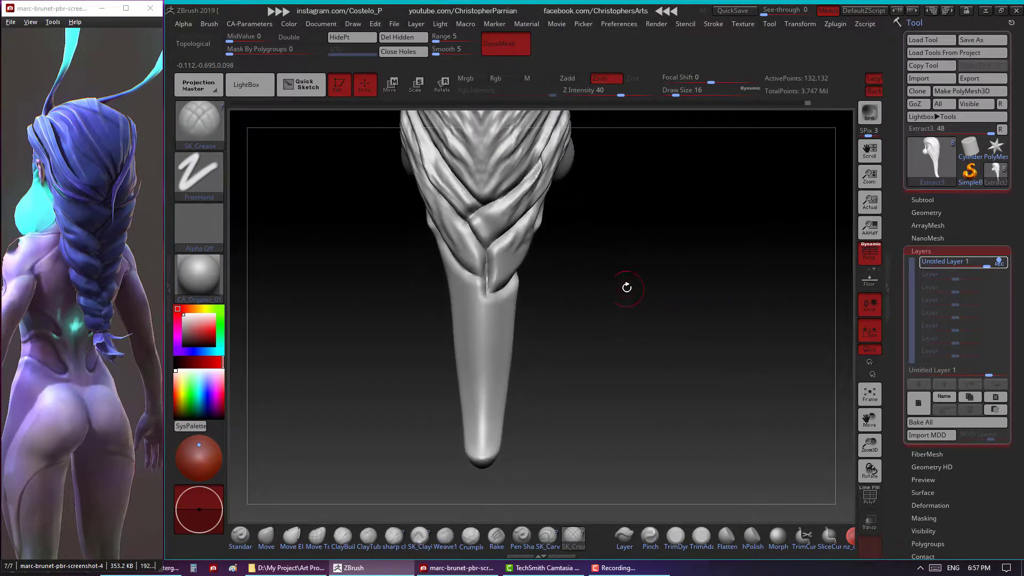
right_drag(470, 216, 506, 228)
right_drag(486, 270, 455, 258)
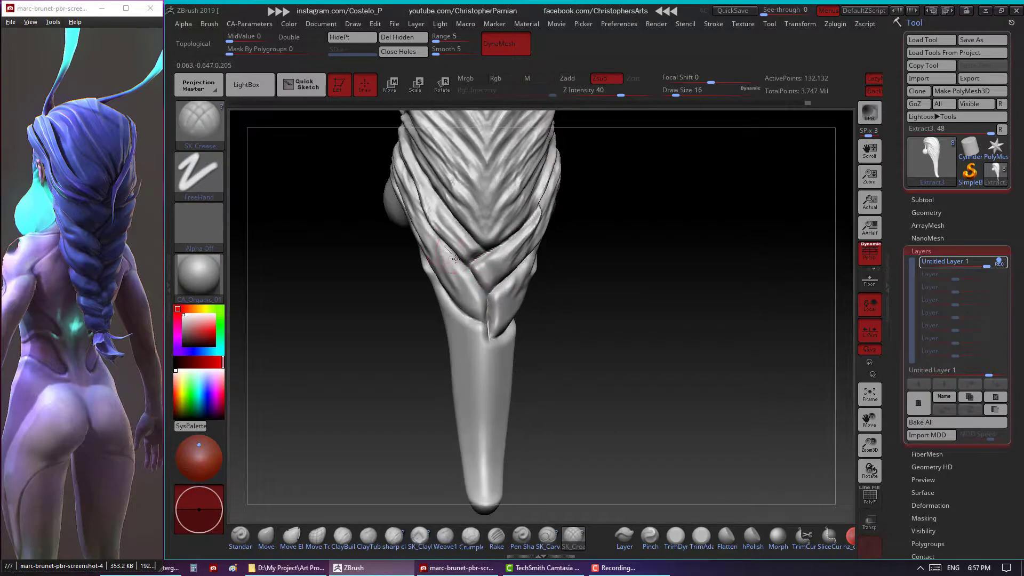
Sharpen the strand grooves with SK_Crease along the lowest braid segments above the tip.
mouse_move(488, 314)
right_down()
mouse_move(476, 326)
mouse_move(460, 313)
mouse_move(542, 347)
mouse_move(461, 337)
mouse_move(536, 319)
right_up()
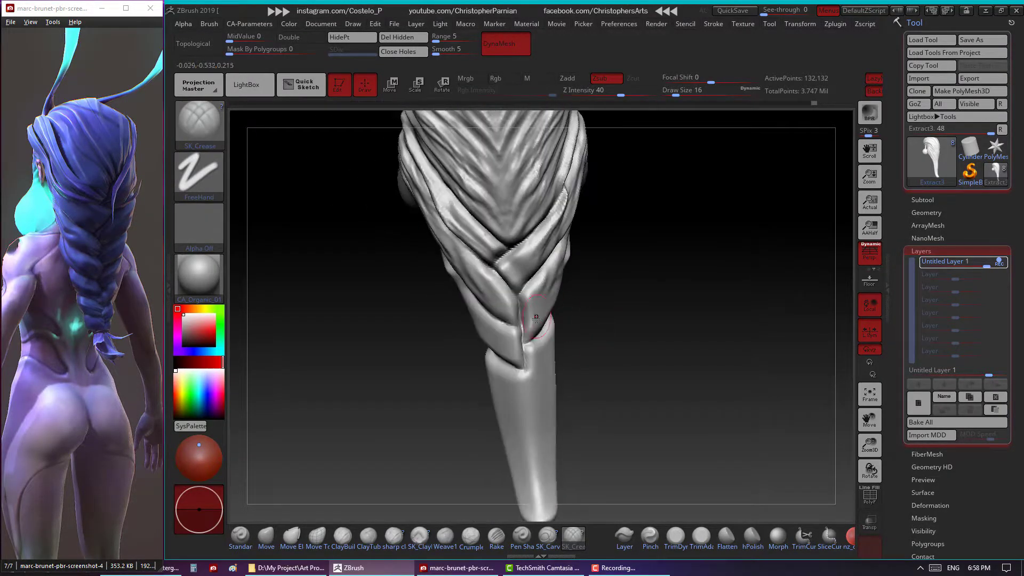
right_drag(651, 300, 612, 316)
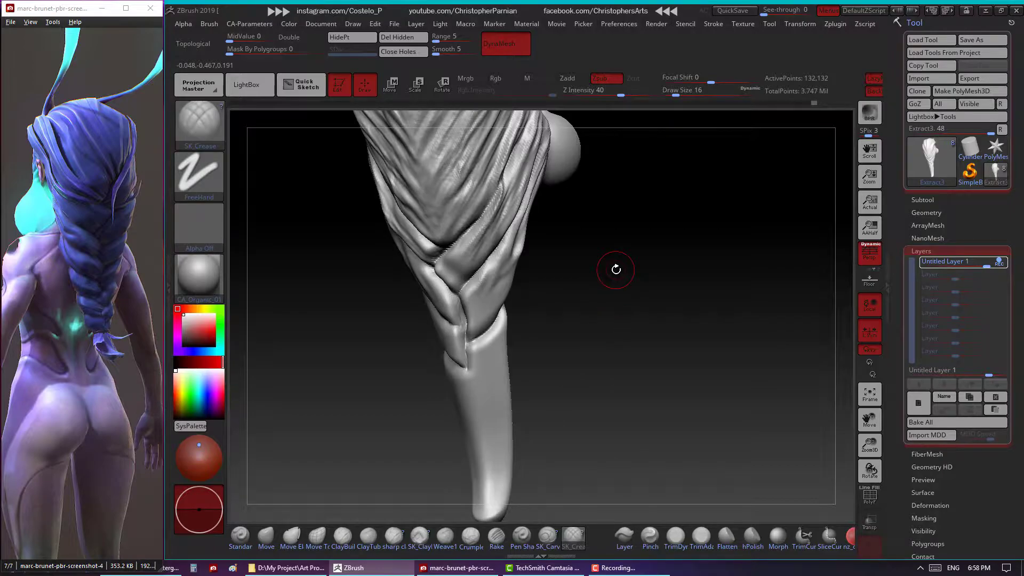
right_drag(616, 269, 582, 294)
right_drag(467, 343, 500, 295)
right_drag(595, 324, 520, 295)
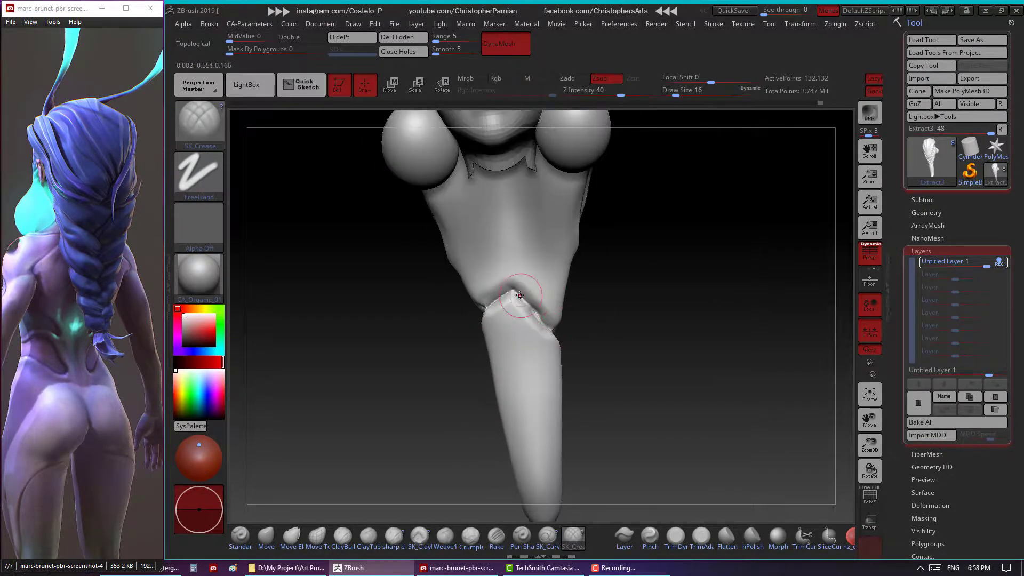
mouse_move(613, 305)
right_down()
mouse_move(597, 334)
mouse_move(622, 293)
mouse_move(520, 333)
mouse_move(539, 354)
mouse_move(519, 321)
mouse_move(613, 316)
mouse_move(581, 293)
mouse_move(519, 361)
right_up()
mouse_move(527, 302)
right_down()
mouse_move(549, 332)
mouse_move(590, 327)
mouse_move(611, 310)
mouse_move(523, 352)
mouse_move(571, 349)
mouse_move(568, 326)
mouse_move(515, 351)
mouse_move(634, 334)
mouse_move(634, 316)
right_up()
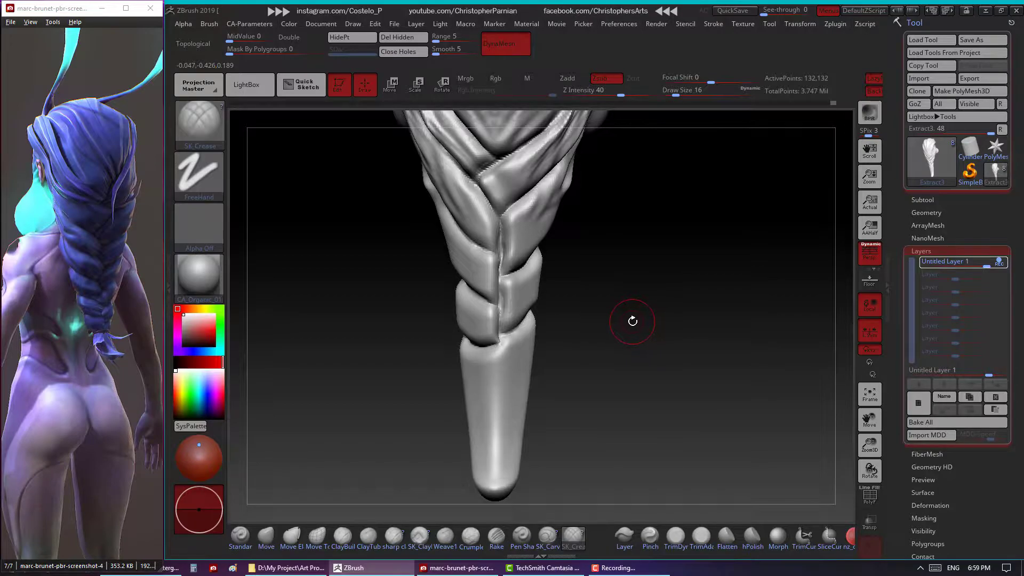
Save the braid tool, overwriting the existing file.
right_drag(672, 313, 665, 256)
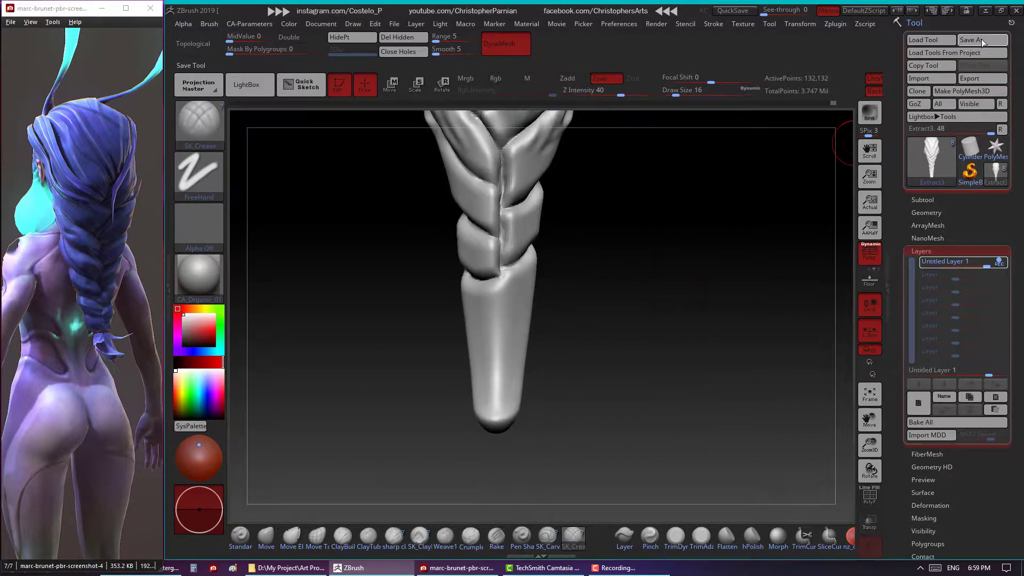
key(ctrl+s)
click(421, 268)
click(540, 288)
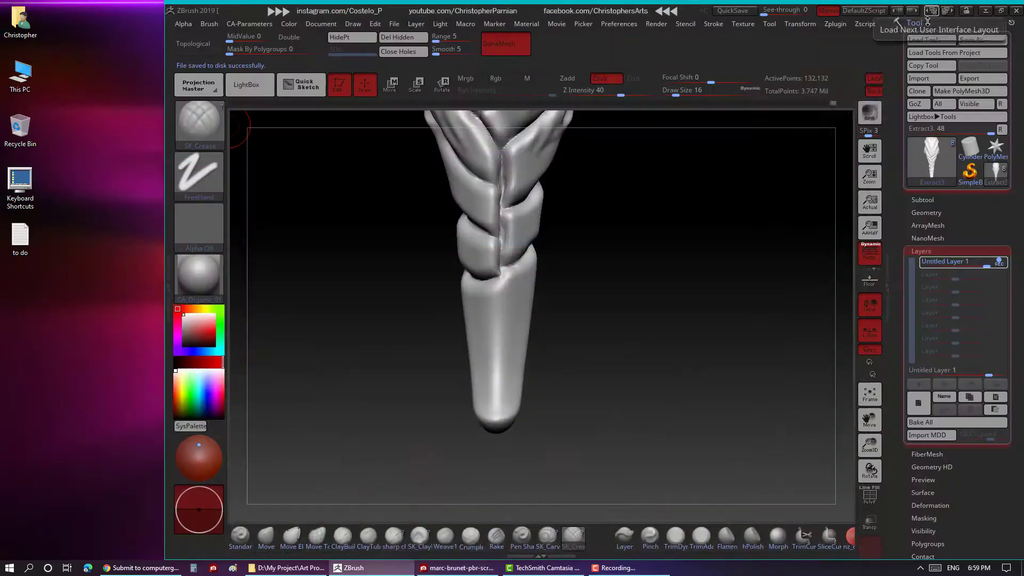
Check the ACDSee reference image, panning to the character's back and braid.
click(128, 9)
click(987, 5)
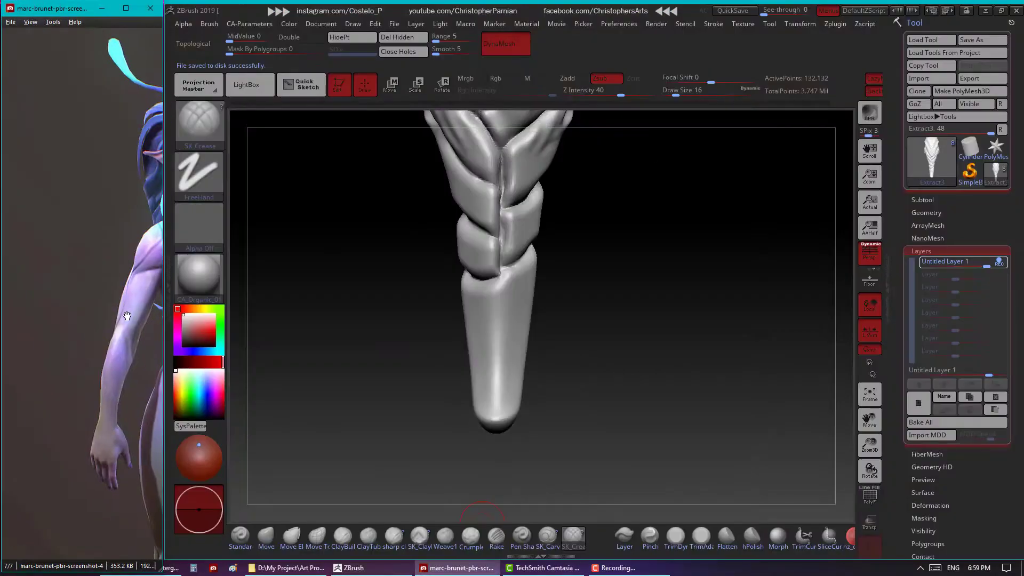
mouse_move(107, 320)
mouse_down()
mouse_move(62, 376)
mouse_move(44, 375)
mouse_up()
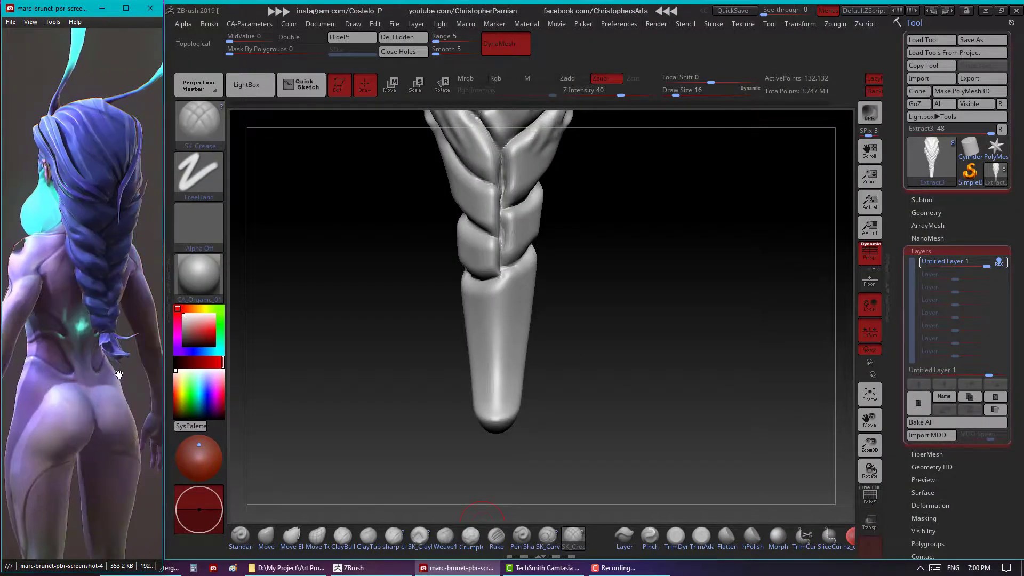
mouse_move(622, 259)
mouse_down()
mouse_move(592, 238)
mouse_move(629, 274)
mouse_up()
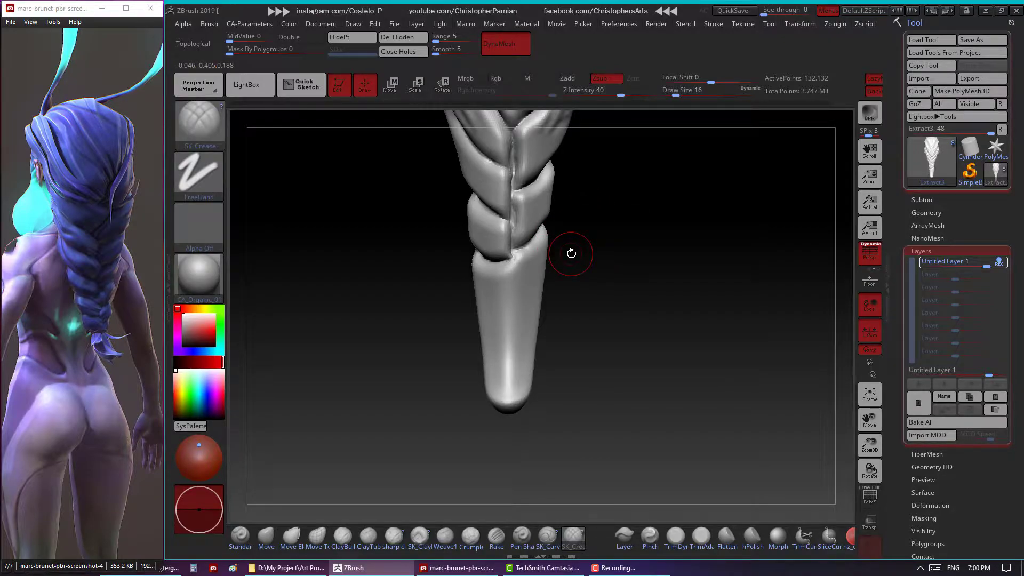
Frame the braid mesh, orbit around it, and zoom out to show the head.
click(875, 398)
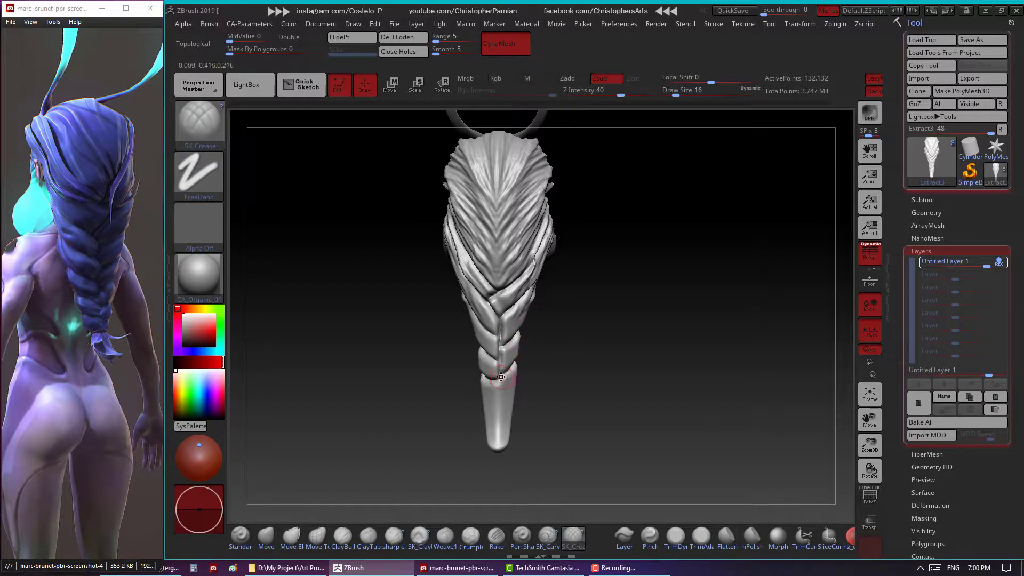
mouse_move(496, 396)
right_down()
mouse_move(564, 362)
mouse_move(578, 370)
mouse_move(560, 361)
mouse_move(556, 381)
mouse_move(511, 404)
mouse_move(563, 332)
right_up()
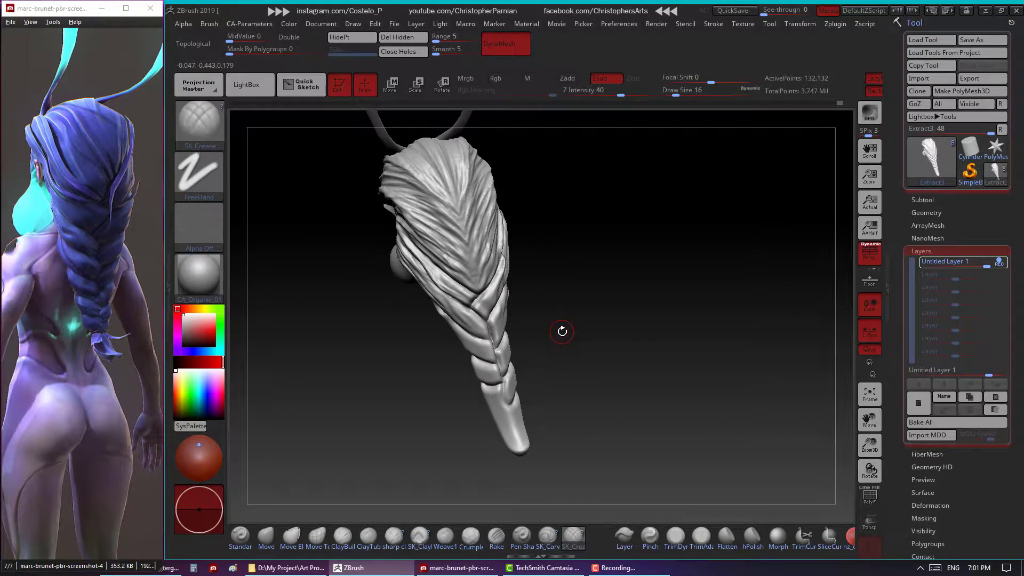
right_drag(513, 203, 605, 267)
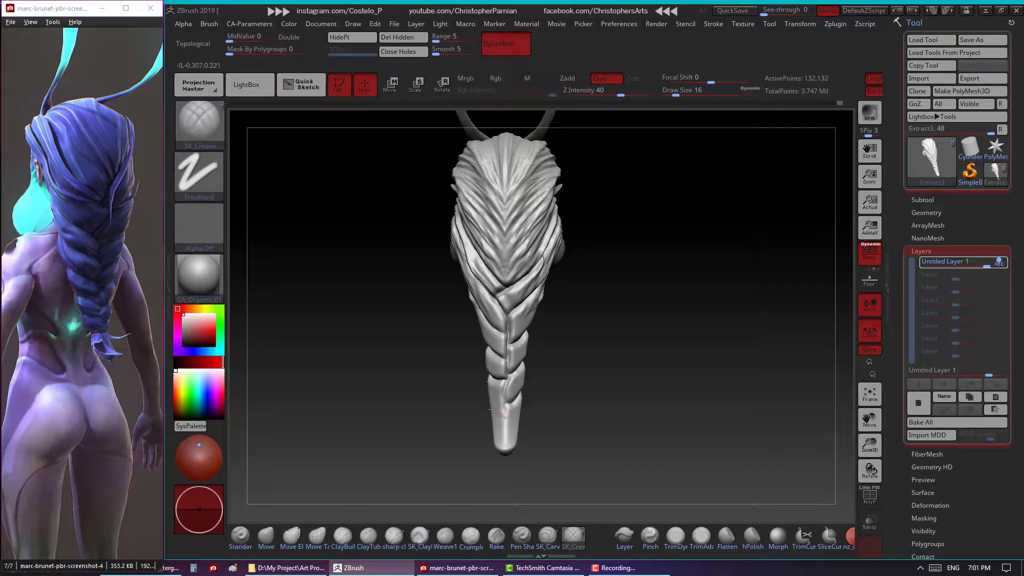
mouse_move(492, 409)
right_down()
mouse_move(827, 394)
mouse_move(764, 339)
right_up()
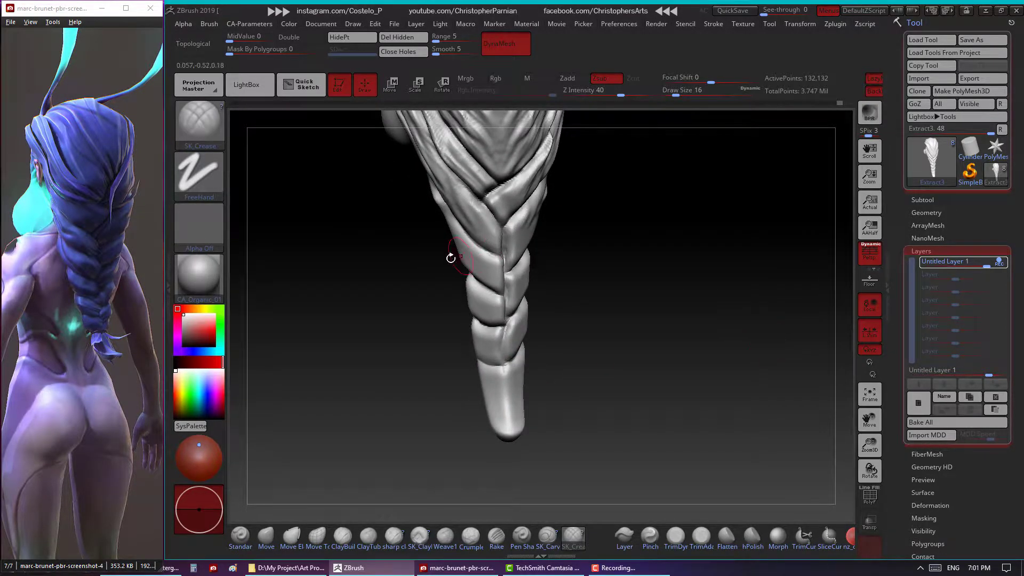
mouse_move(451, 258)
right_down()
mouse_move(527, 335)
mouse_move(504, 366)
mouse_move(613, 303)
mouse_move(510, 276)
right_up()
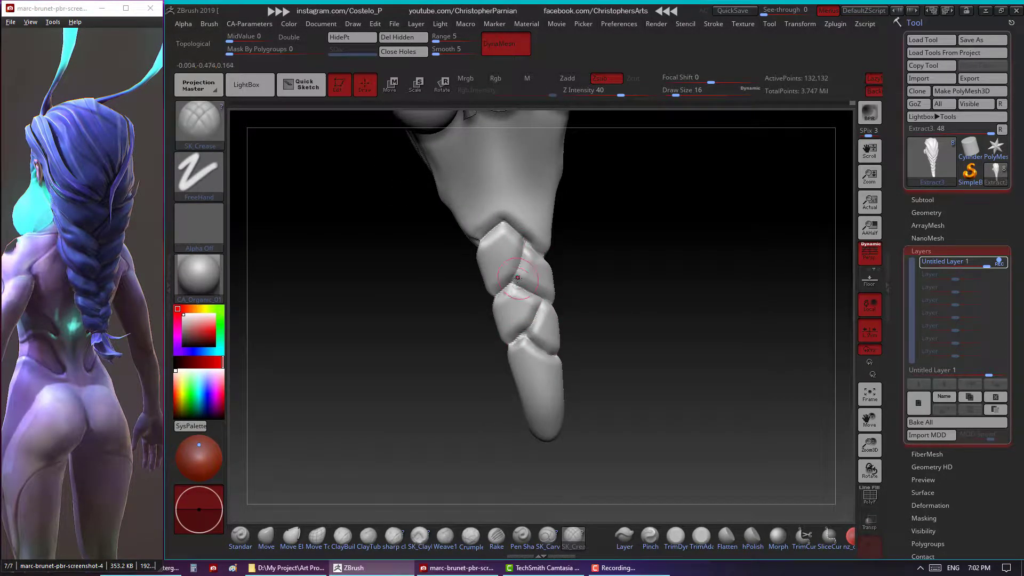
mouse_move(605, 236)
alt+right_down()
mouse_move(532, 268)
mouse_move(507, 295)
alt+right_up()
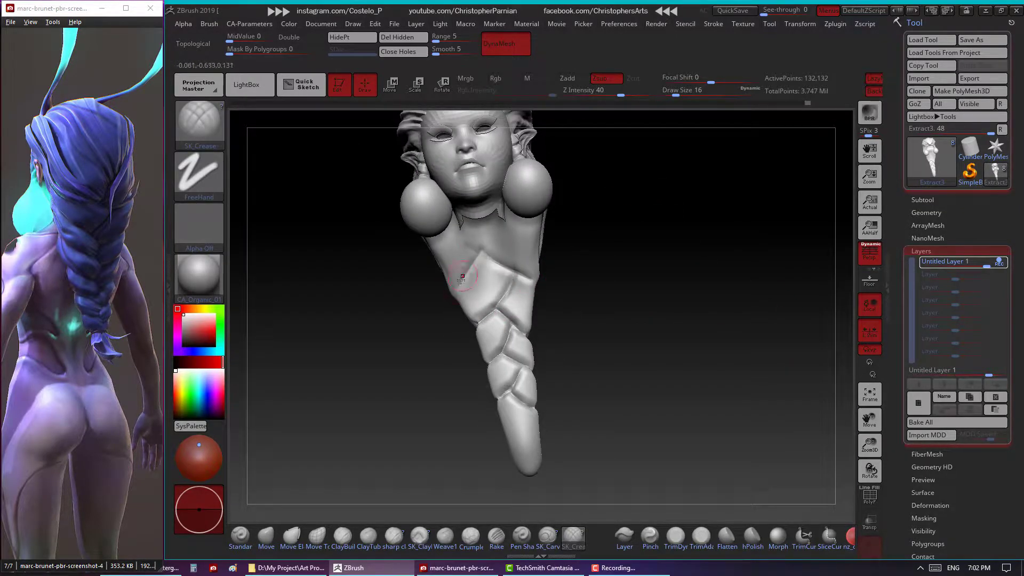
Carve and deepen a crease along the top braid segment below the head.
drag(457, 293, 485, 261)
drag(496, 310, 528, 282)
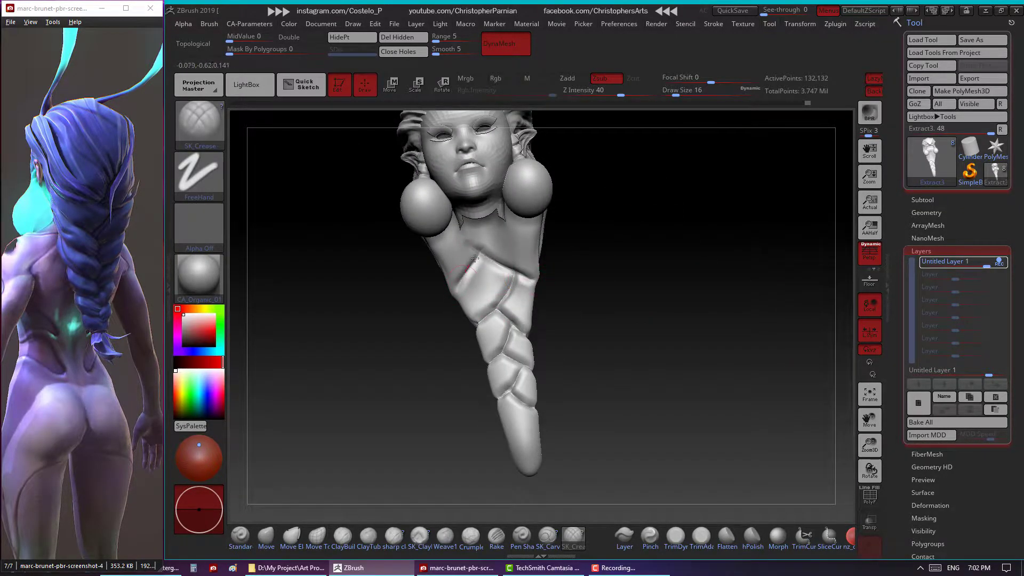
mouse_move(613, 257)
mouse_down()
mouse_move(544, 286)
mouse_move(613, 281)
mouse_move(561, 313)
mouse_move(611, 317)
mouse_move(578, 304)
mouse_move(611, 304)
mouse_move(578, 320)
mouse_up()
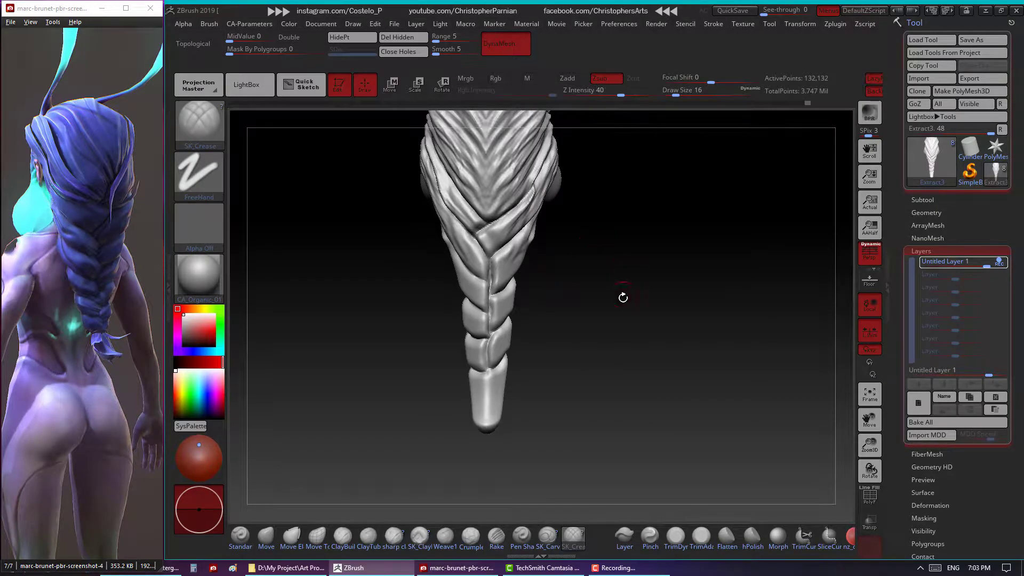
drag(623, 297, 538, 271)
Pull the braid tip into a stronger outward curve with the Move brush at size 33.
key(b)
key(m)
key(v)
mouse_move(599, 349)
mouse_down()
mouse_move(670, 334)
mouse_move(619, 335)
mouse_up()
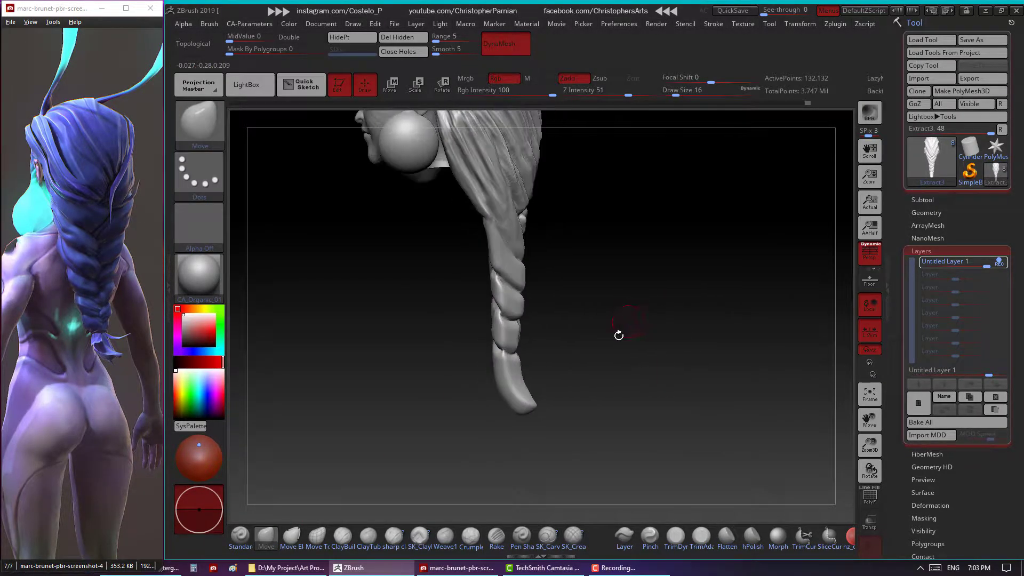
drag(676, 95, 681, 95)
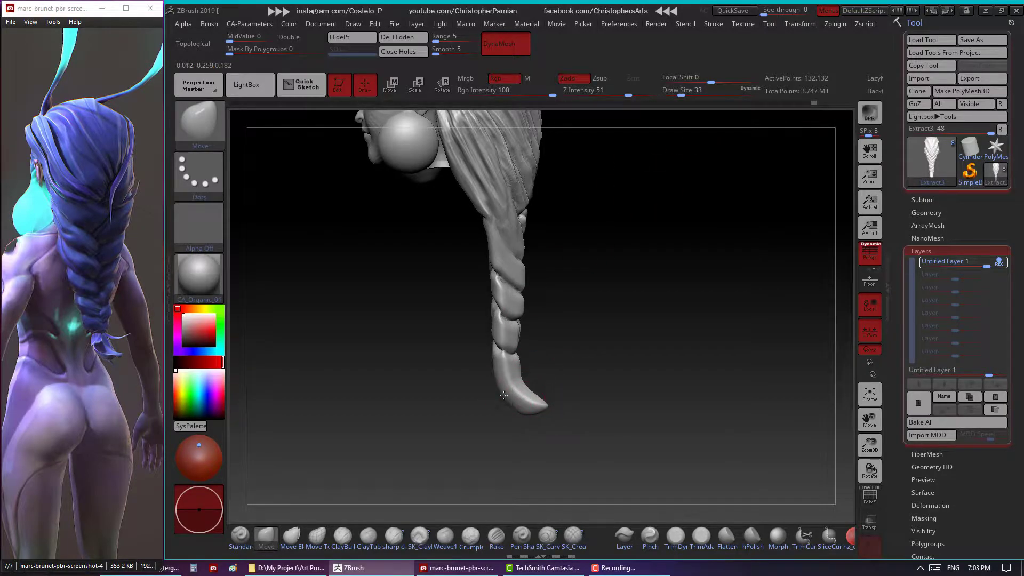
mouse_move(543, 407)
mouse_down()
mouse_move(548, 421)
mouse_move(583, 338)
mouse_move(532, 342)
mouse_move(618, 290)
mouse_move(398, 361)
mouse_up()
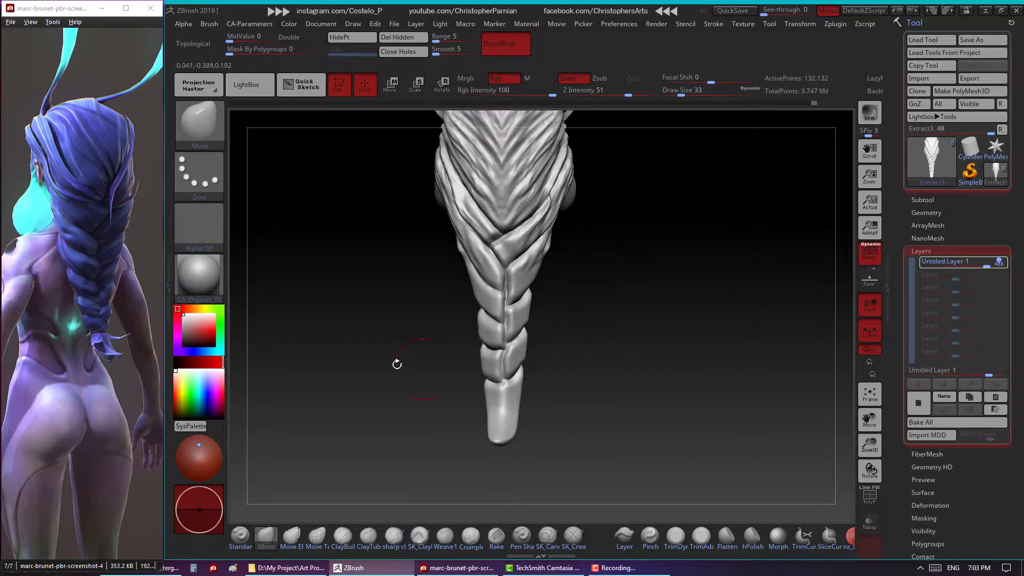
Puff up a braid section with the Inflat brush at Z Intensity 10, size 31.
click(216, 148)
click(252, 310)
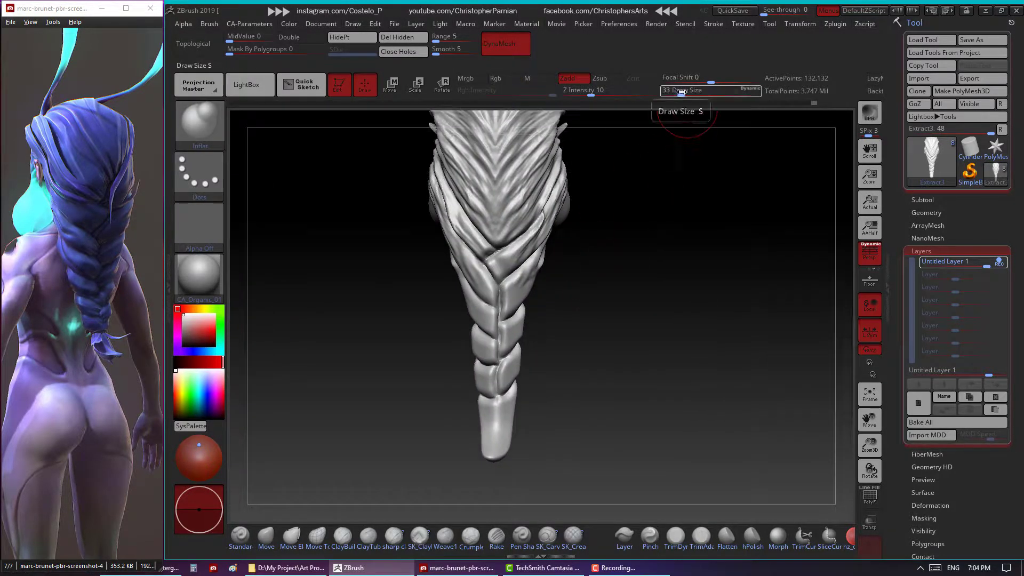
drag(593, 214, 587, 192)
drag(683, 91, 682, 91)
drag(675, 179, 675, 211)
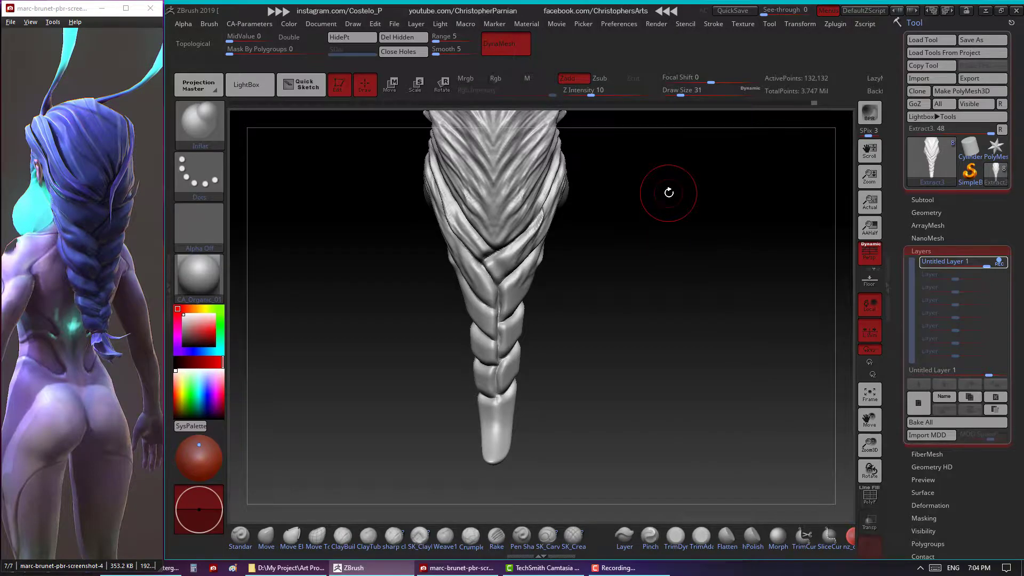
click(573, 536)
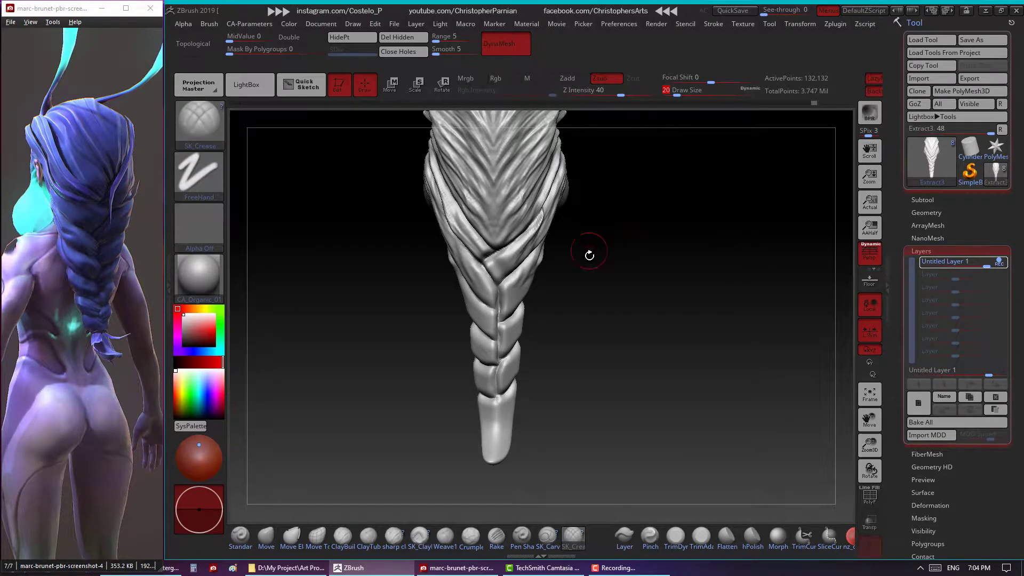
drag(589, 254, 558, 217)
drag(608, 183, 524, 214)
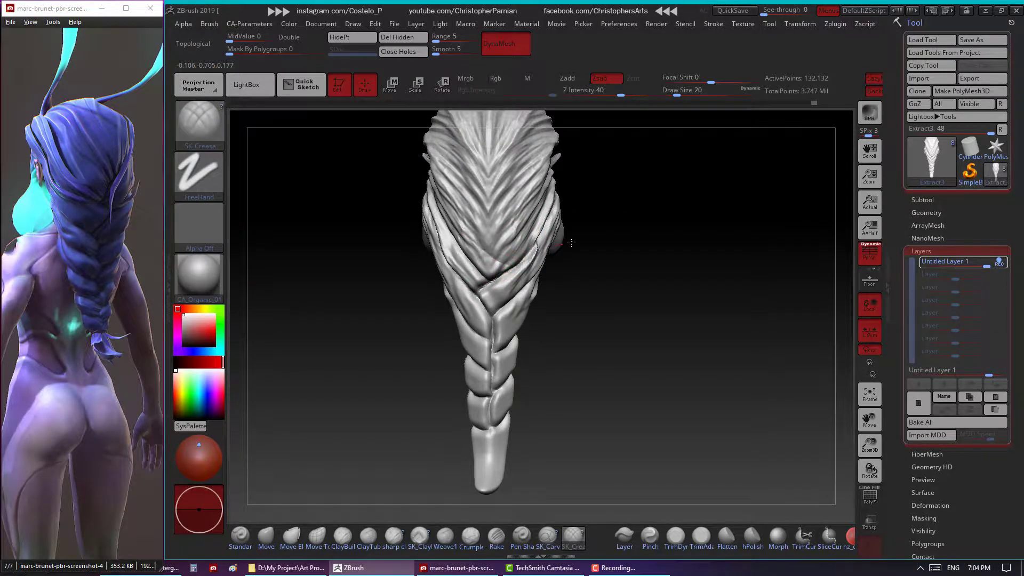
drag(619, 220, 516, 257)
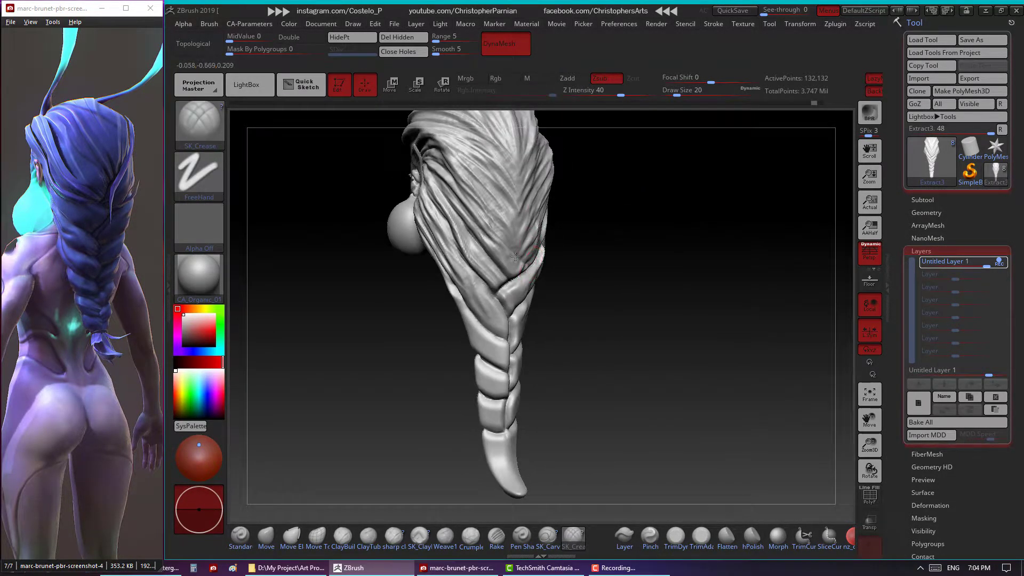
drag(585, 222, 528, 229)
drag(608, 245, 457, 186)
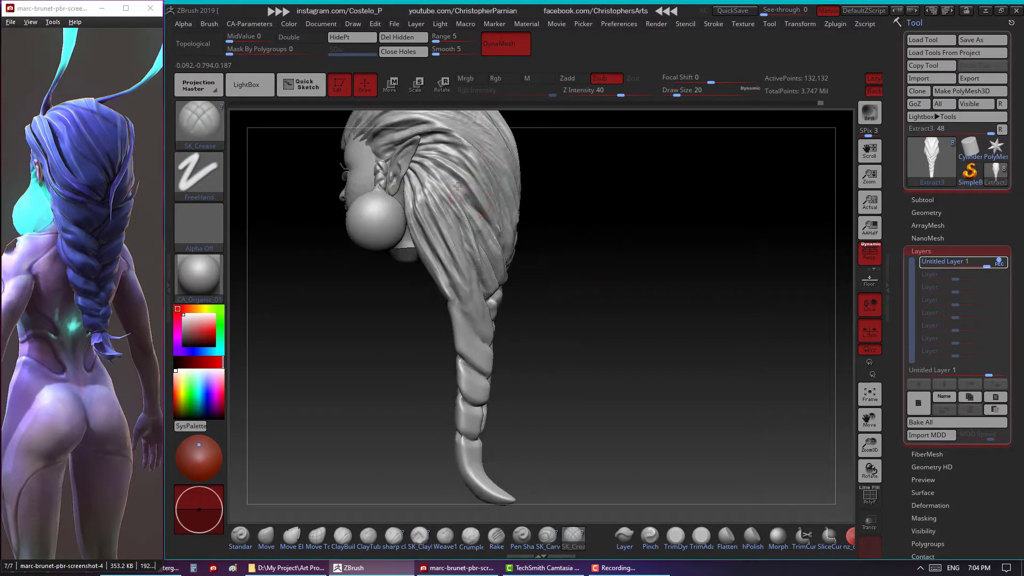
drag(608, 224, 528, 235)
mouse_move(614, 267)
mouse_down()
mouse_move(466, 250)
mouse_move(605, 263)
mouse_move(613, 278)
mouse_move(560, 267)
mouse_move(592, 258)
mouse_move(632, 317)
mouse_move(566, 374)
mouse_up()
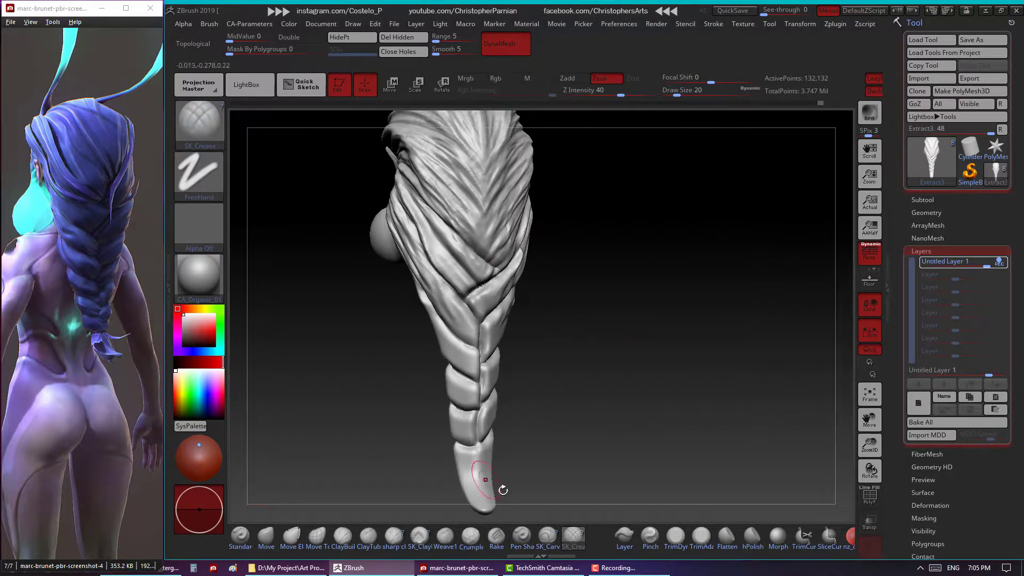
click(470, 535)
drag(560, 480, 465, 273)
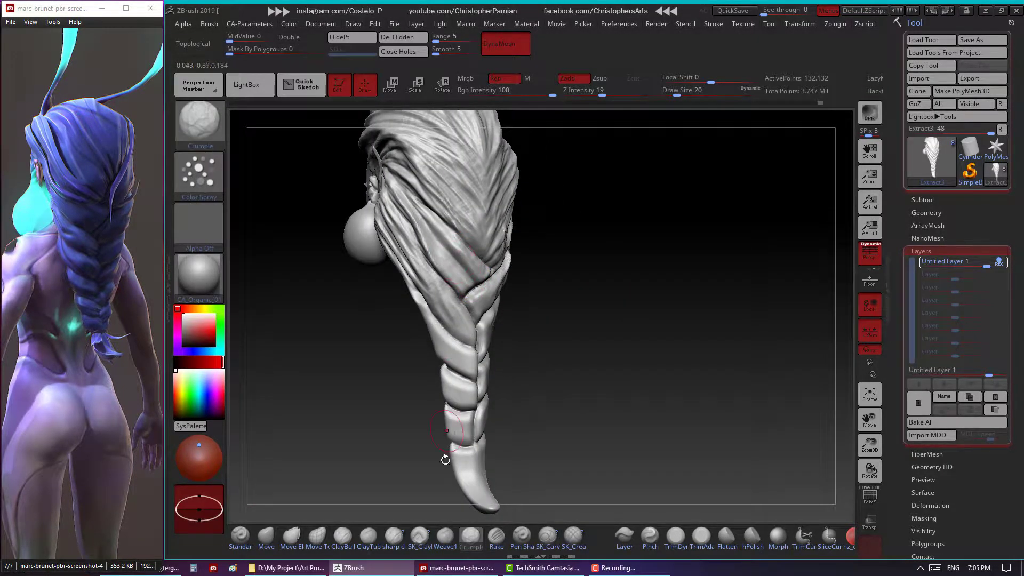
Try the ClayBuildup, sharp ClayBuildup and ClayTubes brushes while turning the braid.
click(419, 535)
drag(434, 237, 452, 265)
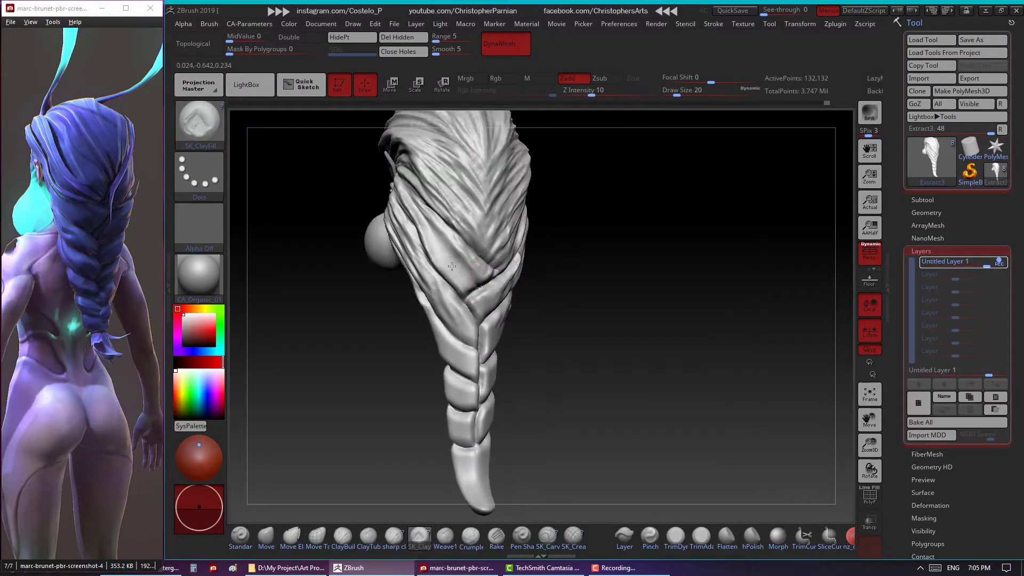
mouse_move(523, 267)
mouse_down()
mouse_move(567, 240)
mouse_move(520, 269)
mouse_move(592, 286)
mouse_move(545, 421)
mouse_up()
key(b)
key(c)
key(b)
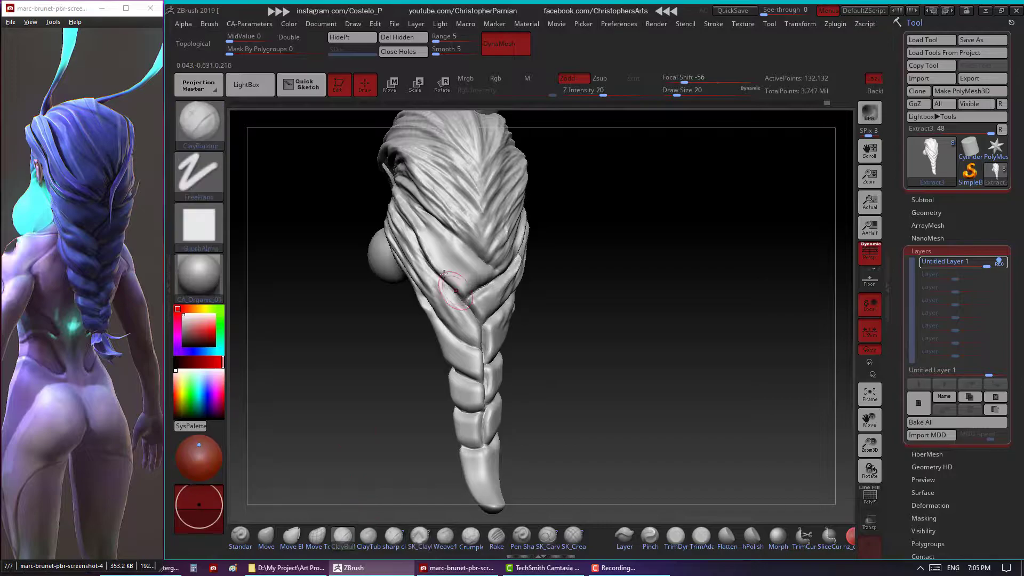
key(b)
key(s)
key(c)
key(b)
key(c)
key(t)
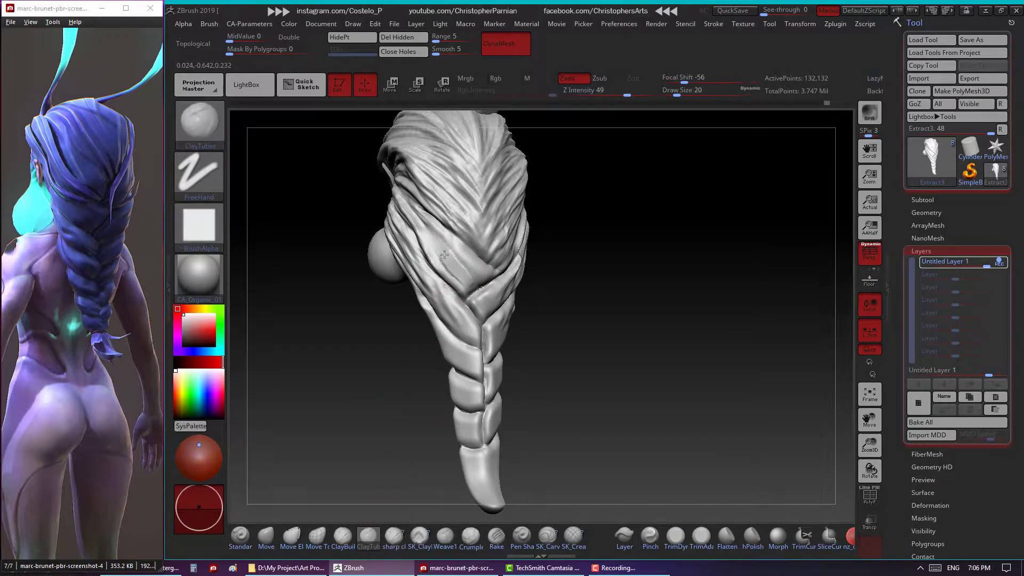
mouse_move(435, 232)
mouse_down()
mouse_move(555, 288)
mouse_move(503, 247)
mouse_up()
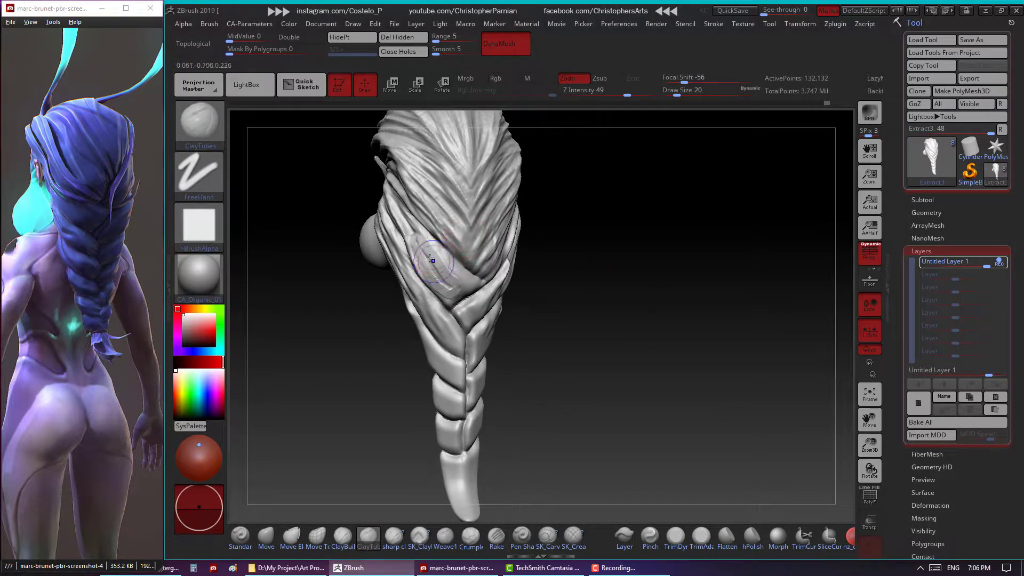
Deepen the strand grooves along the braid's middle with SK_Crease, briefly using Move.
key(b)
key(s)
key(k)
drag(566, 277, 605, 265)
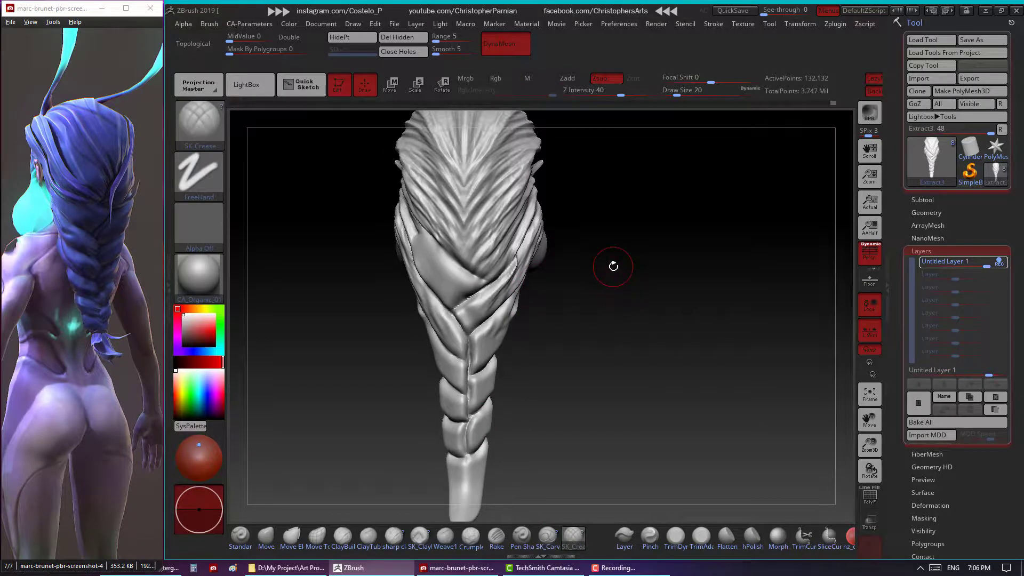
drag(617, 318, 538, 302)
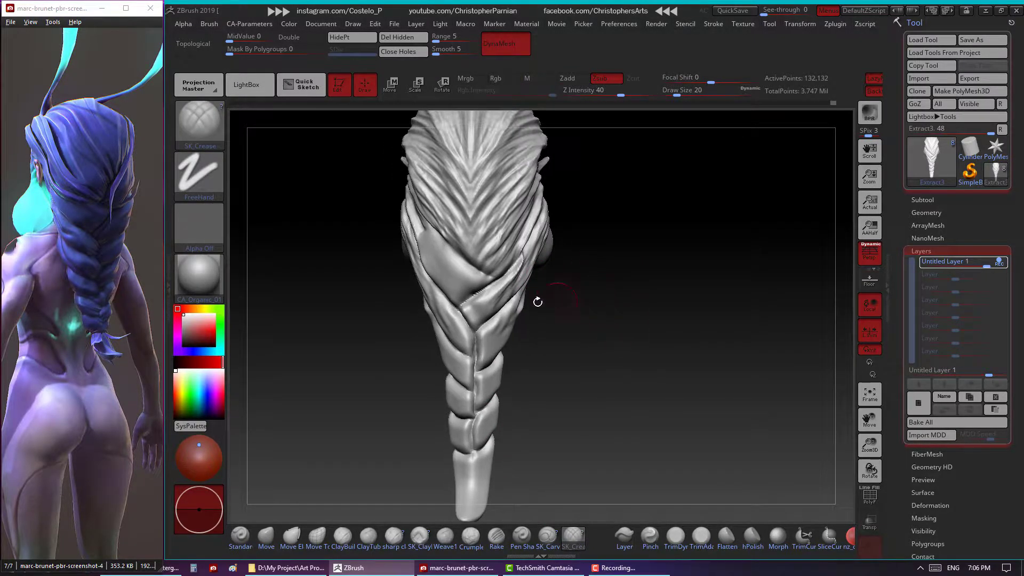
drag(557, 266, 545, 267)
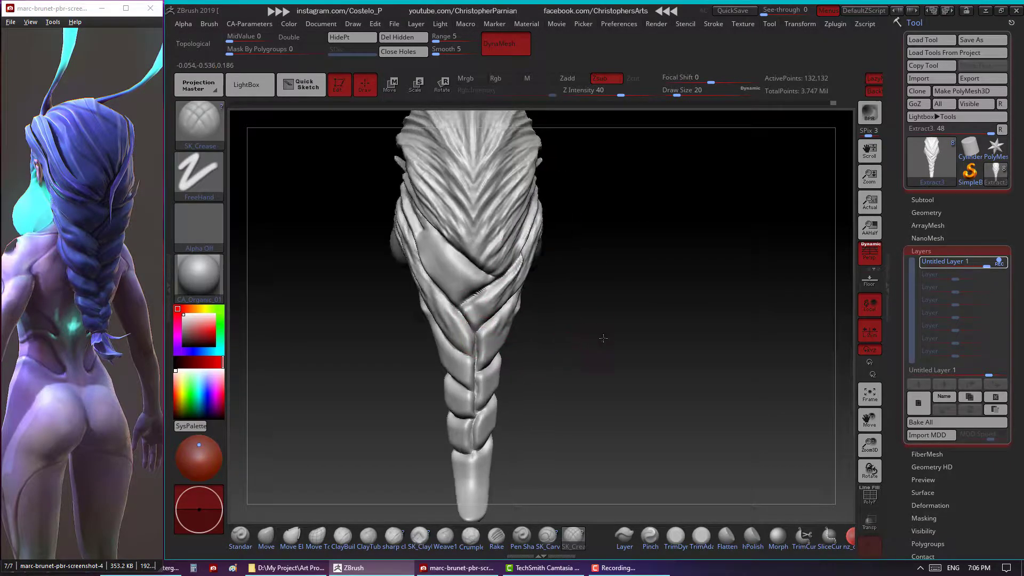
drag(661, 322, 452, 352)
key(b)
key(m)
key(v)
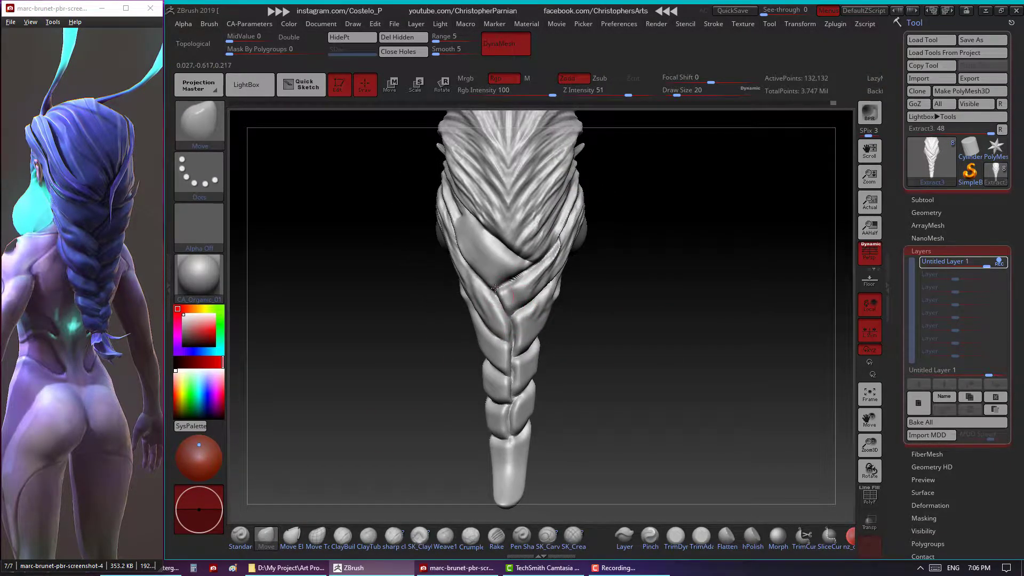
key(b)
key(s)
key(c)
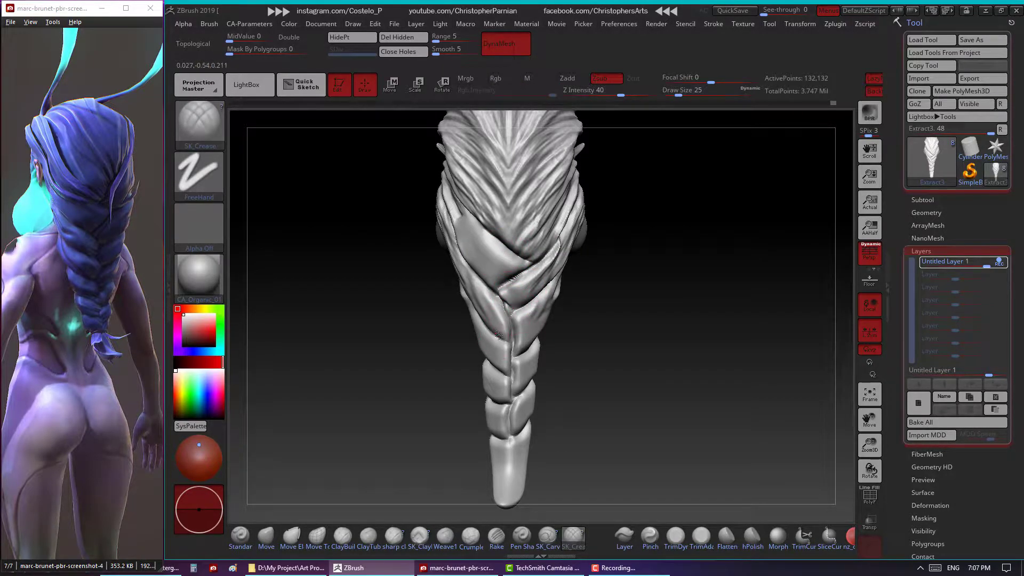
Build up hair clumps along the braid's middle with ClayBuildup.
key(b)
key(c)
key(b)
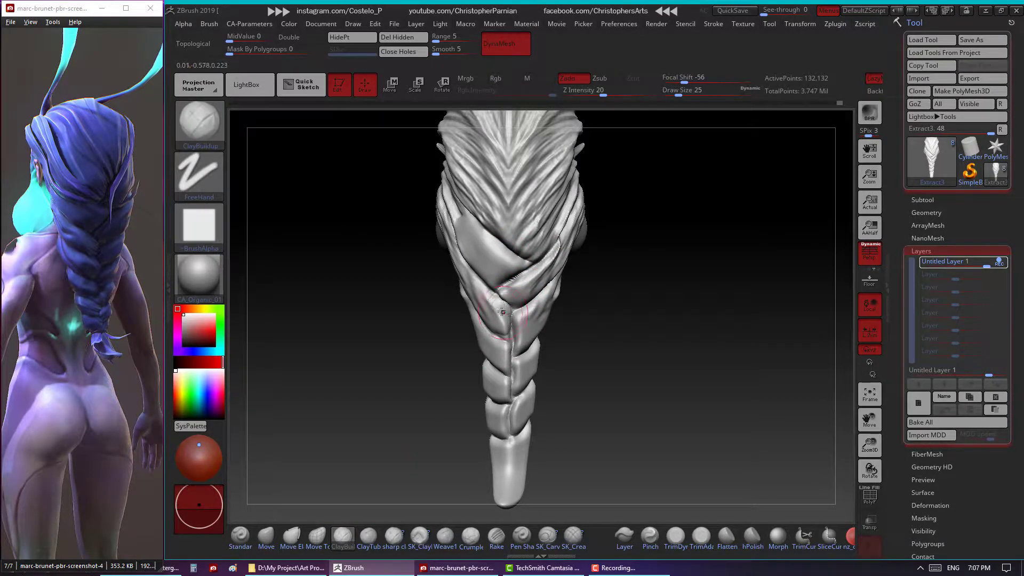
mouse_move(501, 312)
right_down()
mouse_move(605, 300)
mouse_move(610, 331)
right_up()
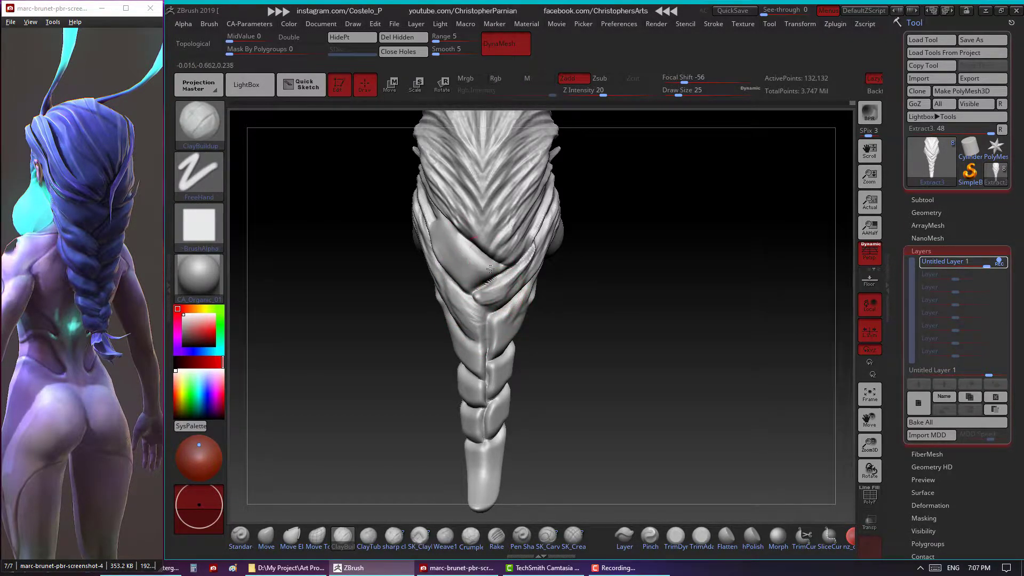
right_drag(490, 269, 357, 304)
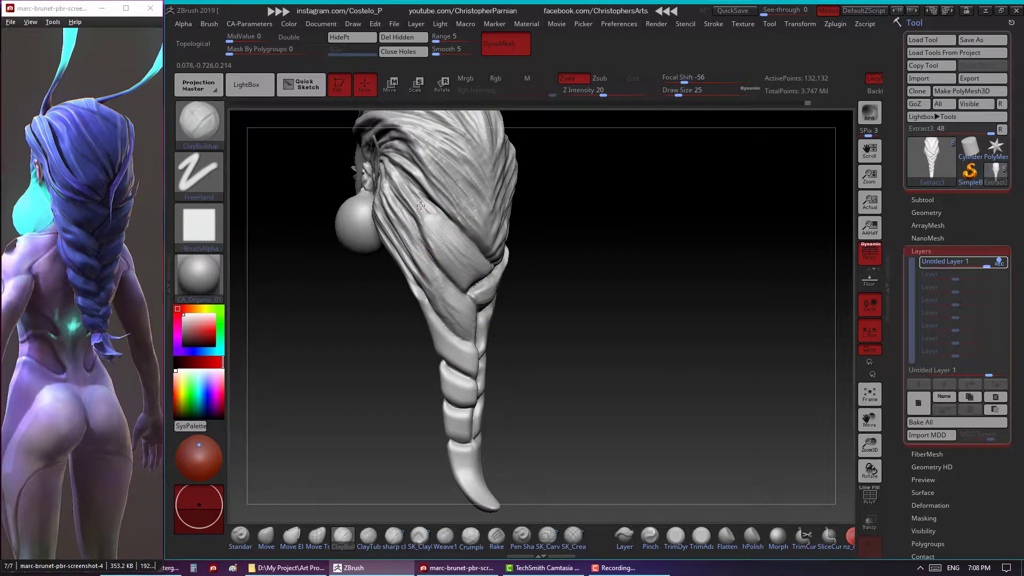
mouse_move(421, 206)
right_down()
mouse_move(606, 242)
mouse_move(391, 190)
right_up()
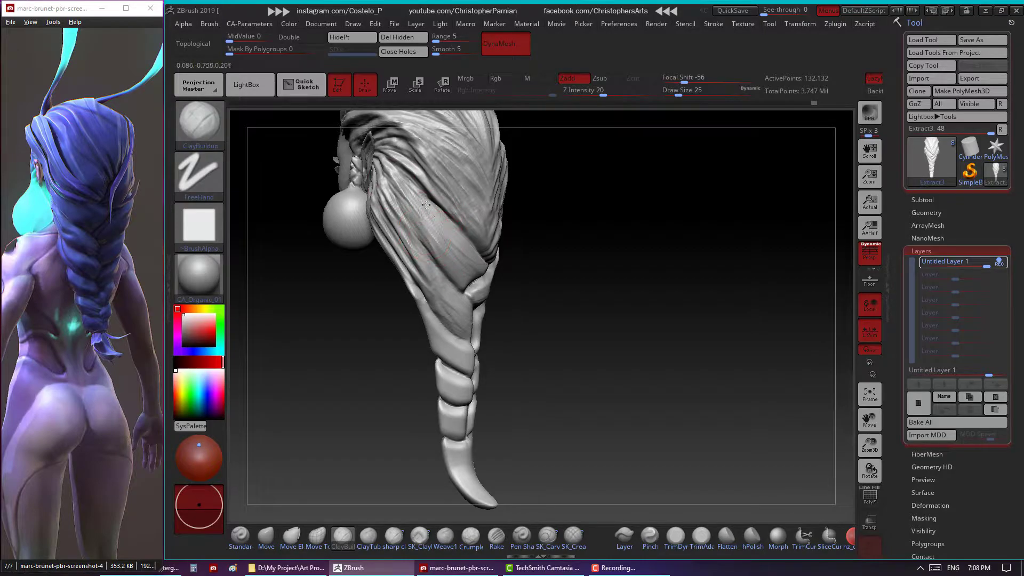
mouse_move(599, 256)
right_down()
mouse_move(442, 251)
mouse_move(342, 384)
right_up()
key(c)
click(343, 536)
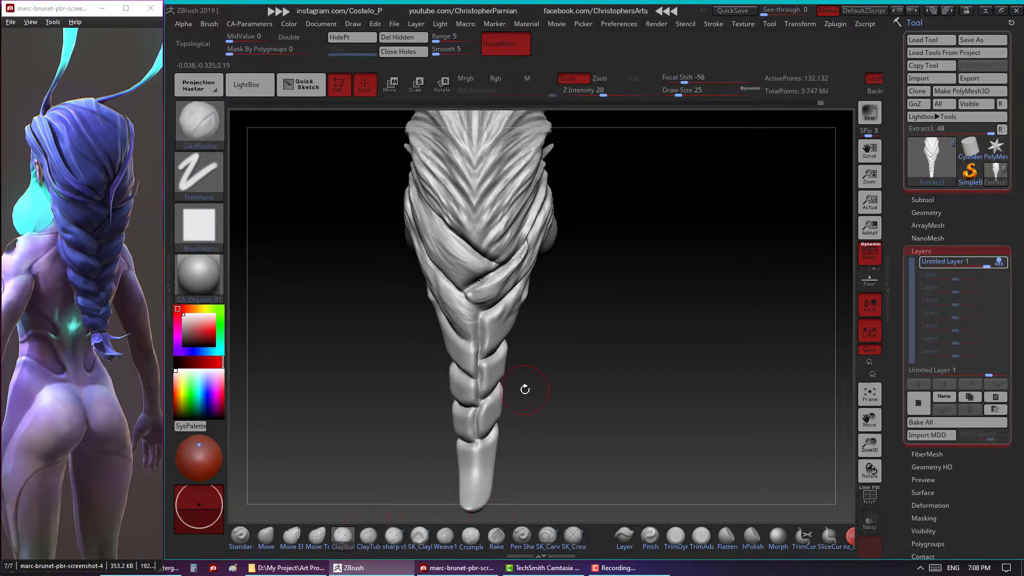
mouse_move(525, 390)
right_down()
mouse_move(624, 283)
mouse_move(510, 278)
mouse_move(512, 290)
mouse_move(591, 271)
mouse_move(608, 281)
right_up()
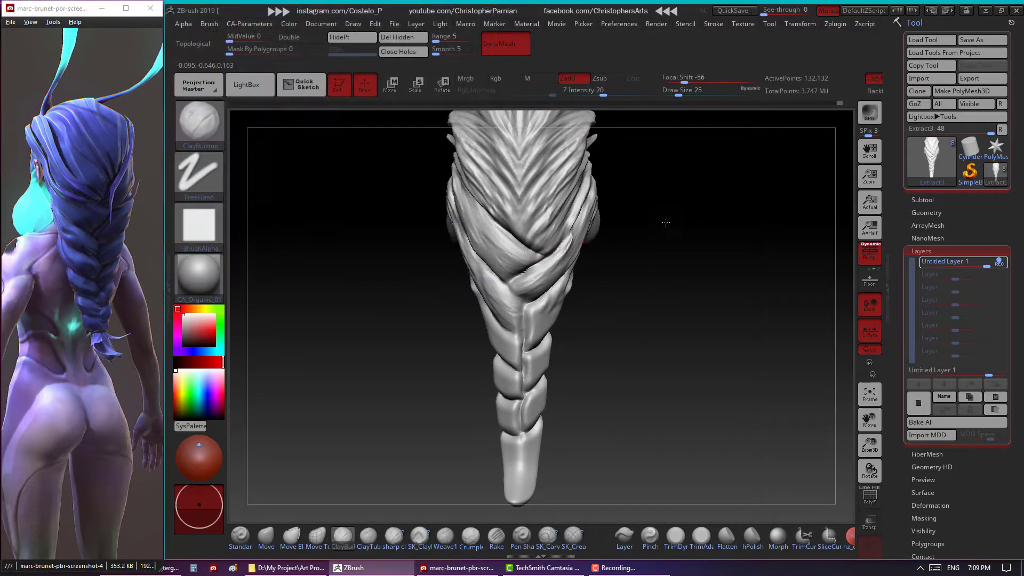
Save the tool over 005.ZTL, confirming the replacement.
click(972, 40)
double_click(297, 122)
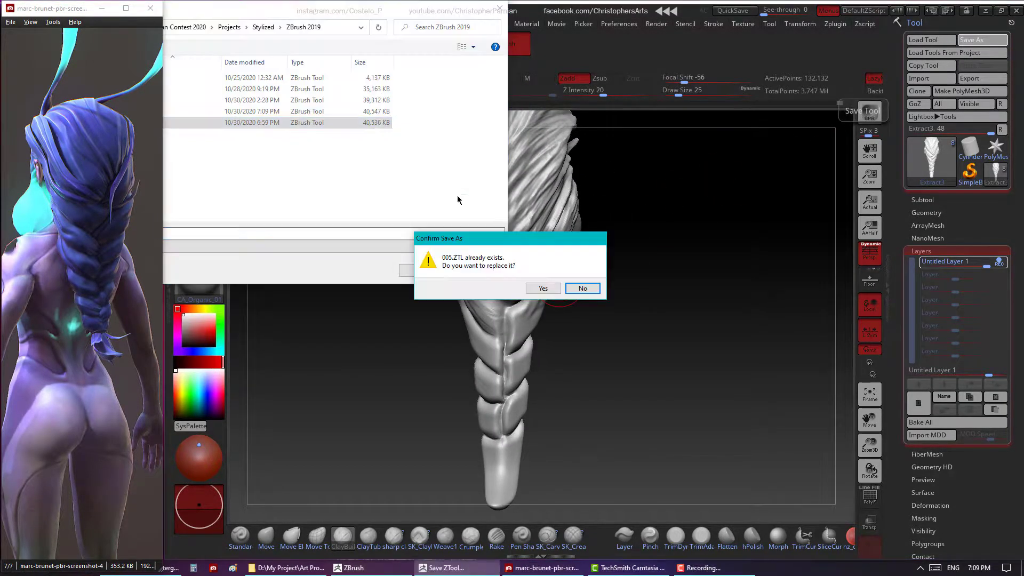
click(576, 286)
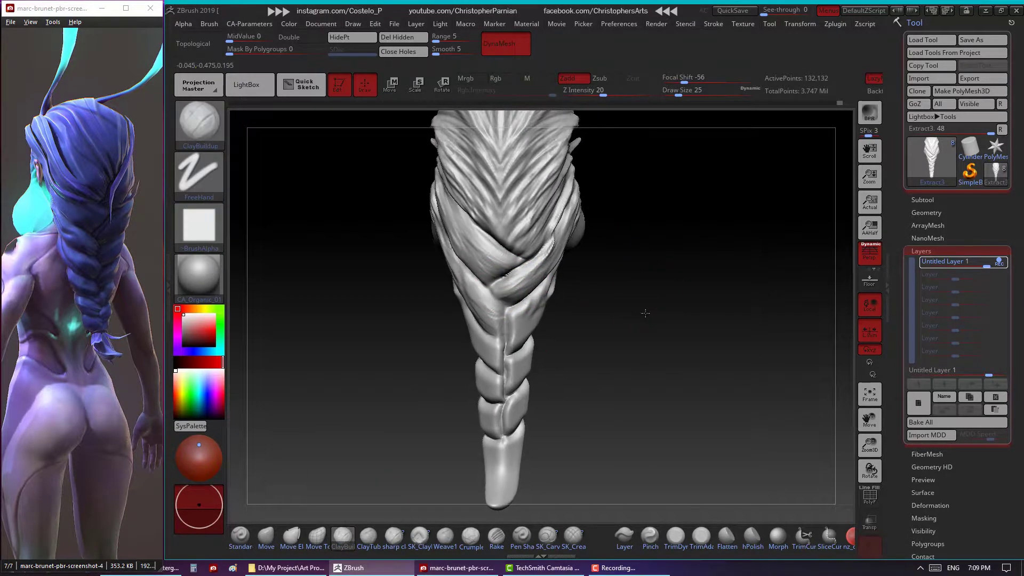
Add subtle clay build-up to the middle strands at Draw Size 13, Z Intensity 4.
drag(679, 95, 608, 94)
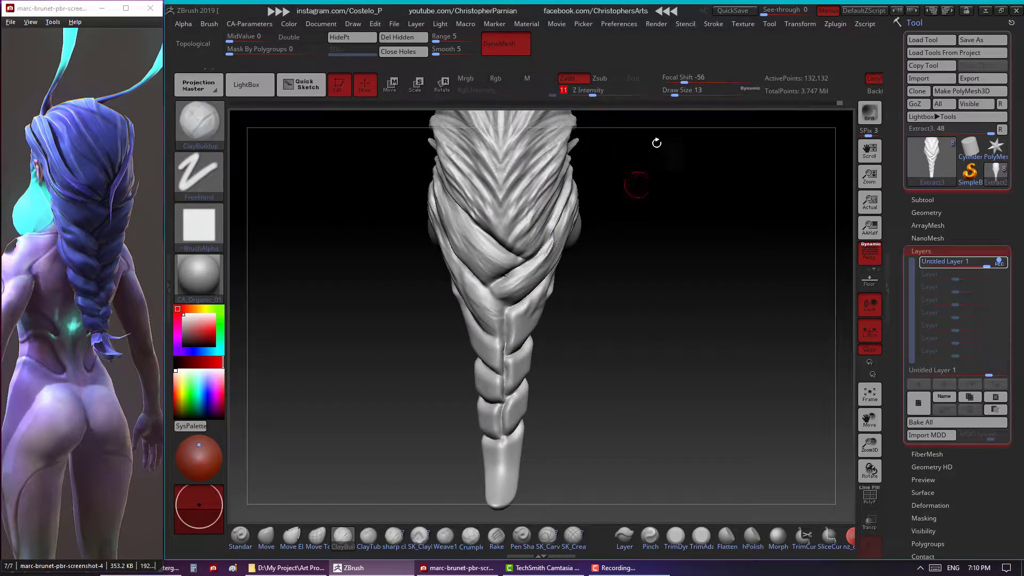
drag(590, 235, 626, 274)
drag(598, 94, 581, 92)
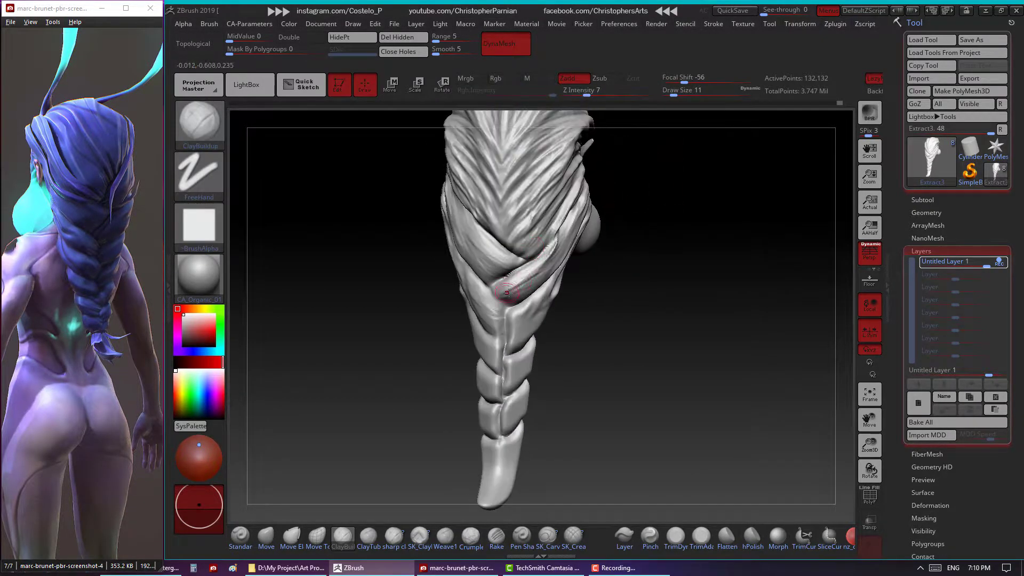
mouse_move(598, 256)
mouse_down()
mouse_move(571, 233)
mouse_move(642, 324)
mouse_up()
drag(640, 258, 576, 331)
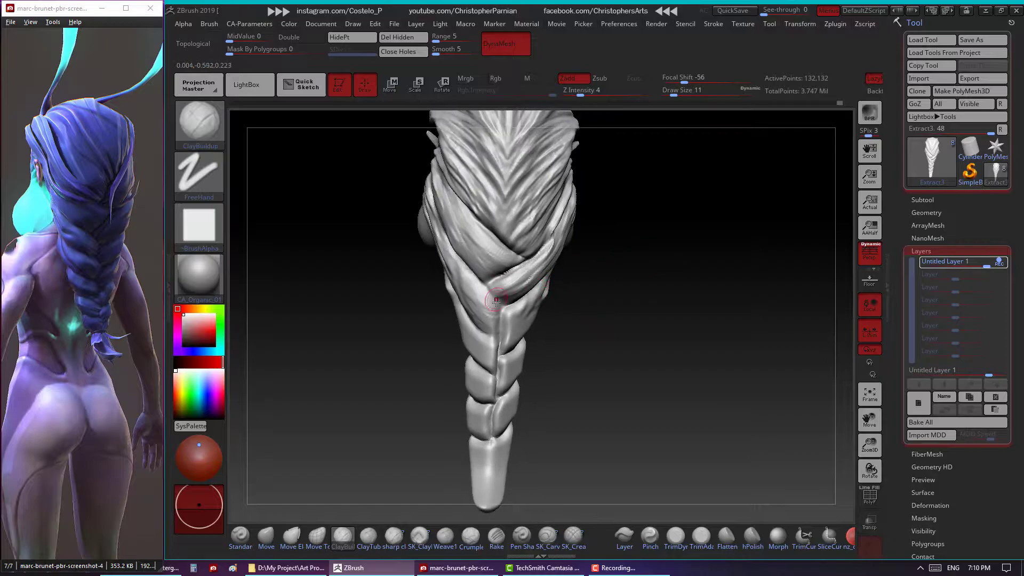
mouse_move(457, 258)
mouse_down()
mouse_move(468, 309)
mouse_move(853, 459)
mouse_move(594, 290)
mouse_up()
mouse_move(491, 295)
mouse_down()
mouse_move(483, 299)
mouse_move(499, 316)
mouse_up()
Raise Z Intensity to 20 and Draw Size to 25, building up the braid's right side.
drag(580, 91, 603, 91)
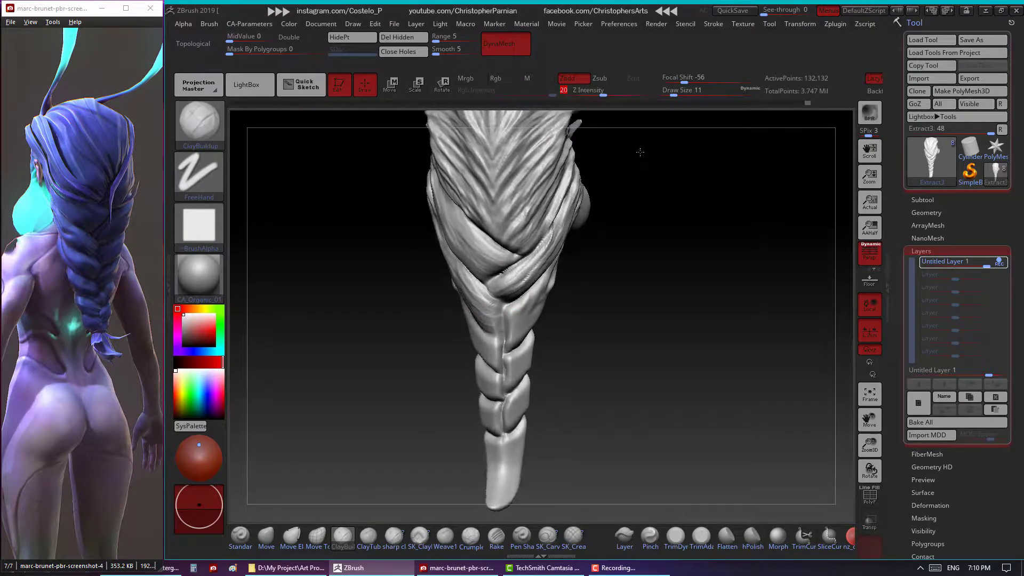
drag(638, 153, 599, 290)
drag(673, 93, 676, 93)
drag(630, 251, 514, 319)
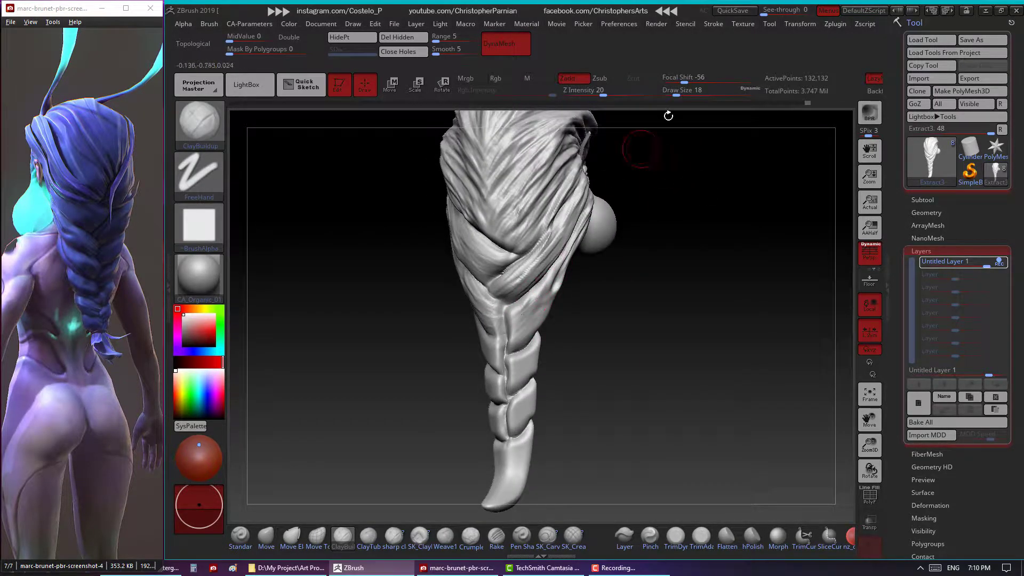
drag(676, 94, 680, 93)
mouse_move(690, 178)
mouse_down()
mouse_move(568, 322)
mouse_move(627, 304)
mouse_up()
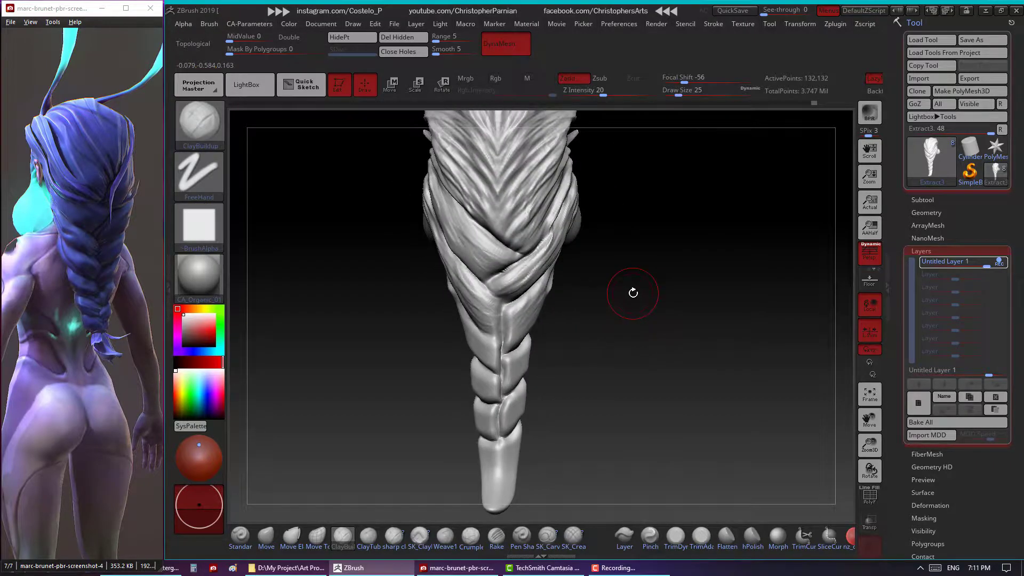
Recut creases on the lower braid with SK_Crease and turn perspective off.
click(573, 536)
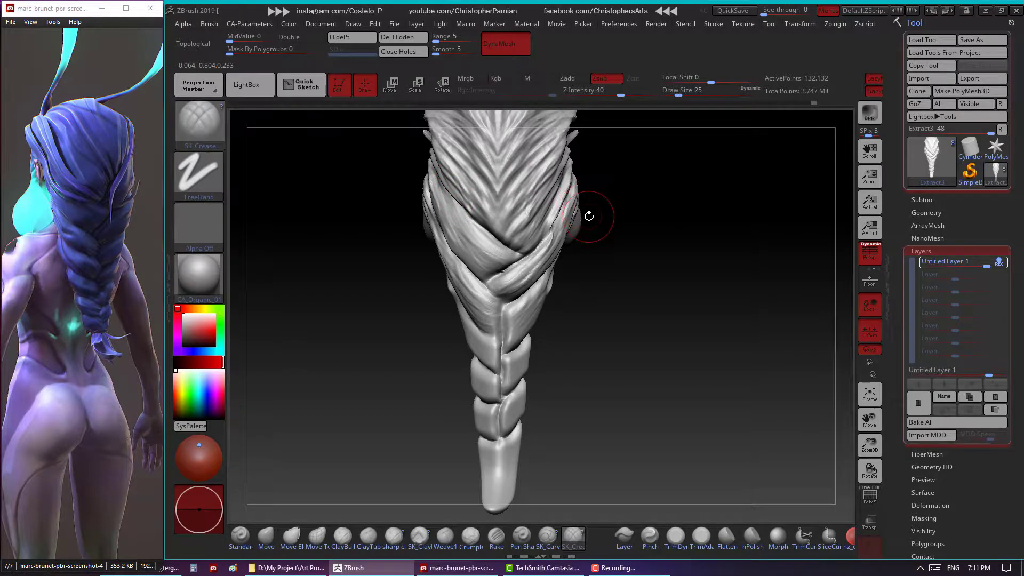
key(p)
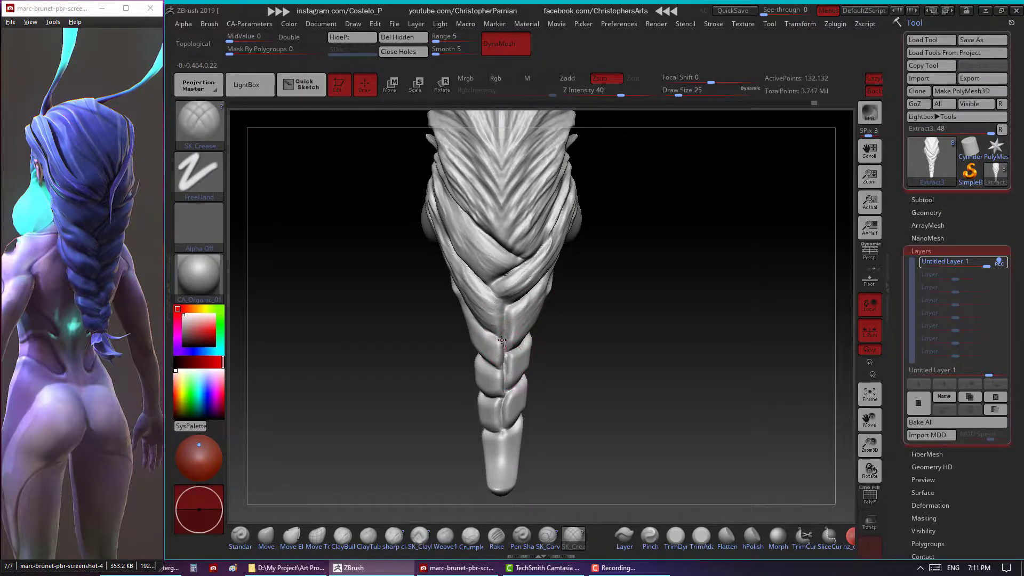
mouse_move(573, 341)
mouse_down()
mouse_move(579, 348)
mouse_move(539, 347)
mouse_move(503, 368)
mouse_move(580, 319)
mouse_move(544, 352)
mouse_up()
Reshape the lower braid with the Move brush at draw size 17.
click(266, 535)
drag(677, 95, 674, 95)
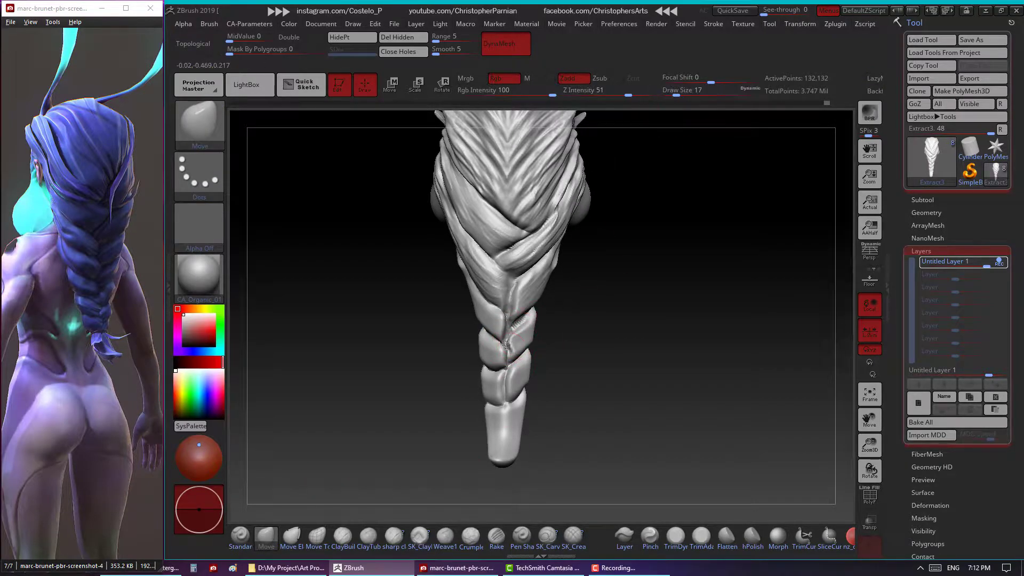
drag(598, 341, 631, 333)
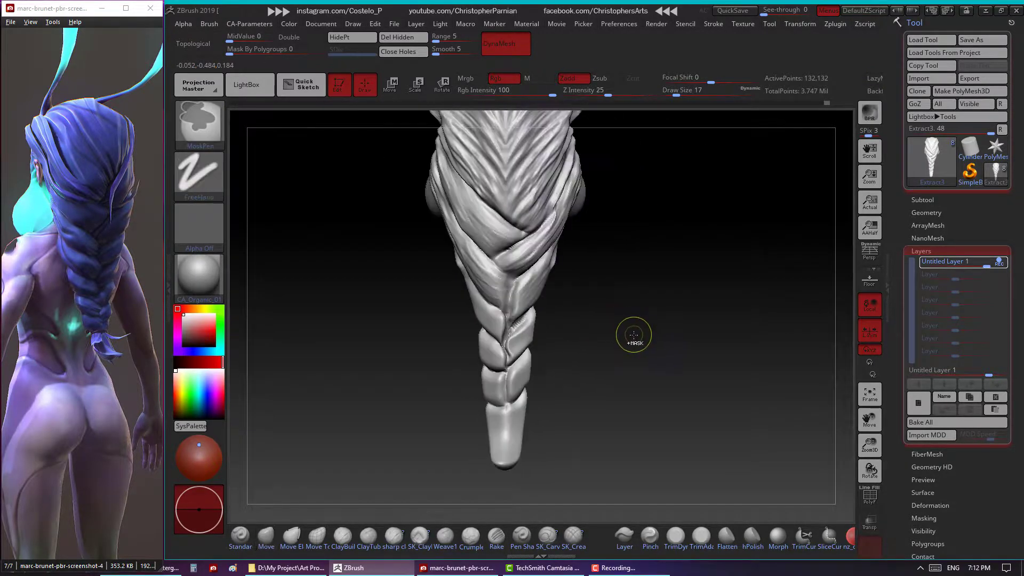
key(ctrl)
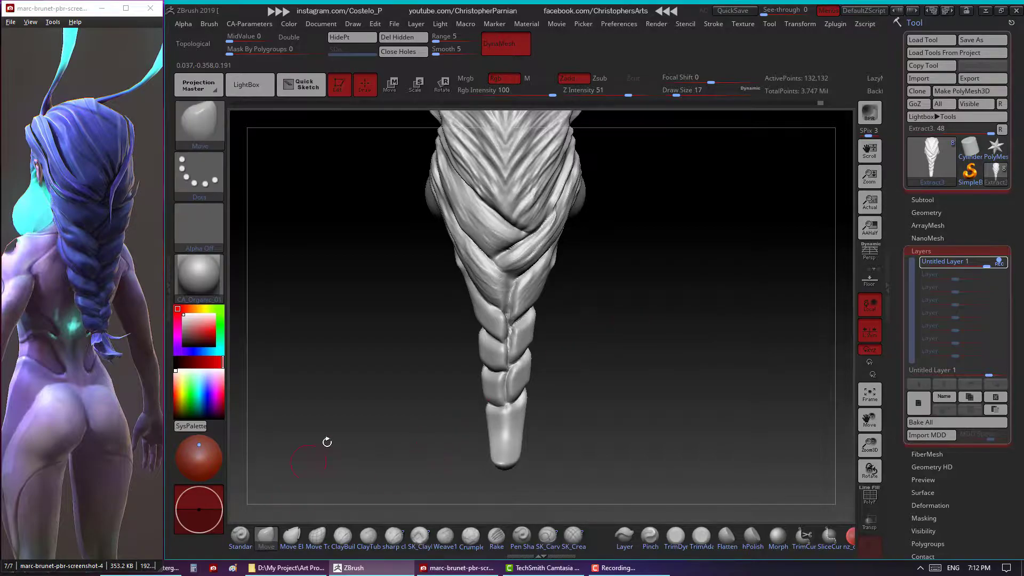
Switch to the Inflat brush and turn the braid to a three-quarter view.
key(b)
key(i)
key(n)
drag(646, 214, 674, 183)
drag(589, 281, 519, 285)
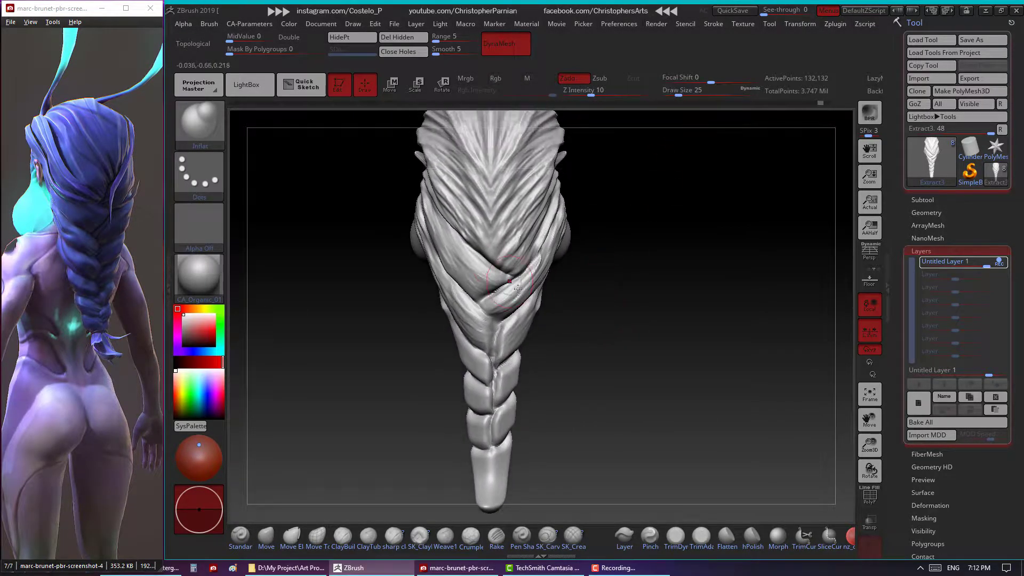
drag(596, 328, 481, 322)
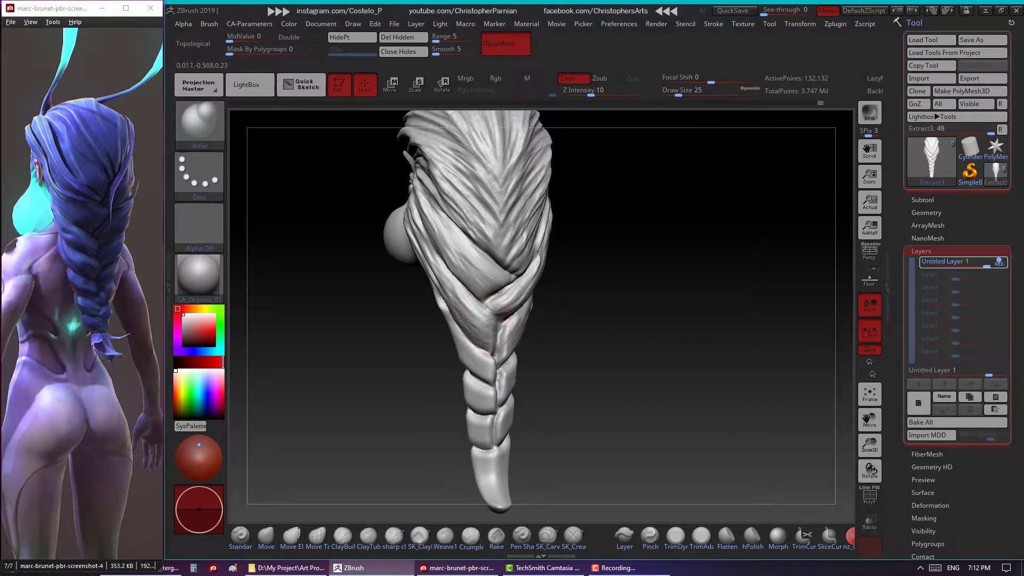
Inflate the lower braid at draw size 31, checking it from side, front and back.
mouse_move(416, 325)
mouse_down()
mouse_move(443, 288)
mouse_move(571, 312)
mouse_move(555, 278)
mouse_move(585, 258)
mouse_up()
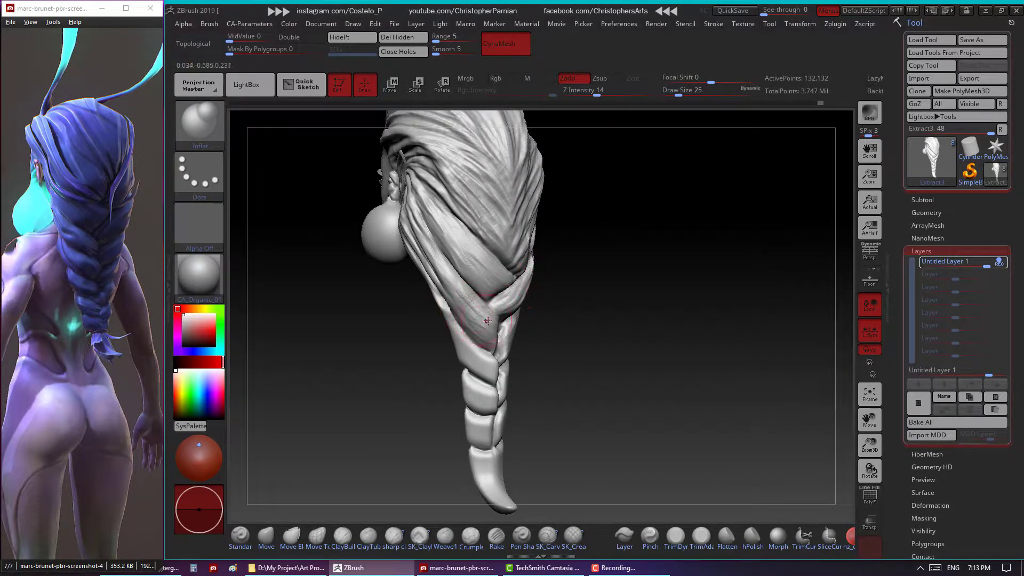
mouse_move(487, 320)
right_down()
mouse_move(468, 326)
mouse_move(462, 309)
mouse_move(516, 286)
mouse_move(533, 291)
right_up()
mouse_move(534, 291)
mouse_down()
mouse_move(615, 291)
mouse_move(591, 186)
mouse_move(555, 207)
mouse_up()
drag(678, 95, 681, 95)
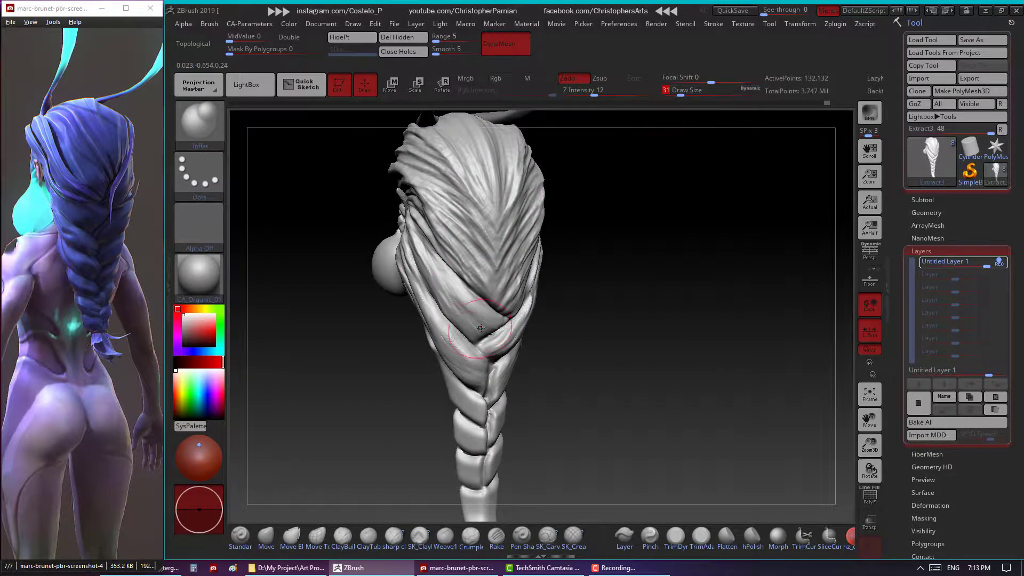
mouse_move(659, 306)
mouse_down()
mouse_move(677, 295)
mouse_move(695, 306)
mouse_move(555, 296)
mouse_up()
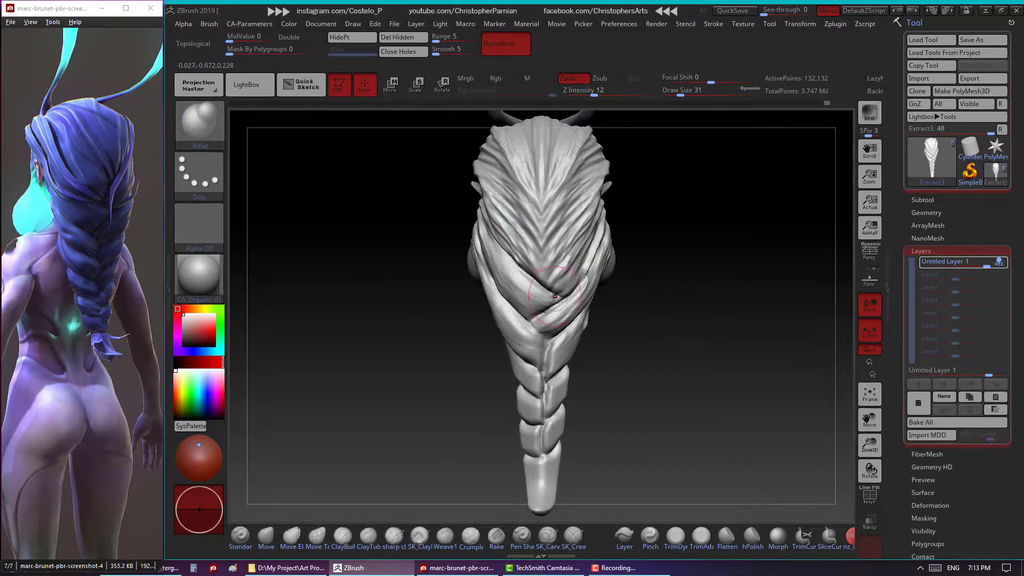
right_drag(486, 252, 477, 241)
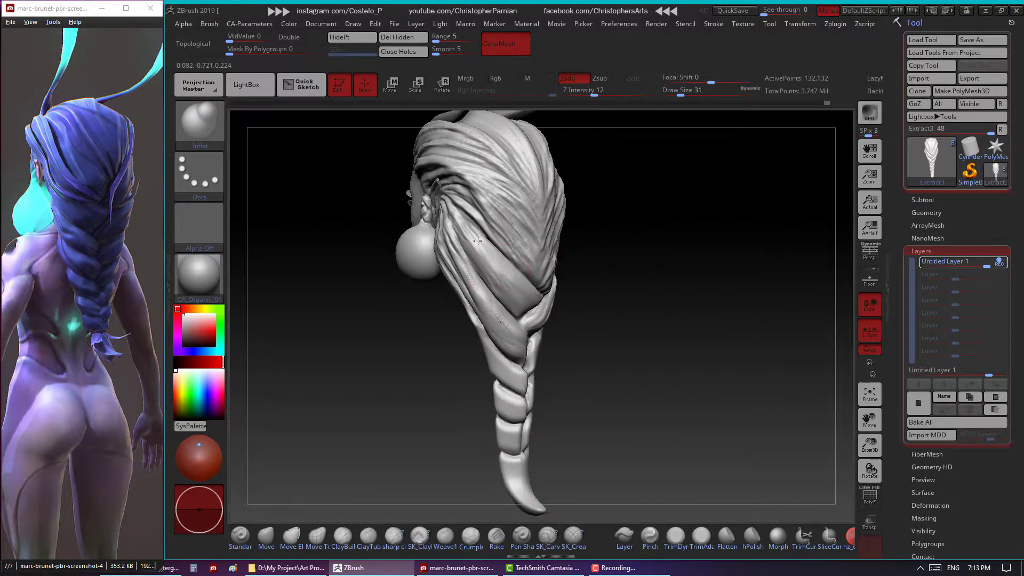
mouse_move(414, 346)
mouse_down()
mouse_move(643, 314)
mouse_move(667, 293)
mouse_move(546, 363)
mouse_up()
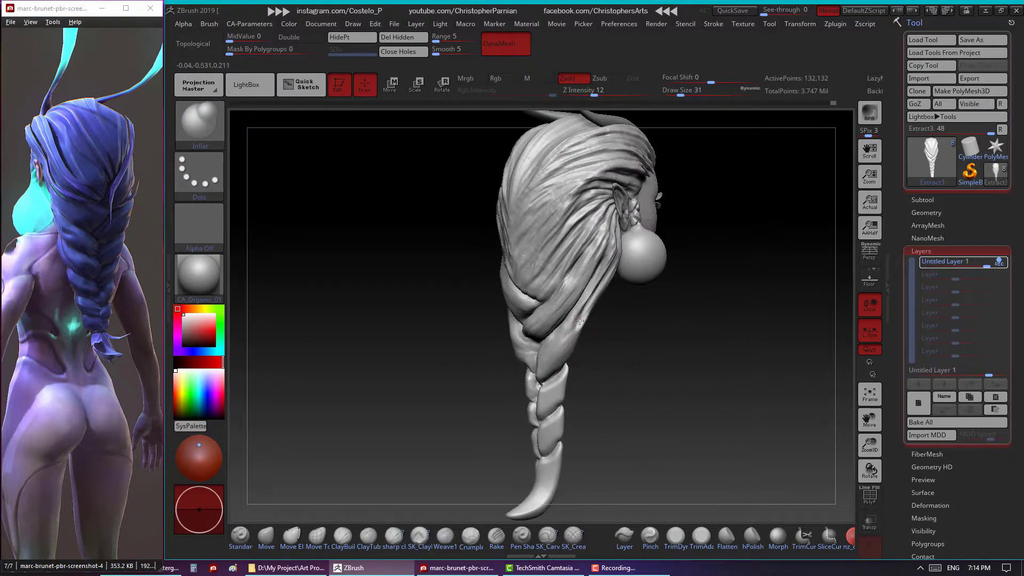
mouse_move(607, 317)
mouse_down()
mouse_move(555, 352)
mouse_move(584, 325)
mouse_move(601, 356)
mouse_move(563, 316)
mouse_up()
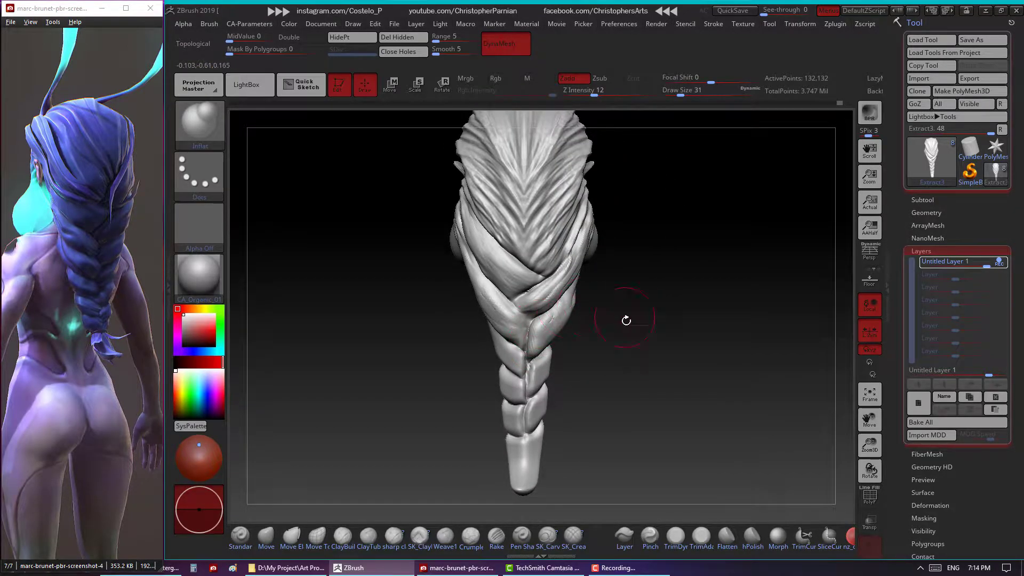
mouse_move(627, 320)
mouse_down()
mouse_move(640, 336)
mouse_move(647, 313)
mouse_move(627, 296)
mouse_up()
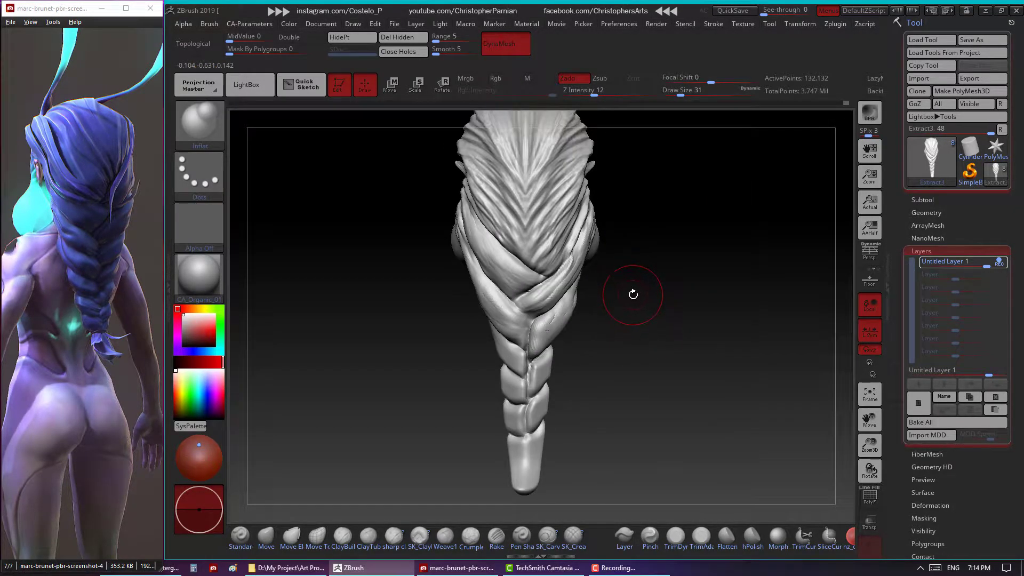
Push and pull the braid with Move, checking it from the face side and back.
click(266, 535)
drag(406, 426, 576, 321)
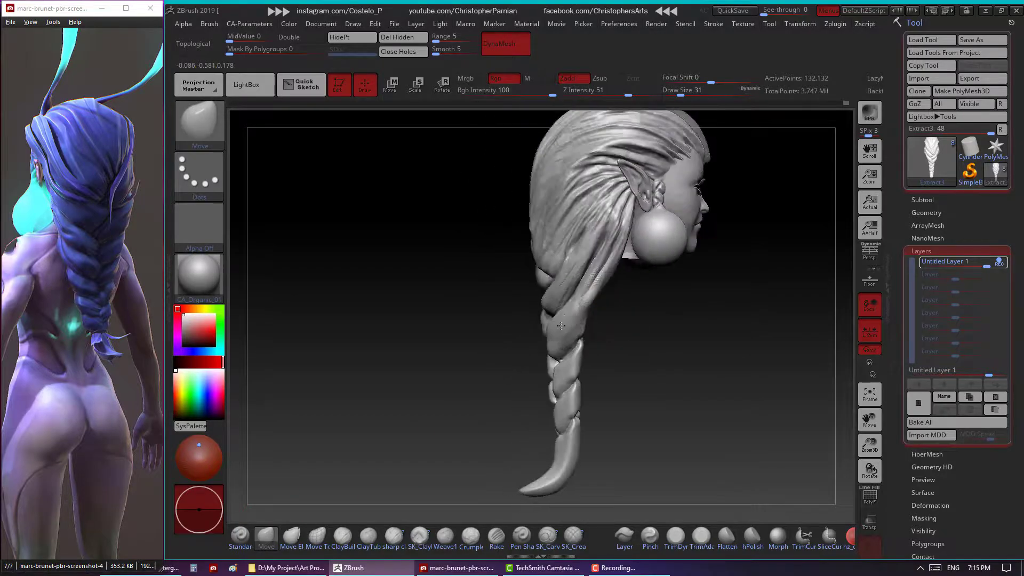
drag(533, 351, 358, 489)
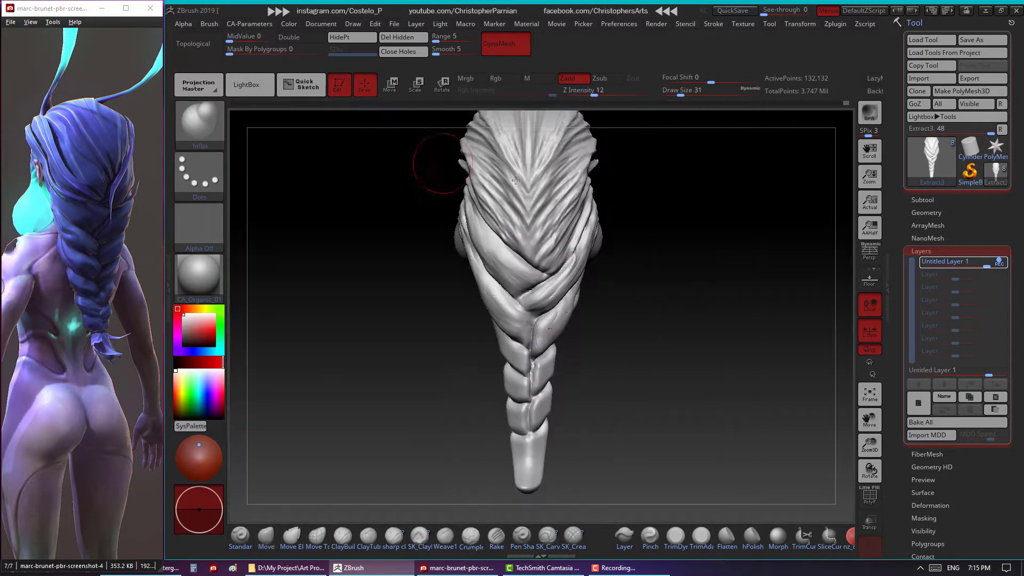
mouse_move(273, 176)
mouse_down()
mouse_move(593, 320)
mouse_move(637, 278)
mouse_up()
Round out the braid tip with Inflat, orbiting around to check its shape.
key(b)
key(i)
key(n)
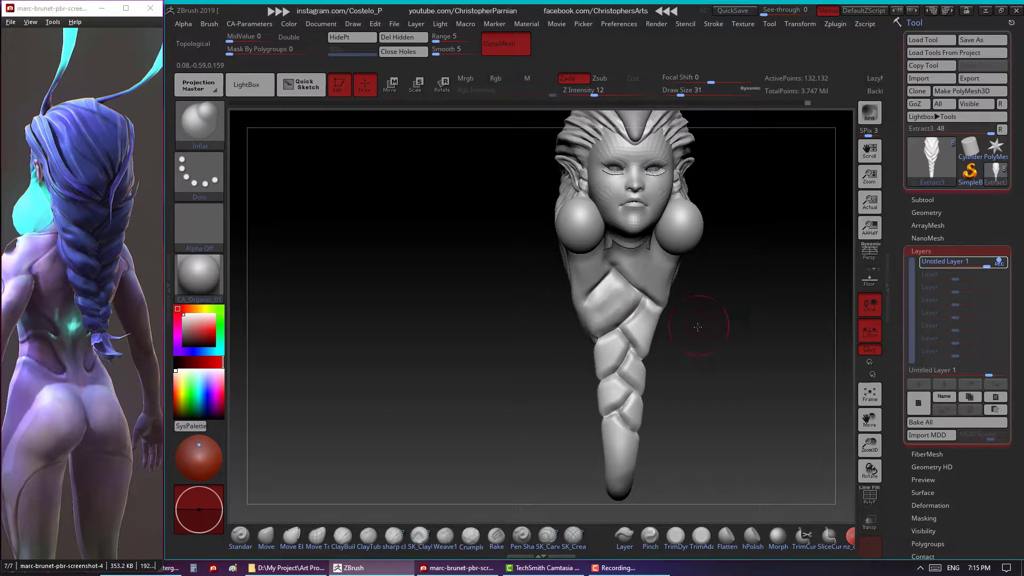
drag(643, 320, 620, 351)
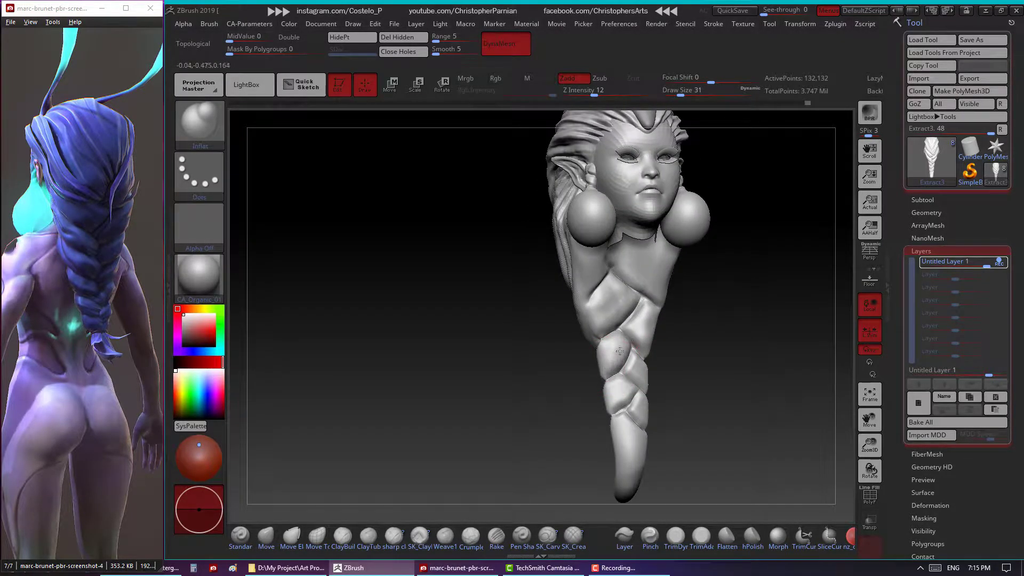
drag(649, 406, 651, 350)
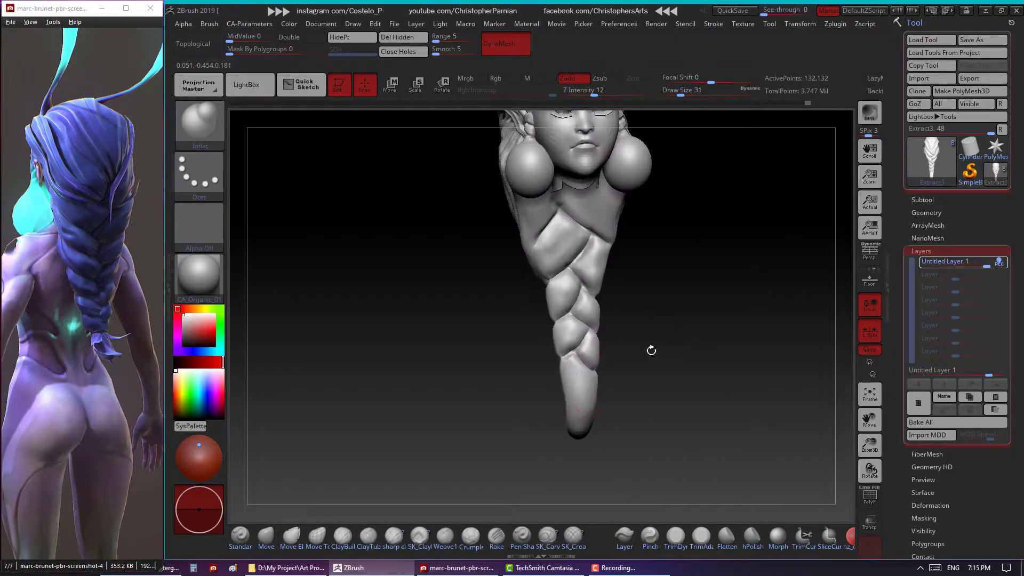
mouse_move(592, 406)
mouse_down()
mouse_move(611, 281)
mouse_move(527, 343)
mouse_up()
drag(491, 319, 482, 323)
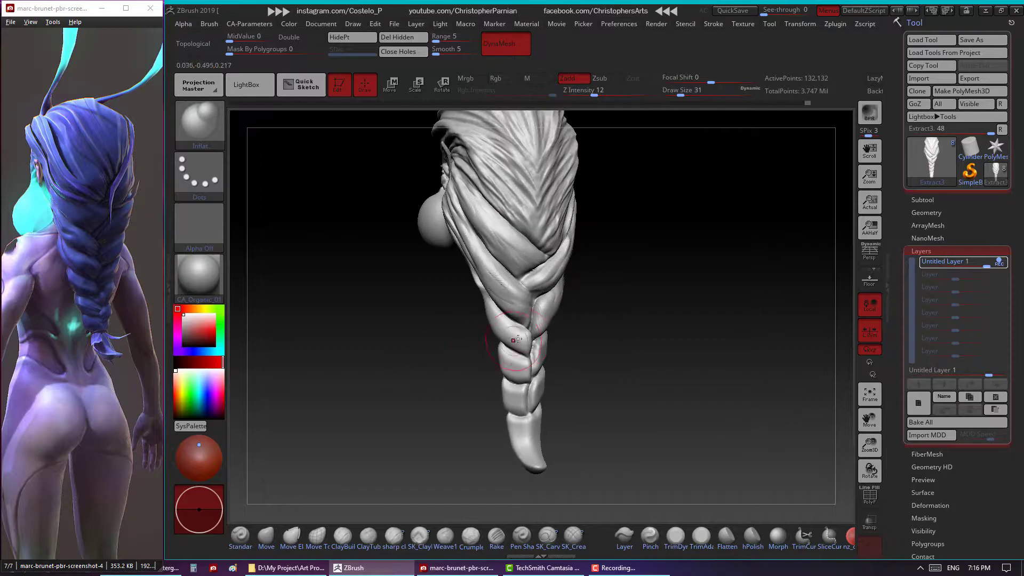
mouse_move(437, 350)
mouse_down()
mouse_move(561, 318)
mouse_move(647, 238)
mouse_move(613, 359)
mouse_move(635, 281)
mouse_move(609, 326)
mouse_move(672, 299)
mouse_up()
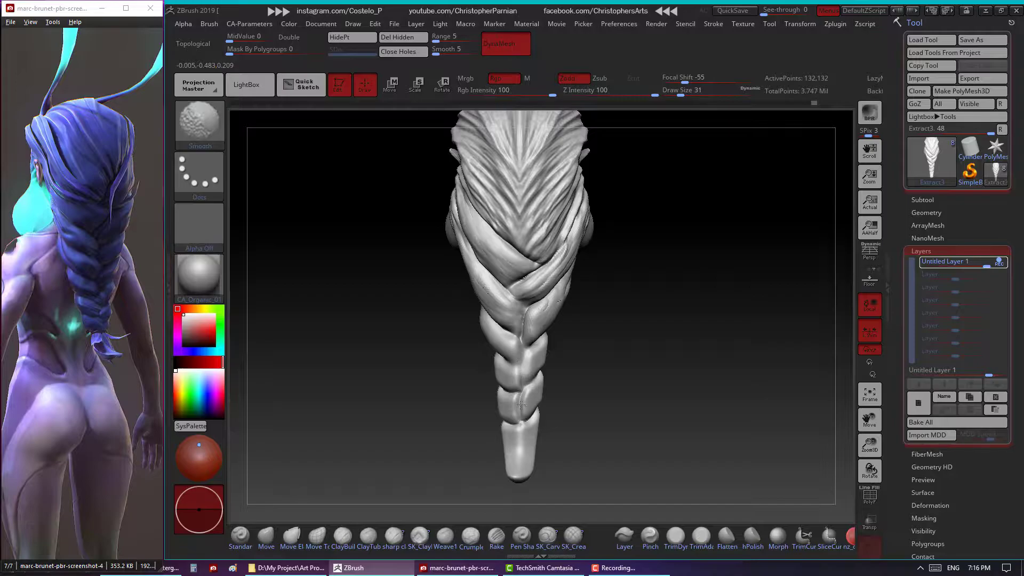
Switch to ClayBuildup and view the lower braid from both sides.
drag(588, 387, 514, 364)
key(b)
key(c)
key(b)
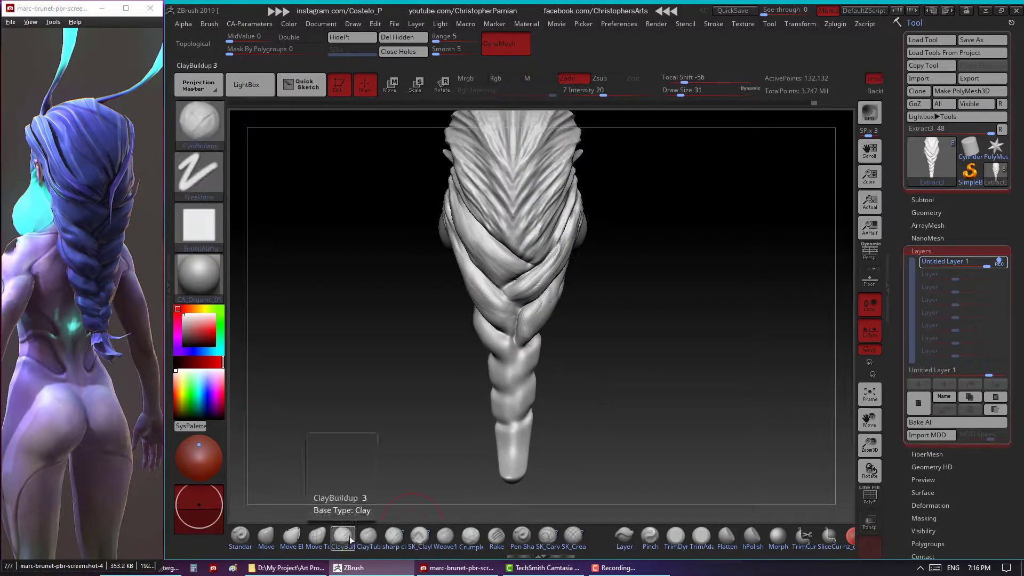
right_drag(514, 368, 501, 359)
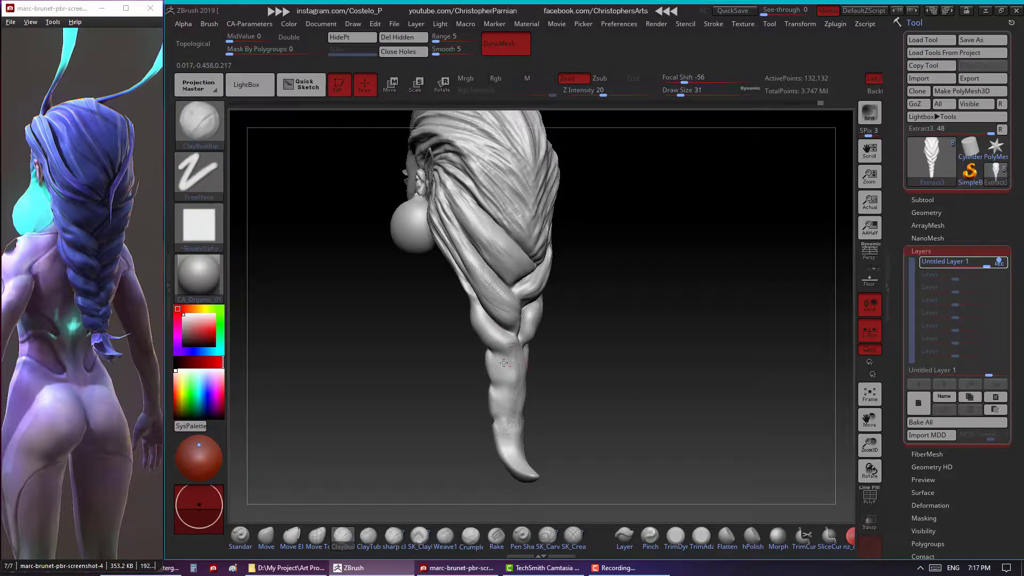
mouse_move(501, 395)
right_down()
mouse_move(532, 379)
mouse_move(549, 433)
right_up()
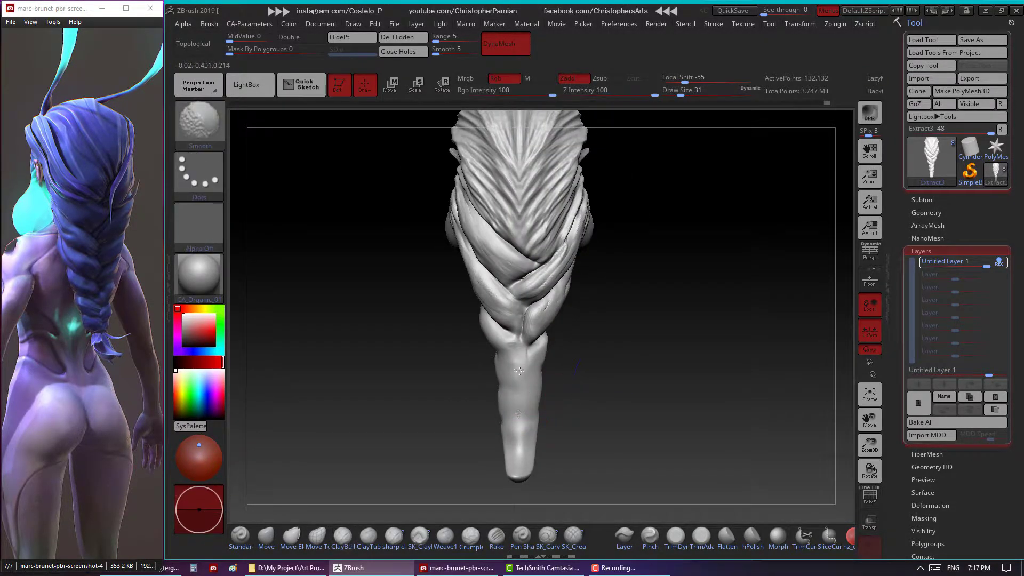
Lower draw size to 18 and carve a crease along the lower braid.
mouse_move(681, 95)
mouse_down()
mouse_move(609, 95)
mouse_move(621, 95)
mouse_up()
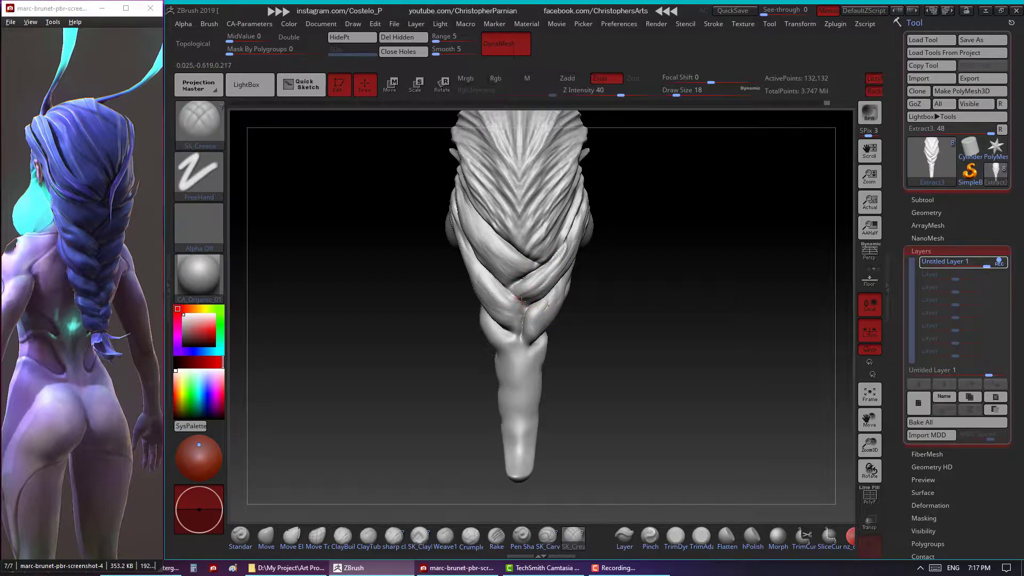
drag(517, 366, 512, 410)
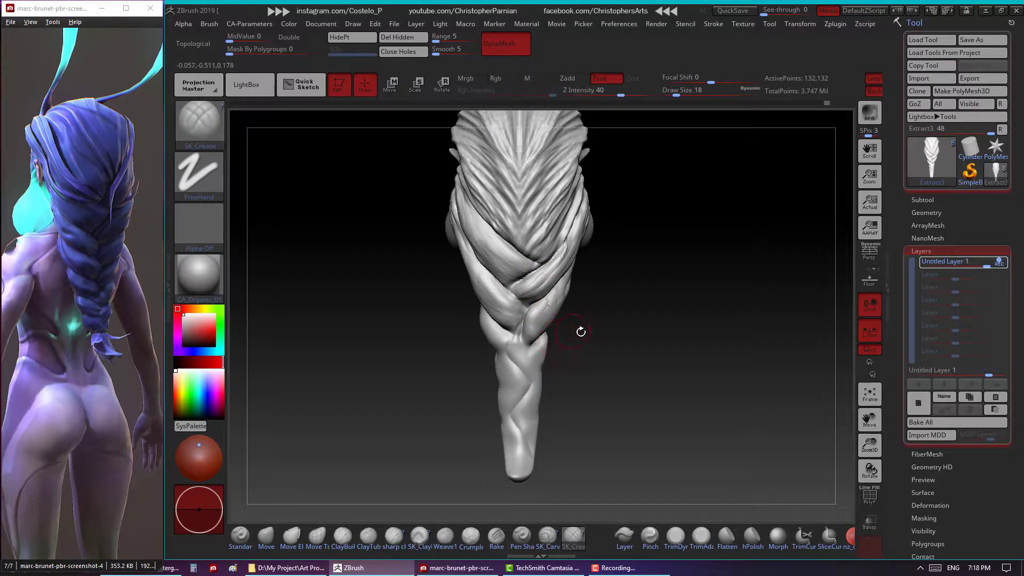
mouse_move(581, 332)
mouse_down()
mouse_move(607, 320)
mouse_move(606, 288)
mouse_up()
mouse_move(565, 337)
mouse_down()
mouse_move(512, 349)
mouse_move(562, 375)
mouse_up()
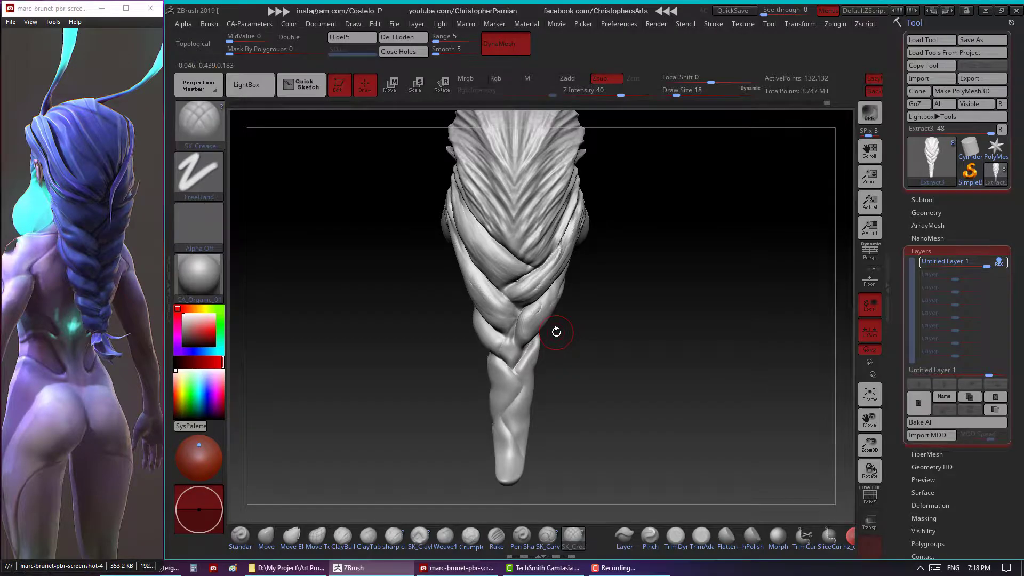
Alternate ClayBuildup and crease strokes to cut a groove along a braid strand.
click(343, 535)
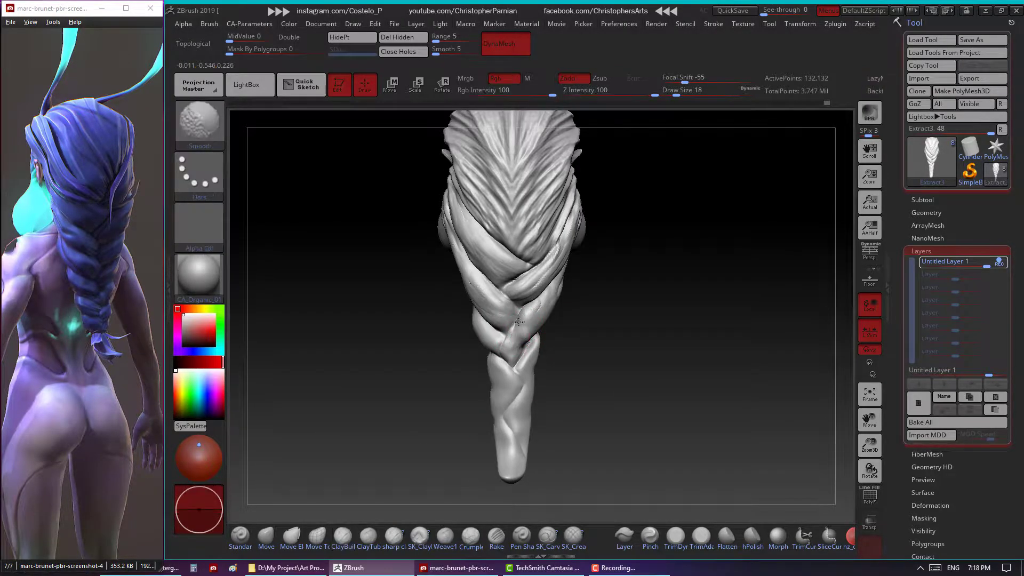
mouse_move(513, 331)
right_down()
mouse_move(546, 329)
mouse_move(534, 342)
mouse_move(610, 313)
mouse_move(592, 309)
mouse_move(620, 288)
right_up()
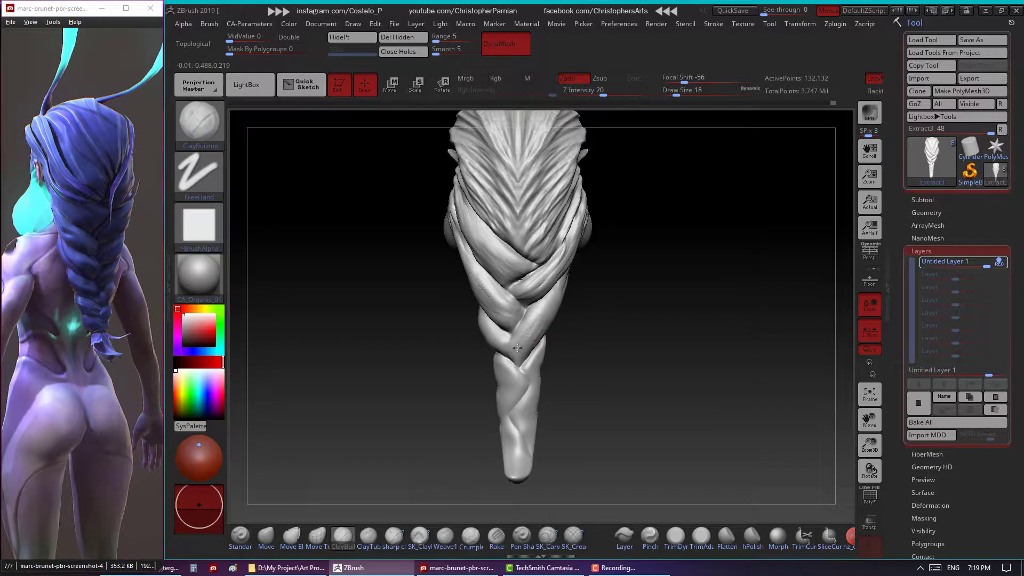
right_drag(538, 319, 553, 302)
key(c)
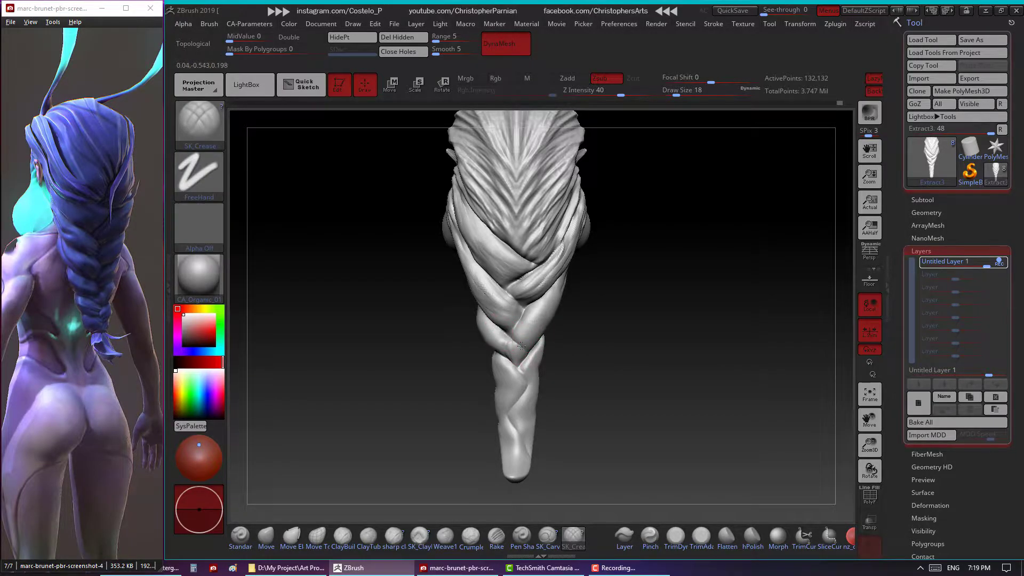
mouse_move(522, 348)
right_down()
mouse_move(549, 354)
mouse_move(542, 346)
right_up()
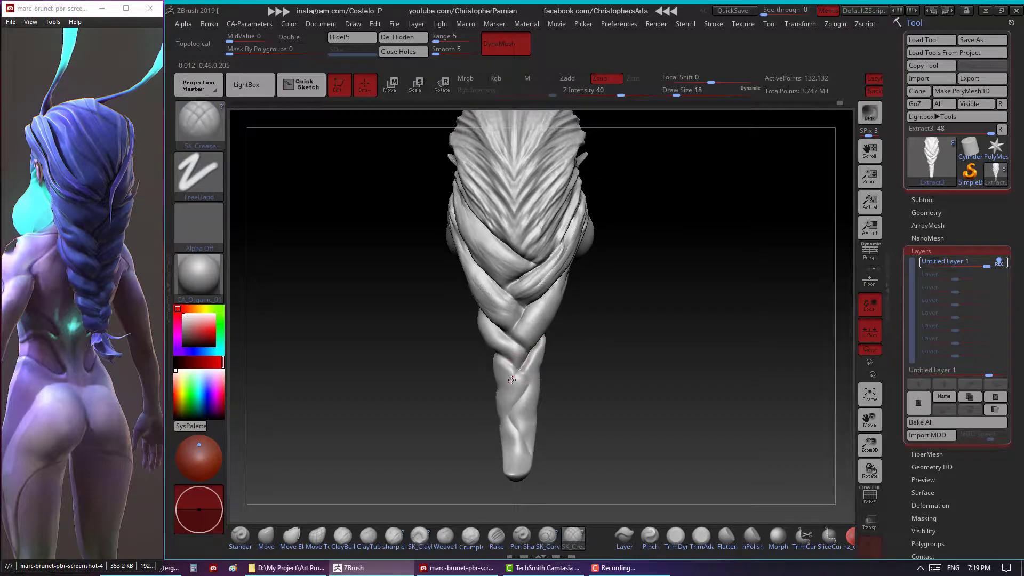
drag(512, 380, 521, 394)
mouse_move(532, 352)
right_down()
mouse_move(523, 376)
mouse_move(531, 400)
mouse_move(540, 381)
mouse_move(550, 386)
mouse_move(590, 359)
right_up()
Toggle between ClayBuildup and SK_Crease and carve another crease into the lower braid.
key(b)
key(c)
key(b)
key(b)
key(s)
key(k)
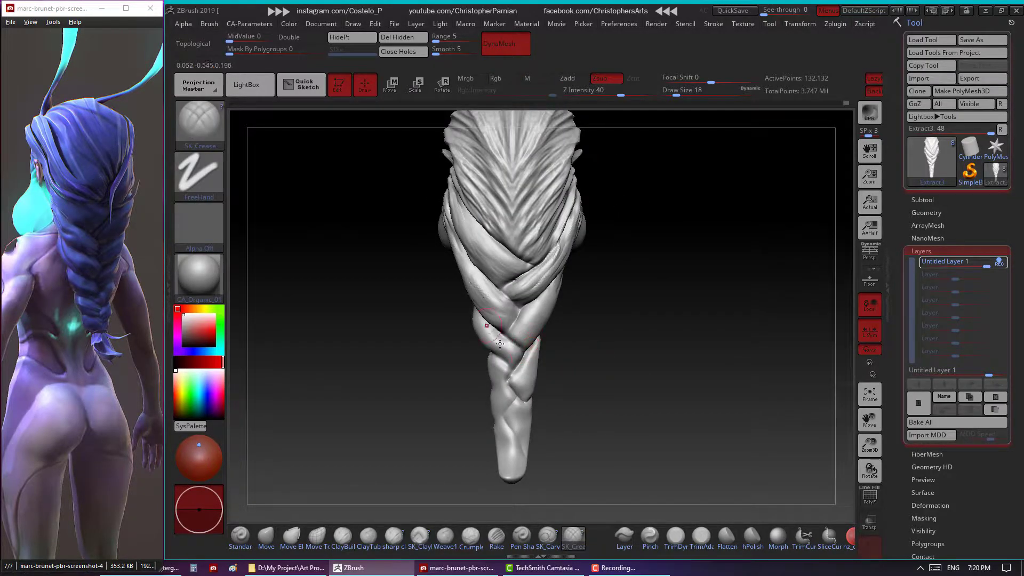
key(b)
key(c)
key(b)
mouse_move(481, 384)
right_down()
mouse_move(506, 358)
mouse_move(578, 432)
right_up()
key(b)
key(s)
key(k)
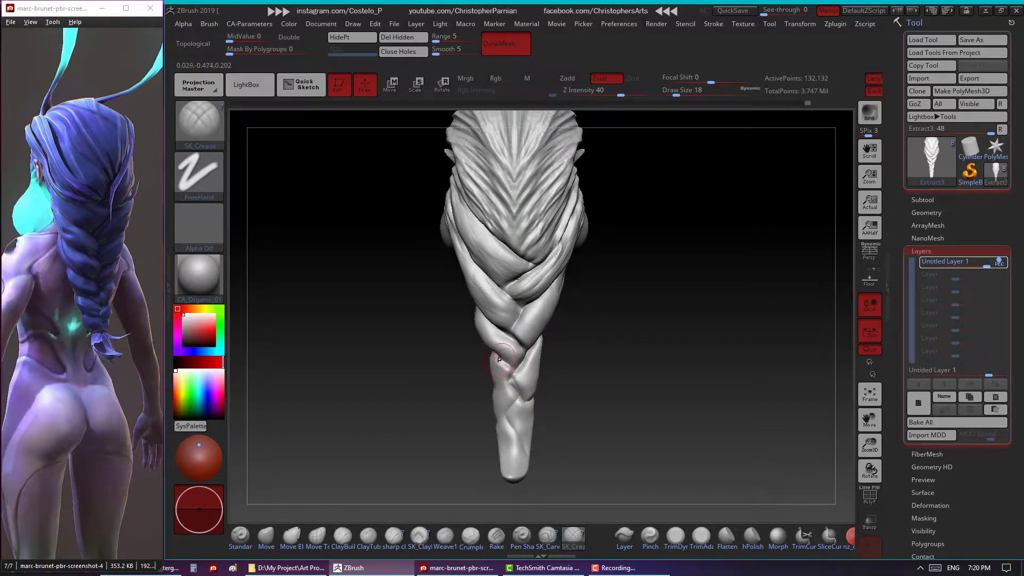
drag(499, 359, 509, 374)
Build up clay on the lower braid, checking its side and back, then ready Move.
key(b)
key(c)
key(b)
drag(439, 473, 512, 358)
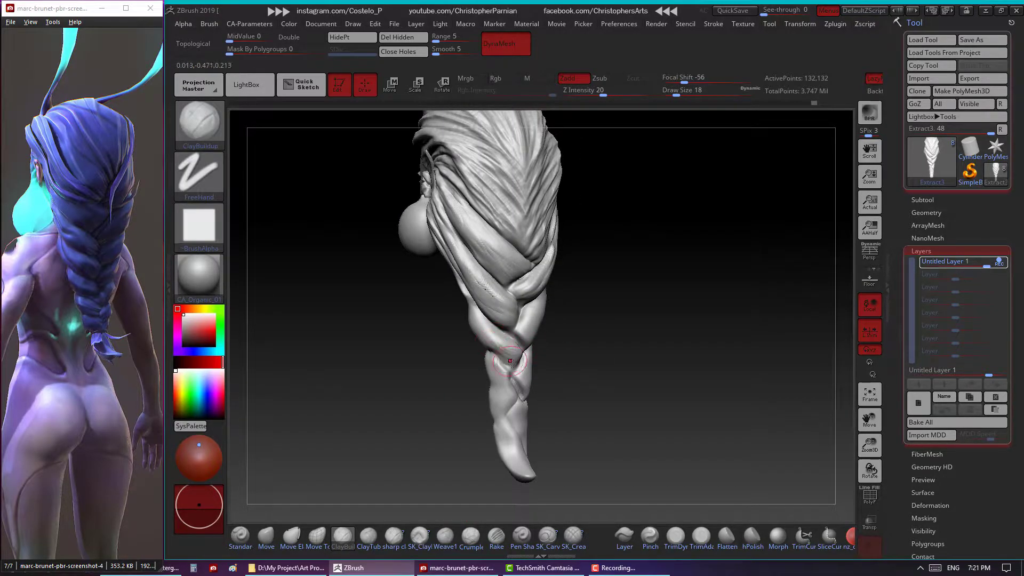
drag(505, 345, 558, 353)
key(b)
key(m)
key(v)
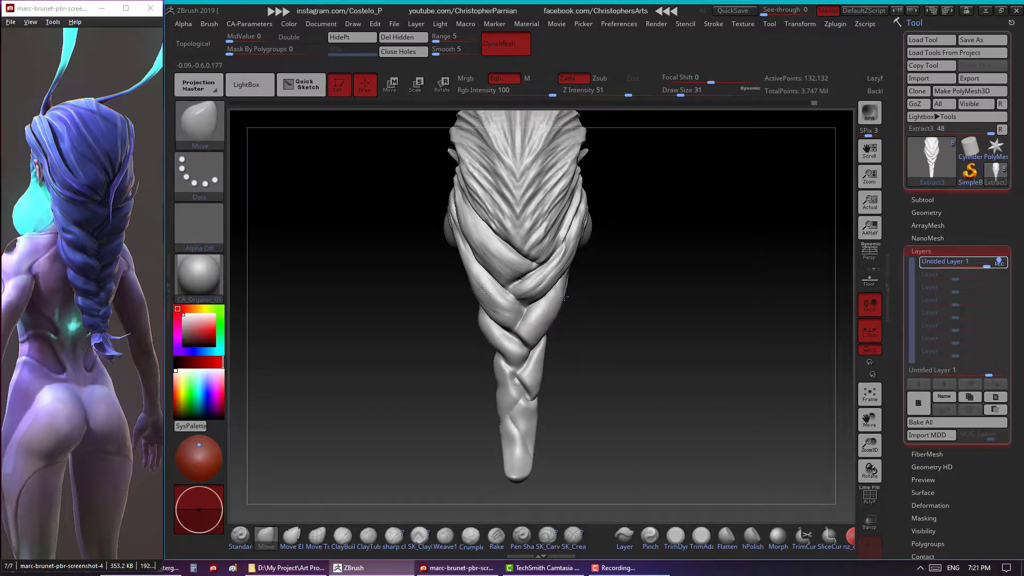
Carve crease grooves near the braid tip with SK_Crease.
key(b)
key(s)
key(k)
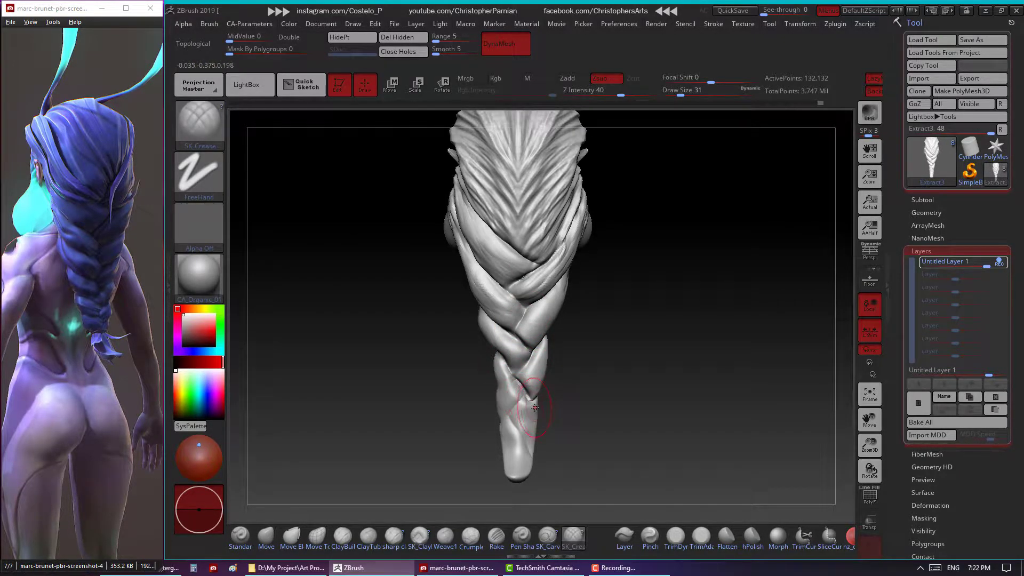
drag(539, 395, 502, 419)
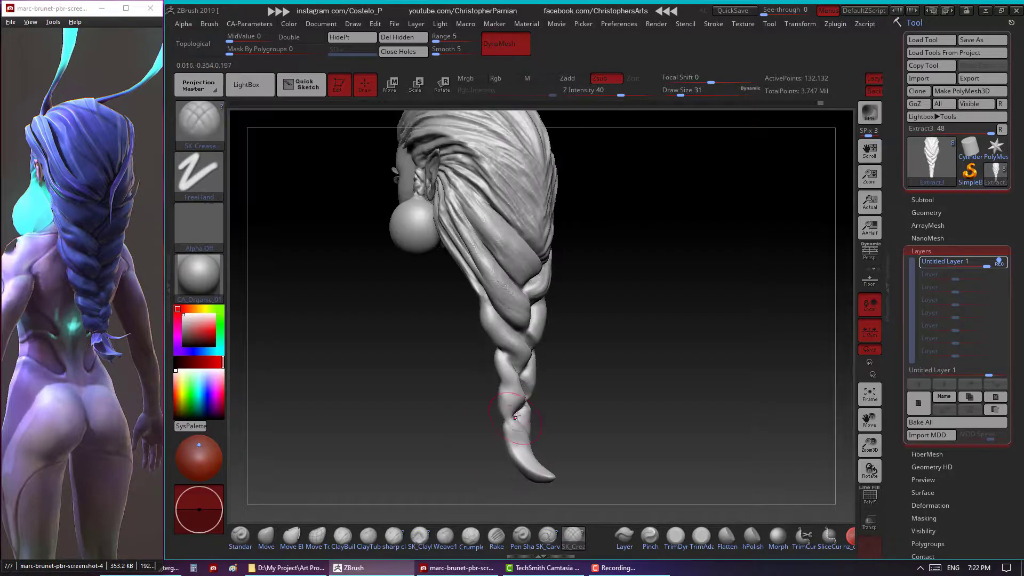
right_drag(503, 419, 655, 375)
Build up strand volume near the tip with ClayBuildup, checking from the face side.
key(b)
key(c)
key(b)
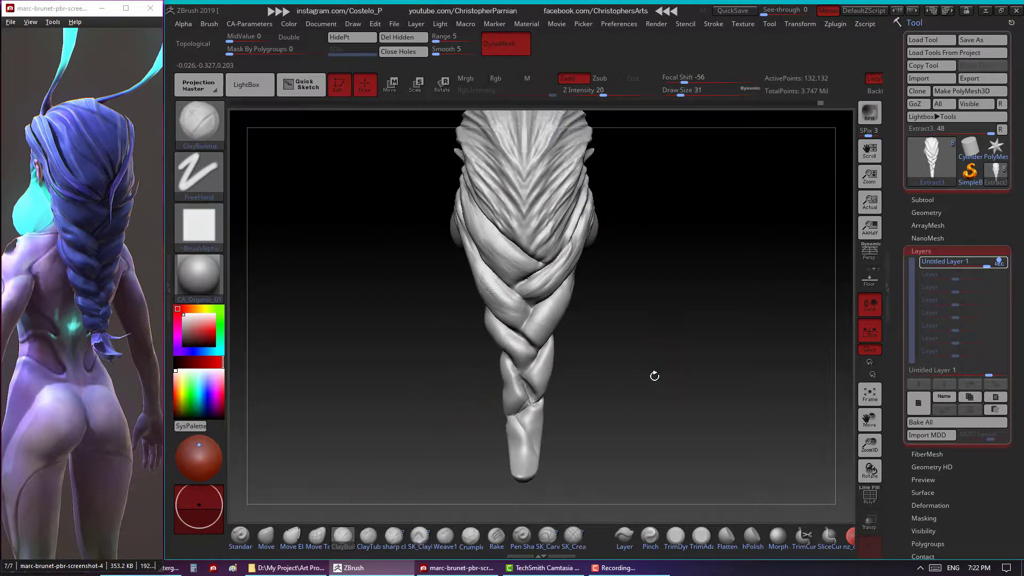
drag(655, 375, 531, 352)
mouse_move(506, 385)
right_down()
mouse_move(523, 389)
mouse_move(525, 371)
mouse_move(529, 396)
mouse_move(604, 324)
mouse_move(602, 366)
right_up()
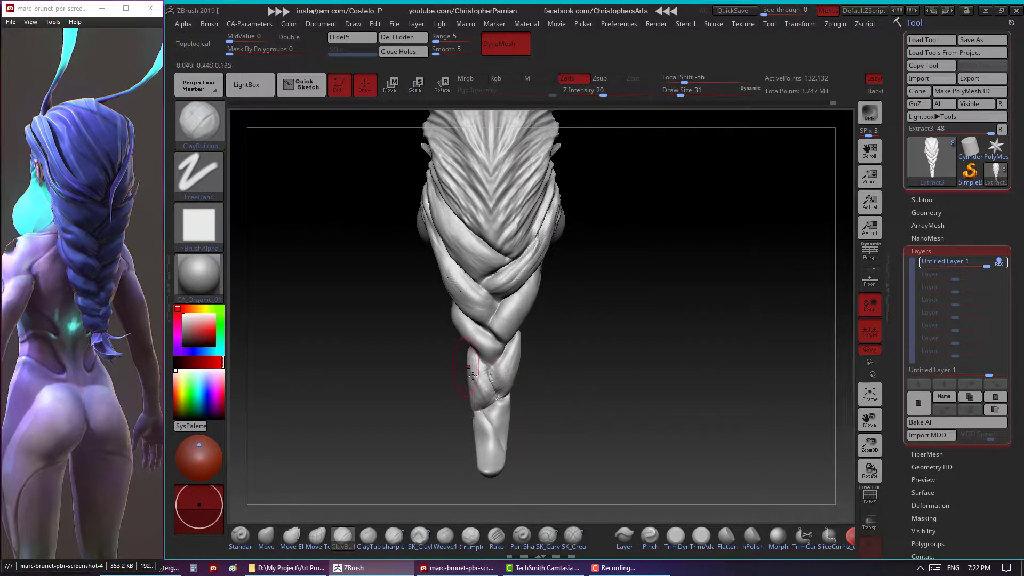
Inflate the tip strands and check the braid from both oblique sides.
click(204, 114)
mouse_move(613, 320)
right_down()
mouse_move(470, 374)
mouse_move(527, 330)
right_up()
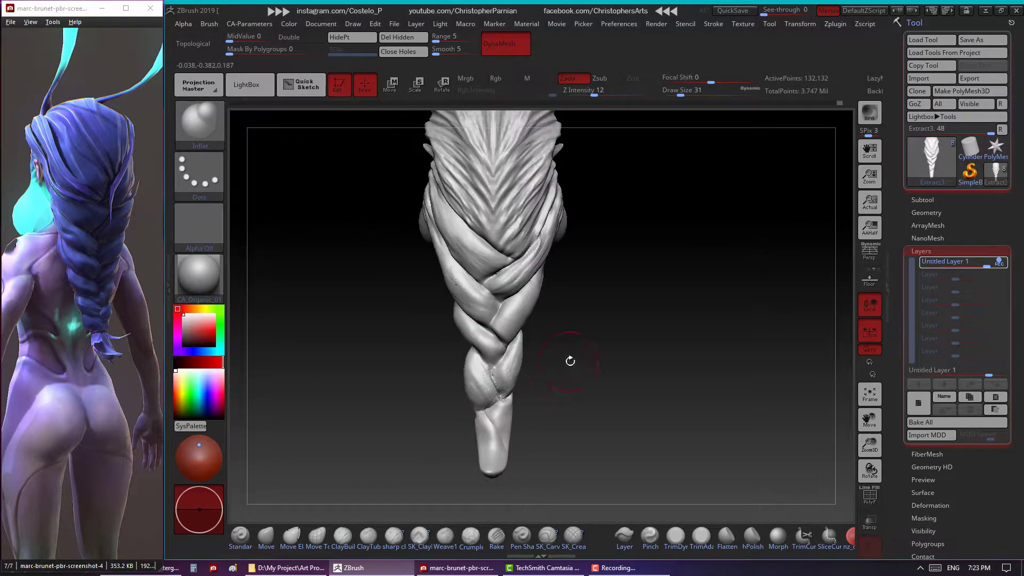
mouse_move(583, 277)
right_down()
mouse_move(519, 371)
mouse_move(510, 357)
mouse_move(562, 336)
mouse_move(523, 320)
right_up()
mouse_move(569, 374)
right_down()
mouse_move(525, 411)
mouse_move(539, 389)
right_up()
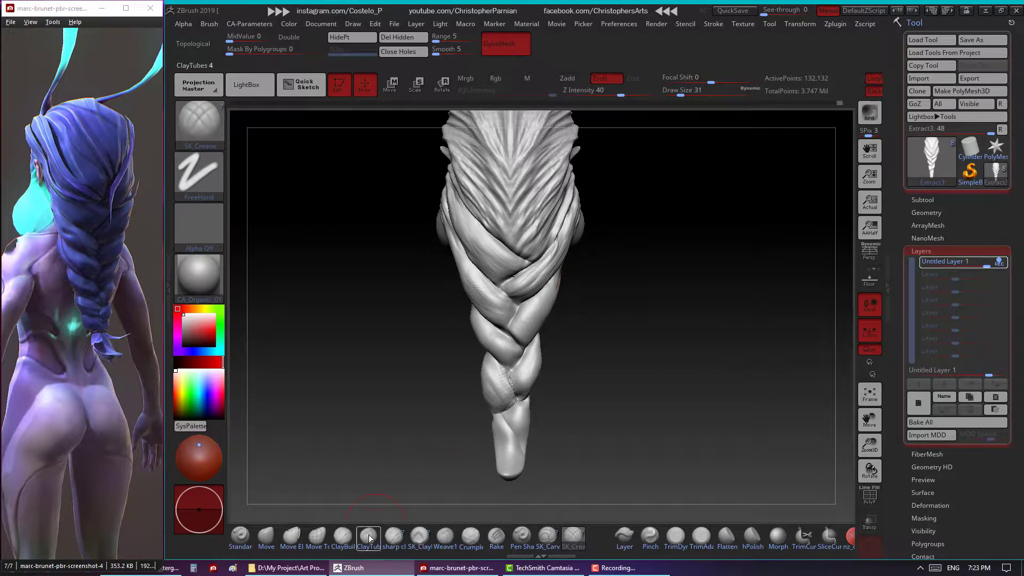
Frame the whole mesh and deepen strand grooves with ClayBuildup from oblique and rear views.
click(343, 535)
click(869, 395)
key(p)
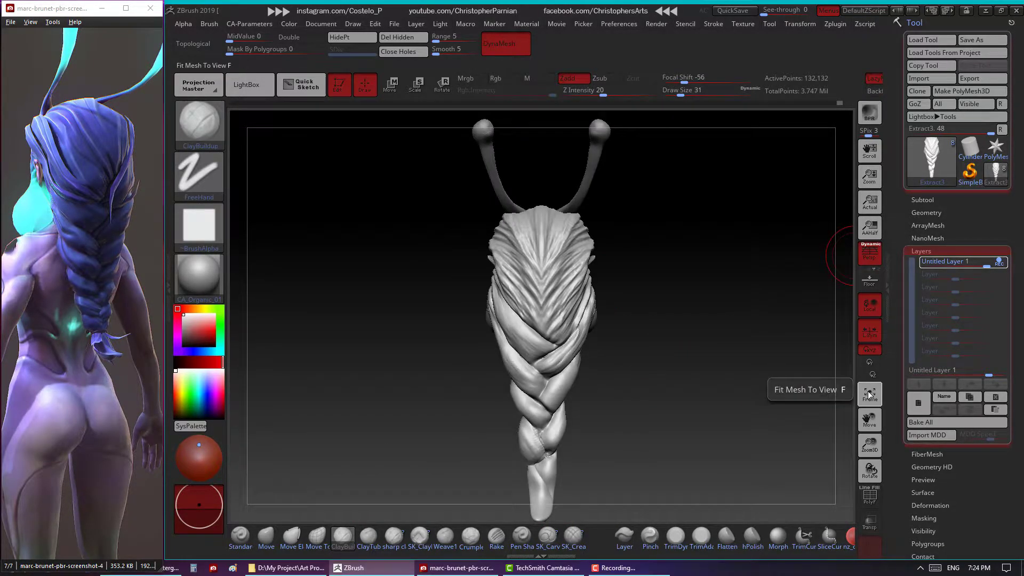
scroll(751, 370, up, 2)
right_drag(578, 305, 584, 324)
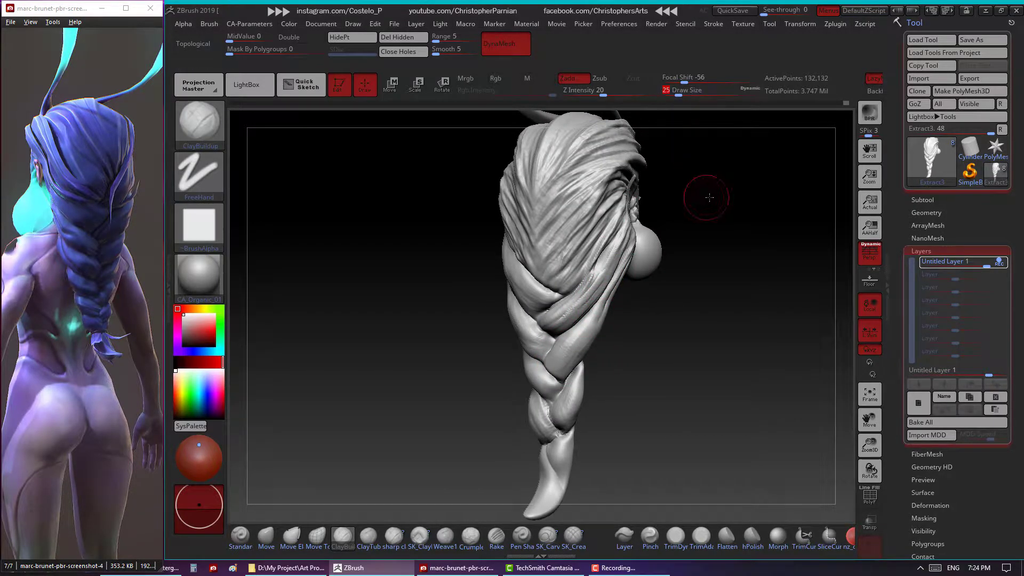
mouse_move(694, 189)
right_down()
mouse_move(660, 290)
mouse_move(588, 337)
right_up()
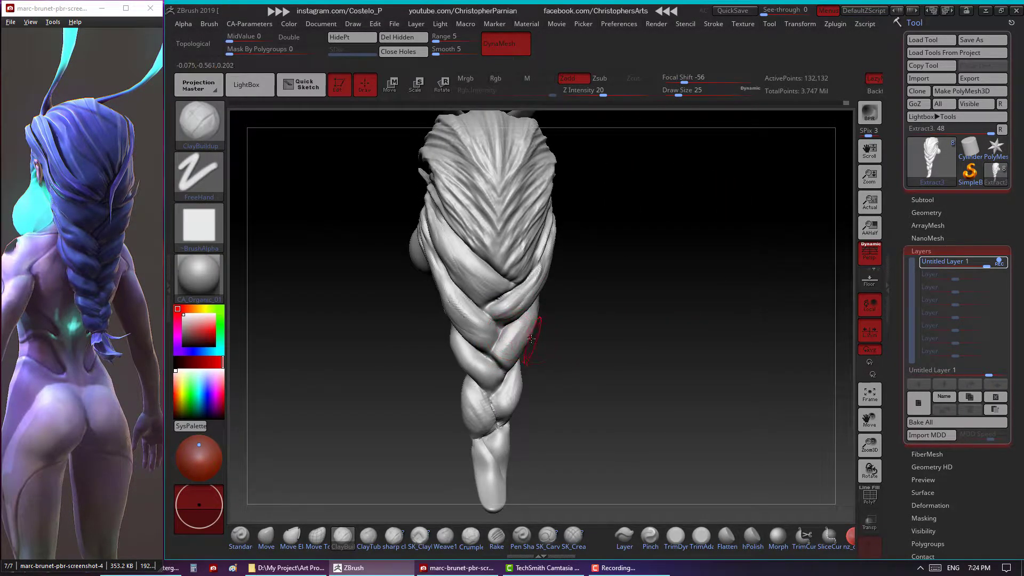
mouse_move(513, 345)
right_down()
mouse_move(540, 334)
mouse_move(504, 341)
mouse_move(534, 321)
mouse_move(539, 340)
right_up()
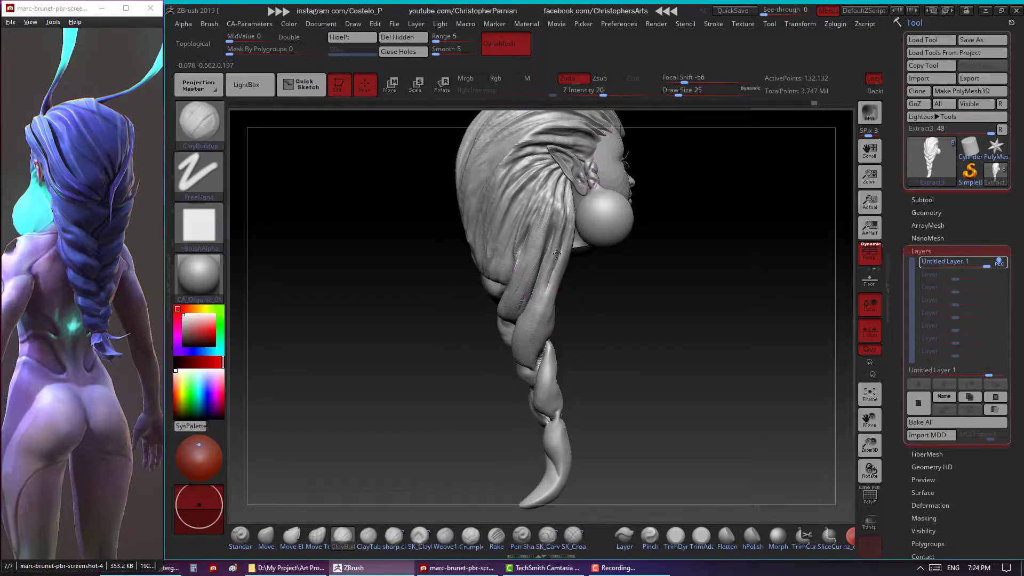
mouse_move(556, 253)
right_down()
mouse_move(587, 251)
mouse_move(564, 256)
mouse_move(575, 255)
right_up()
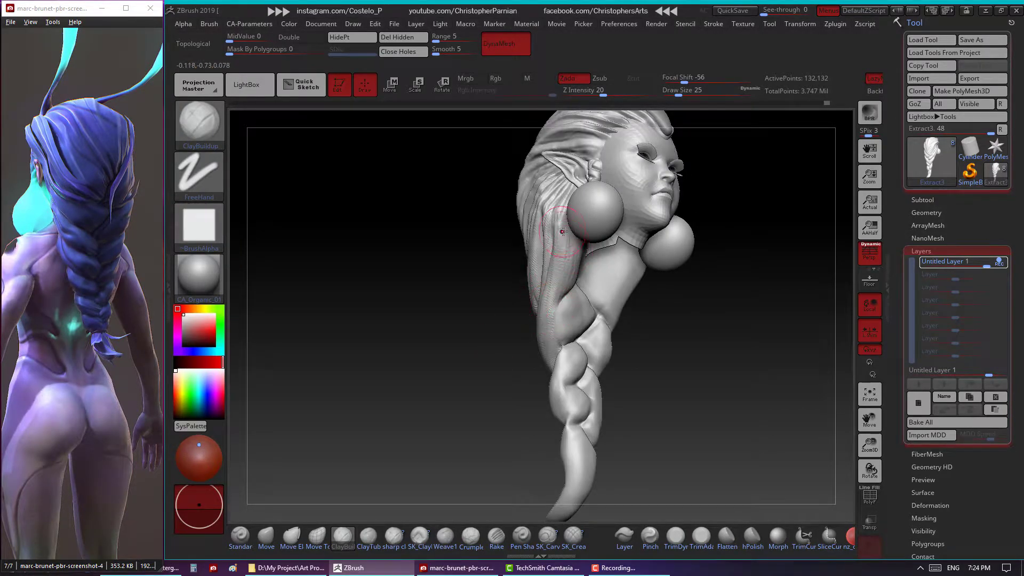
right_drag(570, 294, 595, 280)
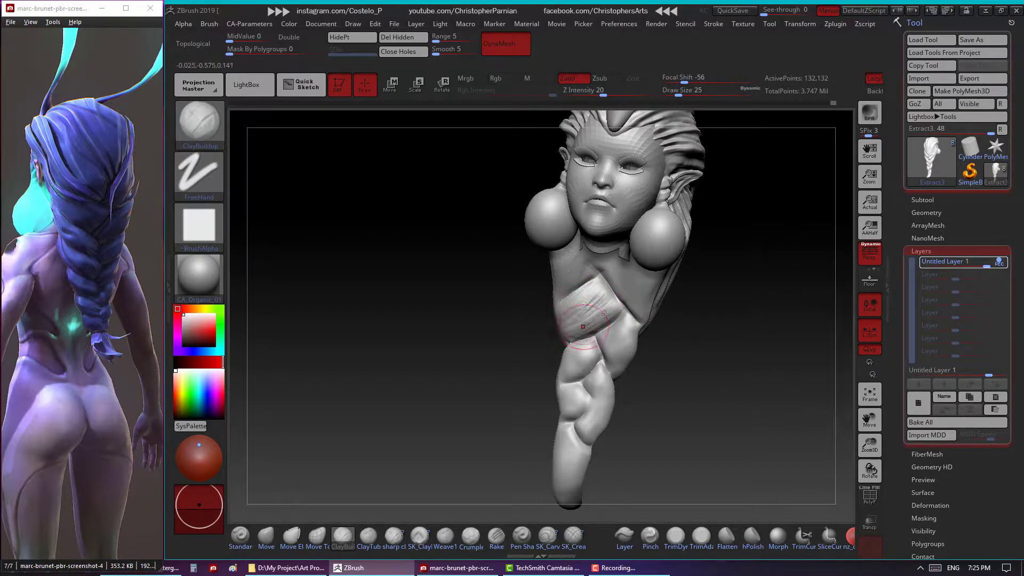
Continue sculpting strand grooves down the lower braid to its curved tip.
mouse_move(605, 315)
right_down()
mouse_move(592, 333)
mouse_move(618, 320)
mouse_move(702, 343)
mouse_move(695, 320)
mouse_move(524, 235)
right_up()
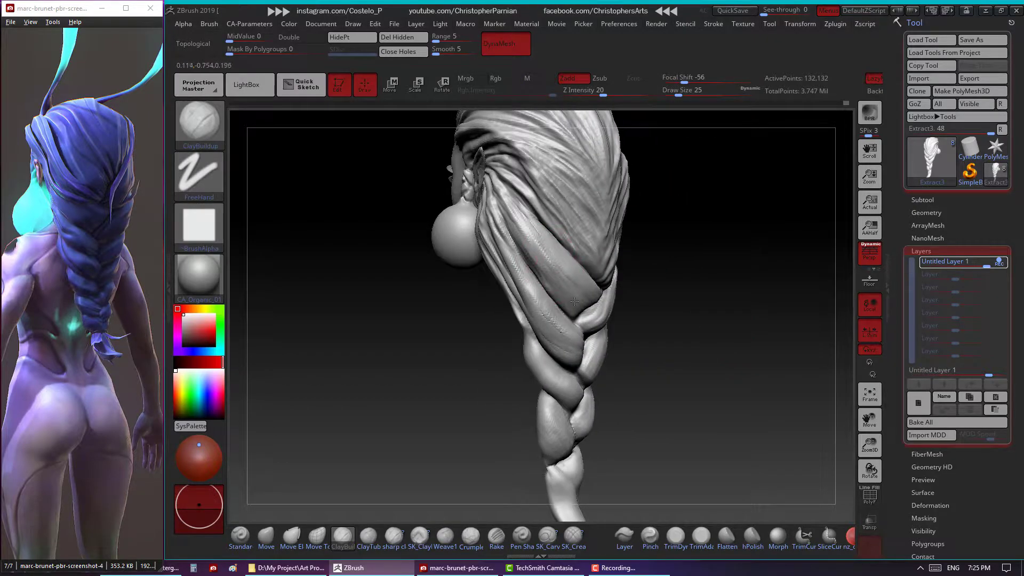
right_drag(574, 302, 617, 295)
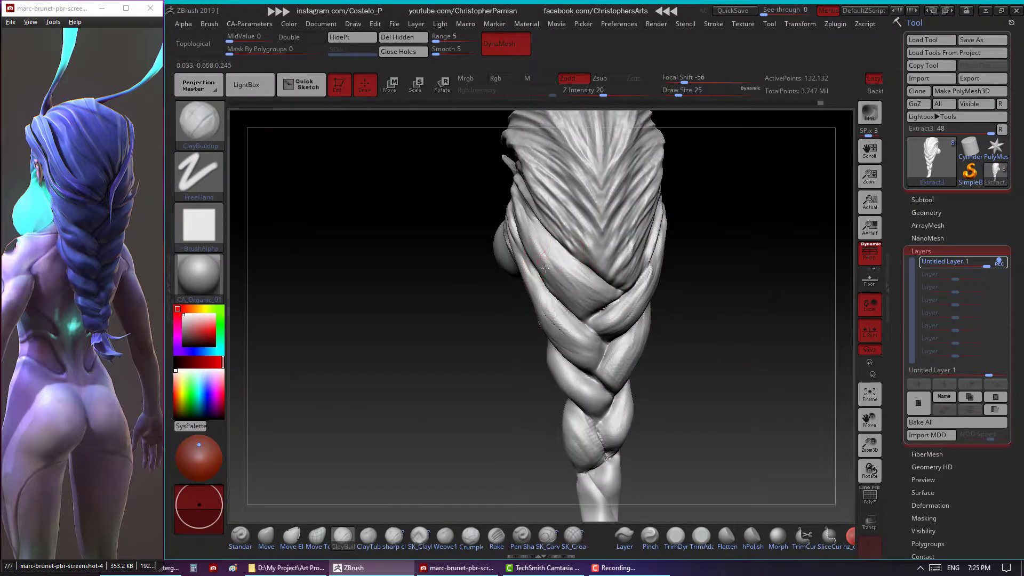
right_drag(546, 268, 661, 309)
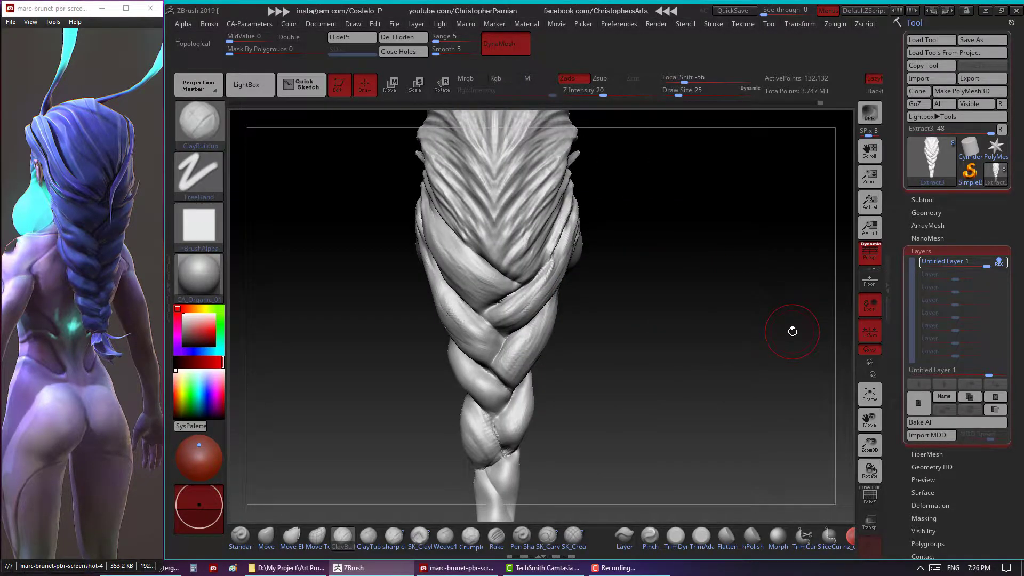
mouse_move(793, 332)
right_down()
mouse_move(608, 299)
mouse_move(511, 312)
mouse_move(568, 247)
mouse_move(494, 280)
mouse_move(481, 263)
mouse_move(502, 248)
right_up()
mouse_move(456, 223)
right_down()
mouse_move(594, 293)
mouse_move(582, 291)
right_up()
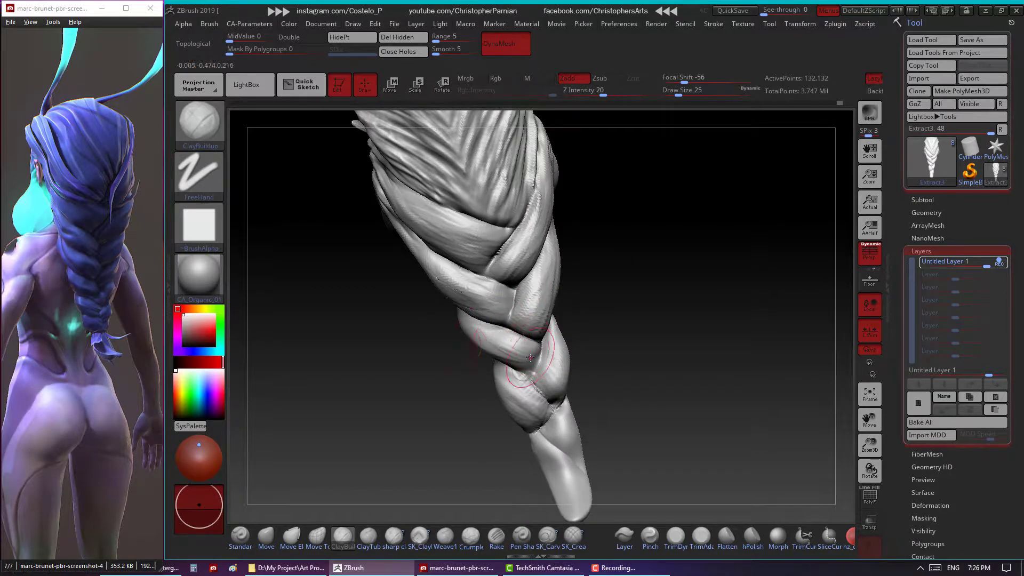
mouse_move(504, 344)
right_down()
mouse_move(494, 347)
mouse_move(436, 278)
mouse_move(457, 297)
mouse_move(415, 323)
mouse_move(483, 318)
mouse_move(497, 245)
mouse_move(531, 267)
right_up()
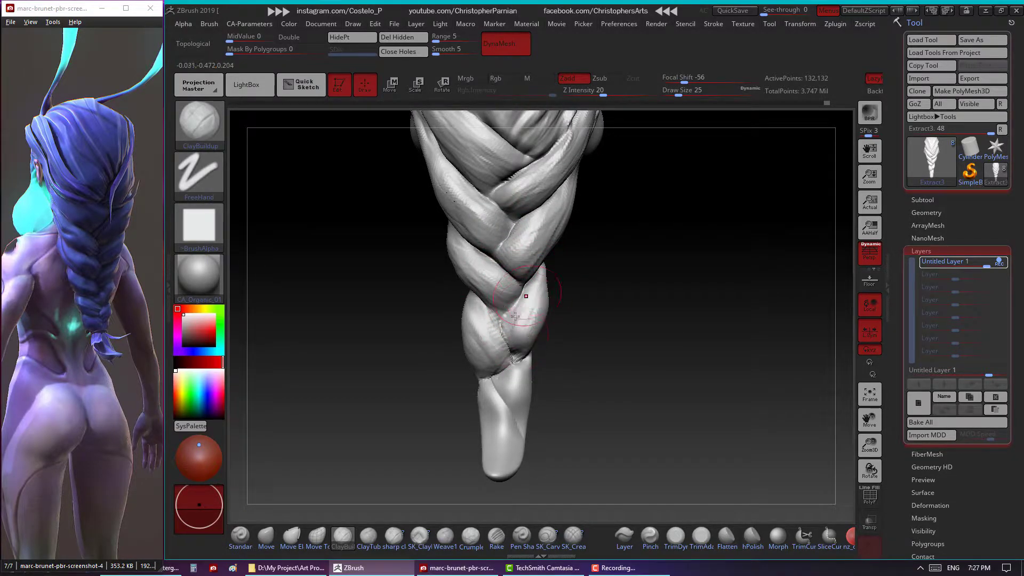
mouse_move(501, 304)
right_down()
mouse_move(542, 320)
mouse_move(577, 319)
mouse_move(555, 348)
mouse_move(583, 288)
mouse_move(562, 319)
mouse_move(686, 298)
mouse_move(530, 304)
mouse_move(586, 359)
mouse_move(560, 342)
mouse_move(536, 349)
right_up()
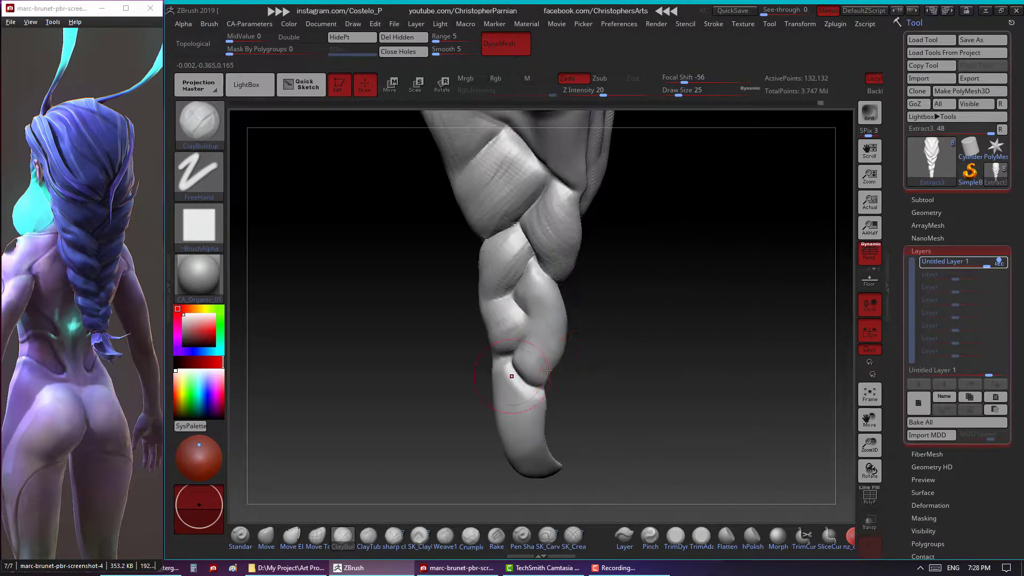
mouse_move(539, 283)
right_down()
mouse_move(639, 279)
mouse_move(533, 271)
right_up()
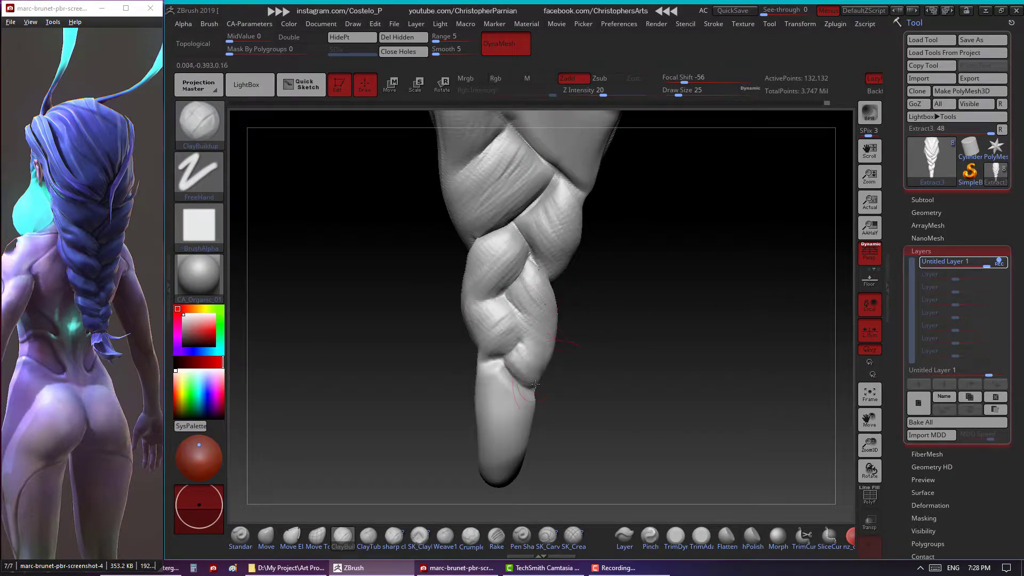
mouse_move(535, 384)
right_down()
mouse_move(634, 346)
mouse_move(547, 320)
mouse_move(503, 359)
mouse_move(533, 352)
right_up()
Overwrite the existing hair tool .ZTL file through Tool > Save As.
click(983, 39)
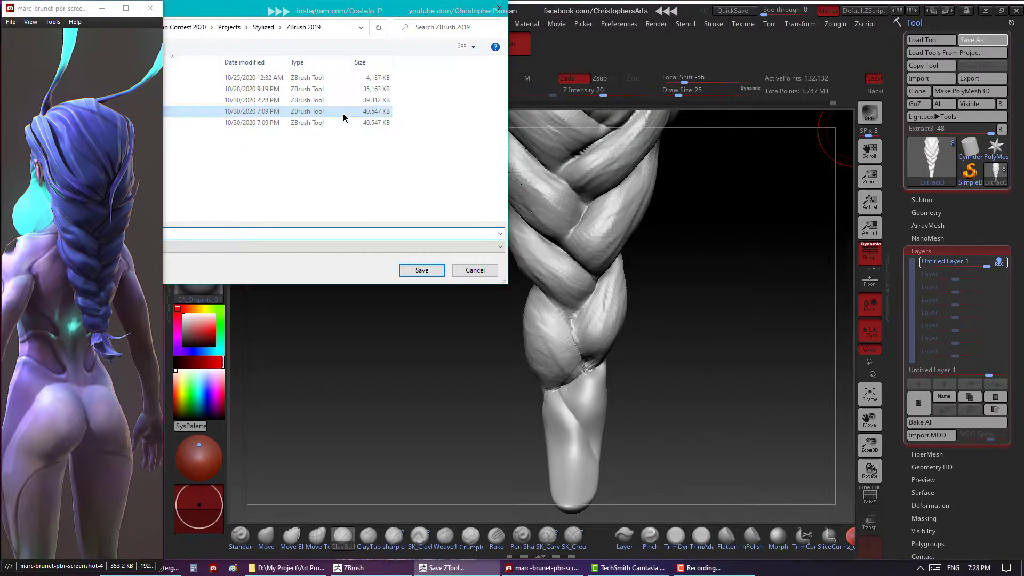
double_click(344, 111)
click(578, 288)
Carve more clay strand lines into the braid tip and bring up Save As again.
right_drag(712, 267, 580, 270)
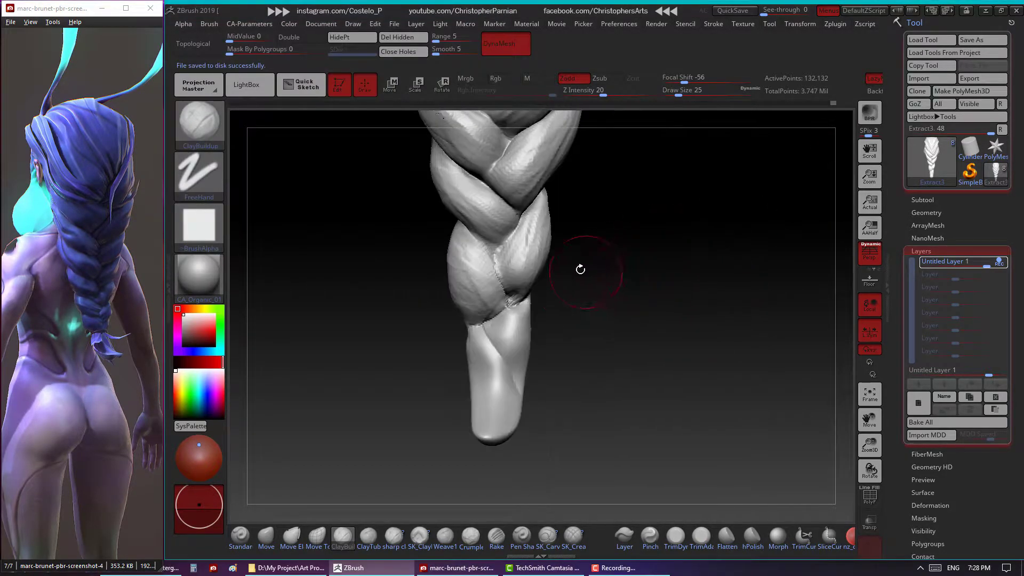
mouse_move(499, 368)
right_down()
mouse_move(440, 376)
mouse_move(599, 361)
mouse_move(602, 406)
mouse_move(562, 391)
mouse_move(550, 265)
right_up()
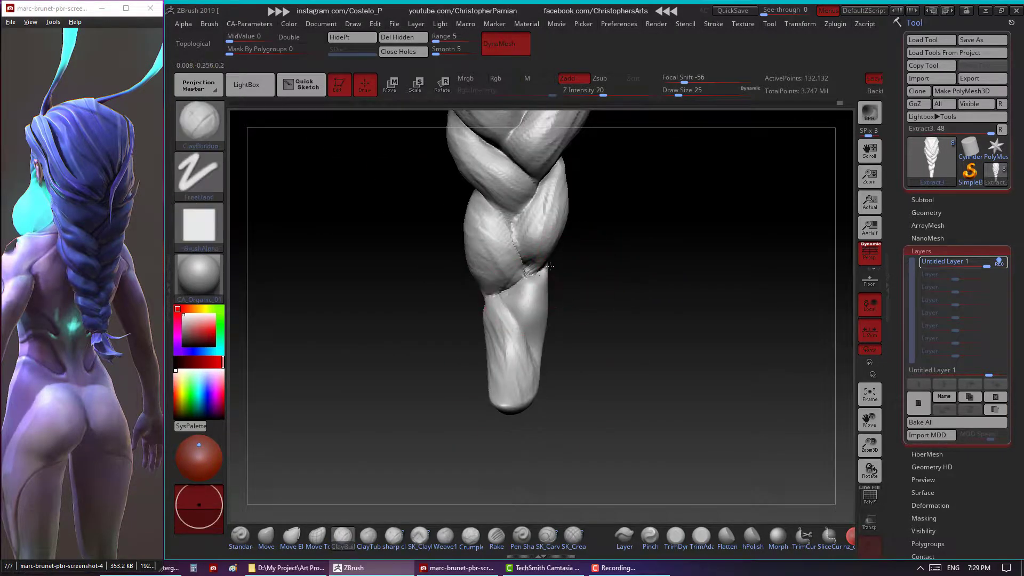
mouse_move(522, 300)
right_down()
mouse_move(556, 303)
mouse_move(592, 283)
right_up()
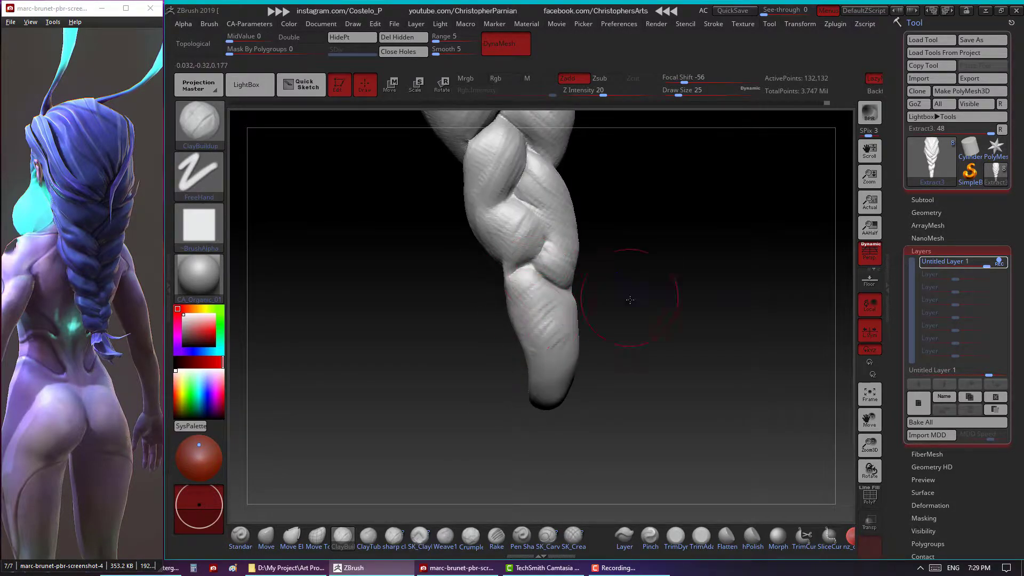
drag(630, 300, 564, 292)
mouse_move(566, 368)
right_down()
mouse_move(547, 423)
mouse_move(484, 347)
mouse_move(599, 269)
mouse_move(711, 330)
right_up()
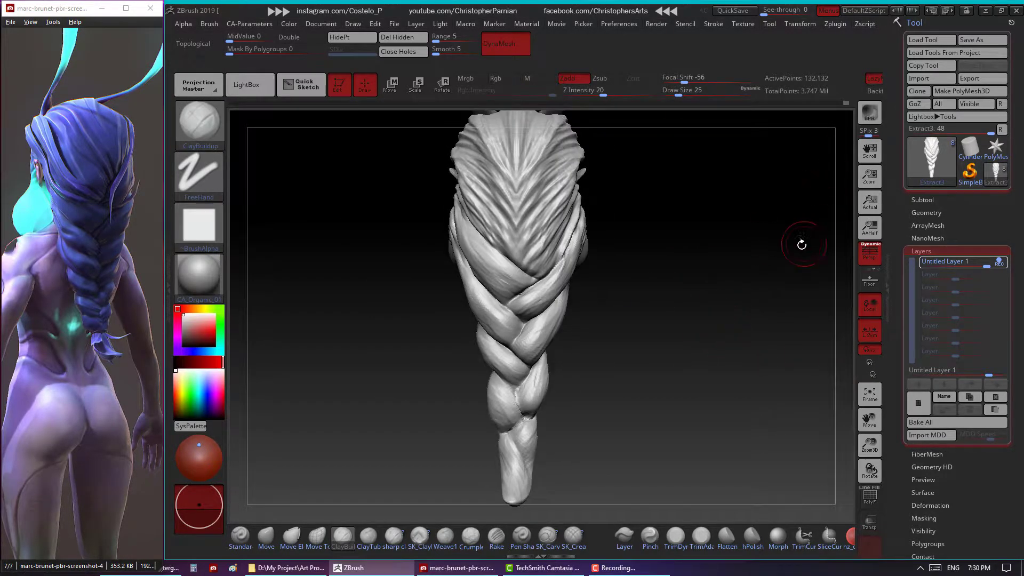
click(983, 39)
Overwrite the saved braid tool file and turn to a straight symmetric back view.
double_click(299, 122)
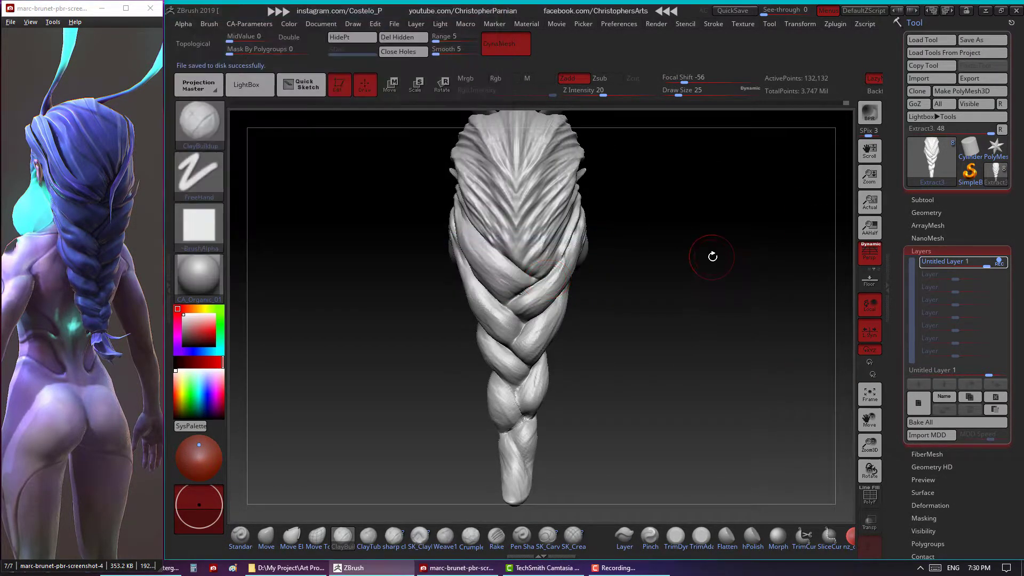
right_drag(708, 256, 720, 299)
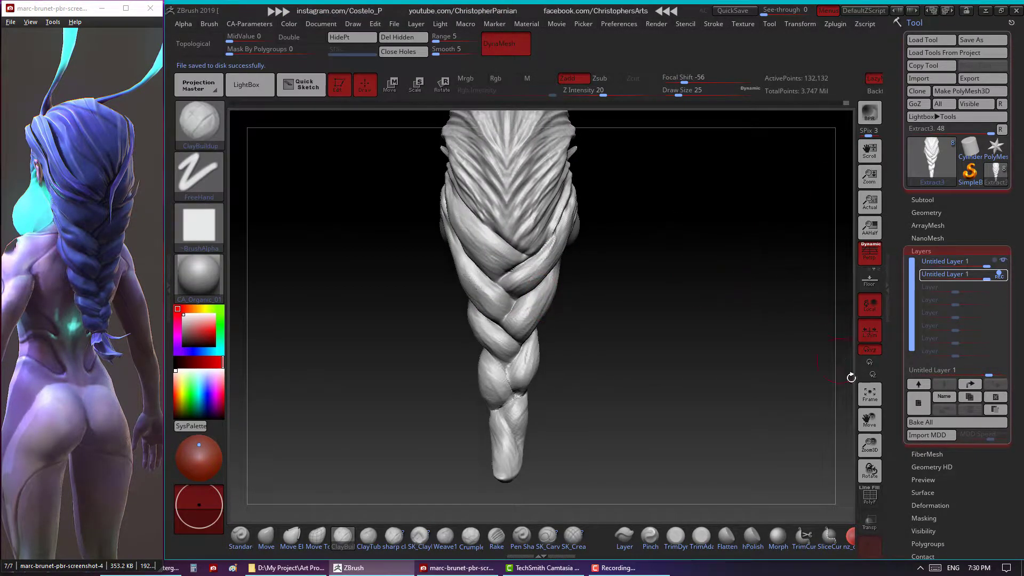
mouse_move(738, 228)
shift+mouse_down()
mouse_move(704, 218)
mouse_move(670, 242)
shift+mouse_up()
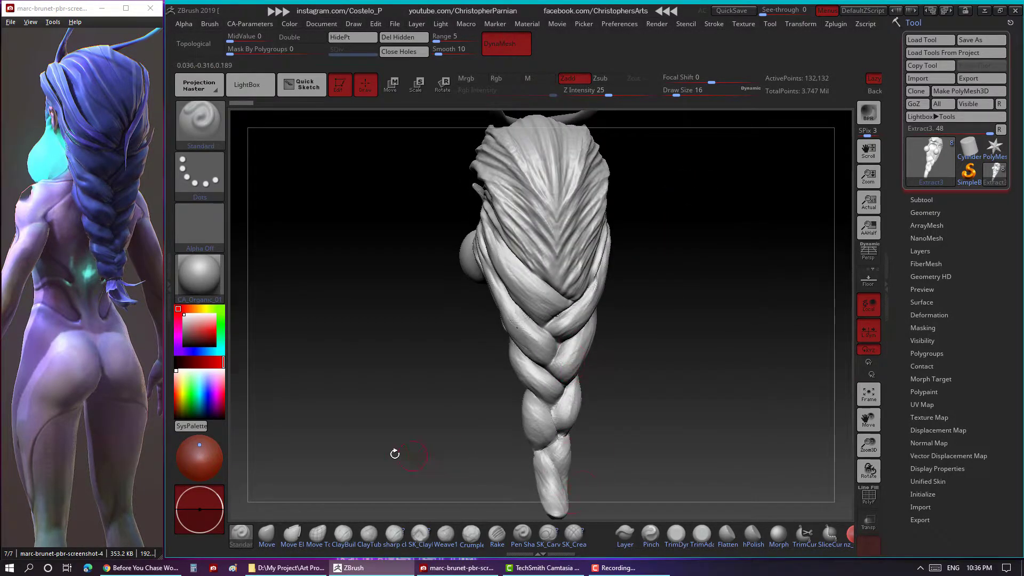
Give the brush Alpha 37 with a FreeHand stroke.
click(200, 227)
mouse_move(520, 383)
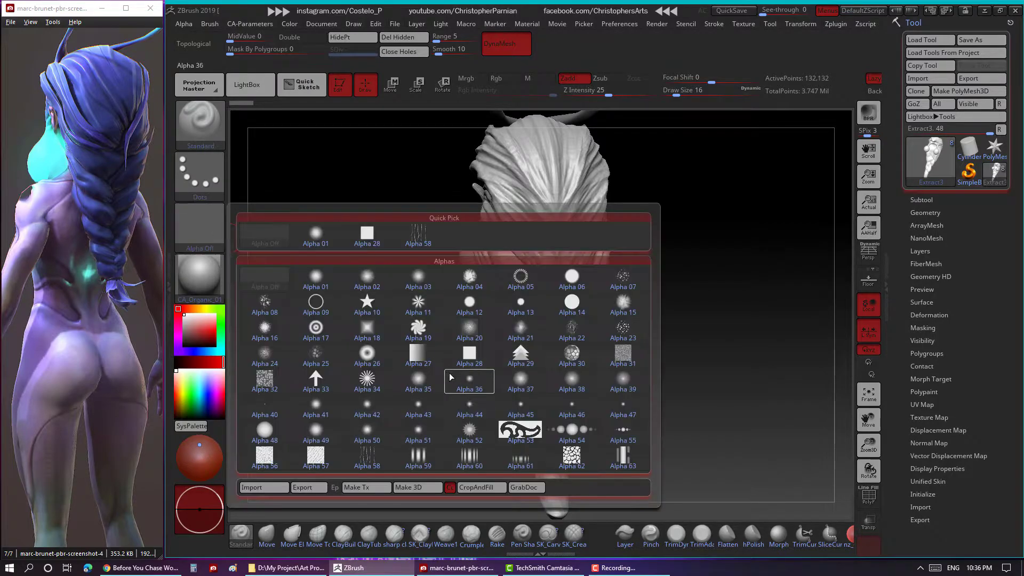
click(519, 385)
click(200, 176)
click(379, 200)
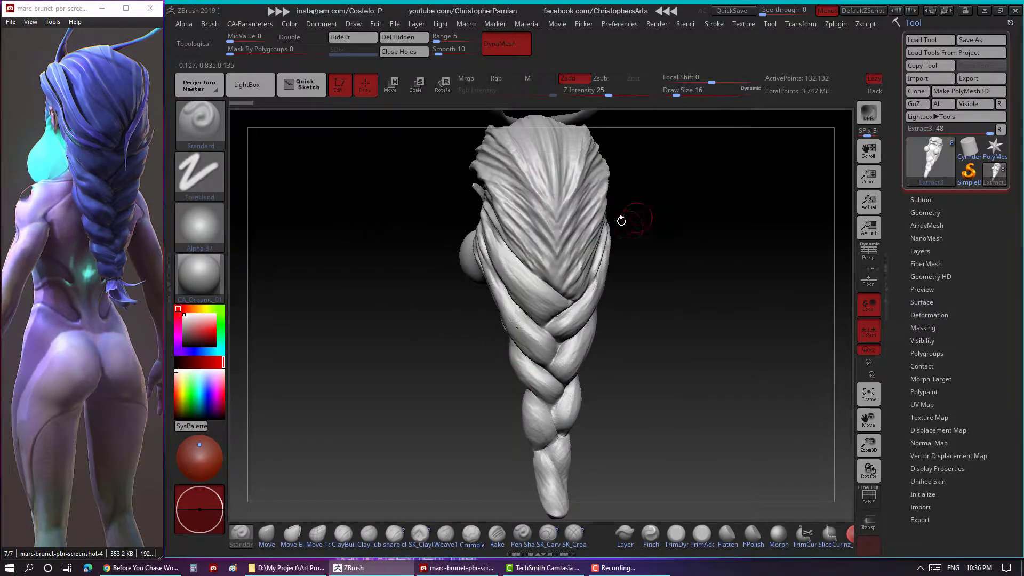
mouse_move(619, 250)
mouse_down()
mouse_move(642, 210)
mouse_move(629, 234)
mouse_up()
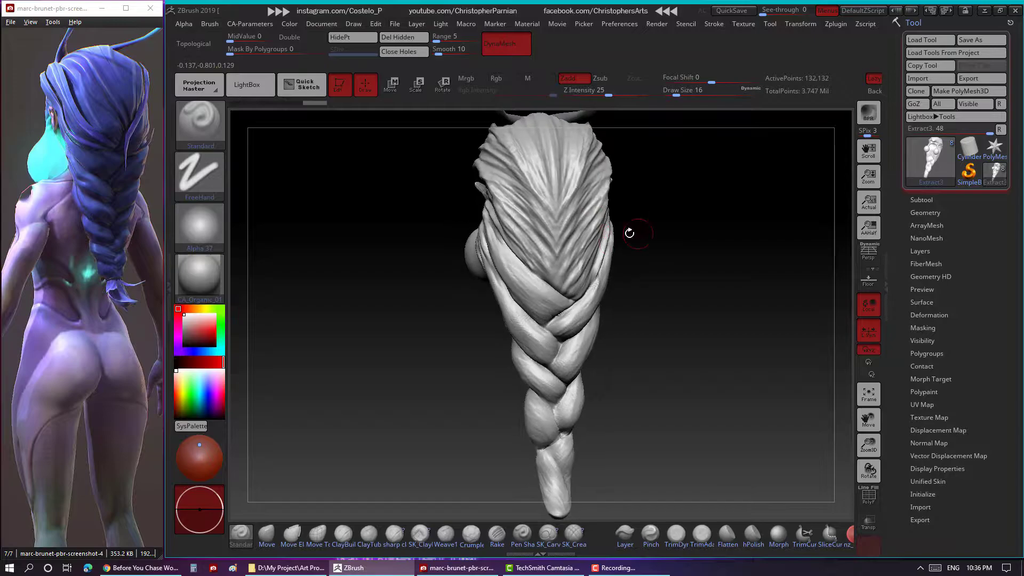
right_drag(557, 266, 575, 270)
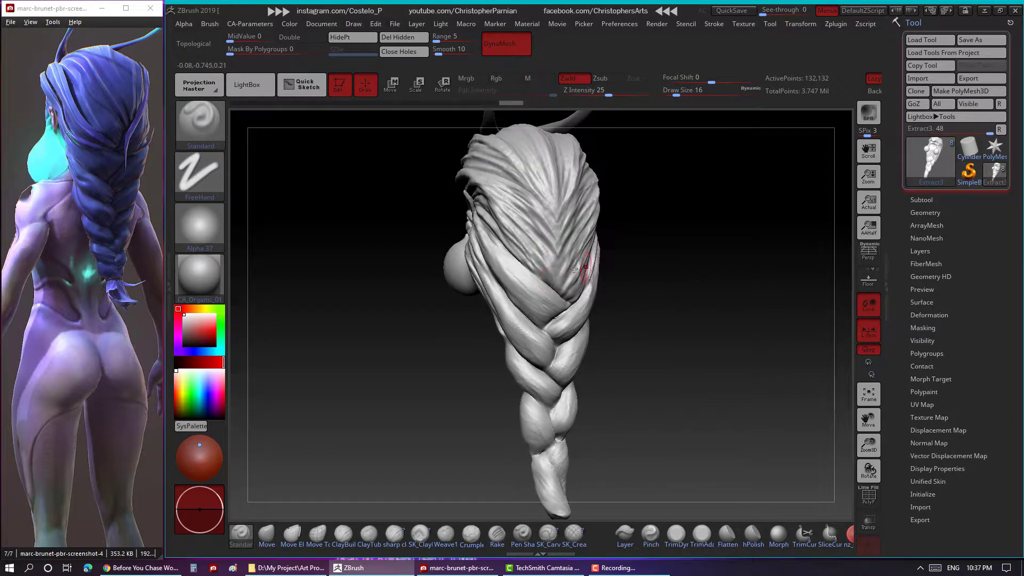
mouse_move(657, 243)
mouse_down()
mouse_move(671, 240)
mouse_move(641, 247)
mouse_move(663, 258)
mouse_move(720, 180)
mouse_move(547, 291)
mouse_up()
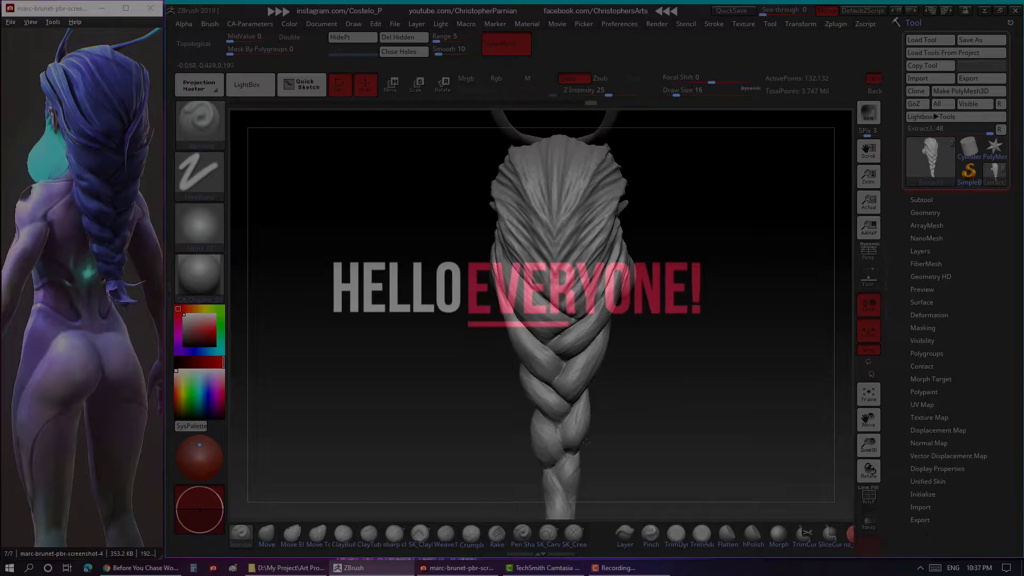
Raise Z Intensity to 34 and draw fine strand lines across the upper hair mass.
drag(609, 95, 617, 95)
drag(598, 224, 631, 194)
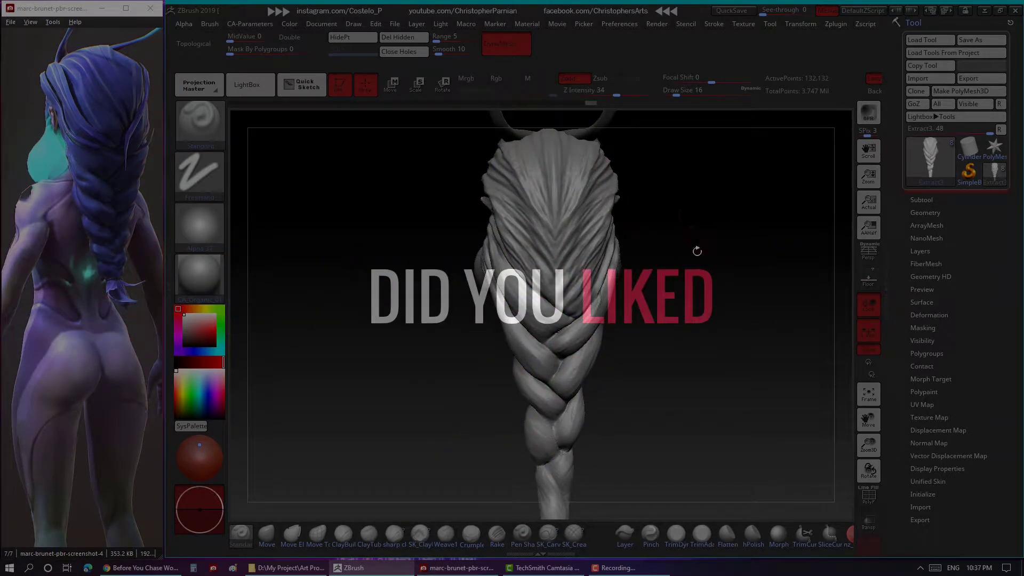
mouse_move(697, 251)
mouse_down()
mouse_move(618, 259)
mouse_move(691, 294)
mouse_move(616, 287)
mouse_up()
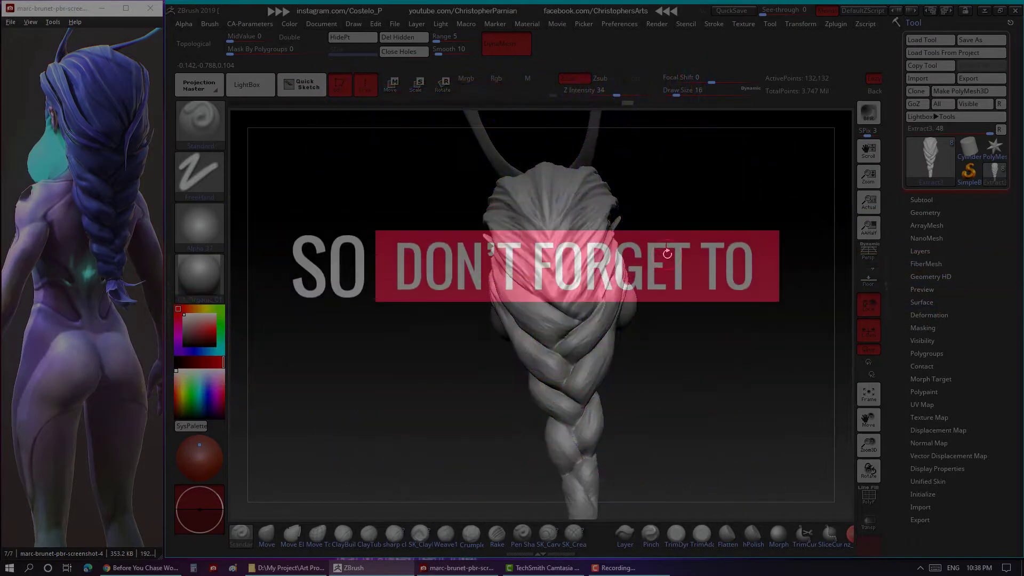
mouse_move(667, 254)
mouse_down()
mouse_move(676, 274)
mouse_move(625, 328)
mouse_move(579, 284)
mouse_move(582, 310)
mouse_move(711, 279)
mouse_move(687, 333)
mouse_move(568, 273)
mouse_up()
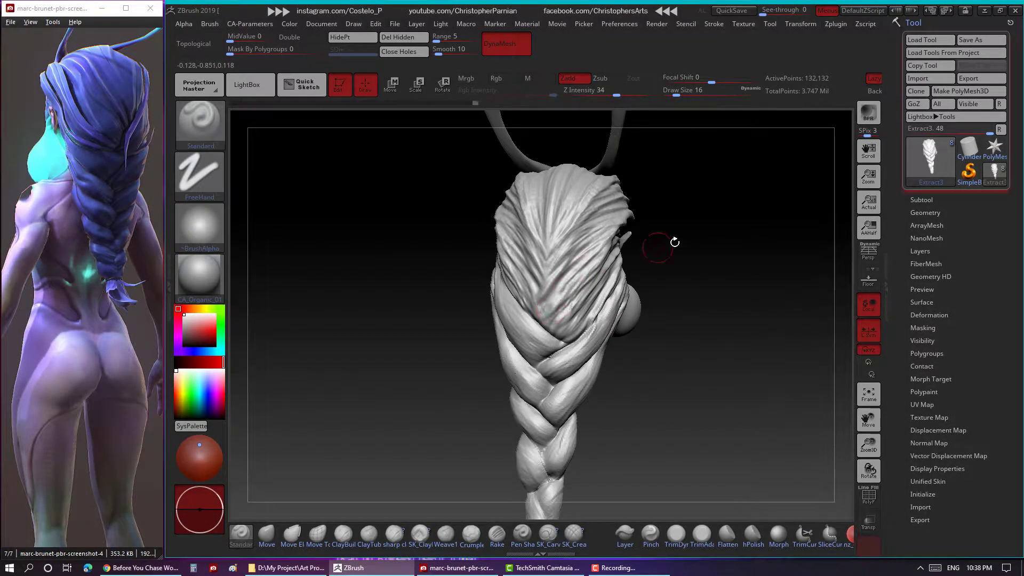
mouse_move(675, 243)
mouse_down()
mouse_move(665, 256)
mouse_move(687, 228)
mouse_move(549, 297)
mouse_move(555, 310)
mouse_move(640, 243)
mouse_move(696, 219)
mouse_up()
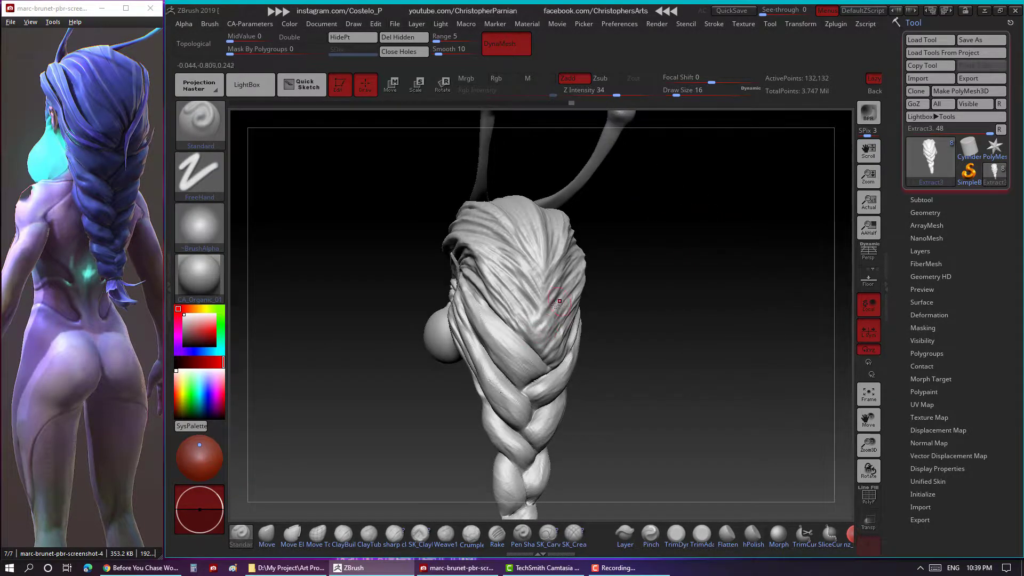
drag(662, 254, 666, 303)
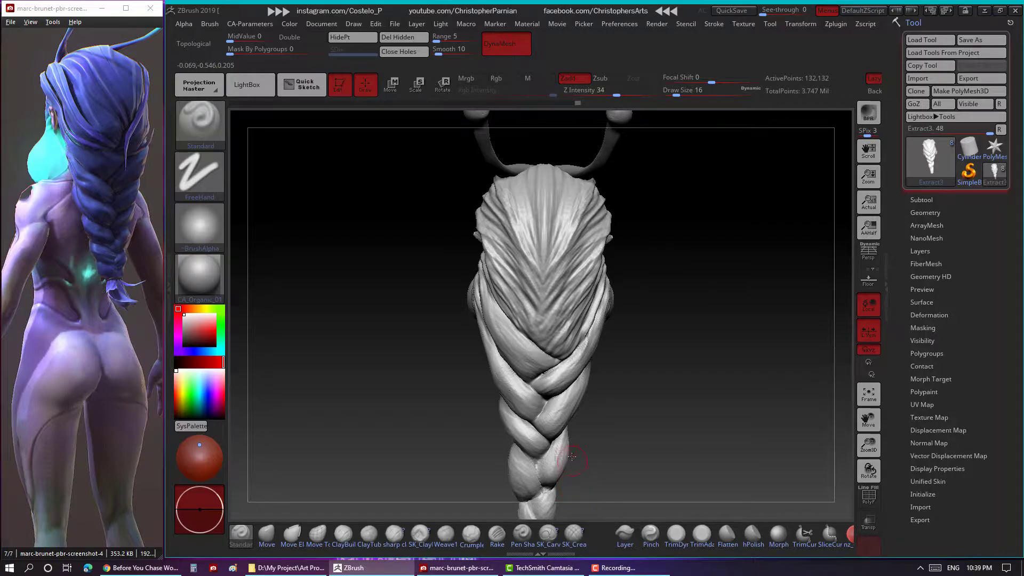
Pick SK_Carve and hide the Tool tray to widen the canvas.
click(548, 533)
drag(597, 507, 568, 302)
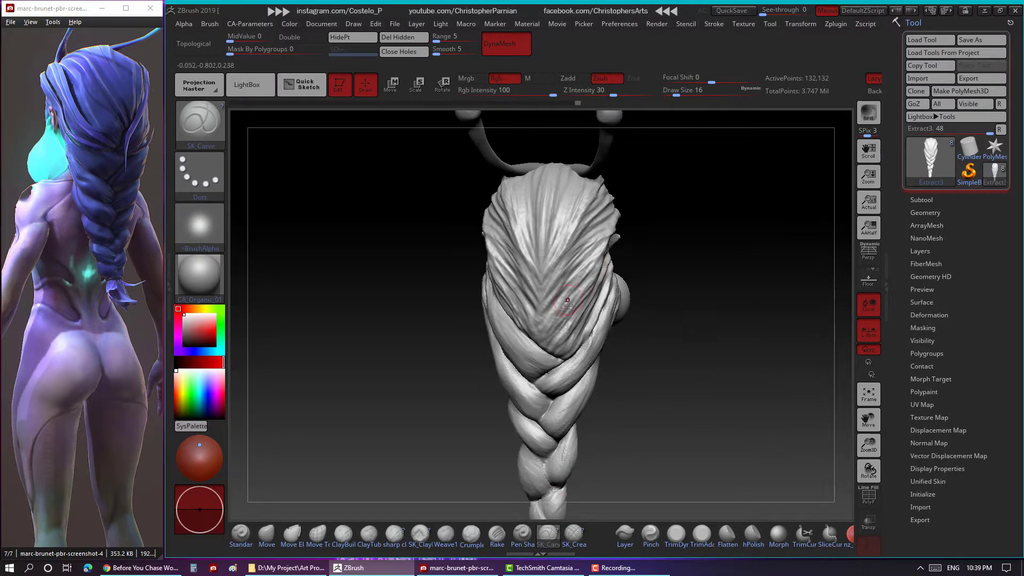
click(885, 287)
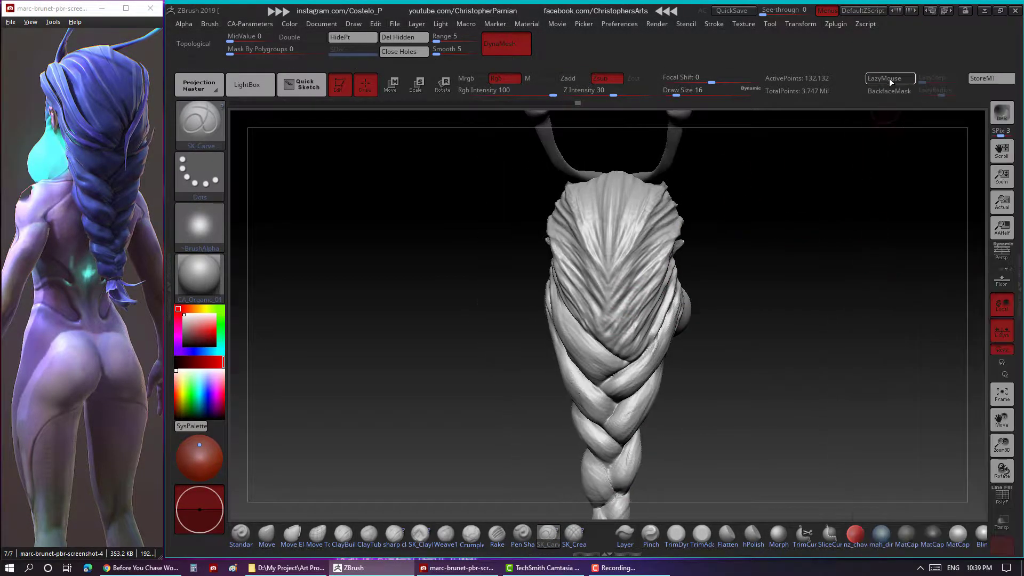
mouse_move(757, 219)
mouse_down()
mouse_move(810, 231)
mouse_move(754, 231)
mouse_up()
mouse_move(690, 254)
mouse_down()
mouse_move(640, 256)
mouse_move(686, 241)
mouse_move(622, 212)
mouse_up()
Turn off LazyMouse and check both sides of the braid, ending on a rear view.
click(884, 78)
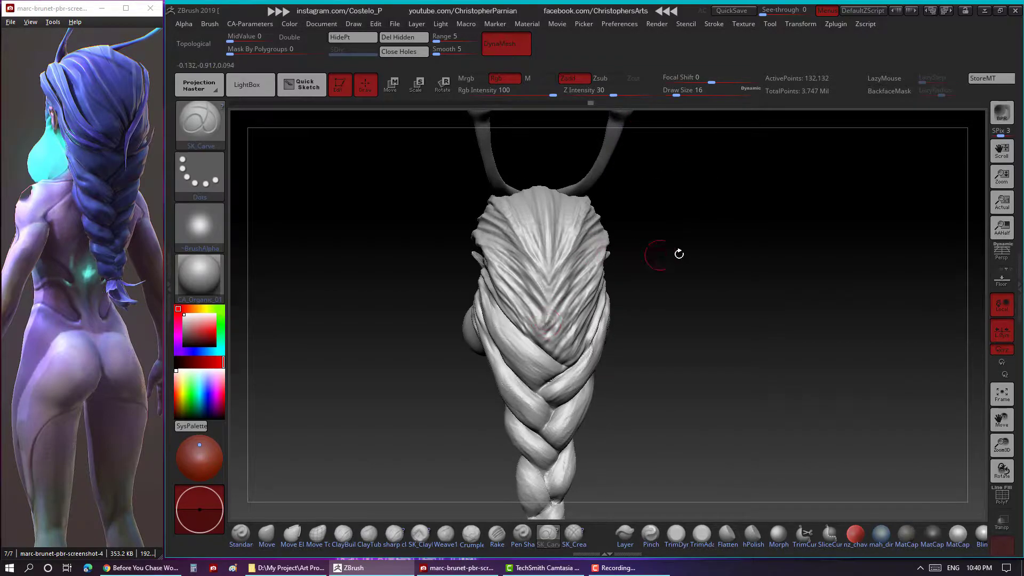
mouse_move(679, 254)
mouse_down()
mouse_move(613, 256)
mouse_move(538, 340)
mouse_move(614, 256)
mouse_move(629, 114)
mouse_move(682, 245)
mouse_move(731, 284)
mouse_move(496, 331)
mouse_up()
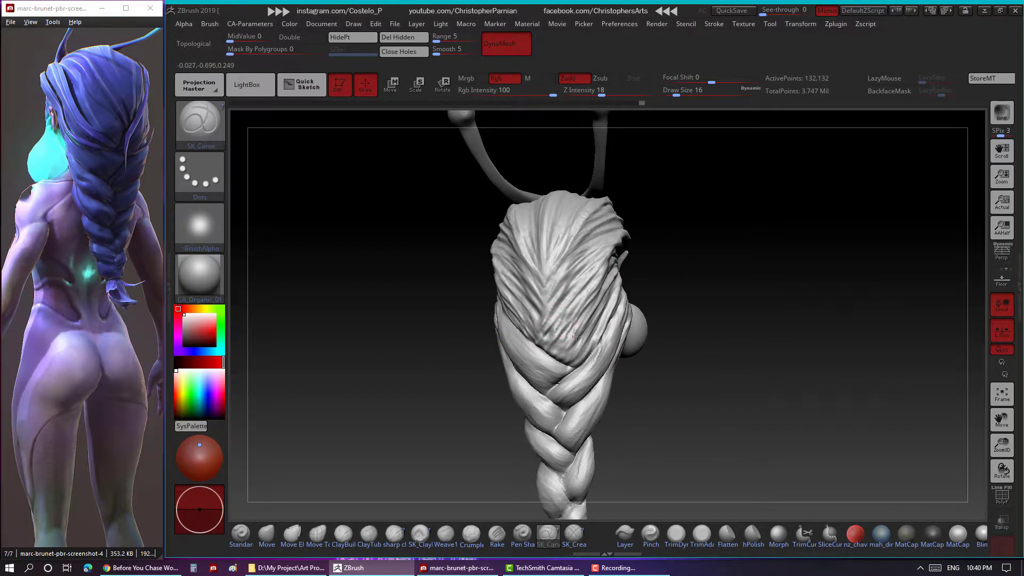
drag(576, 336, 564, 332)
right_drag(570, 335, 577, 332)
mouse_move(653, 288)
mouse_down()
mouse_move(602, 299)
mouse_move(670, 331)
mouse_up()
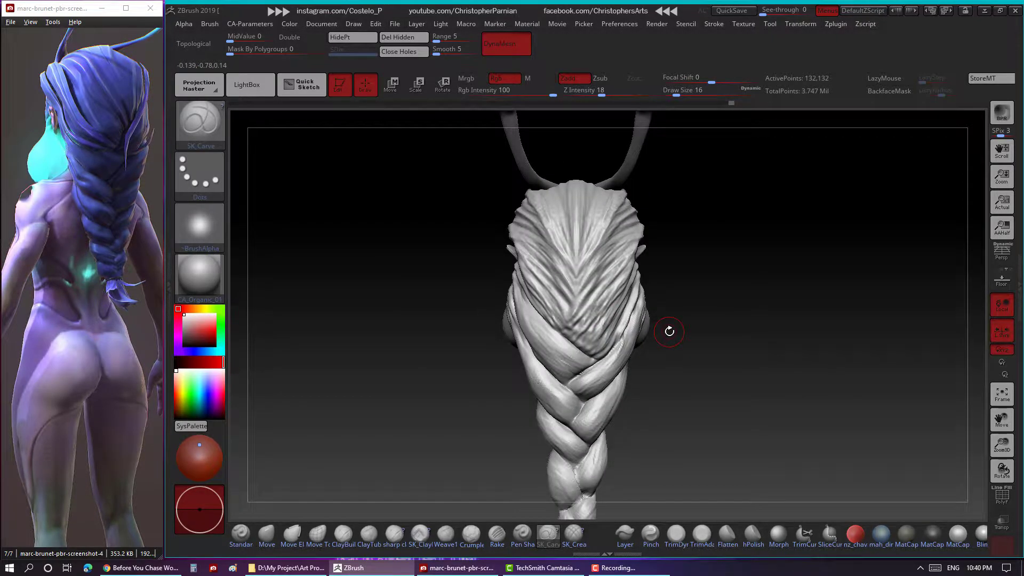
Switch to ClayBuildup and build a raised hair clump on the side of the head.
key(b)
key(c)
key(b)
drag(658, 282, 720, 242)
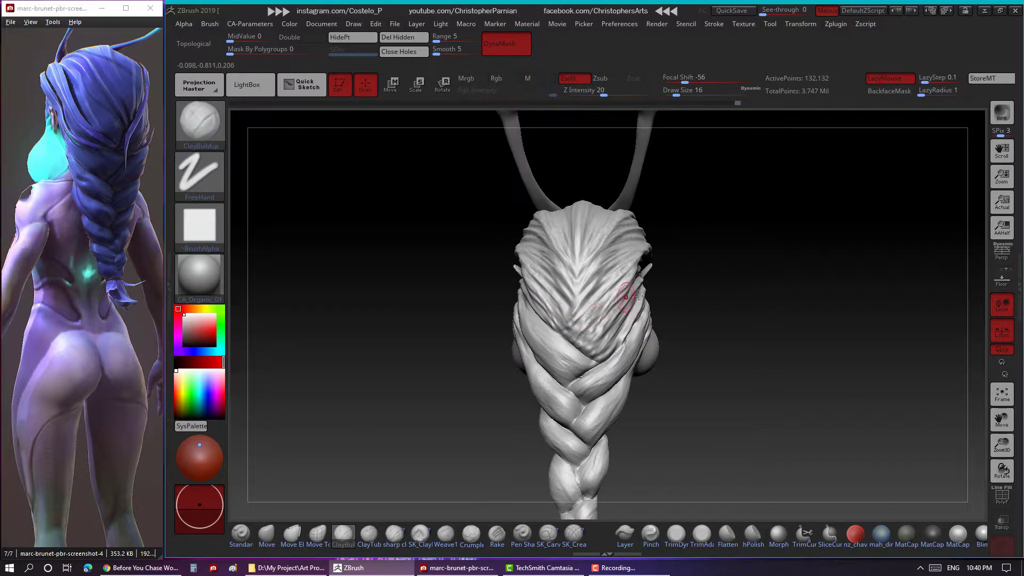
mouse_move(603, 298)
right_down()
mouse_move(619, 342)
mouse_move(516, 371)
mouse_move(591, 343)
mouse_move(571, 336)
mouse_move(590, 337)
right_up()
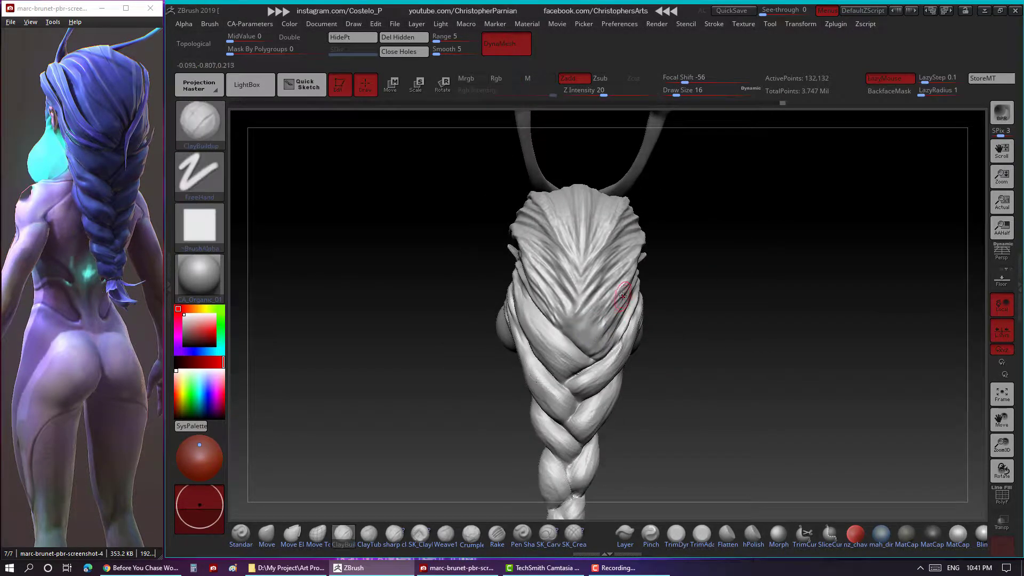
alt+right_drag(679, 240, 704, 210)
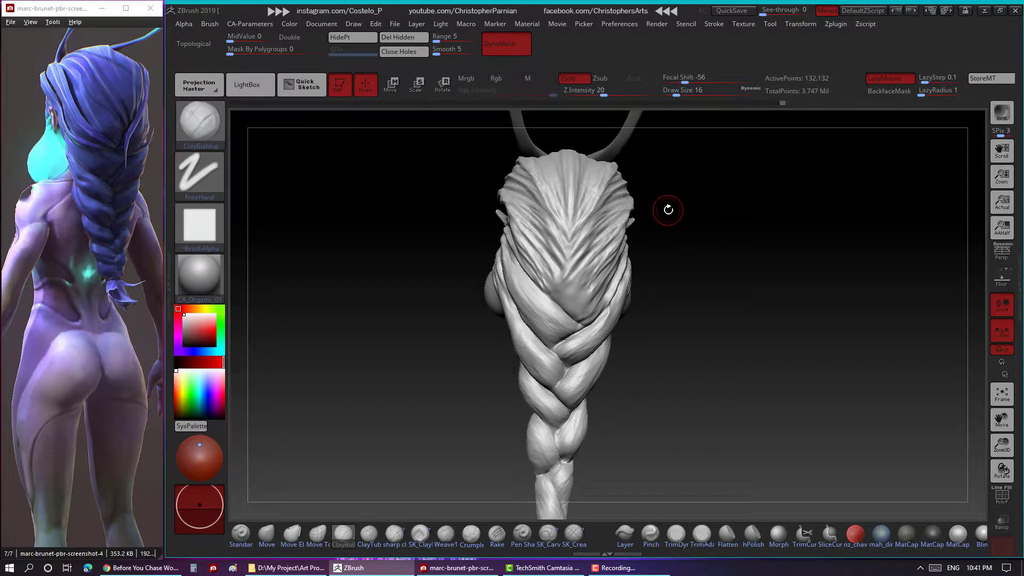
right_drag(669, 210, 654, 221)
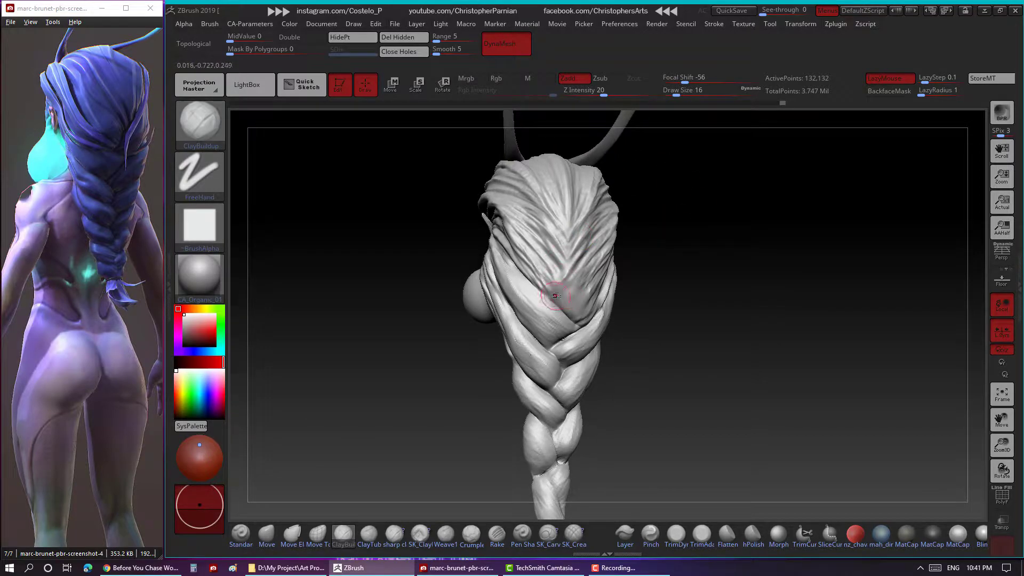
mouse_move(578, 282)
right_down()
mouse_move(581, 304)
mouse_move(614, 294)
right_up()
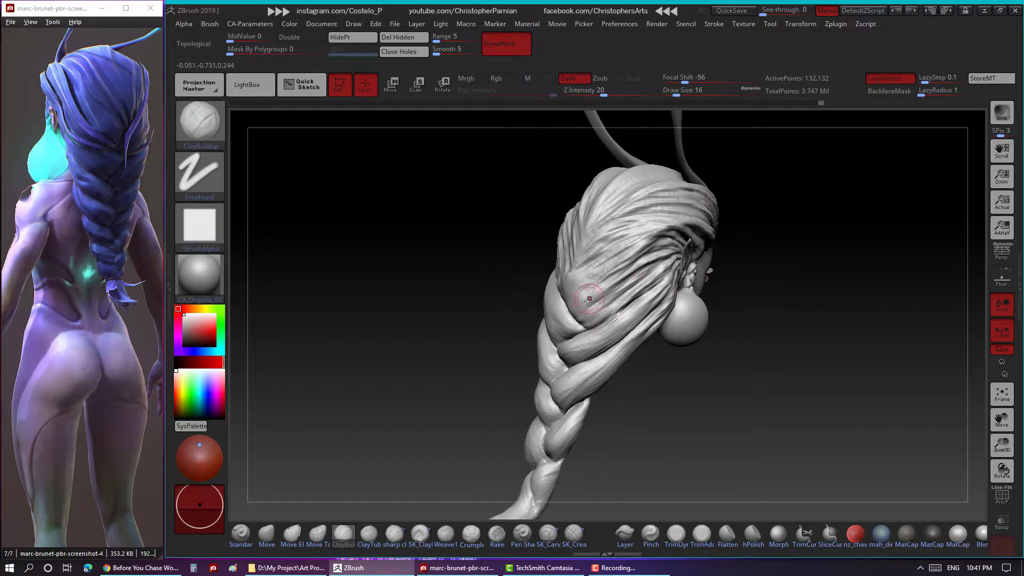
right_drag(741, 226, 616, 277)
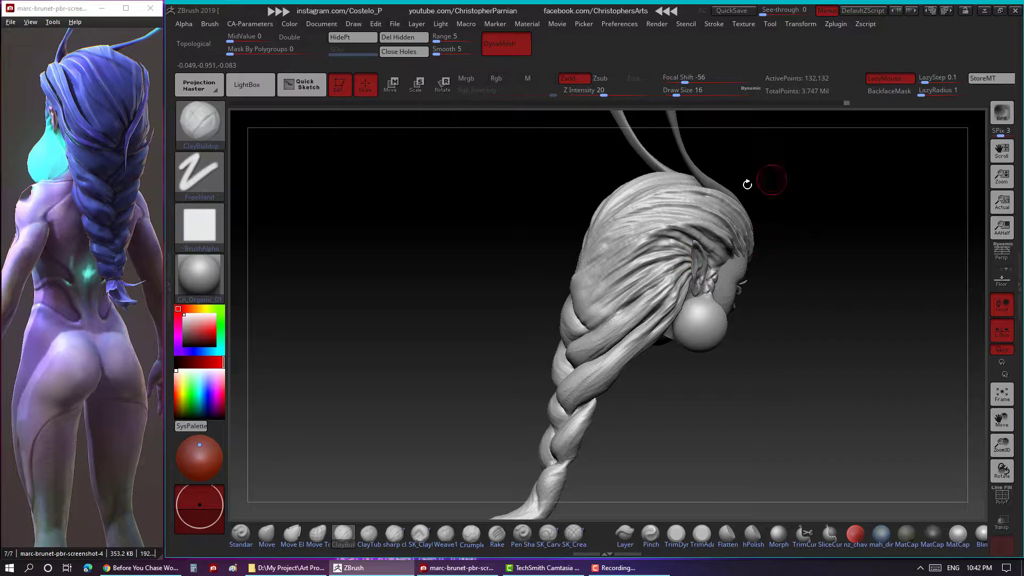
right_drag(748, 184, 729, 190)
drag(590, 275, 608, 247)
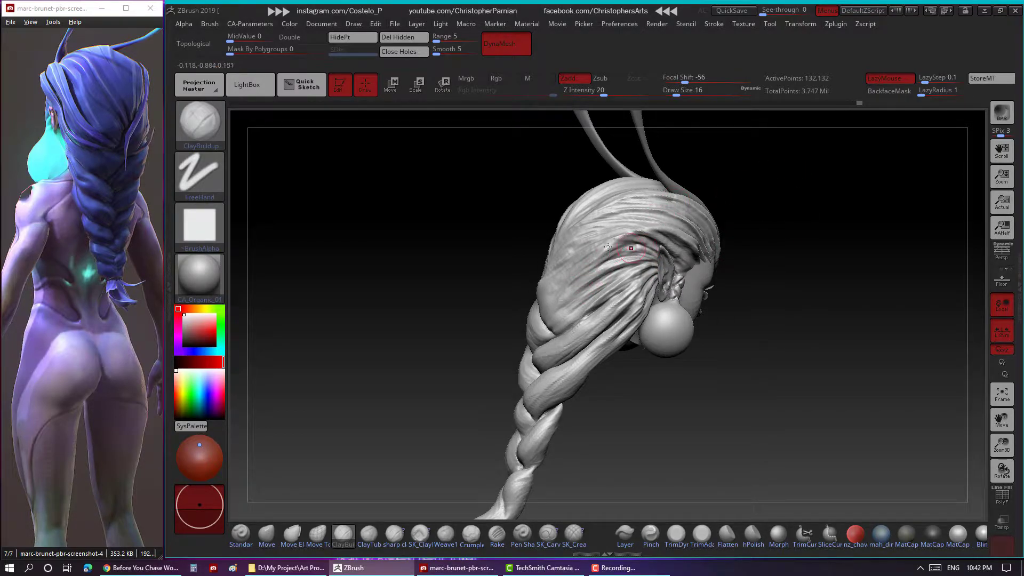
Build up more hair clumps across the back of the head from rear and three-quarter views.
right_drag(613, 283, 630, 308)
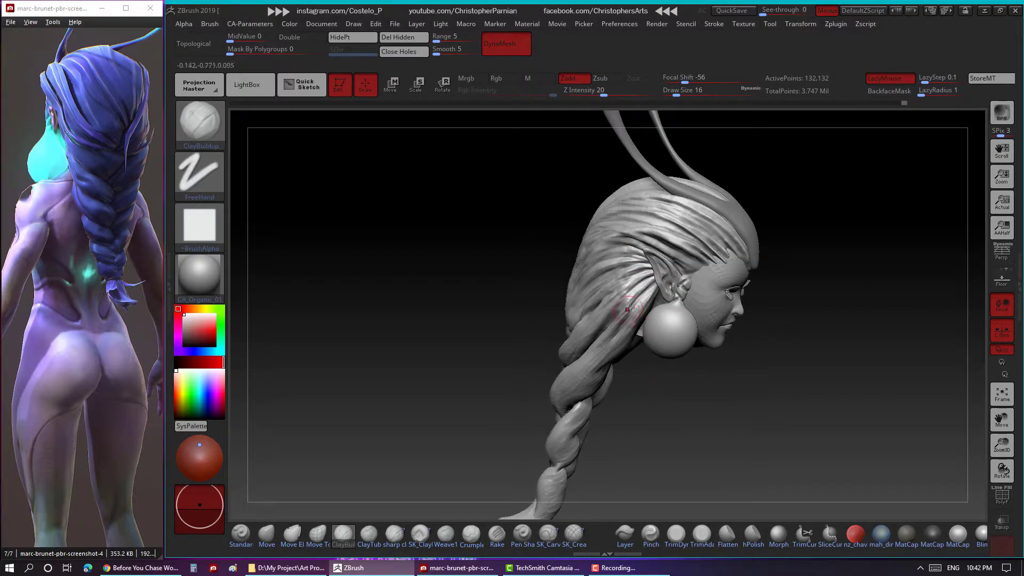
mouse_move(624, 268)
right_down()
mouse_move(608, 290)
mouse_move(619, 297)
mouse_move(503, 345)
mouse_move(555, 308)
right_up()
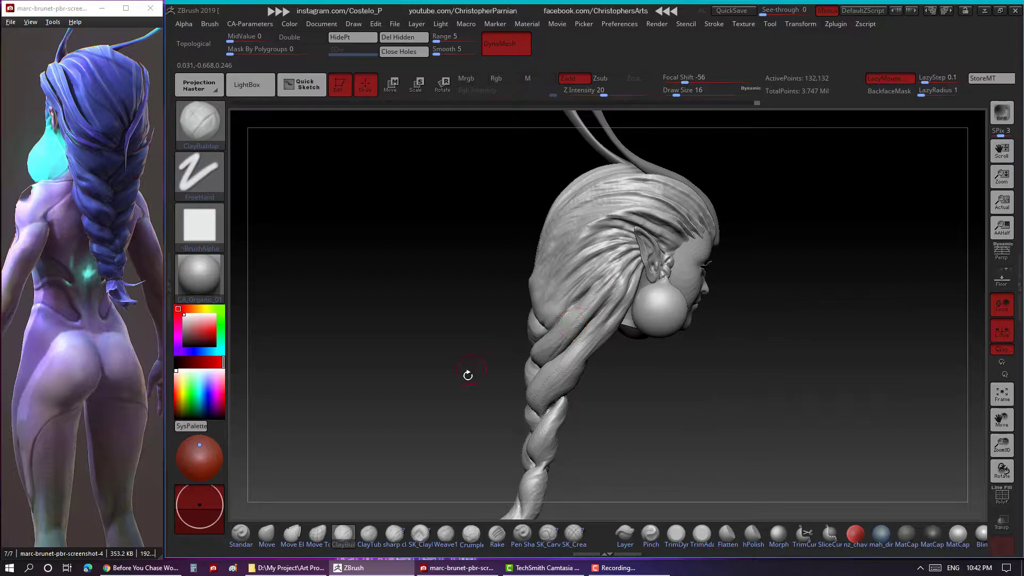
mouse_move(557, 262)
right_down()
mouse_move(676, 240)
mouse_move(576, 265)
mouse_move(659, 252)
right_up()
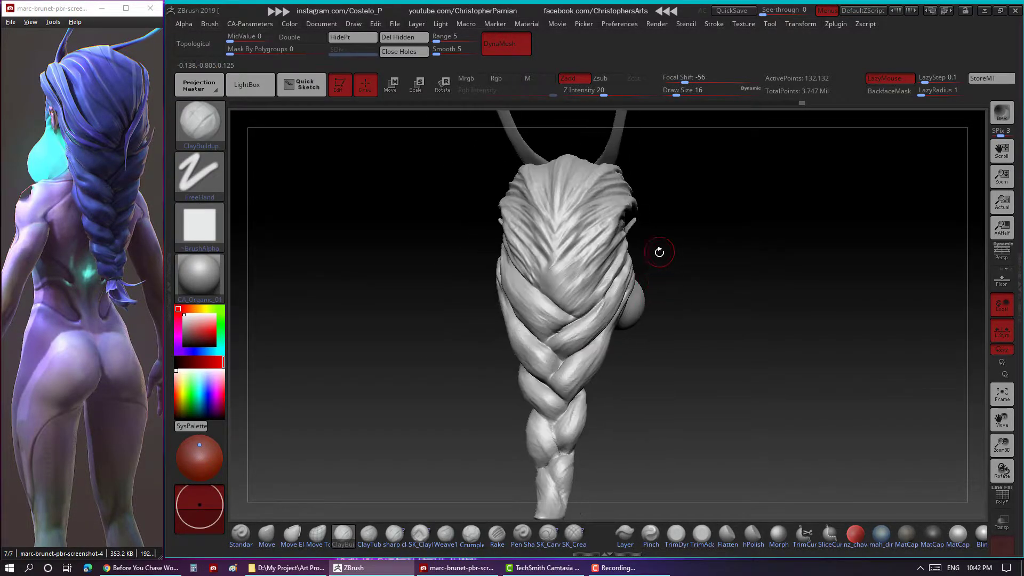
mouse_move(714, 206)
right_down()
mouse_move(575, 244)
mouse_move(628, 308)
right_up()
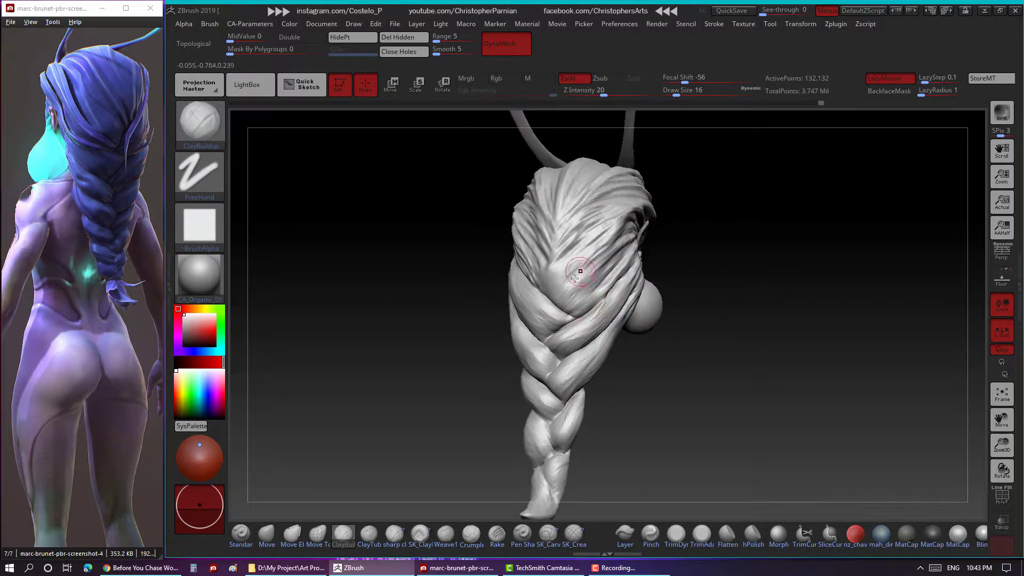
right_drag(581, 271, 702, 249)
right_drag(638, 243, 568, 238)
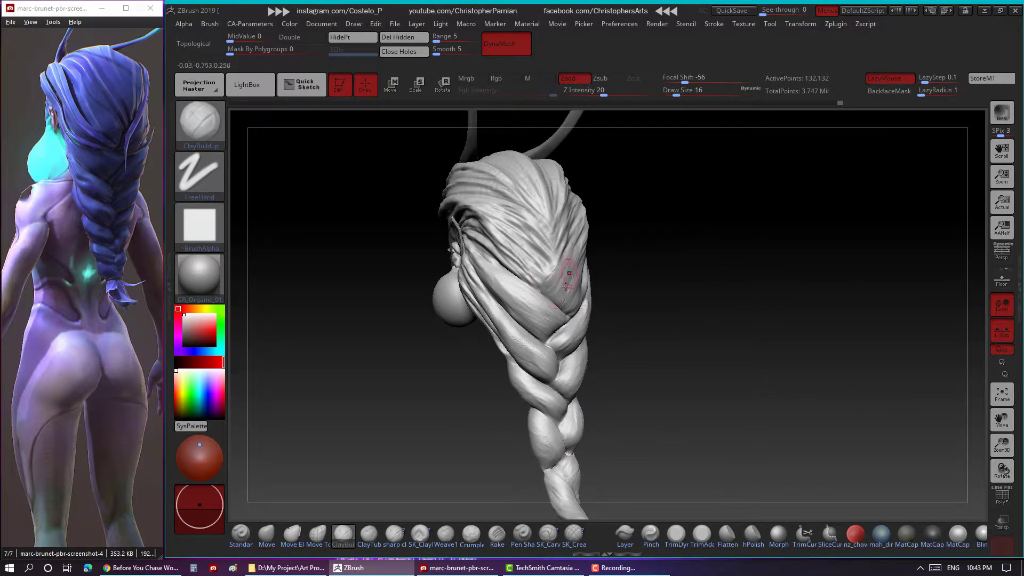
mouse_move(550, 291)
right_down()
mouse_move(643, 219)
mouse_move(534, 239)
mouse_move(542, 268)
mouse_move(592, 285)
mouse_move(457, 318)
right_up()
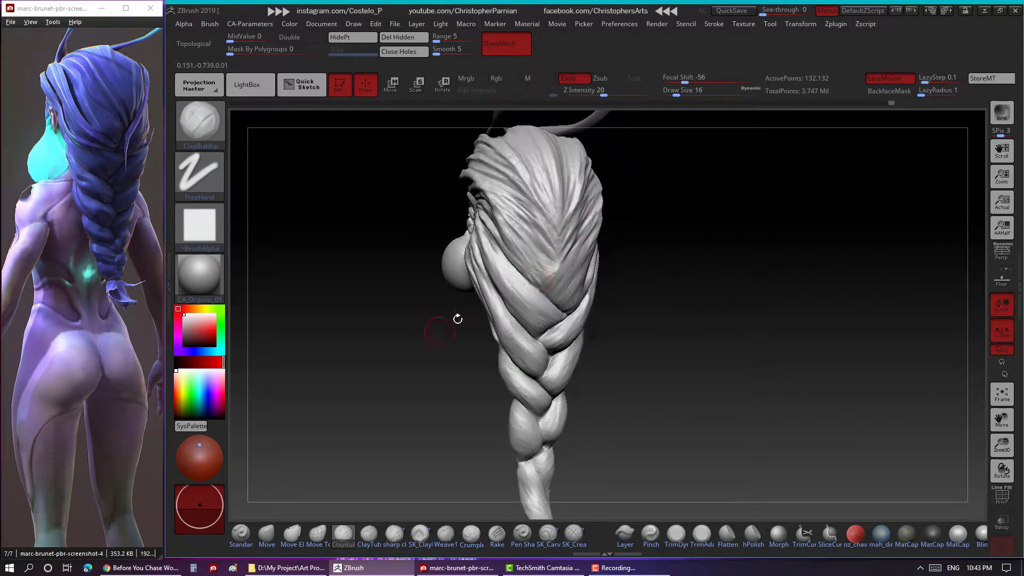
mouse_move(552, 278)
right_down()
mouse_move(464, 270)
mouse_move(485, 212)
mouse_move(555, 197)
right_up()
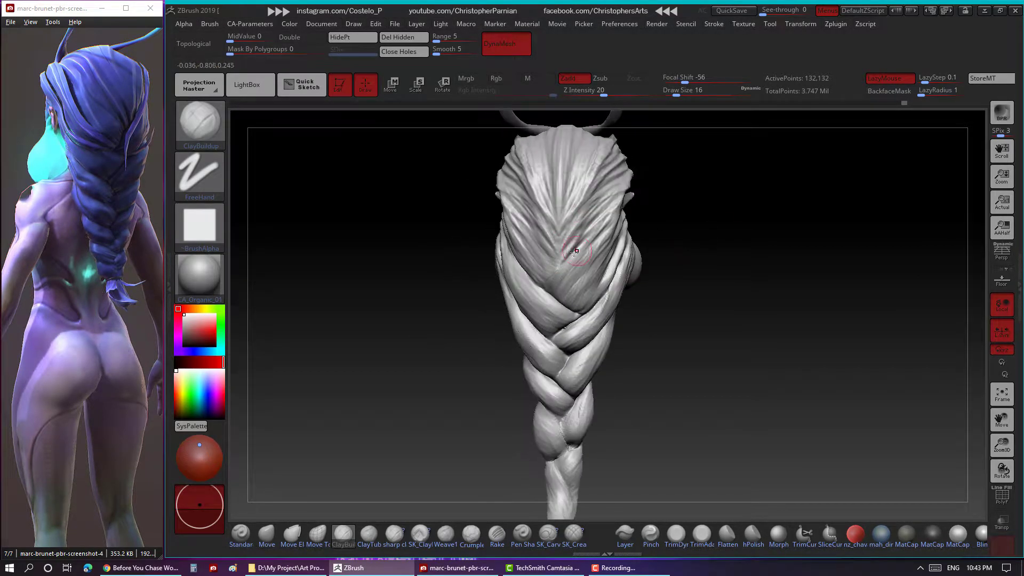
mouse_move(637, 194)
right_down()
mouse_move(686, 231)
mouse_move(636, 240)
mouse_move(665, 190)
mouse_move(643, 204)
mouse_move(661, 226)
right_up()
Briefly try the Move brush, return to ClayBuildup, undo recent strokes, and set Draw Size to 14.
key(b)
key(m)
key(v)
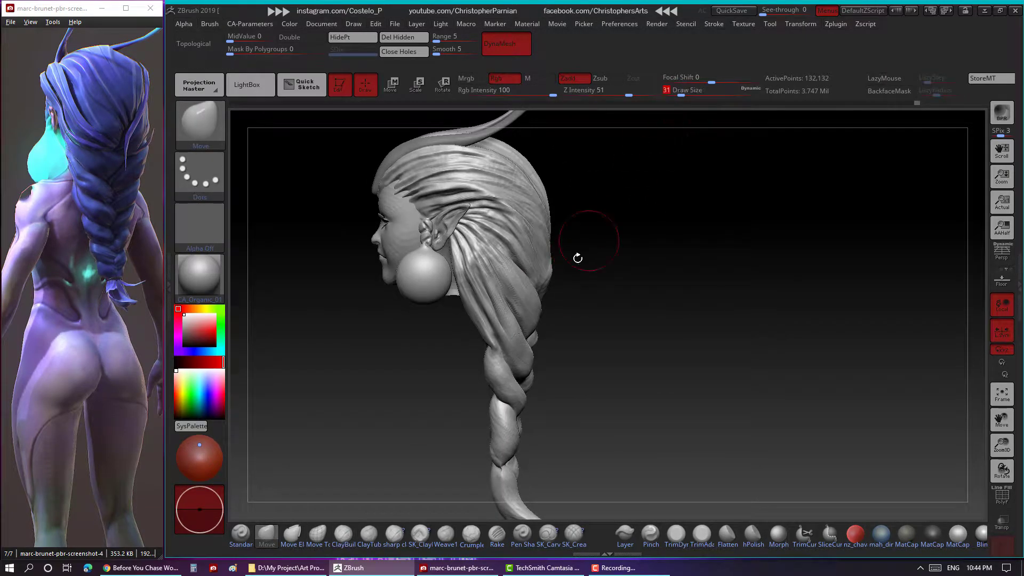
mouse_move(555, 272)
right_down()
mouse_move(521, 344)
mouse_move(573, 296)
right_up()
key(b)
key(c)
key(b)
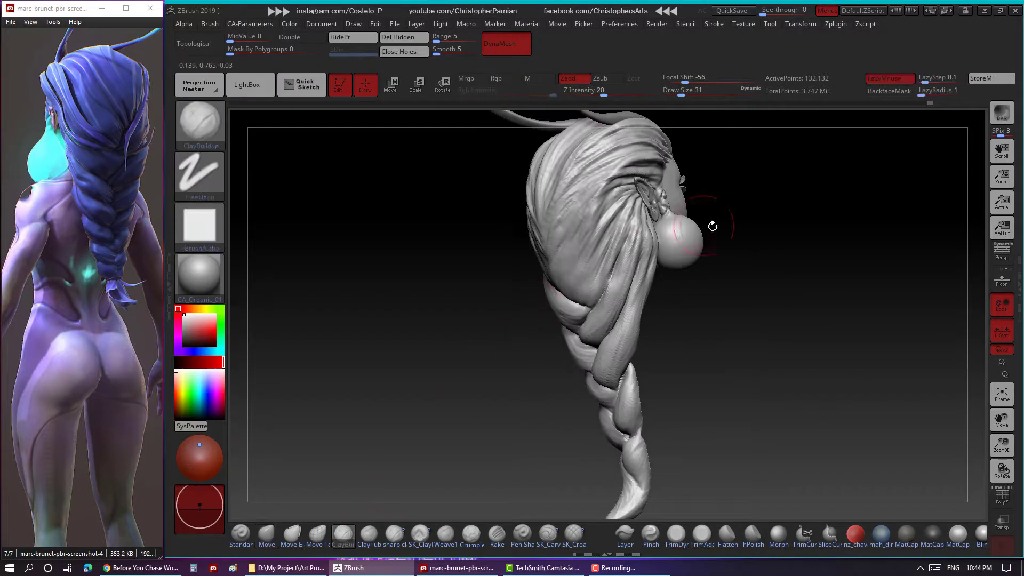
mouse_move(714, 224)
right_down()
mouse_move(703, 229)
mouse_move(712, 197)
right_up()
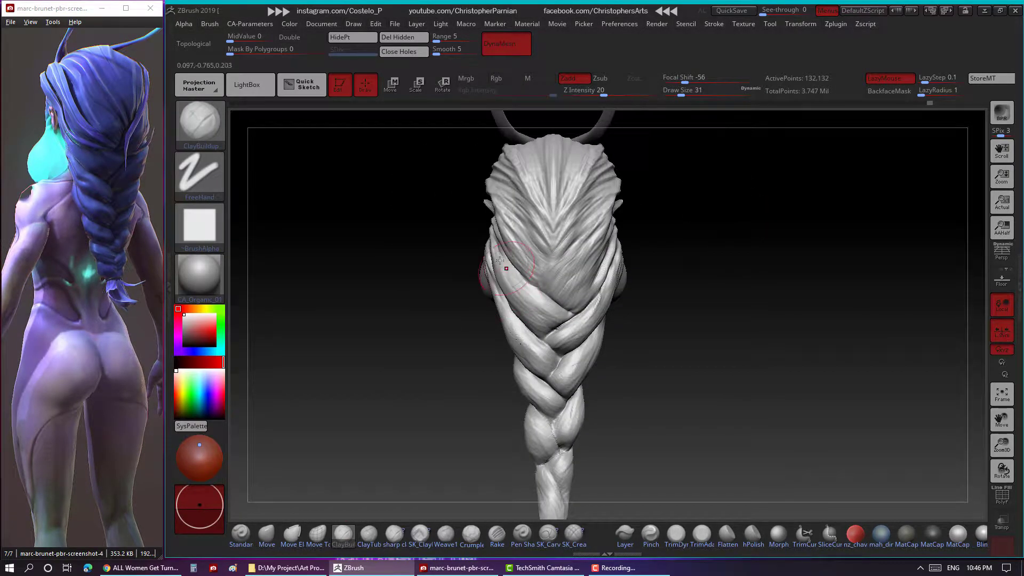
key(ctrl+z)
key(ctrl+shift+z)
drag(681, 97, 672, 97)
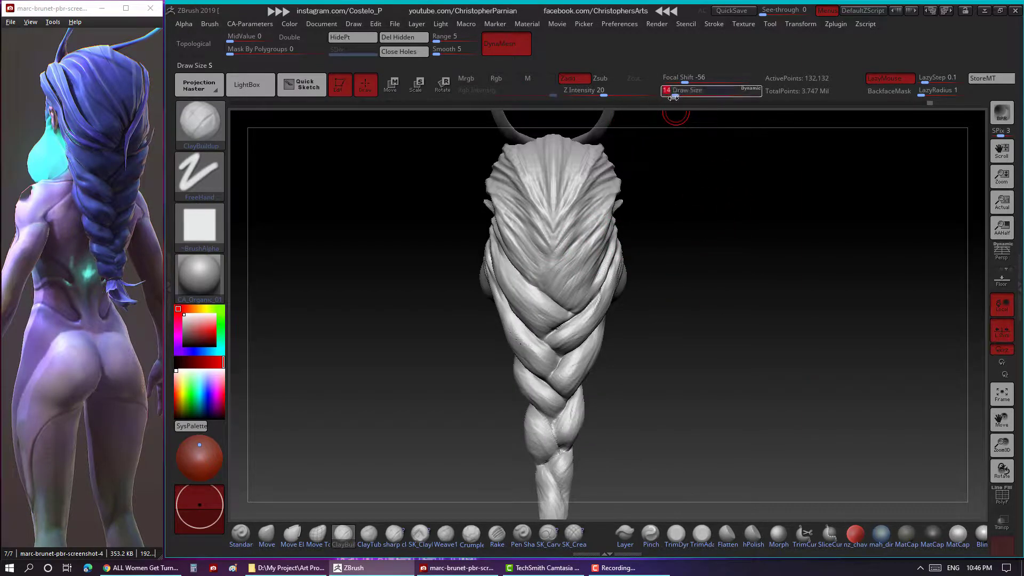
mouse_move(723, 188)
right_down()
mouse_move(679, 229)
mouse_move(544, 274)
mouse_move(552, 261)
mouse_move(531, 240)
mouse_move(565, 235)
mouse_move(512, 247)
mouse_move(598, 227)
mouse_move(569, 254)
mouse_move(568, 284)
mouse_move(670, 283)
mouse_move(541, 195)
right_up()
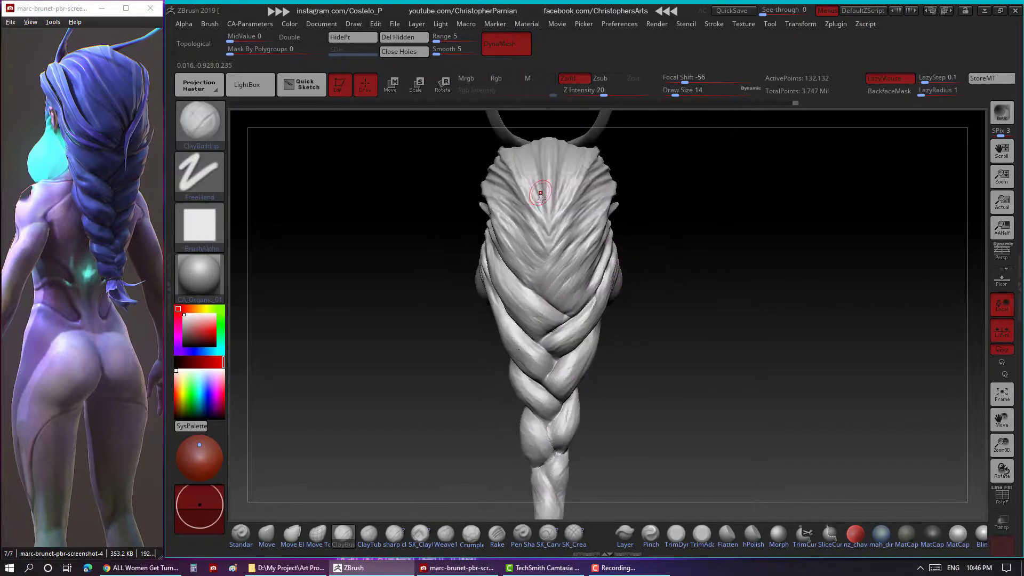
click(551, 544)
mouse_move(702, 237)
right_down()
mouse_move(672, 224)
mouse_move(689, 198)
mouse_move(657, 210)
right_up()
click(574, 534)
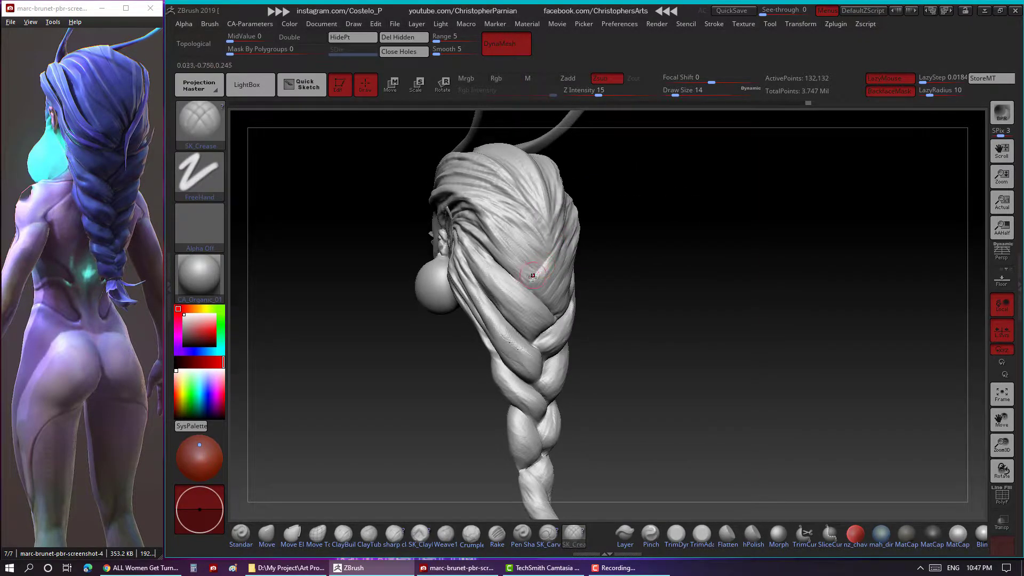
right_drag(532, 277, 627, 219)
mouse_move(693, 234)
right_down()
mouse_move(529, 278)
mouse_move(543, 262)
right_up()
click(343, 533)
mouse_move(480, 299)
right_down()
mouse_move(535, 291)
mouse_move(576, 235)
right_up()
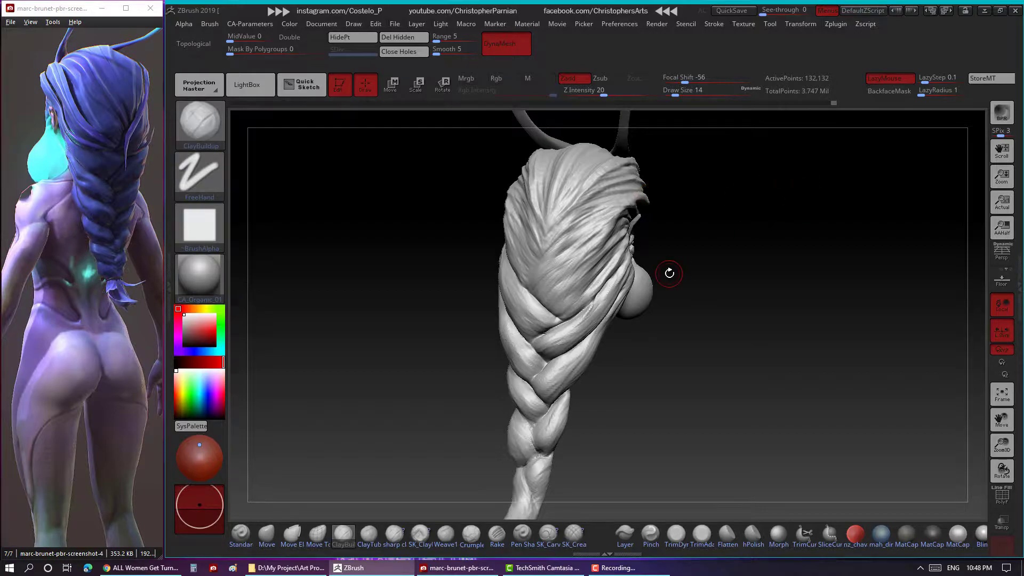
Orbit around the head to review the layered hair clumps from side and back.
mouse_move(754, 192)
mouse_down()
mouse_move(687, 230)
mouse_move(571, 264)
mouse_move(705, 359)
mouse_move(717, 219)
mouse_move(823, 215)
mouse_move(809, 233)
mouse_move(680, 213)
mouse_move(517, 300)
mouse_up()
mouse_move(467, 217)
mouse_down()
mouse_move(723, 244)
mouse_move(670, 210)
mouse_up()
mouse_move(528, 219)
mouse_down()
mouse_move(627, 198)
mouse_move(507, 243)
mouse_up()
drag(593, 248, 552, 215)
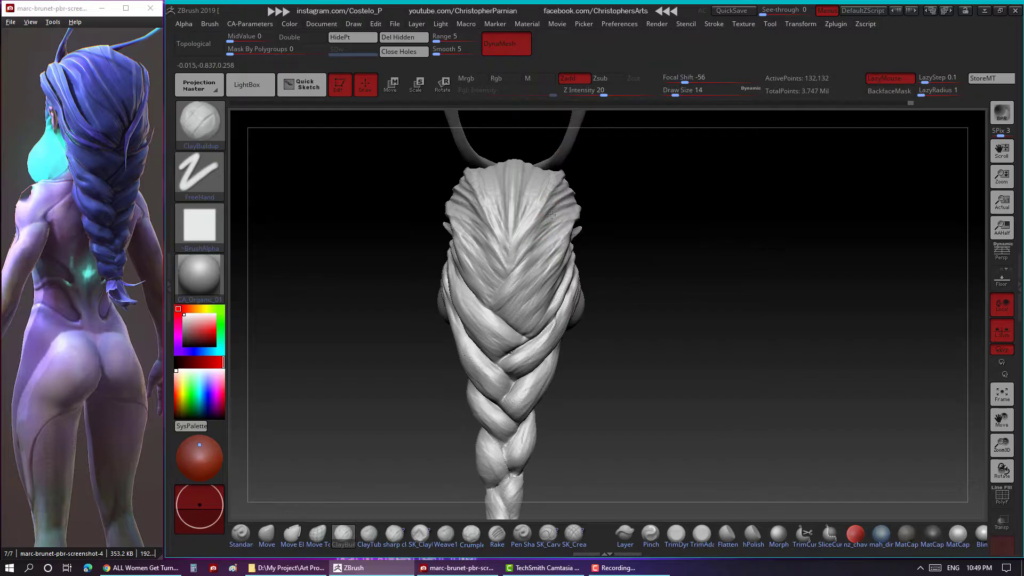
mouse_move(597, 256)
mouse_down()
mouse_move(675, 208)
mouse_move(629, 256)
mouse_move(528, 287)
mouse_up()
mouse_move(589, 235)
mouse_down()
mouse_move(577, 246)
mouse_move(613, 267)
mouse_move(633, 304)
mouse_move(594, 227)
mouse_up()
mouse_move(570, 293)
mouse_down()
mouse_move(572, 279)
mouse_move(641, 354)
mouse_up()
Settle on a straight back view of the braid, toggling perspective with P.
mouse_move(631, 338)
mouse_down()
mouse_move(511, 321)
mouse_move(494, 304)
mouse_up()
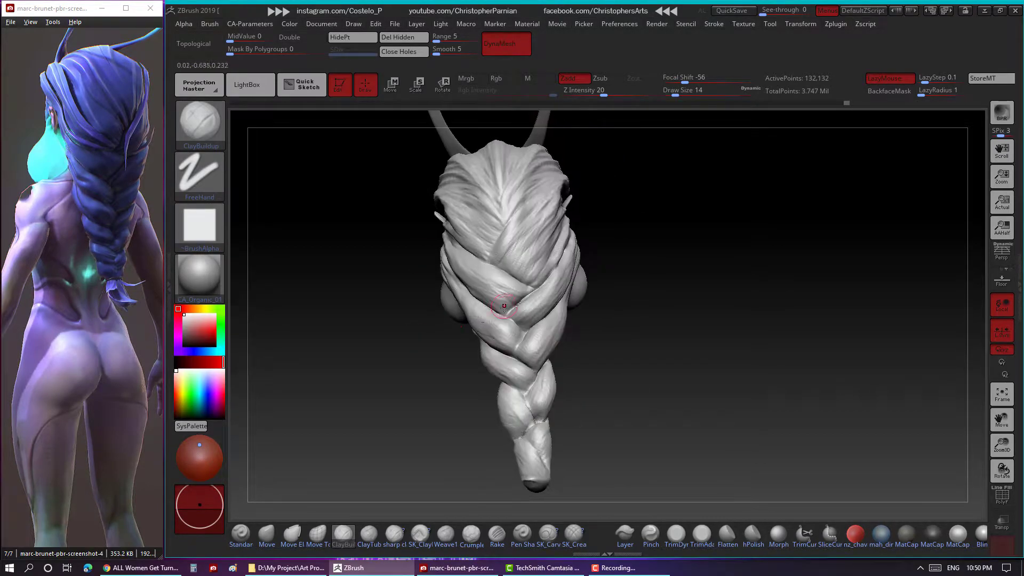
drag(638, 279, 512, 227)
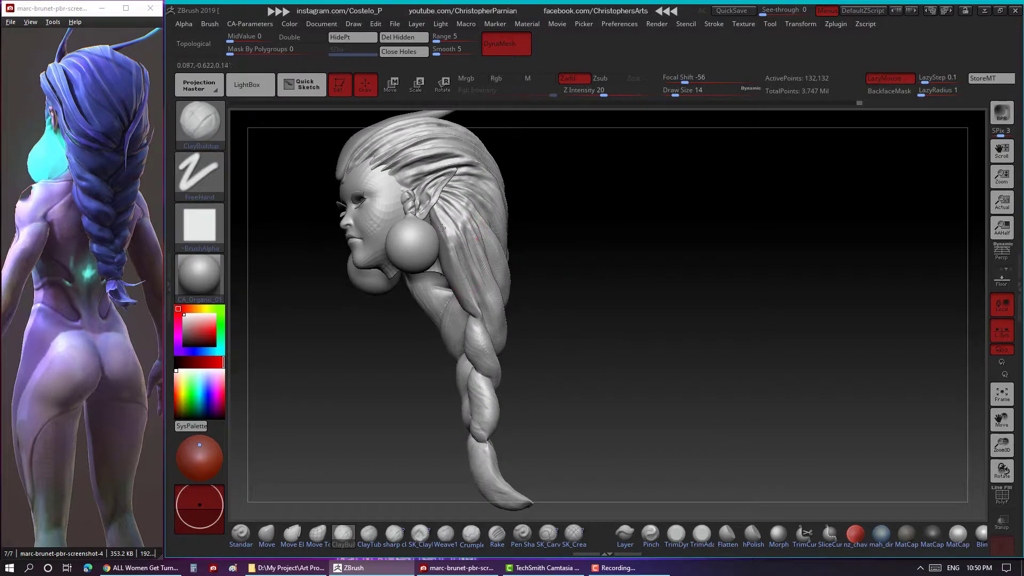
drag(454, 257, 482, 289)
mouse_move(462, 237)
mouse_down()
mouse_move(532, 299)
mouse_move(472, 300)
mouse_move(555, 272)
mouse_move(521, 266)
mouse_move(489, 311)
mouse_up()
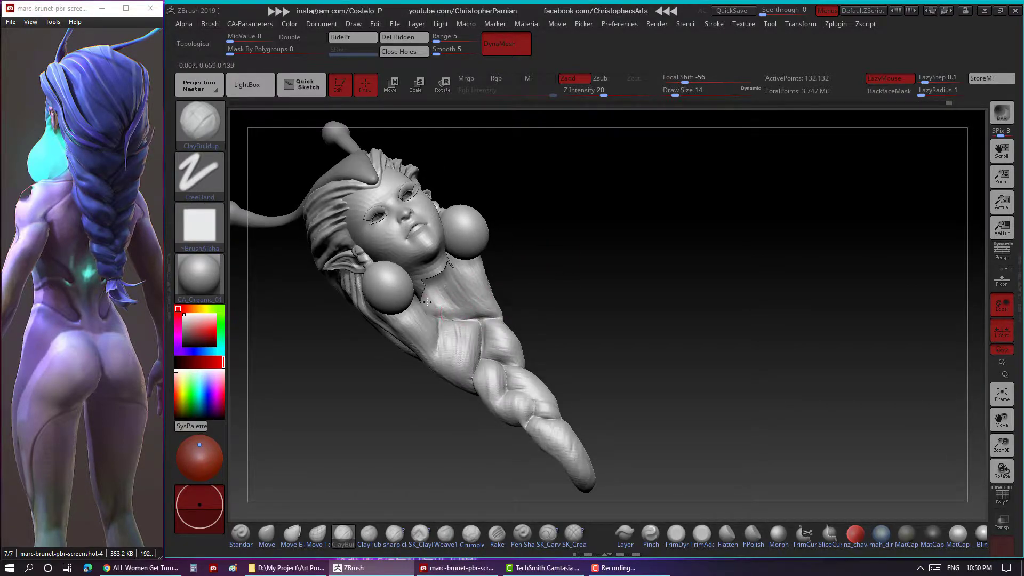
mouse_move(427, 302)
mouse_down()
mouse_move(592, 298)
mouse_move(652, 215)
mouse_move(659, 235)
mouse_move(688, 254)
mouse_move(555, 263)
mouse_up()
key(p)
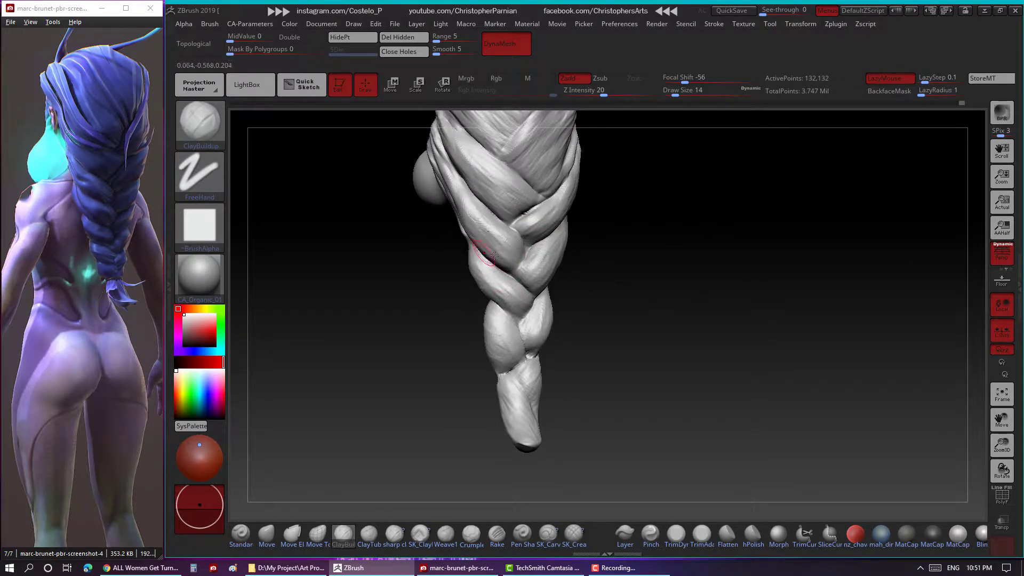
mouse_move(495, 256)
mouse_down()
mouse_move(524, 423)
mouse_move(492, 327)
mouse_move(613, 299)
mouse_move(778, 281)
mouse_move(741, 274)
mouse_up()
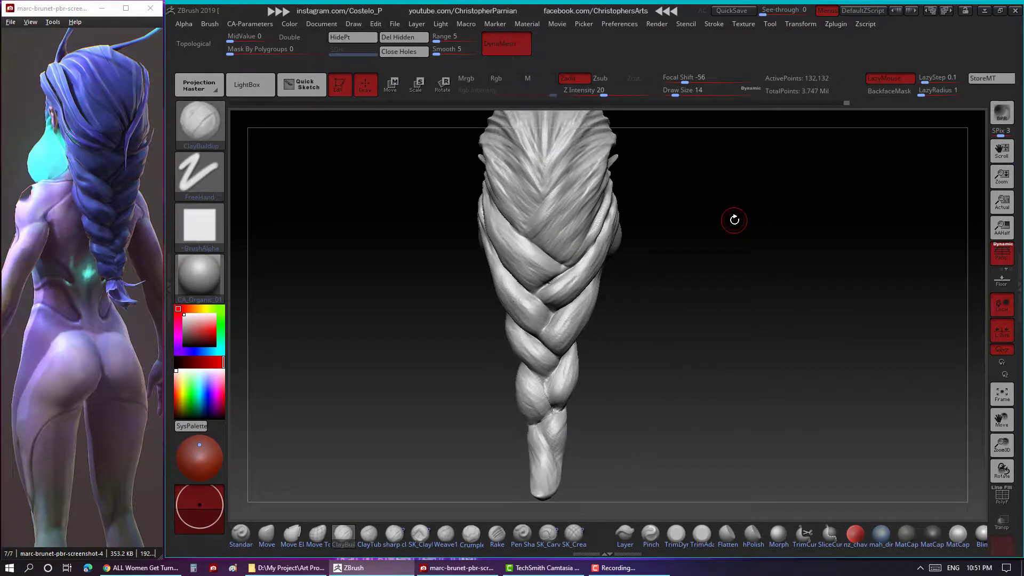
Select the Pinch brush and orbit around the braid to inspect its strands.
key(b)
key(p)
key(i)
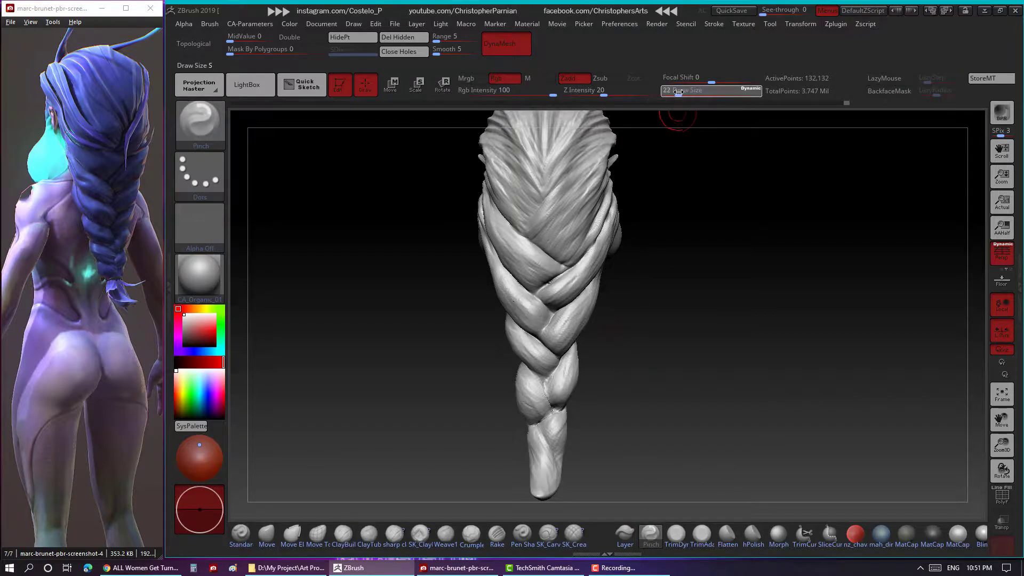
mouse_move(601, 365)
mouse_down()
mouse_move(549, 376)
mouse_move(594, 338)
mouse_move(548, 373)
mouse_move(625, 371)
mouse_move(560, 313)
mouse_up()
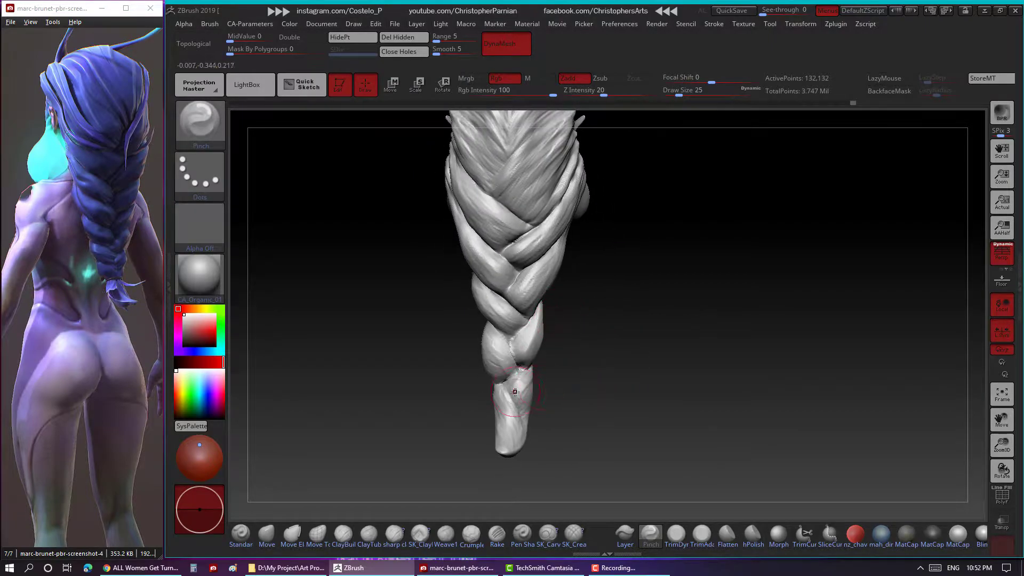
mouse_move(526, 380)
mouse_down()
mouse_move(551, 383)
mouse_move(590, 286)
mouse_move(437, 313)
mouse_up()
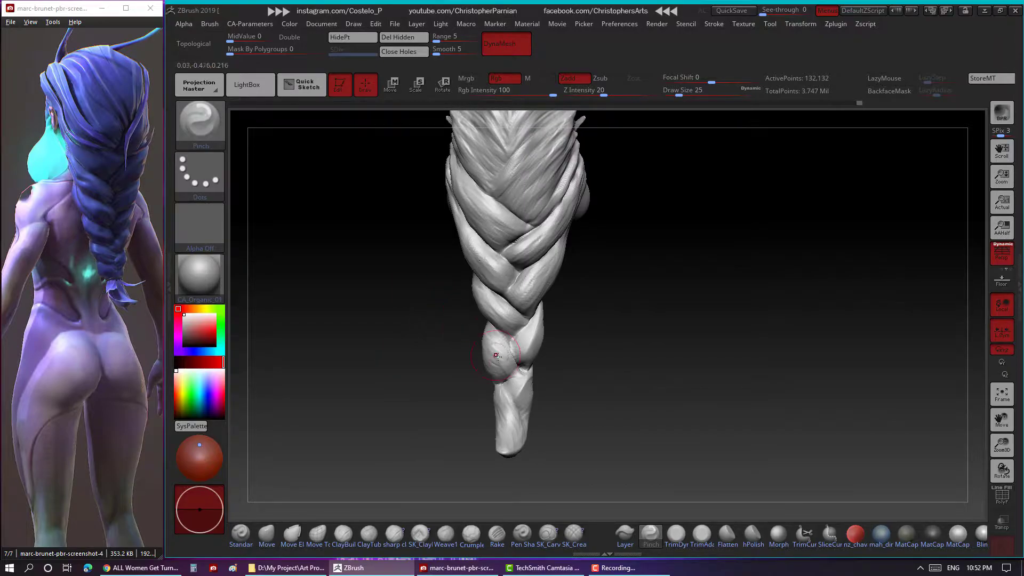
mouse_move(461, 365)
mouse_down()
mouse_move(427, 380)
mouse_move(500, 357)
mouse_move(507, 341)
mouse_up()
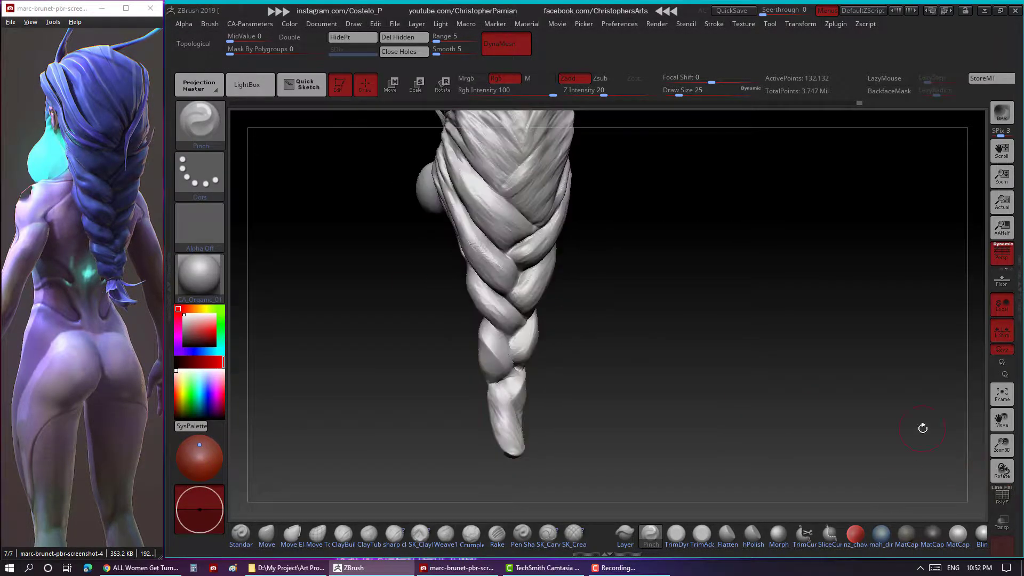
mouse_move(923, 428)
mouse_down()
mouse_move(507, 383)
mouse_move(580, 329)
mouse_up()
drag(592, 277, 619, 277)
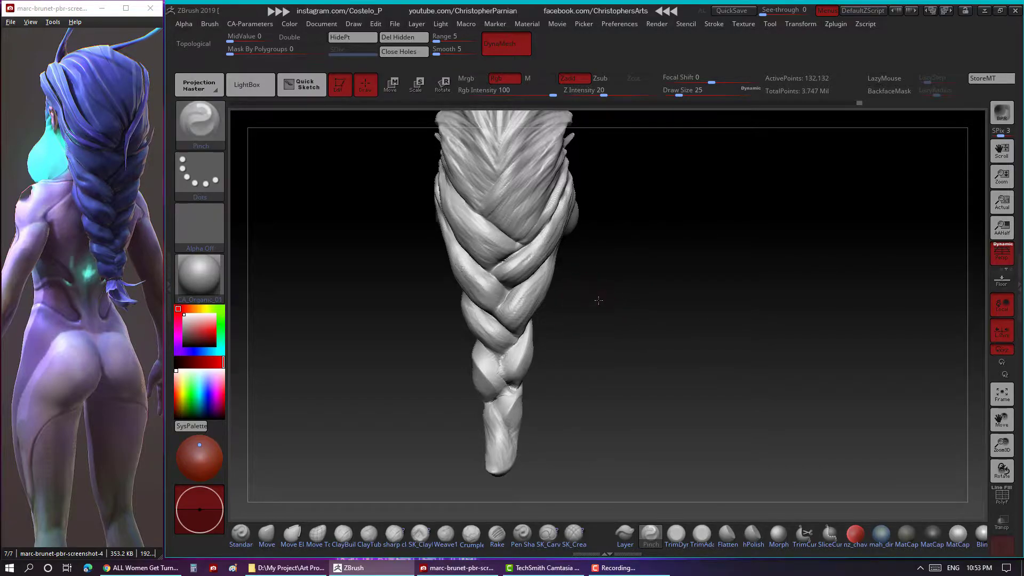
drag(597, 304, 479, 288)
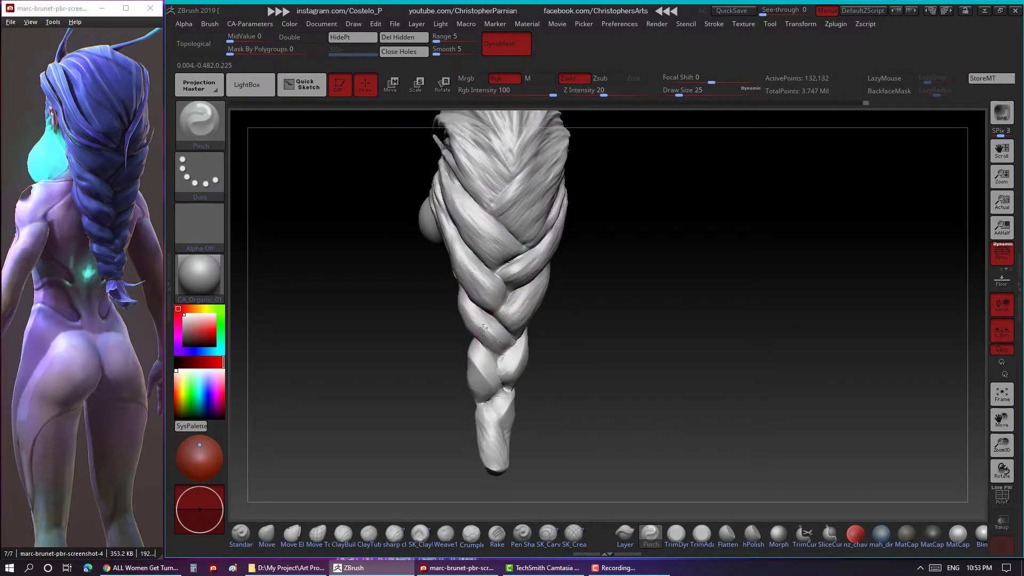
drag(483, 328, 543, 309)
mouse_move(480, 337)
mouse_down()
mouse_move(553, 340)
mouse_move(576, 304)
mouse_up()
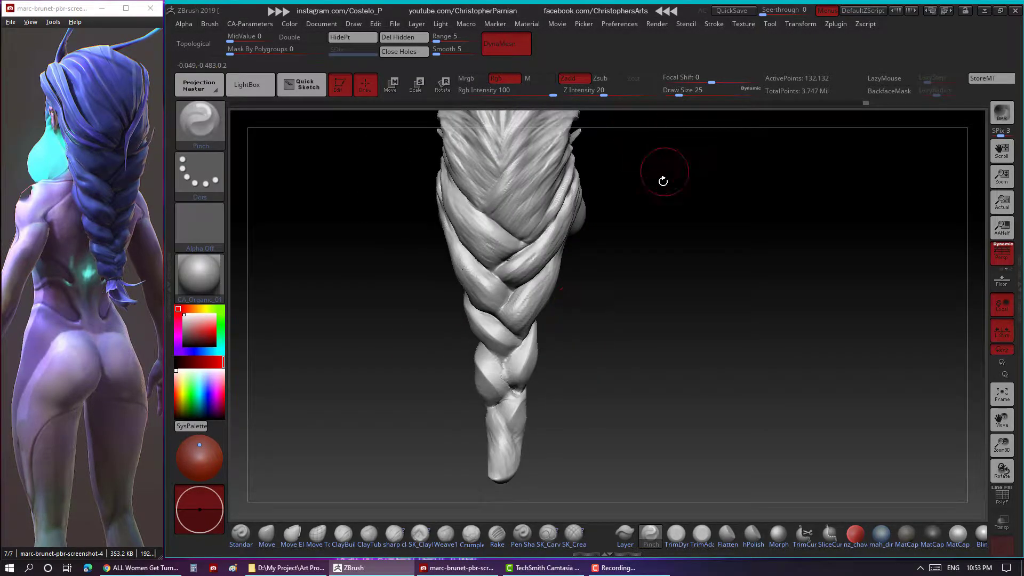
mouse_move(663, 176)
alt+mouse_down()
mouse_move(715, 213)
mouse_move(672, 307)
alt+mouse_up()
Set the Pinch brush Draw Size to 20.
text(s20)
drag(673, 259, 575, 318)
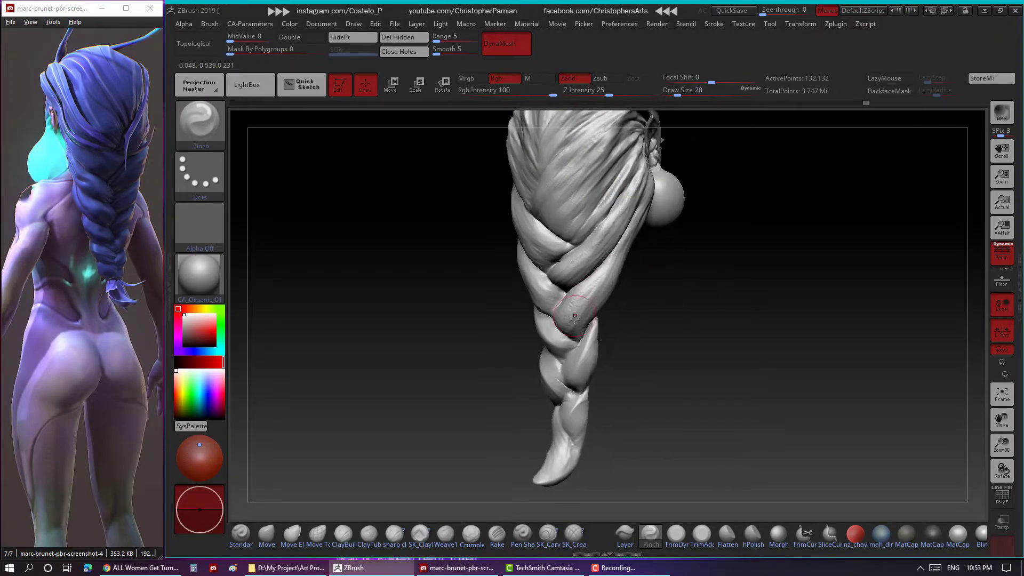
drag(677, 94, 679, 94)
mouse_move(675, 139)
mouse_down()
mouse_move(656, 293)
mouse_move(565, 317)
mouse_move(686, 98)
mouse_up()
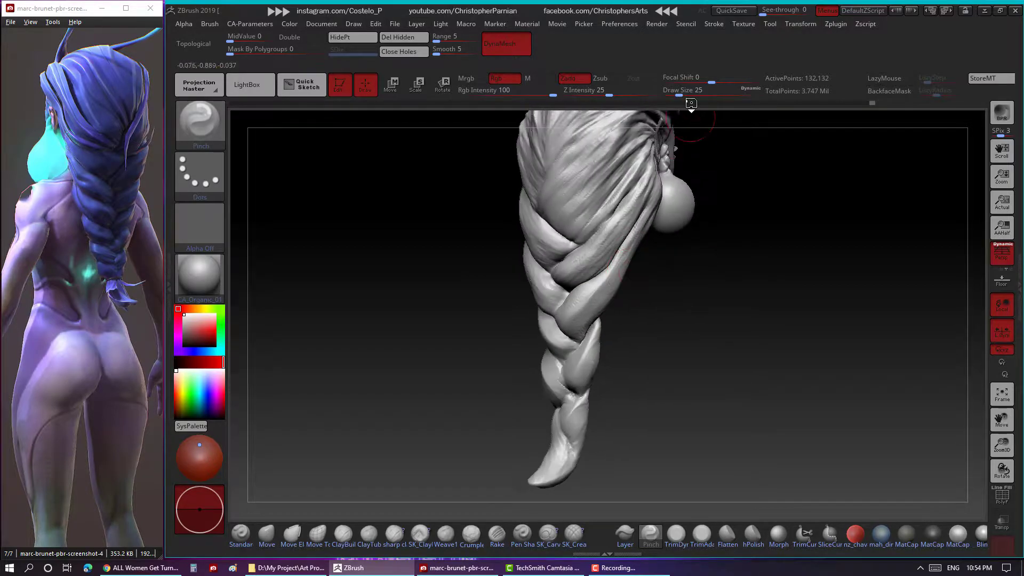
click(678, 93)
text(20)
drag(654, 288, 579, 314)
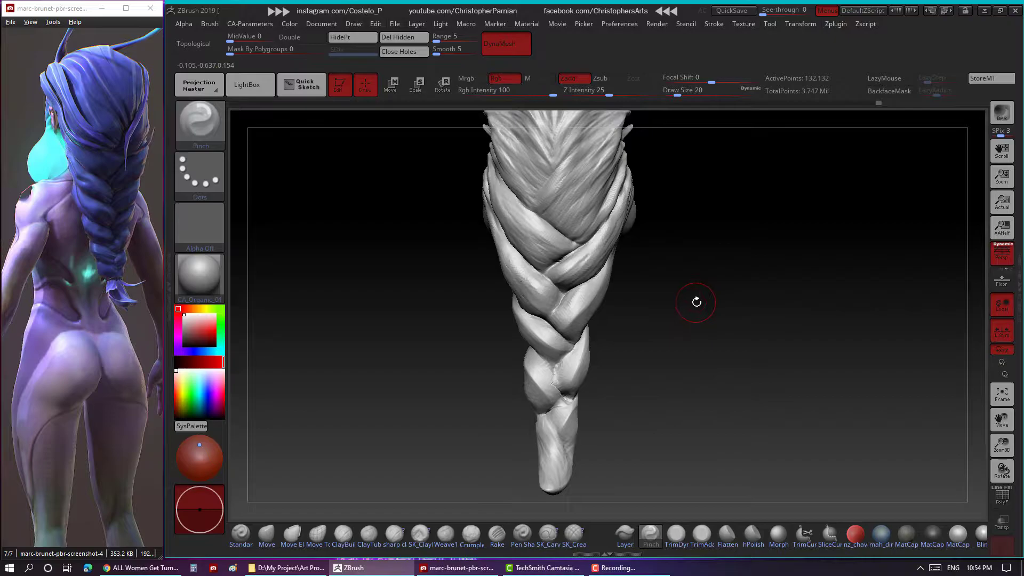
drag(697, 302, 697, 302)
mouse_move(604, 278)
mouse_down()
mouse_move(651, 217)
mouse_move(574, 311)
mouse_move(598, 272)
mouse_move(630, 295)
mouse_up()
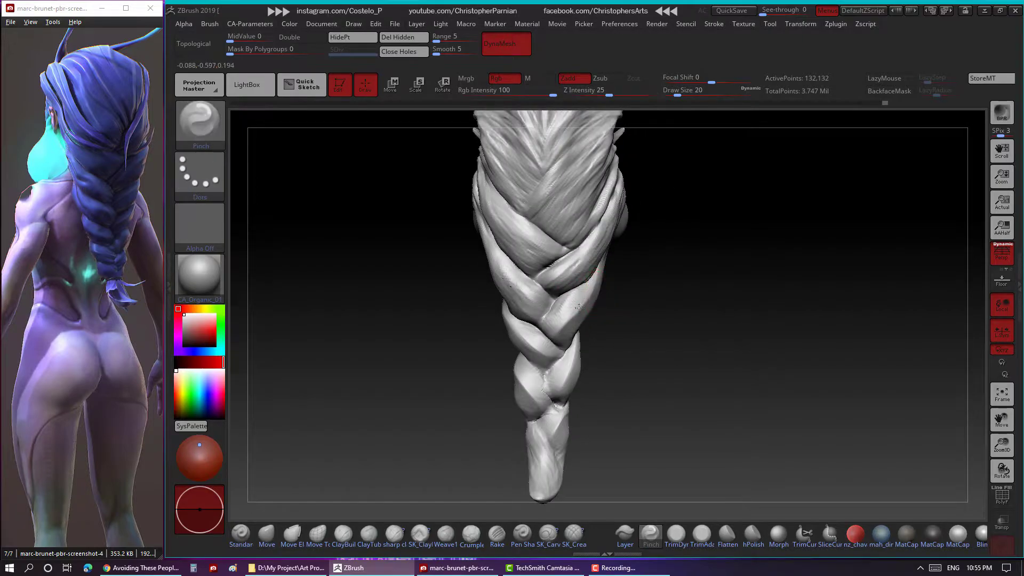
Pinch the braid's strand edges into sharper creases while rotating around it.
drag(520, 288, 543, 304)
right_drag(536, 305, 529, 297)
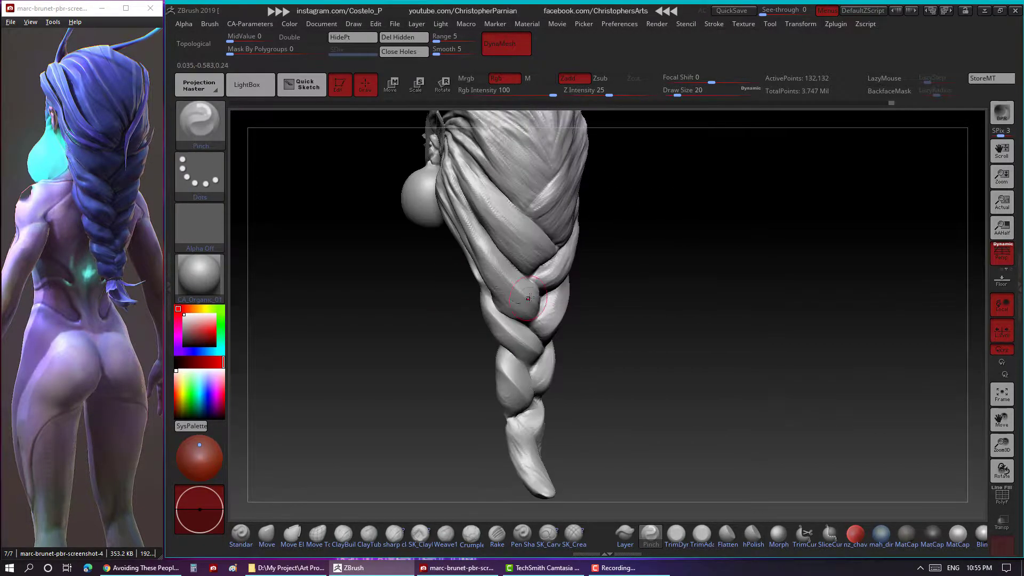
right_drag(486, 249, 528, 302)
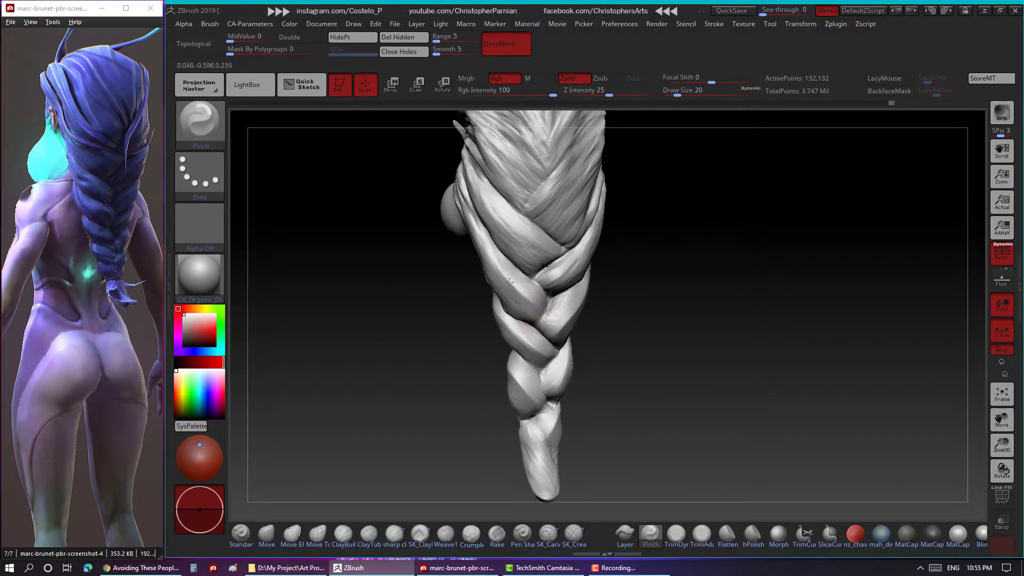
right_drag(649, 253, 720, 306)
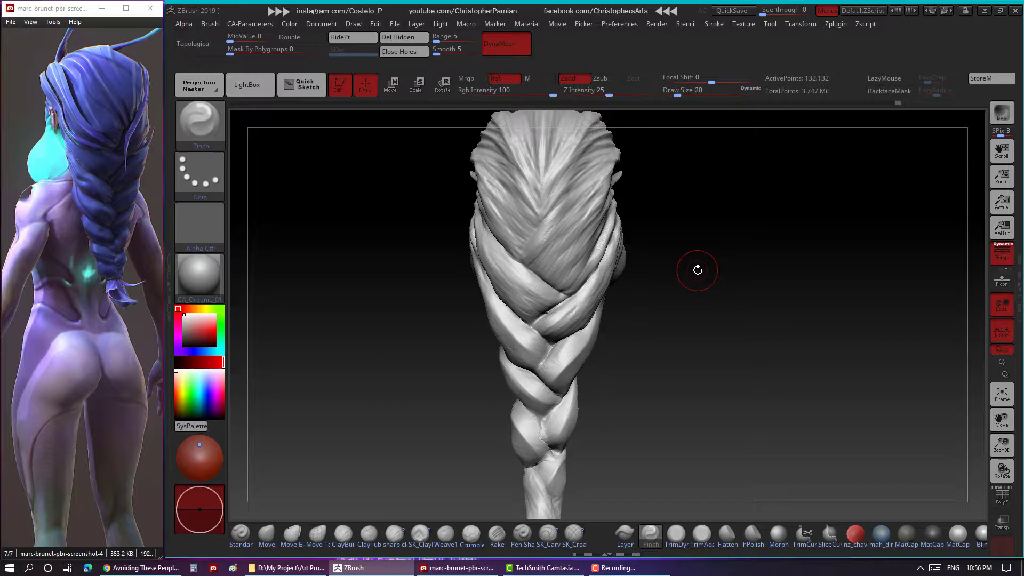
mouse_move(697, 270)
right_down()
mouse_move(691, 263)
mouse_move(568, 311)
mouse_move(547, 330)
mouse_move(610, 267)
mouse_move(650, 266)
mouse_move(670, 283)
mouse_move(640, 296)
mouse_move(689, 304)
mouse_move(597, 283)
right_up()
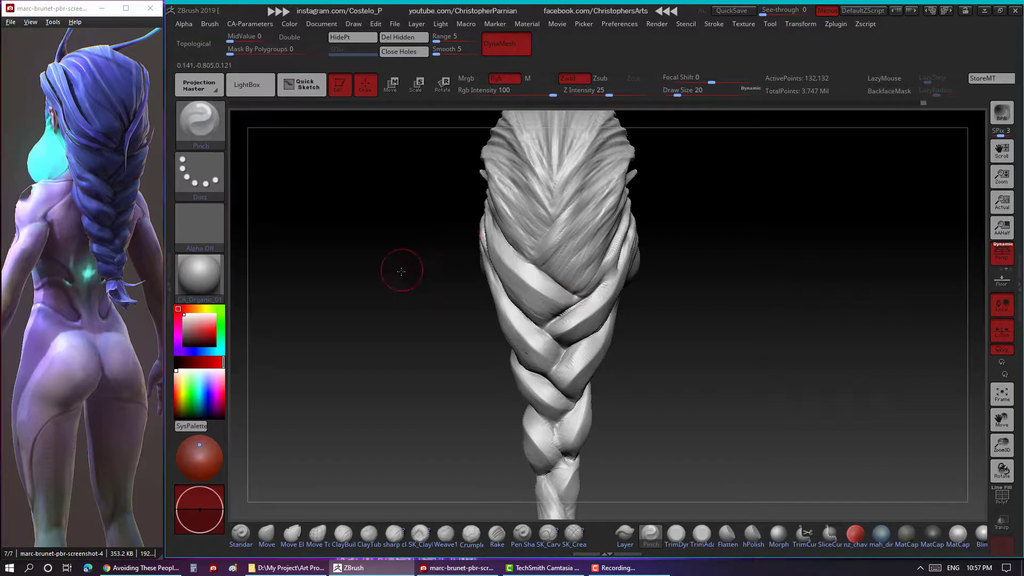
right_drag(402, 272, 565, 224)
mouse_move(496, 253)
right_down()
mouse_move(686, 229)
mouse_move(715, 270)
mouse_move(677, 114)
mouse_move(575, 229)
right_up()
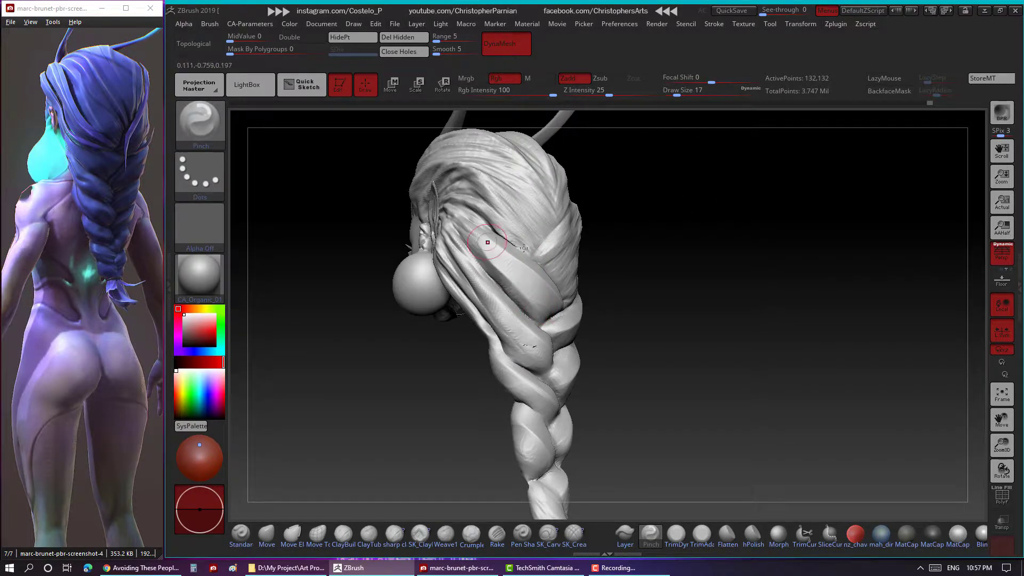
mouse_move(488, 242)
right_down()
mouse_move(714, 265)
mouse_move(584, 236)
right_up()
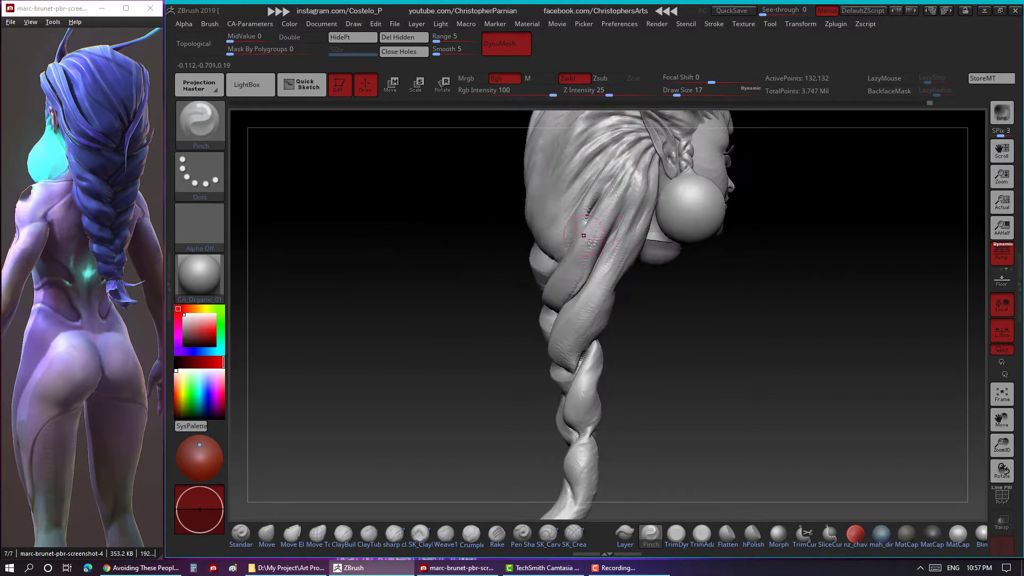
right_drag(633, 314, 614, 265)
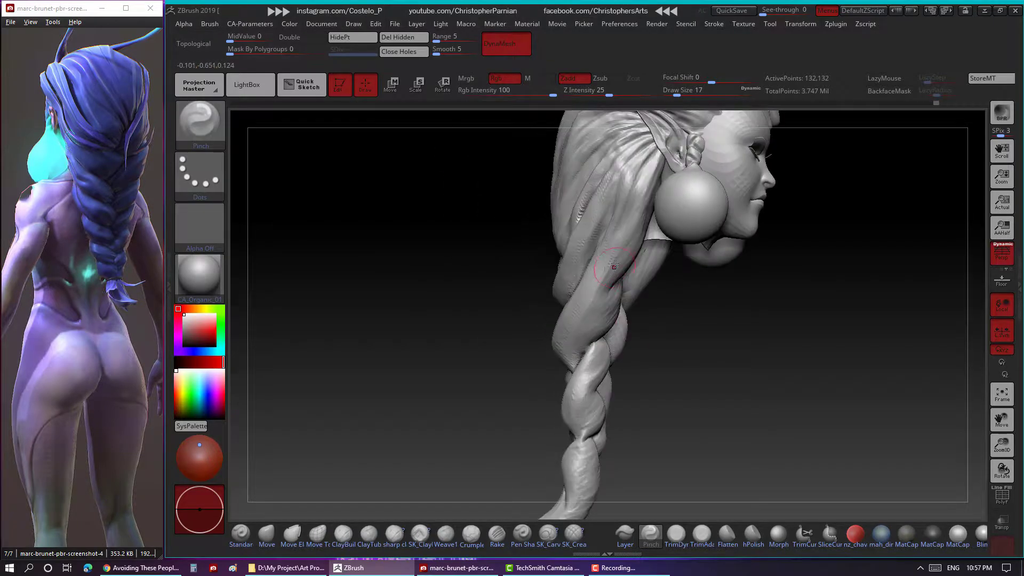
mouse_move(542, 346)
right_down()
mouse_move(586, 290)
mouse_move(596, 307)
mouse_move(467, 385)
mouse_move(675, 270)
mouse_move(685, 283)
mouse_move(486, 271)
mouse_move(613, 366)
mouse_move(482, 317)
mouse_move(542, 320)
mouse_move(500, 330)
mouse_move(571, 318)
mouse_move(788, 319)
right_up()
Bake All the braid's sculpt layers and DynaMesh it, checking the wireframe.
key(F1)
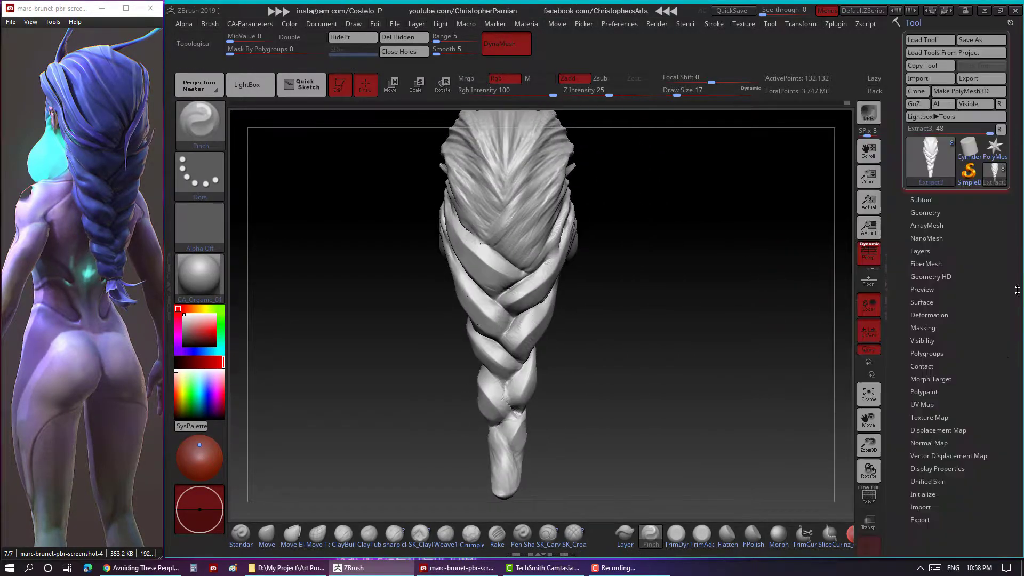
click(870, 498)
click(507, 44)
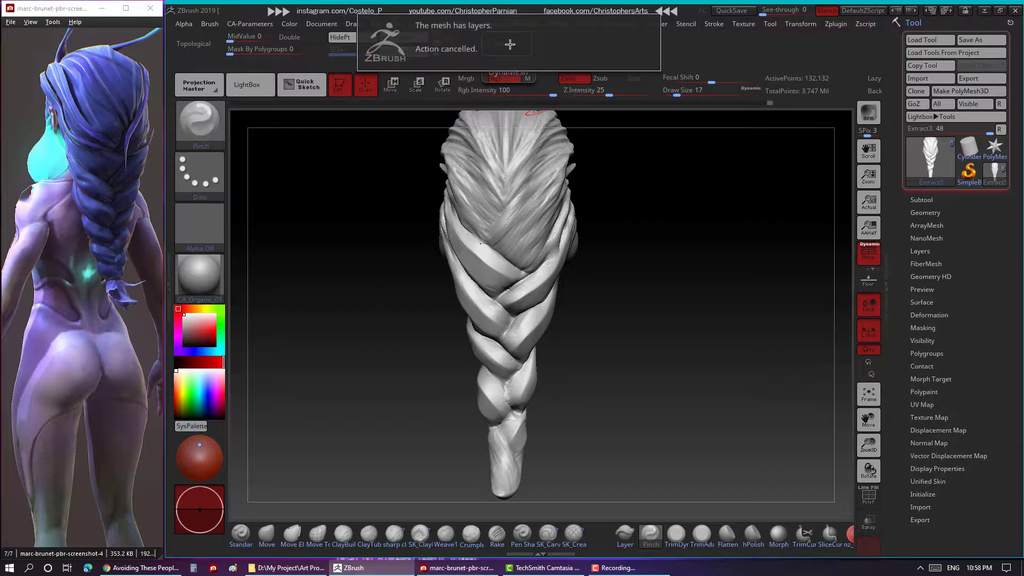
click(920, 251)
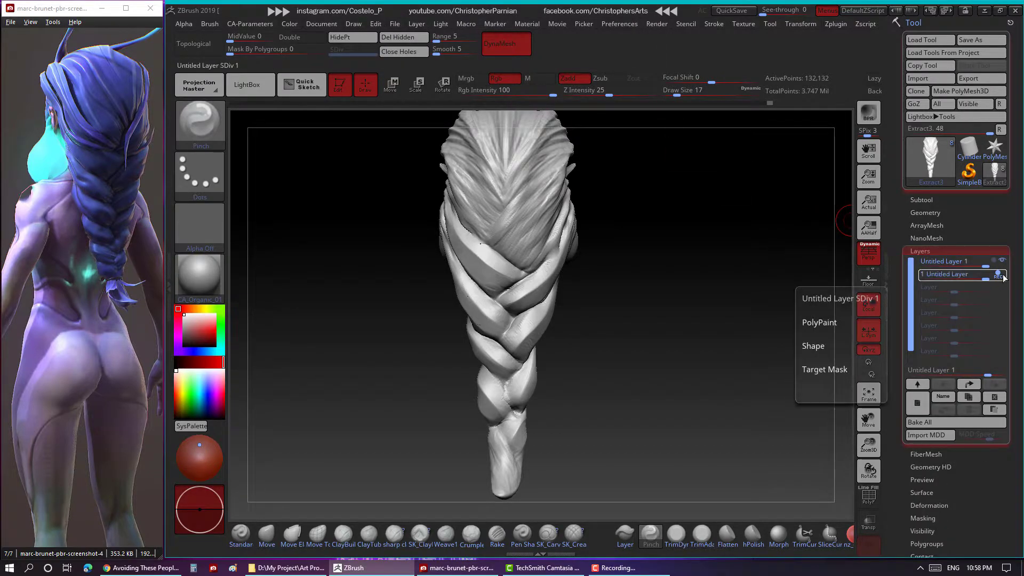
click(936, 422)
click(921, 199)
click(507, 44)
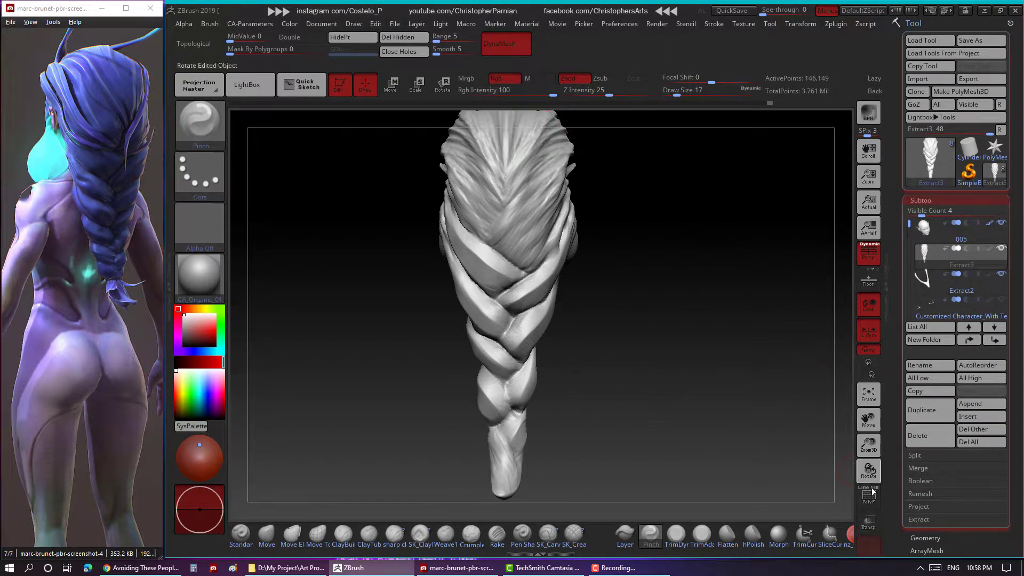
click(870, 497)
mouse_move(651, 403)
mouse_down()
mouse_move(697, 391)
mouse_move(681, 356)
mouse_move(801, 355)
mouse_up()
key(shift+f)
Save the tool over 004.ZTL and switch back to the ClayBuildup brush.
click(982, 40)
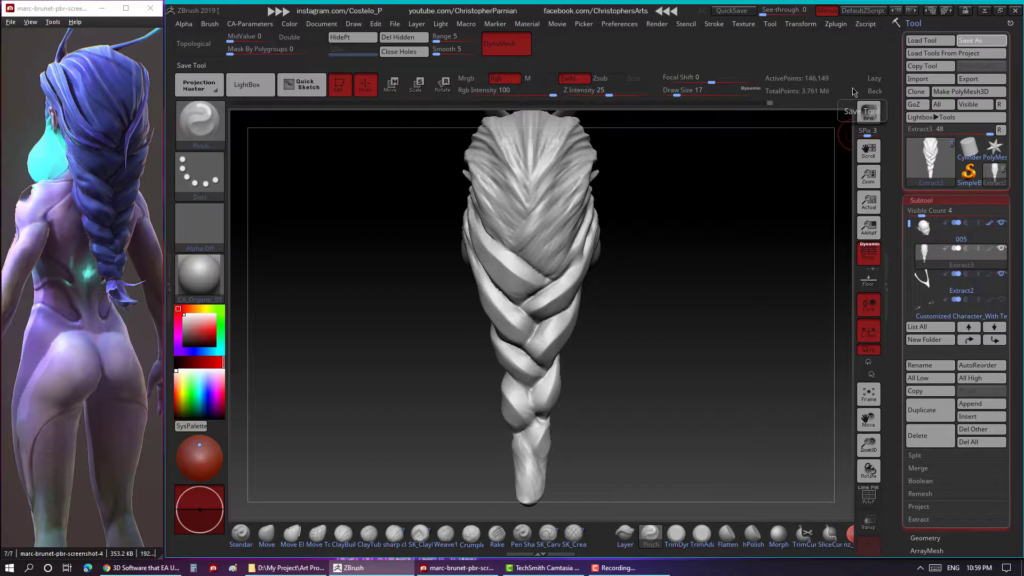
key(Return)
click(542, 287)
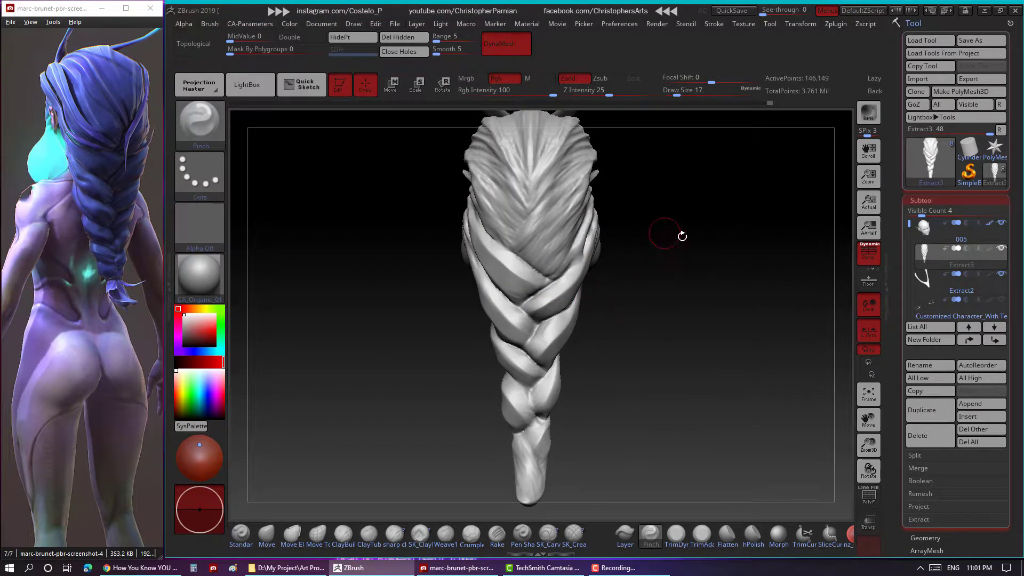
click(343, 533)
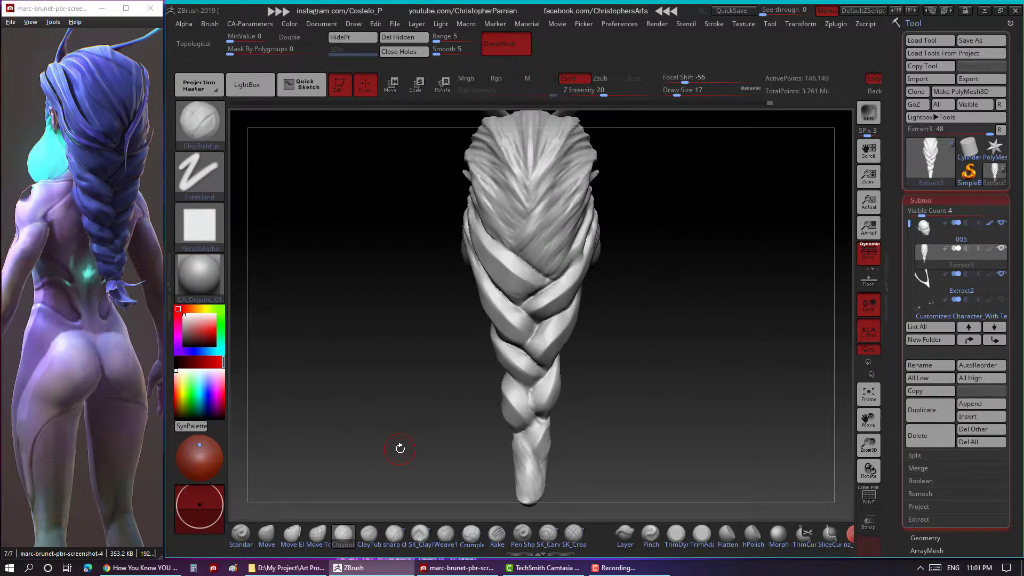
Rearrange the tool and subtool panels and set the draw size to 20.
click(914, 202)
click(912, 242)
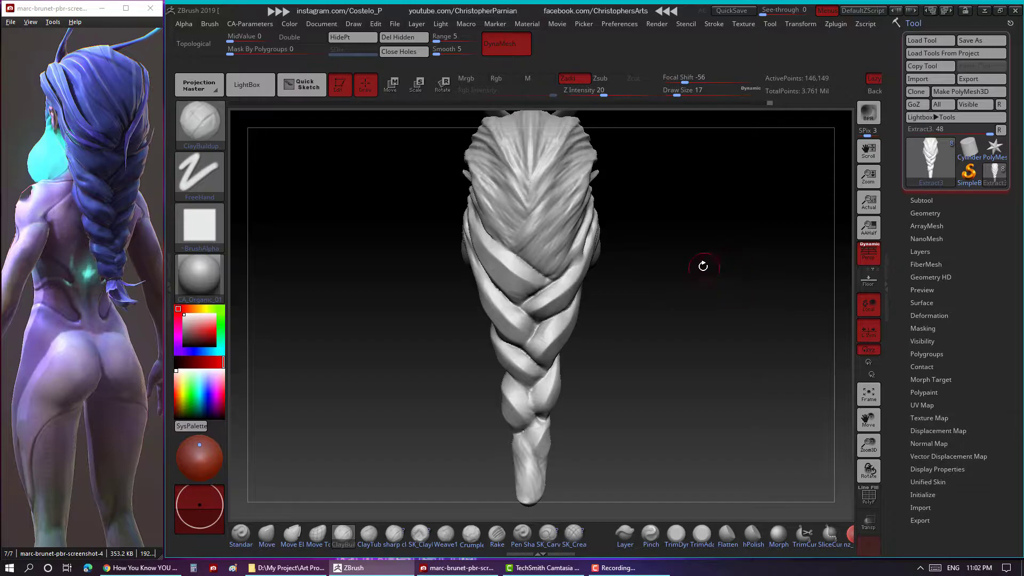
text(s20)
drag(699, 275, 626, 324)
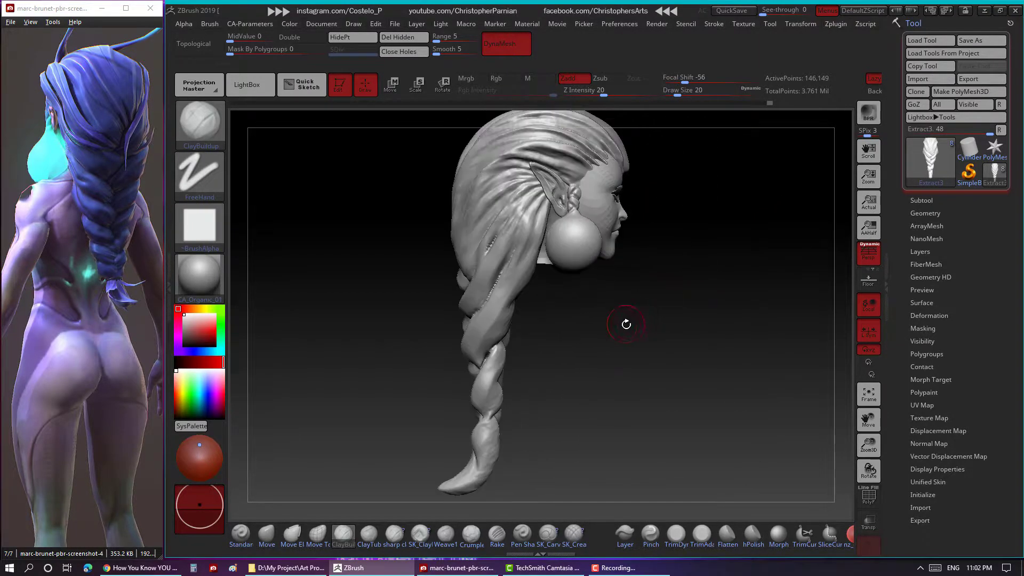
click(890, 283)
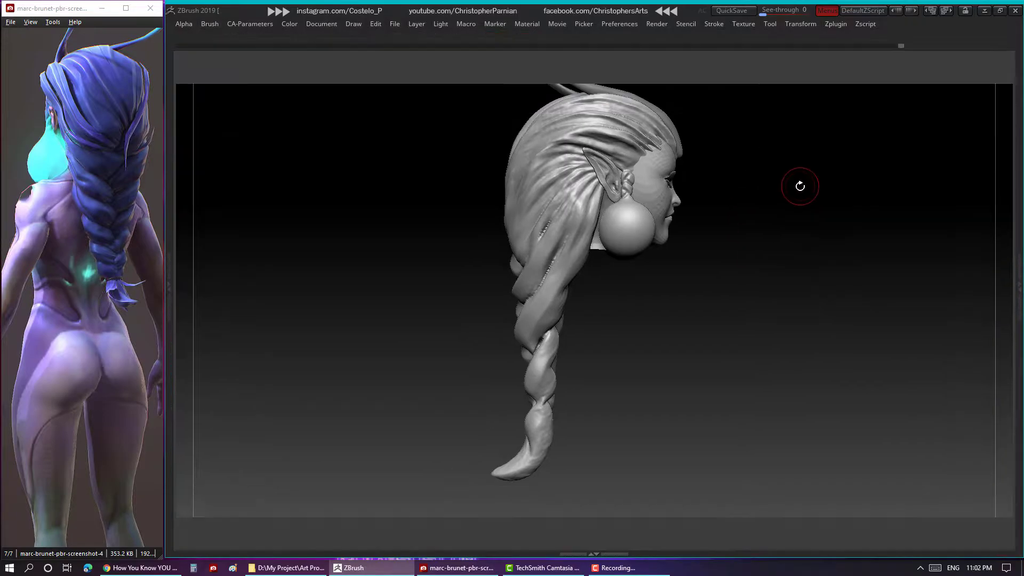
click(1019, 286)
click(922, 200)
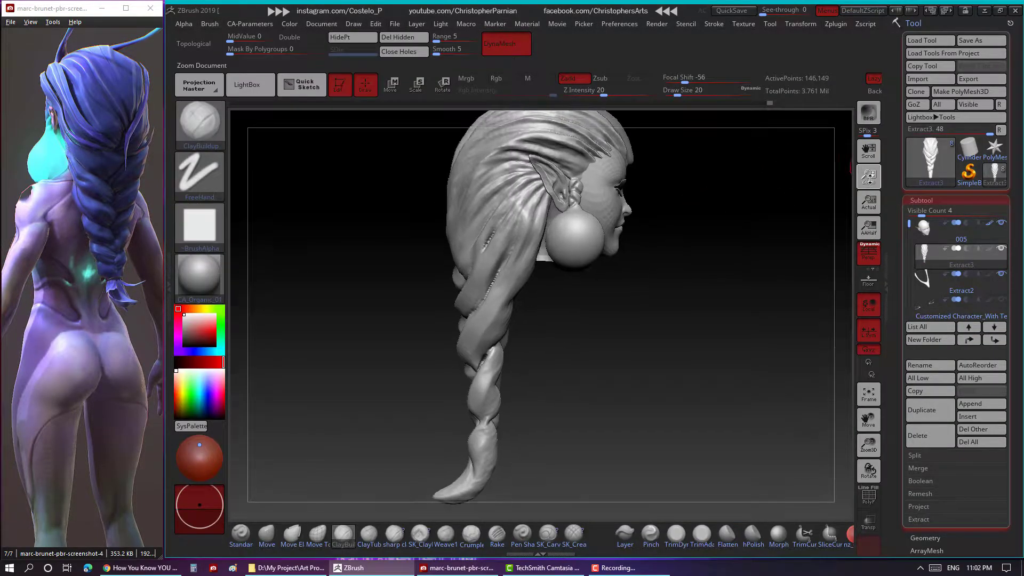
key(Tab)
mouse_move(792, 203)
mouse_down()
mouse_move(663, 222)
mouse_move(654, 178)
mouse_move(686, 213)
mouse_move(517, 207)
mouse_up()
key(Tab)
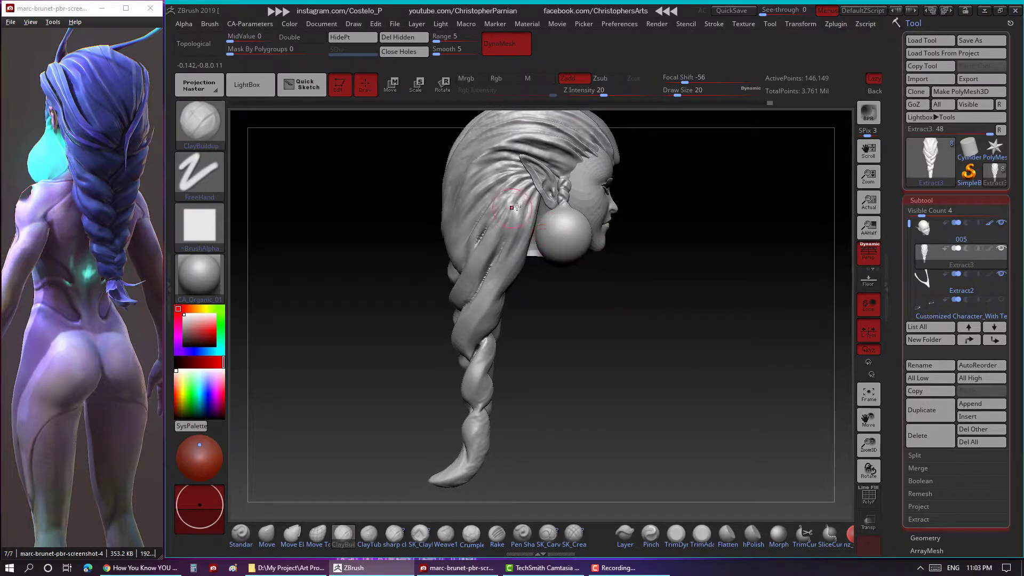
Score strand lines across the upper braid clumps near the head.
mouse_move(516, 251)
mouse_down()
mouse_move(528, 229)
mouse_move(443, 336)
mouse_up()
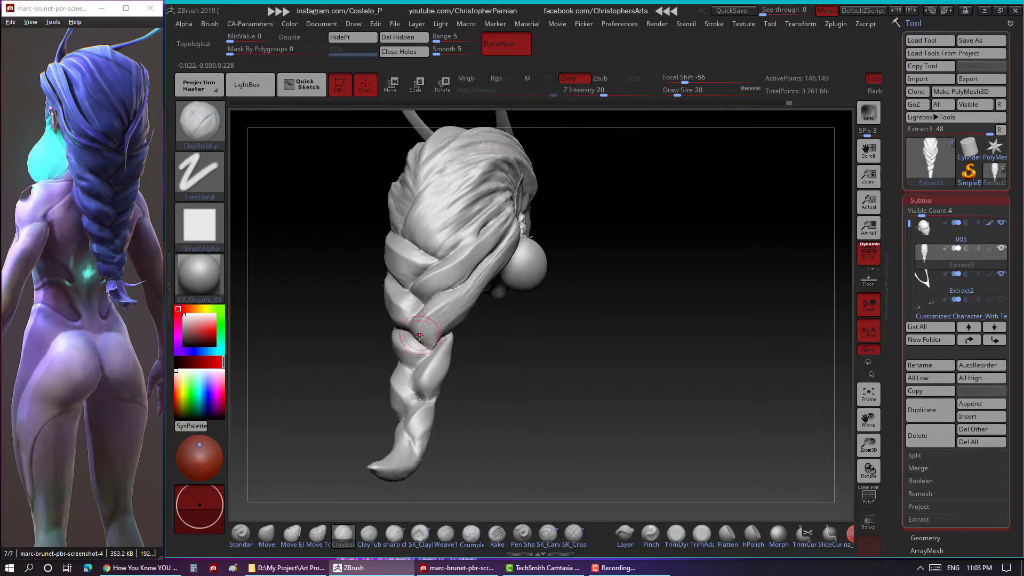
mouse_move(518, 364)
mouse_down()
mouse_move(462, 323)
mouse_move(528, 383)
mouse_up()
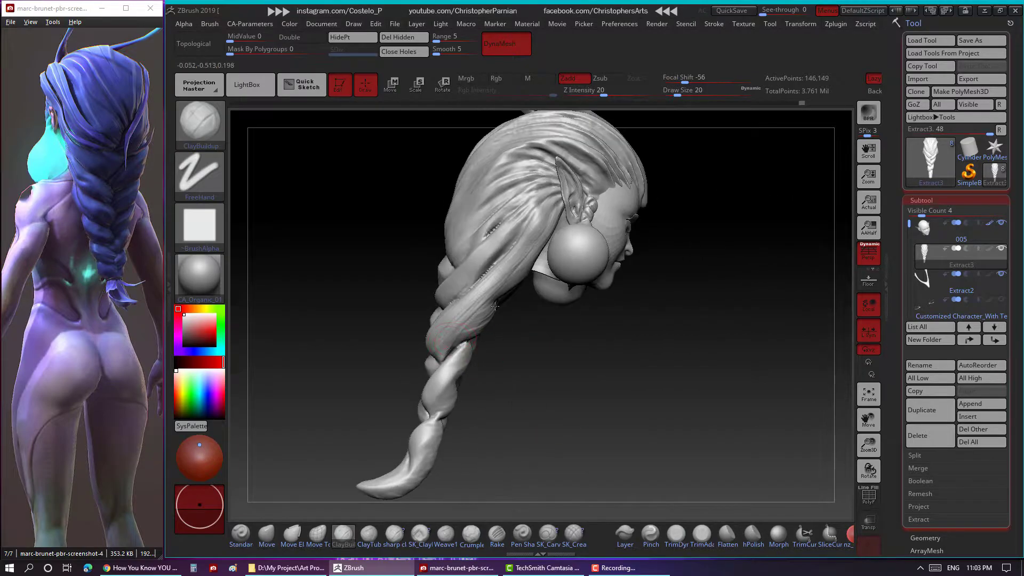
mouse_move(514, 346)
mouse_down()
mouse_move(631, 345)
mouse_move(489, 294)
mouse_up()
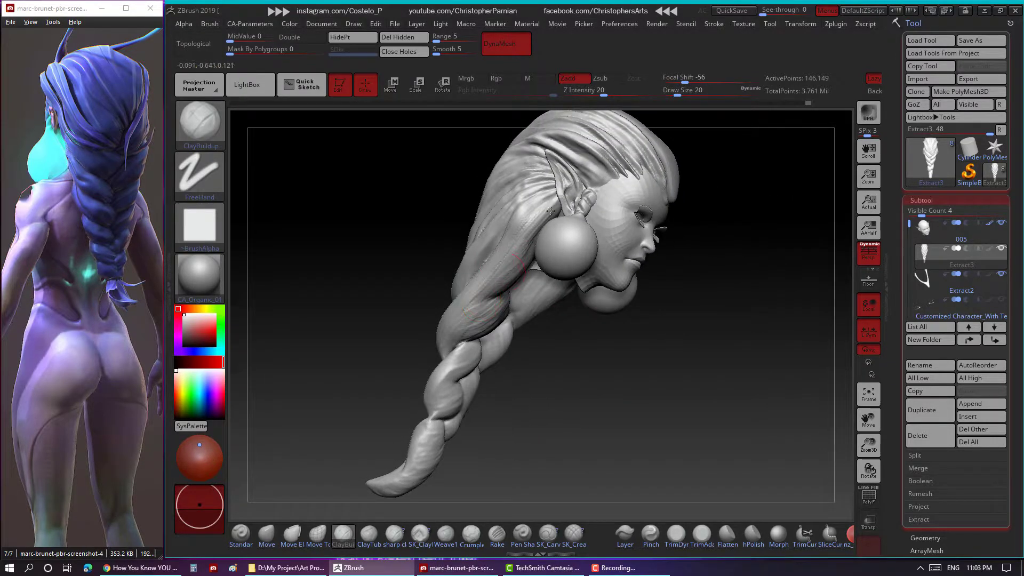
mouse_move(535, 323)
mouse_down()
mouse_move(501, 327)
mouse_move(515, 324)
mouse_move(497, 285)
mouse_move(486, 329)
mouse_move(549, 355)
mouse_move(546, 266)
mouse_move(645, 279)
mouse_move(630, 251)
mouse_move(487, 313)
mouse_move(492, 326)
mouse_up()
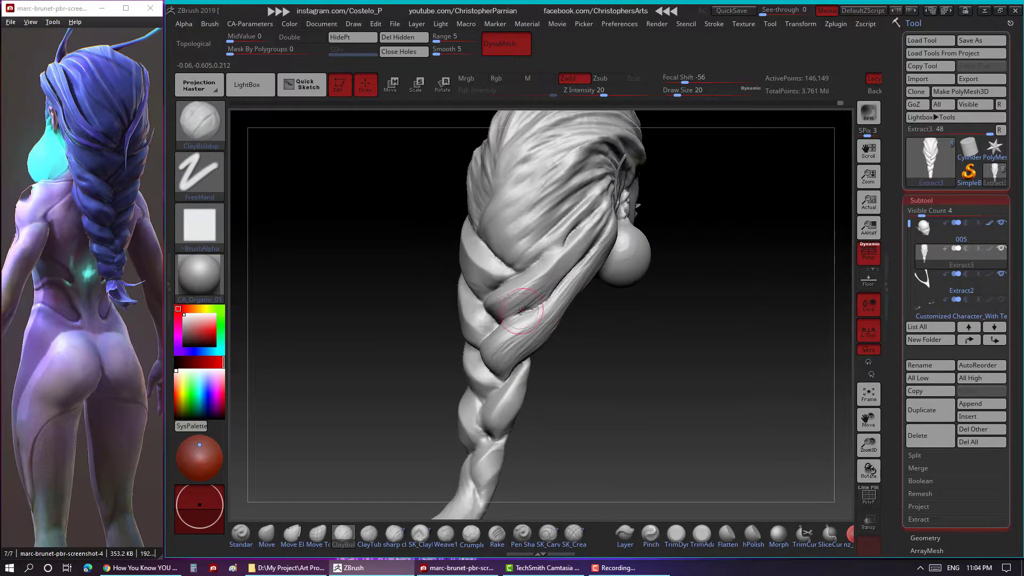
drag(571, 338, 558, 225)
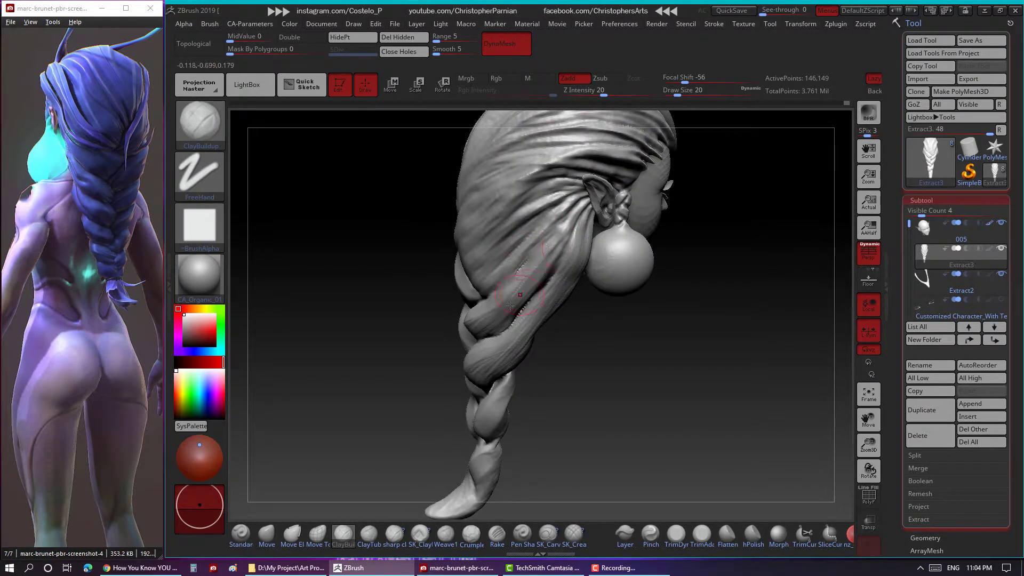
mouse_move(511, 305)
mouse_down()
mouse_move(555, 355)
mouse_move(584, 343)
mouse_move(556, 348)
mouse_move(542, 330)
mouse_up()
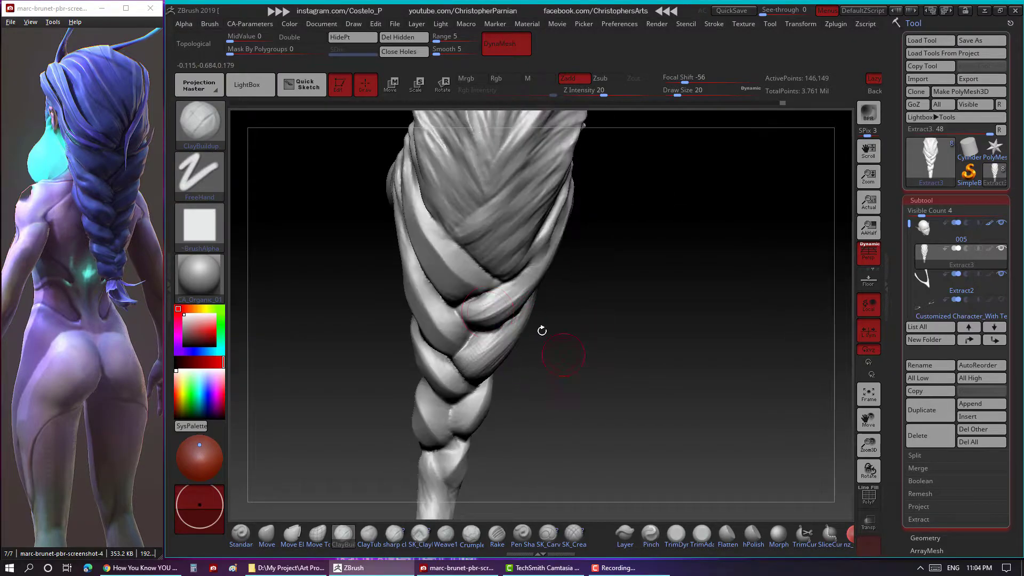
mouse_move(530, 280)
mouse_down()
mouse_move(533, 252)
mouse_move(453, 320)
mouse_move(617, 306)
mouse_move(561, 307)
mouse_move(556, 231)
mouse_up()
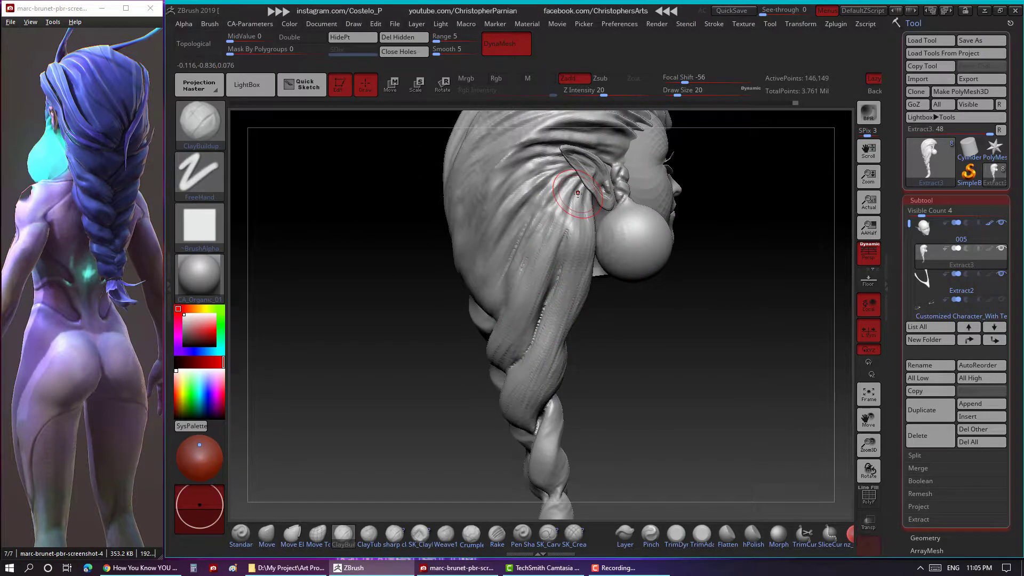
Score strand grooves into the side hair sweeping back behind the ear.
mouse_move(578, 193)
mouse_down()
mouse_move(619, 338)
mouse_move(548, 293)
mouse_move(606, 343)
mouse_move(581, 344)
mouse_move(510, 292)
mouse_up()
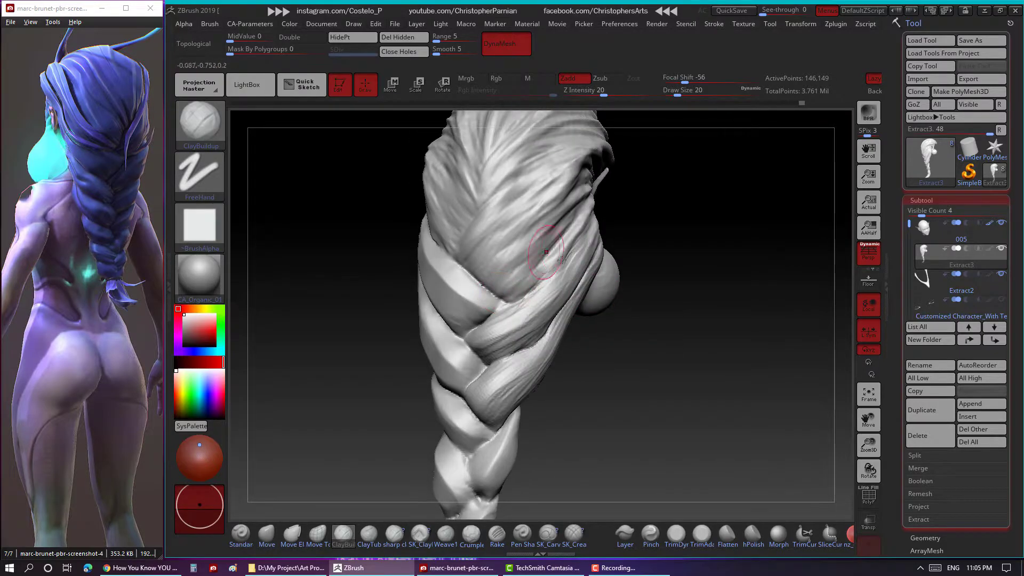
drag(561, 260, 630, 367)
mouse_move(525, 316)
mouse_down()
mouse_move(416, 296)
mouse_move(430, 299)
mouse_up()
mouse_move(359, 300)
mouse_down()
mouse_move(483, 236)
mouse_move(546, 343)
mouse_up()
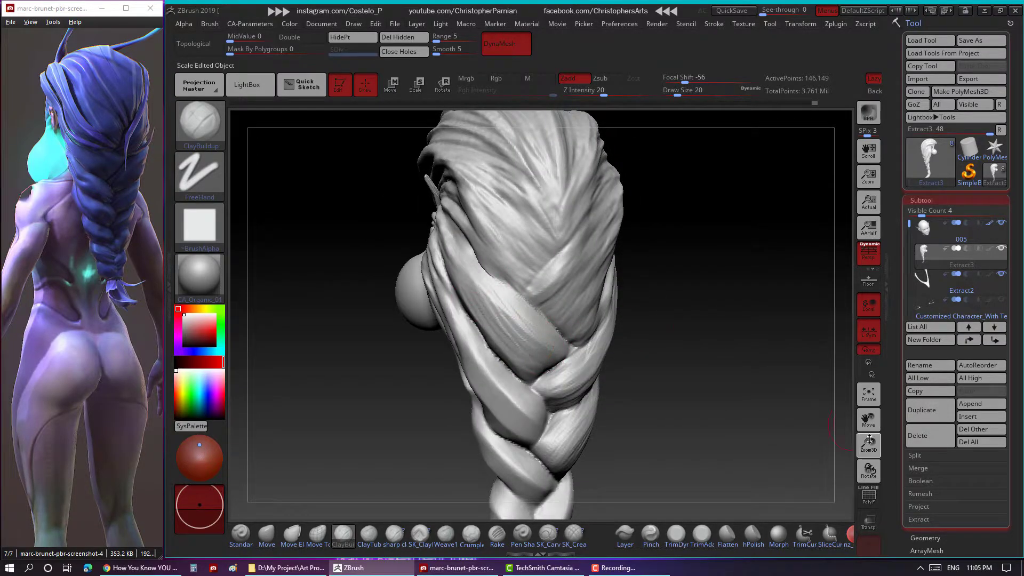
right_drag(511, 322, 484, 251)
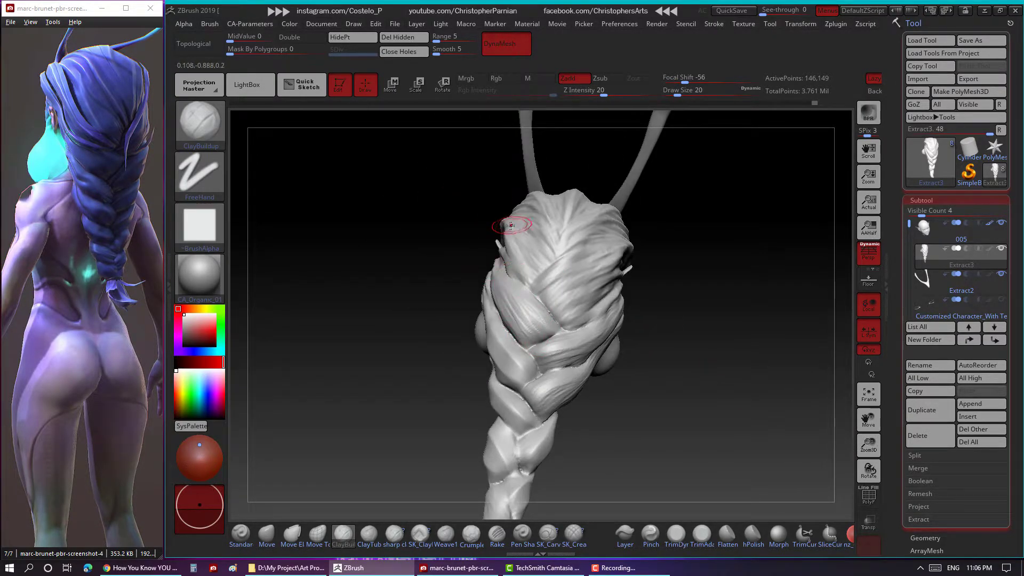
right_drag(537, 308, 531, 332)
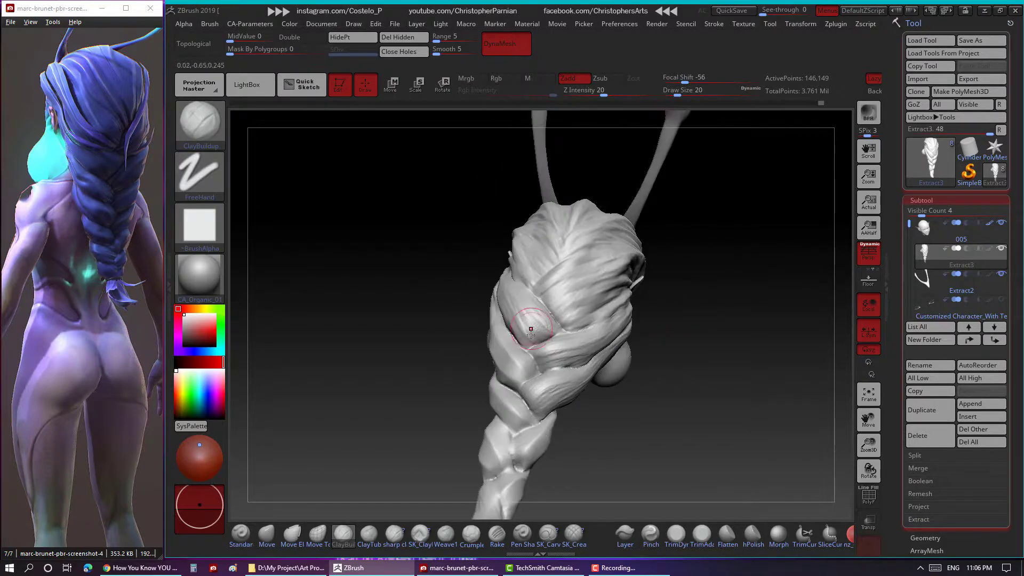
right_drag(634, 397, 537, 316)
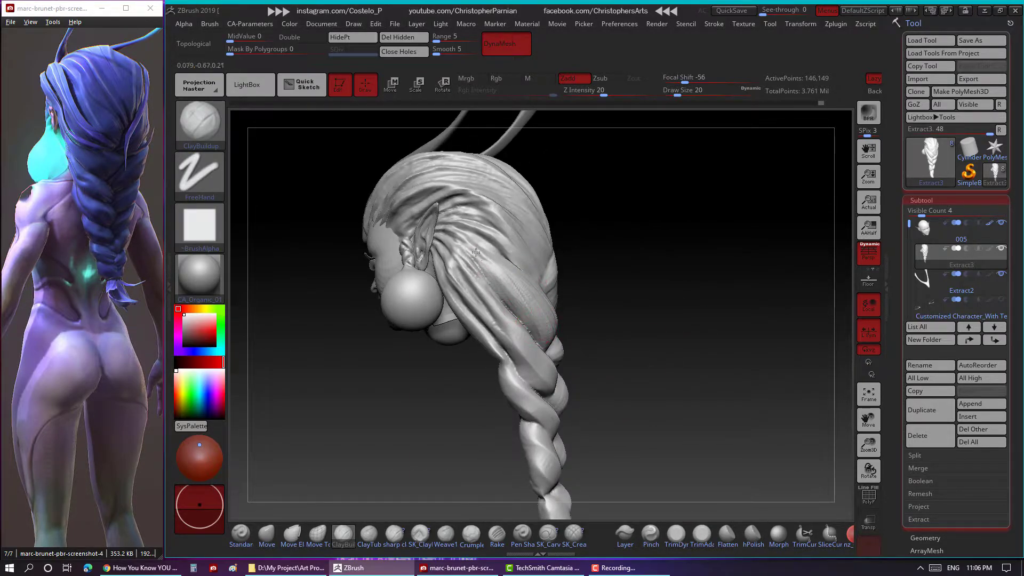
mouse_move(476, 253)
right_down()
mouse_move(649, 253)
mouse_move(689, 240)
right_up()
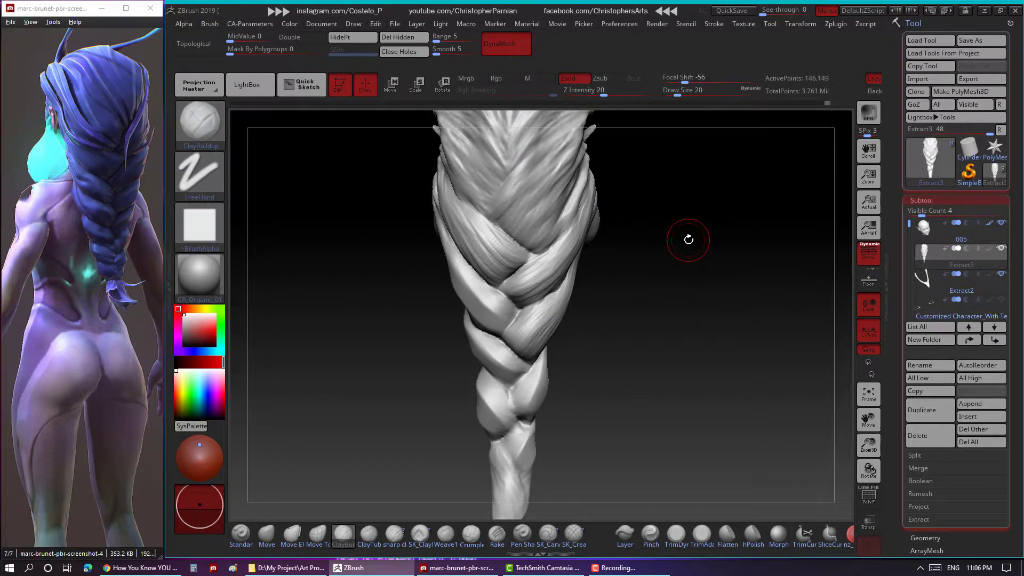
Stroke crease grooves along each middle twist of the braid from several angles.
mouse_move(688, 239)
right_down()
mouse_move(634, 254)
mouse_move(660, 259)
mouse_move(616, 308)
right_up()
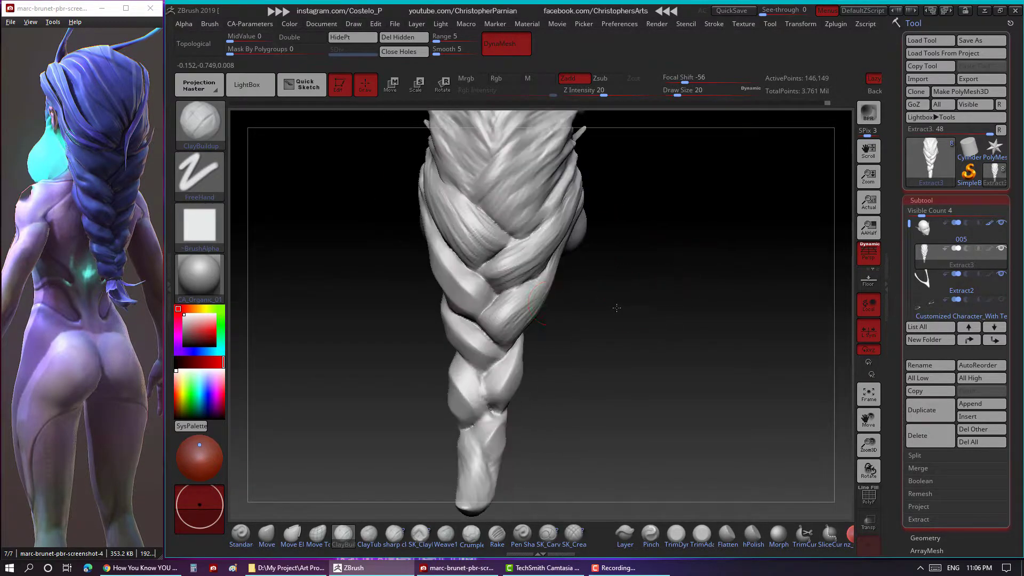
mouse_move(468, 289)
right_down()
mouse_move(513, 313)
mouse_move(496, 265)
mouse_move(469, 298)
mouse_move(532, 259)
mouse_move(502, 248)
right_up()
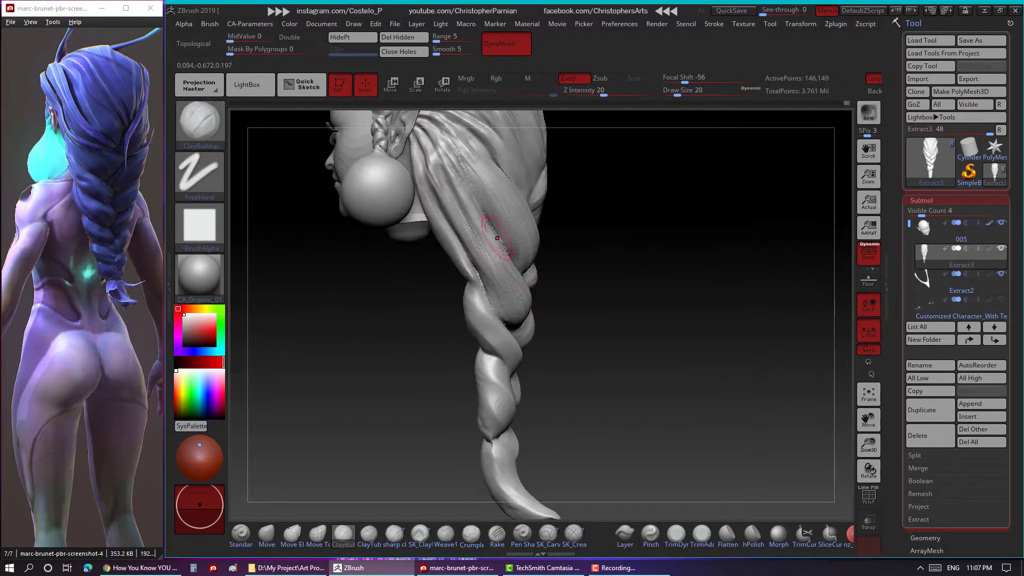
right_drag(639, 303, 694, 306)
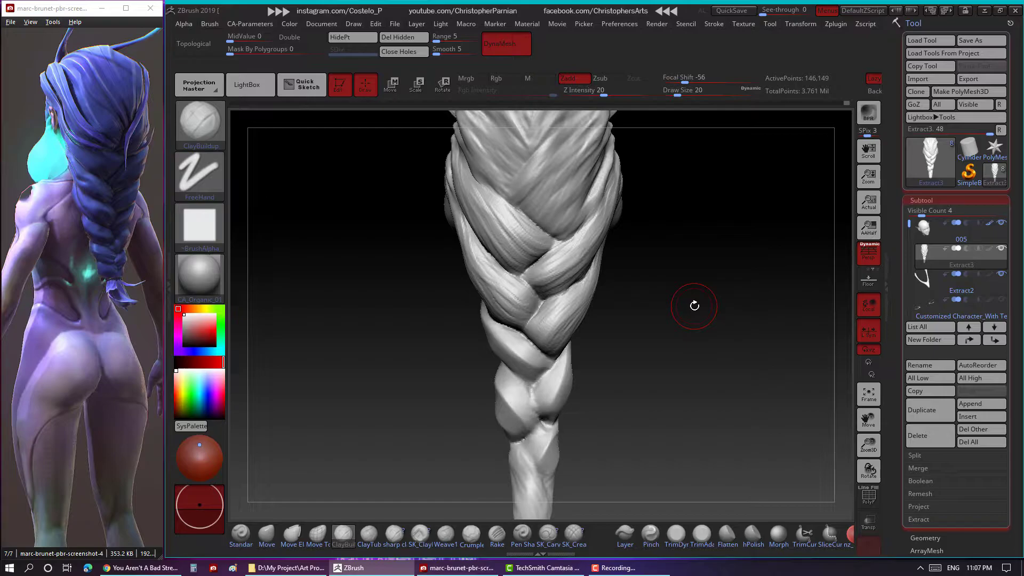
right_drag(673, 279, 513, 304)
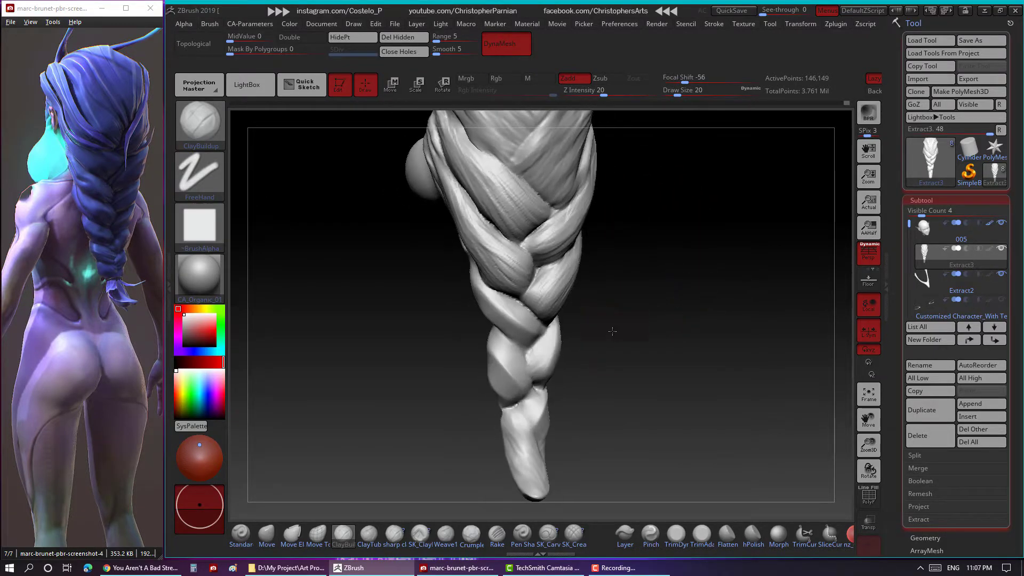
mouse_move(420, 315)
right_down()
mouse_move(518, 303)
mouse_move(469, 312)
mouse_move(547, 337)
mouse_move(459, 282)
right_up()
mouse_move(440, 337)
right_down()
mouse_move(544, 302)
mouse_move(454, 274)
mouse_move(618, 296)
mouse_move(368, 221)
mouse_move(405, 243)
mouse_move(622, 290)
mouse_move(411, 267)
right_up()
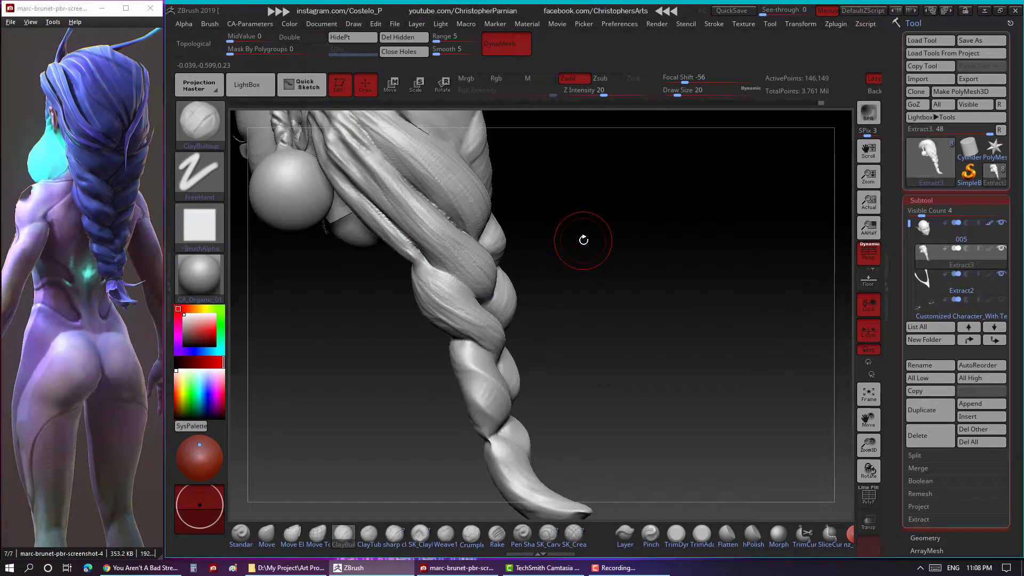
mouse_move(583, 240)
right_down()
mouse_move(663, 297)
mouse_move(650, 254)
mouse_move(536, 295)
right_up()
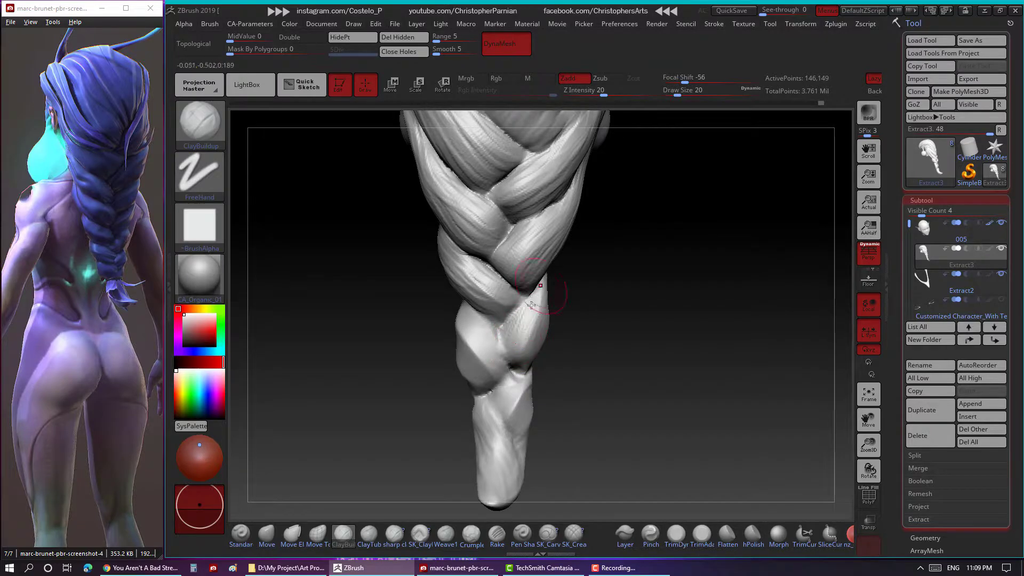
right_drag(523, 330, 550, 310)
mouse_move(574, 272)
right_down()
mouse_move(549, 352)
mouse_move(613, 320)
mouse_move(665, 343)
mouse_move(645, 354)
mouse_move(603, 293)
mouse_move(675, 244)
right_up()
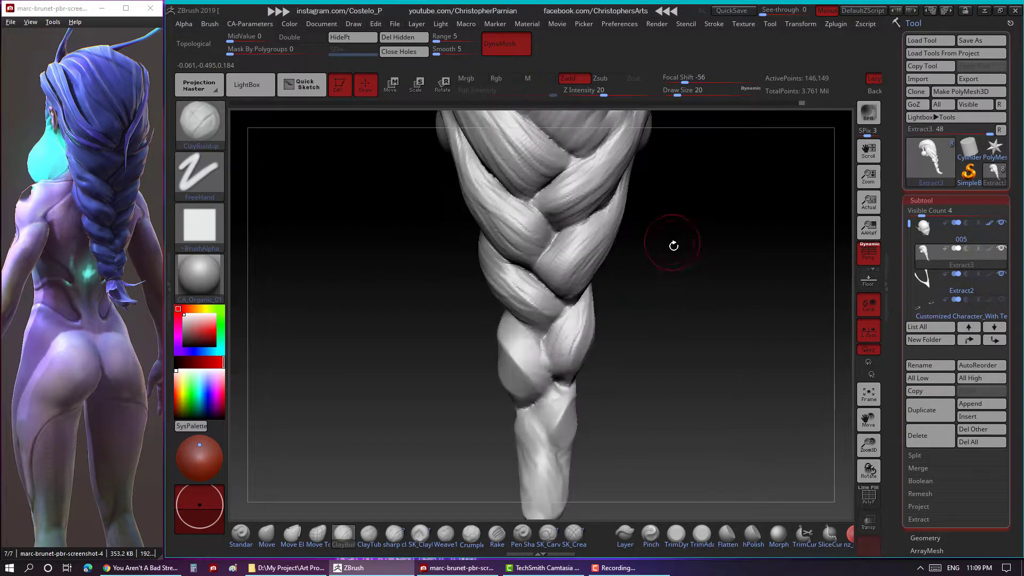
Carve strand grooves along the lower twists and the pointed braid tip.
right_drag(445, 351, 480, 318)
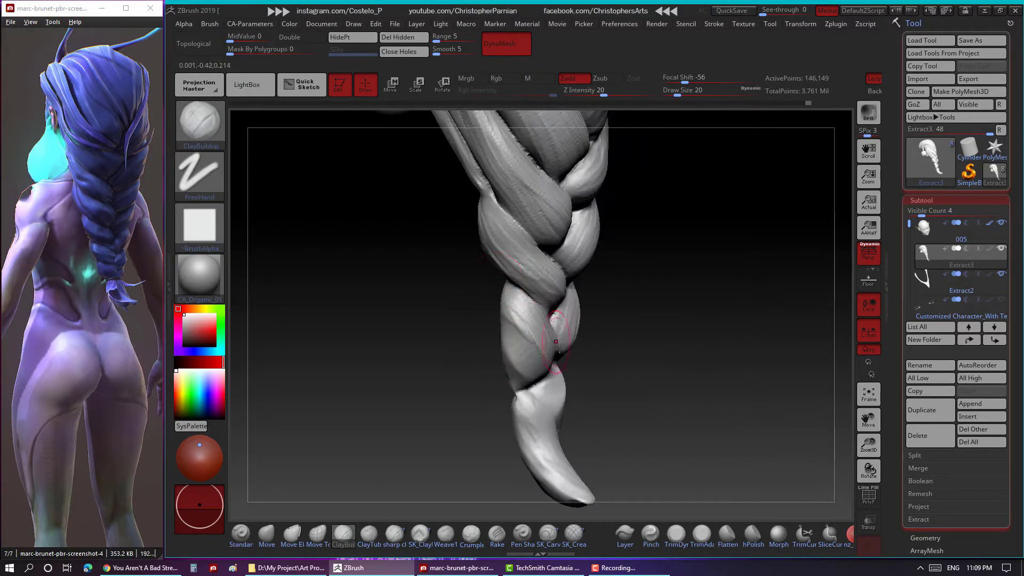
mouse_move(511, 367)
right_down()
mouse_move(499, 247)
mouse_move(613, 343)
mouse_move(511, 372)
mouse_move(448, 361)
mouse_move(499, 296)
right_up()
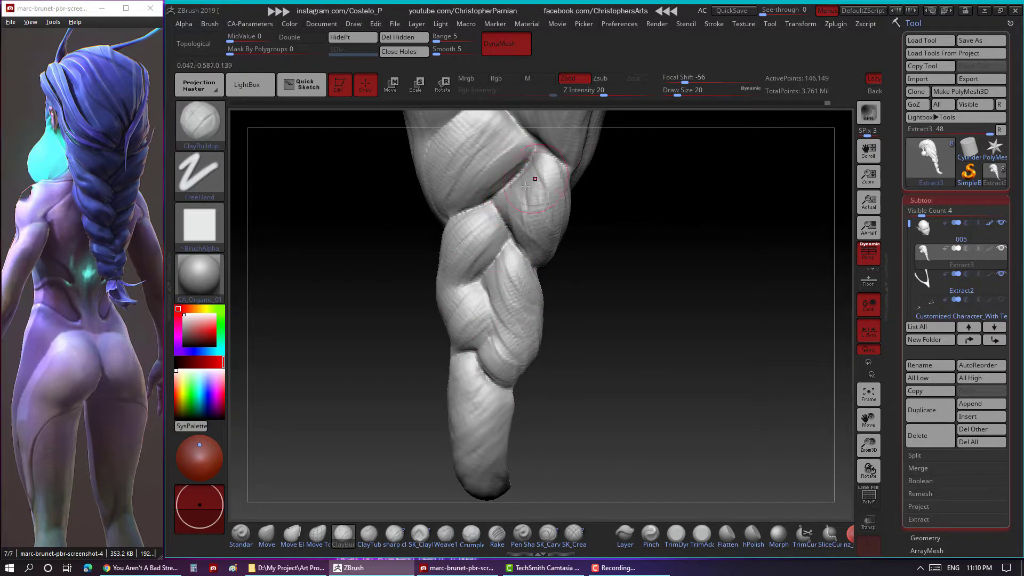
right_drag(555, 212, 541, 308)
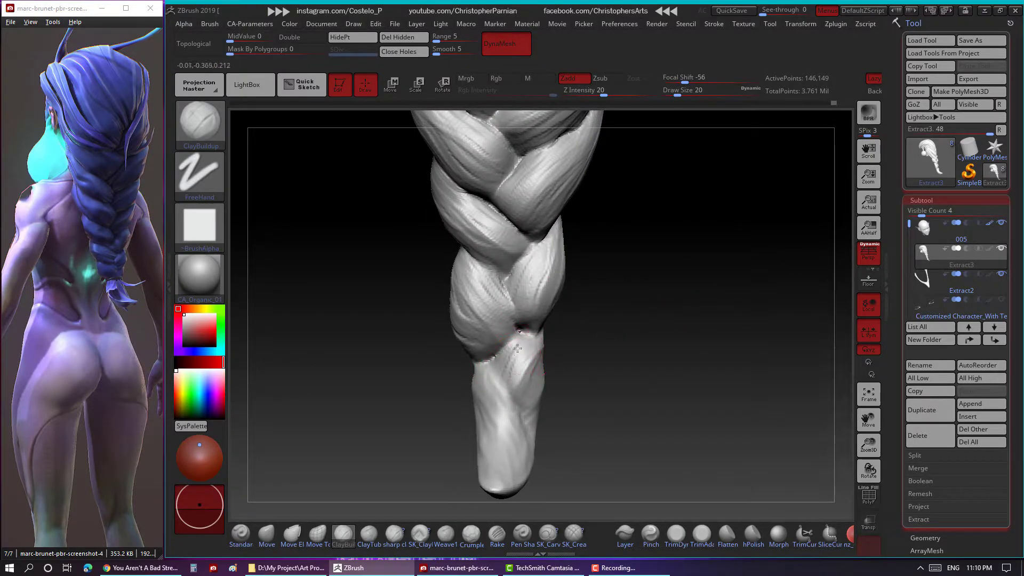
mouse_move(517, 349)
right_down()
mouse_move(606, 385)
mouse_move(561, 373)
mouse_move(591, 384)
mouse_move(651, 370)
mouse_move(649, 395)
mouse_move(464, 297)
right_up()
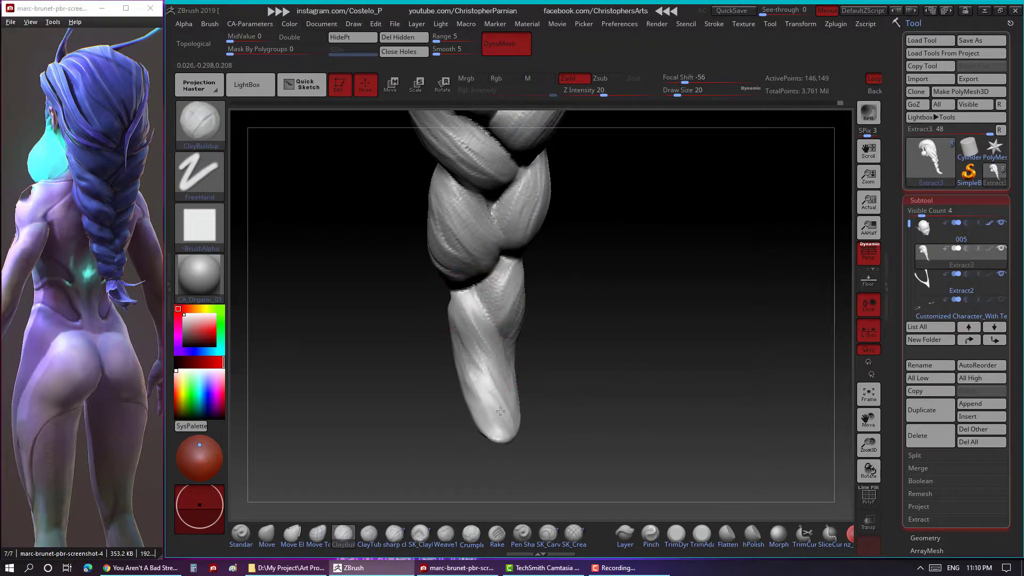
mouse_move(523, 414)
right_down()
mouse_move(587, 382)
mouse_move(510, 354)
right_up()
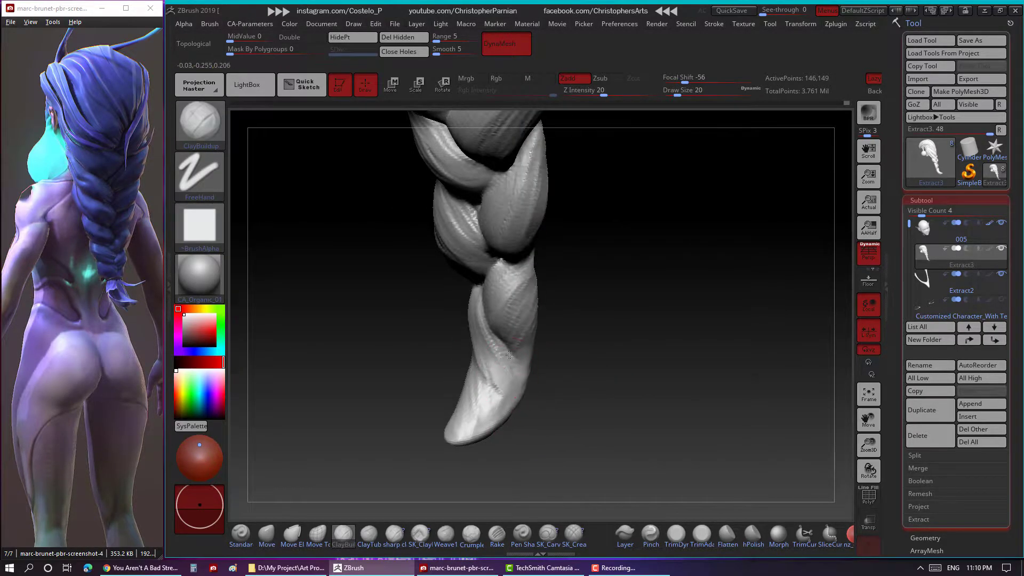
Frame the braid in the canvas and touch up the hair near the head.
click(869, 395)
mouse_move(834, 394)
ctrl+right_down()
mouse_move(690, 329)
mouse_move(602, 242)
mouse_move(516, 250)
mouse_move(533, 341)
mouse_move(569, 320)
mouse_move(563, 355)
mouse_move(613, 348)
mouse_move(603, 292)
mouse_move(687, 339)
ctrl+right_up()
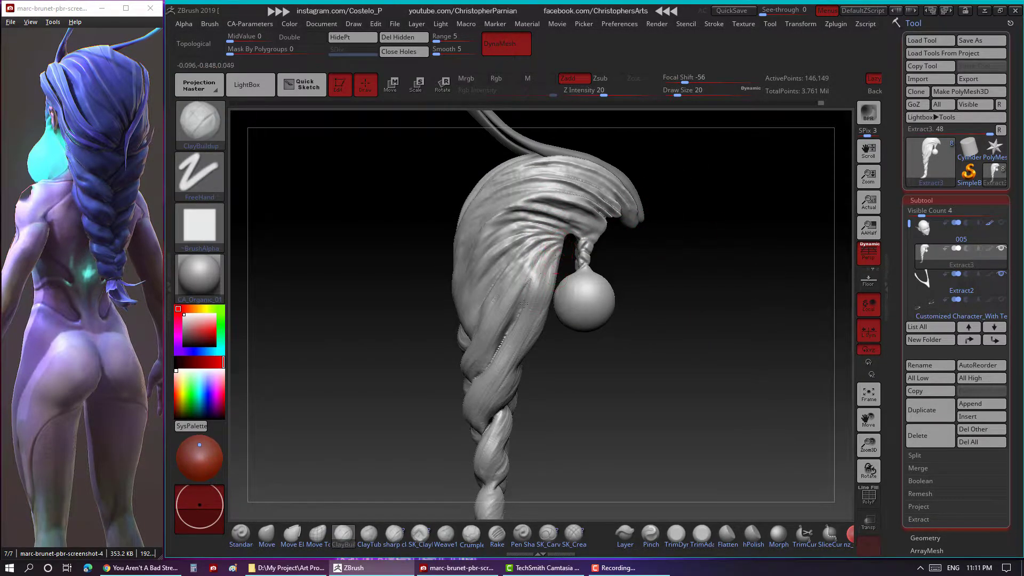
right_drag(658, 256, 558, 226)
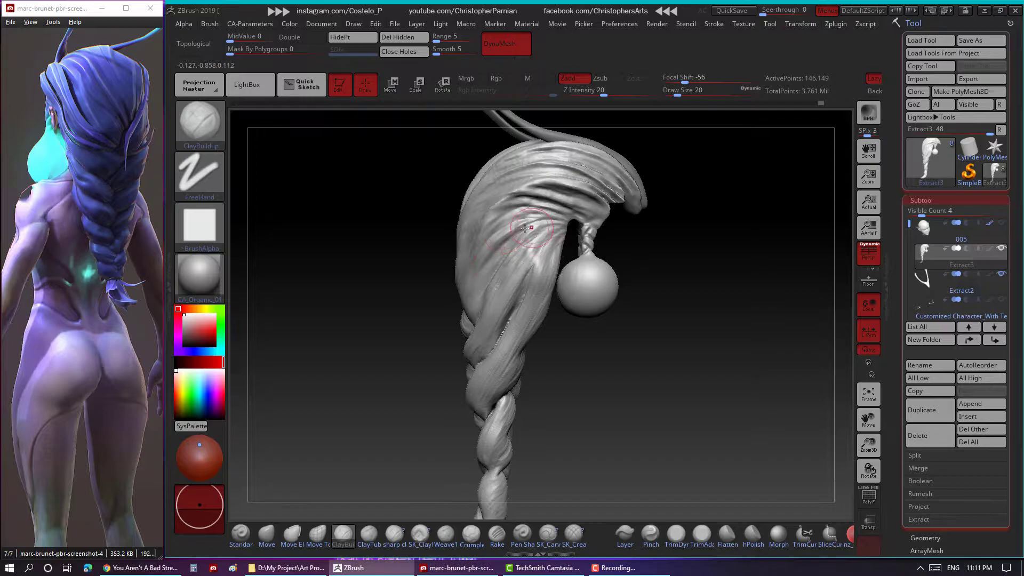
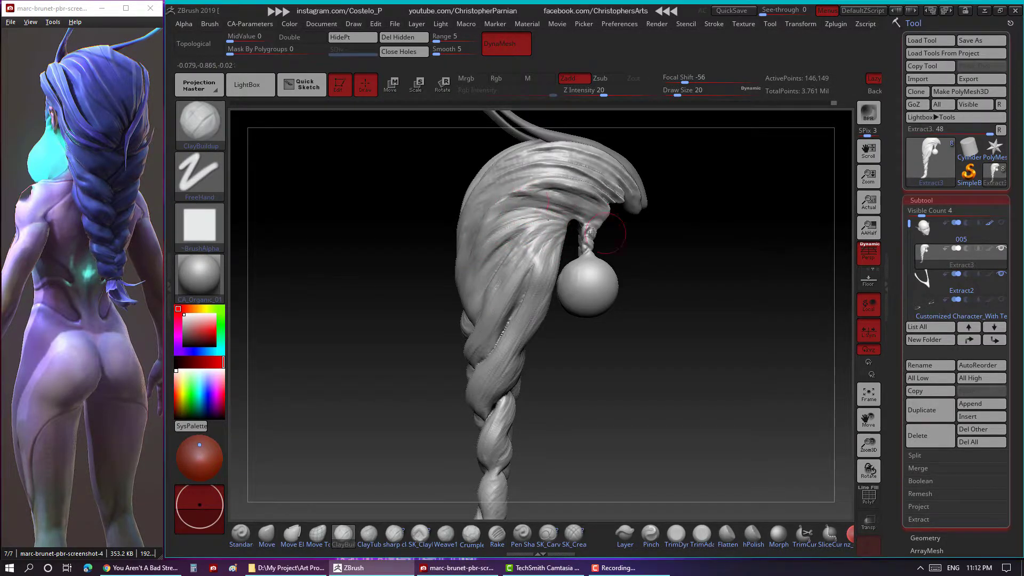
Orbit the hair model to inspect the braid, antenna and both sphere ornaments.
mouse_move(507, 196)
right_down()
mouse_move(640, 246)
mouse_move(686, 225)
right_up()
right_drag(588, 221, 679, 219)
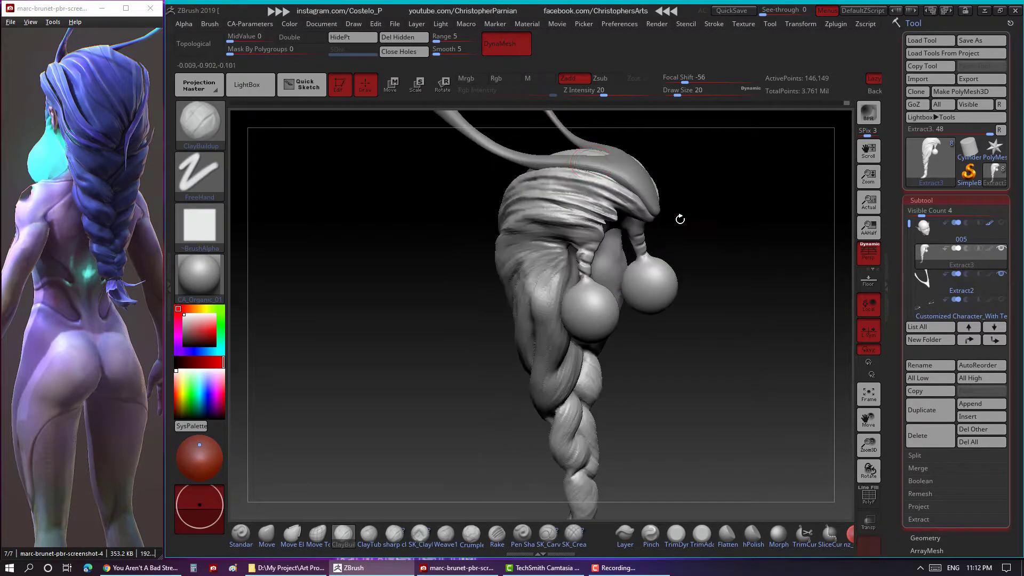
mouse_move(627, 200)
right_down()
mouse_move(714, 216)
mouse_move(646, 214)
right_up()
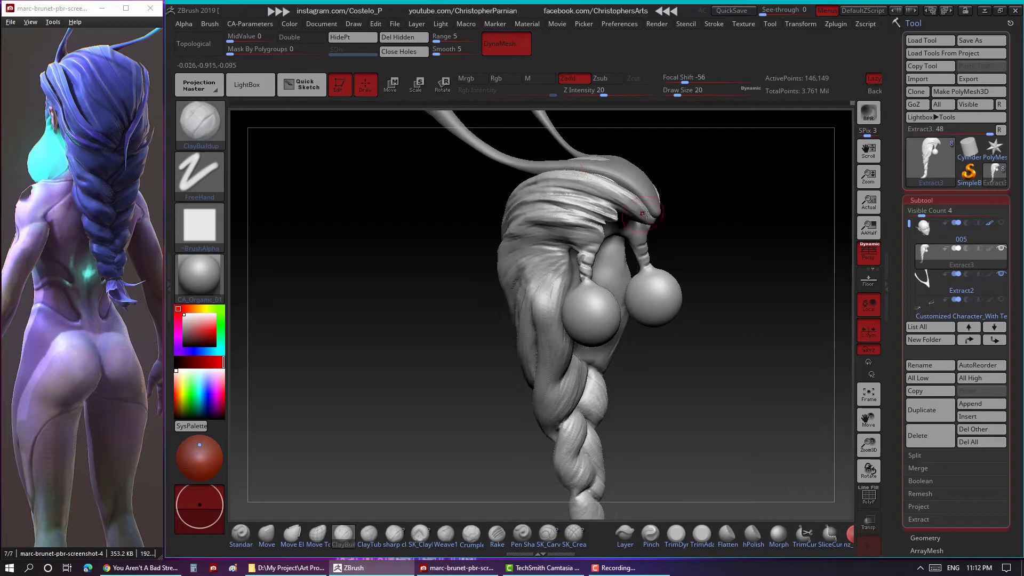
mouse_move(564, 211)
right_down()
mouse_move(600, 213)
mouse_move(531, 212)
right_up()
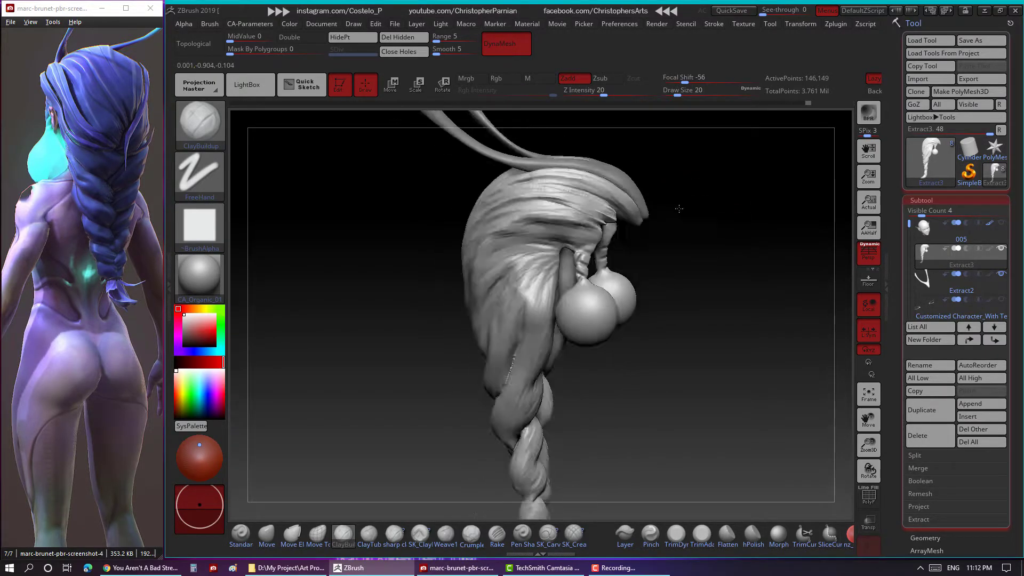
mouse_move(574, 179)
right_down()
mouse_move(677, 331)
mouse_move(651, 259)
mouse_move(544, 220)
mouse_move(480, 301)
mouse_move(448, 318)
right_up()
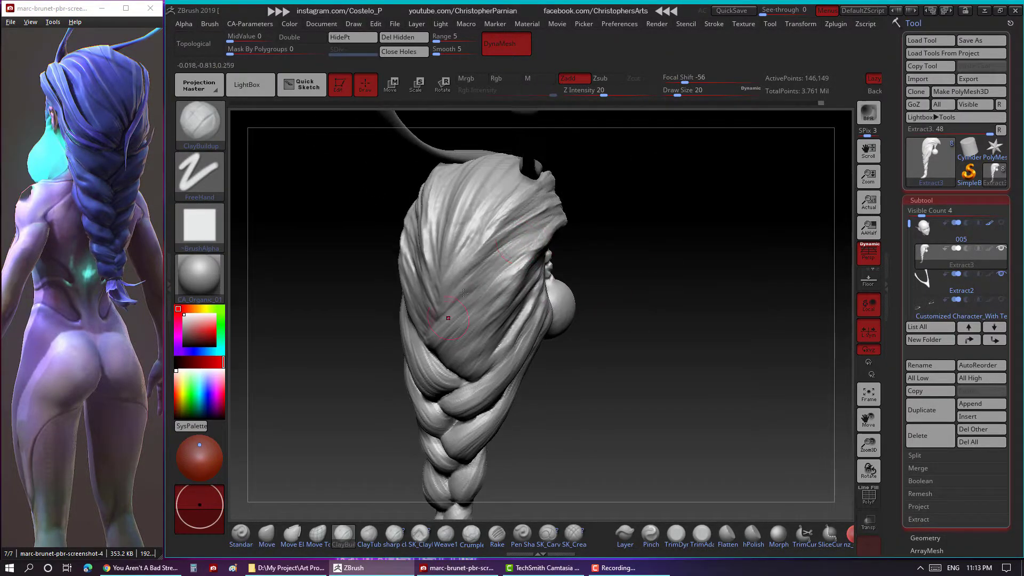
mouse_move(466, 364)
right_down()
mouse_move(545, 300)
mouse_move(754, 293)
mouse_move(652, 240)
mouse_move(469, 286)
mouse_move(547, 268)
right_up()
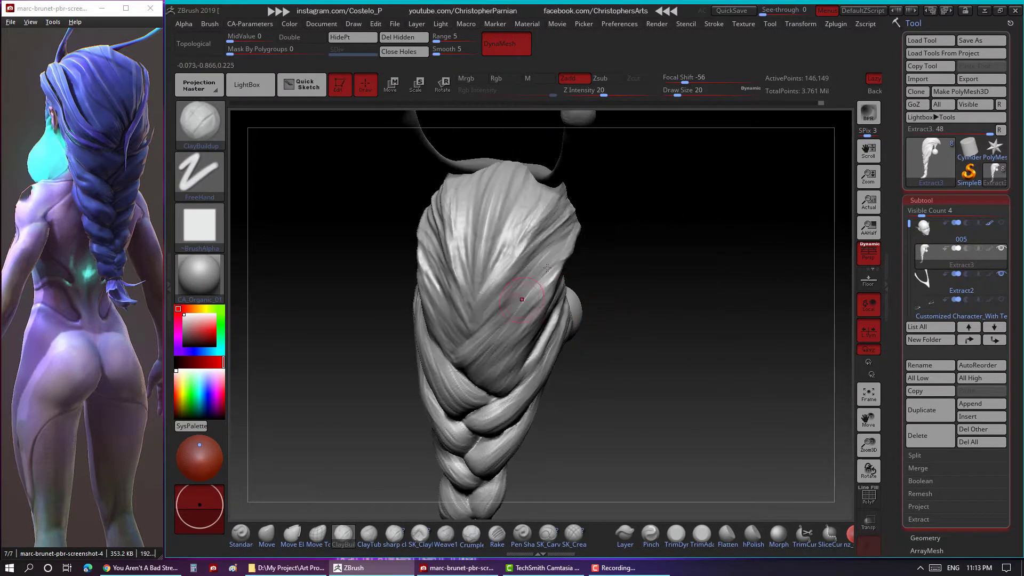
mouse_move(640, 257)
right_down()
mouse_move(715, 222)
mouse_move(697, 212)
mouse_move(543, 265)
right_up()
mouse_move(659, 251)
right_down()
mouse_move(474, 320)
mouse_move(703, 263)
mouse_move(587, 243)
mouse_move(522, 250)
right_up()
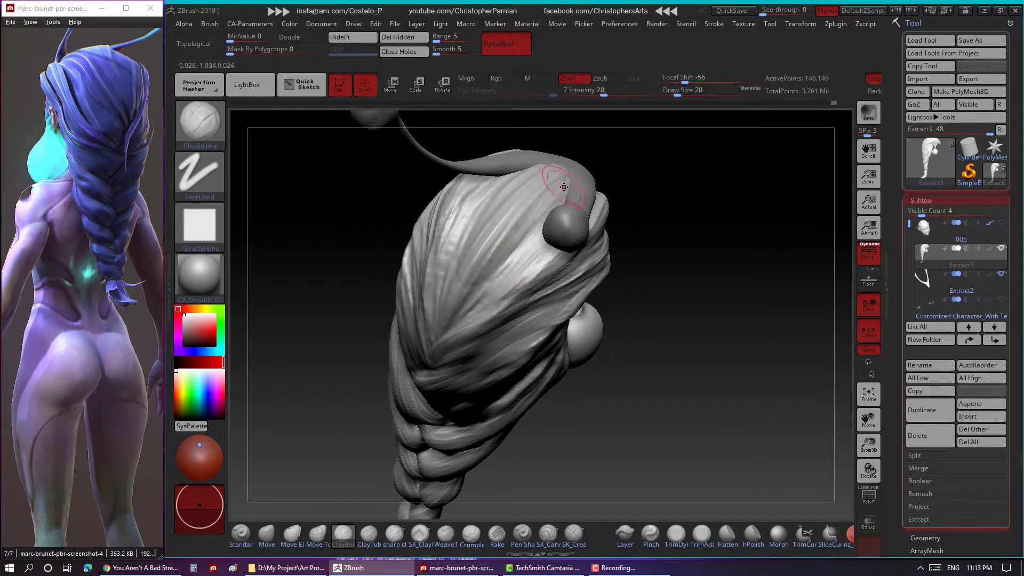
mouse_move(564, 187)
right_down()
mouse_move(570, 249)
mouse_move(587, 246)
mouse_move(670, 349)
mouse_move(558, 248)
right_up()
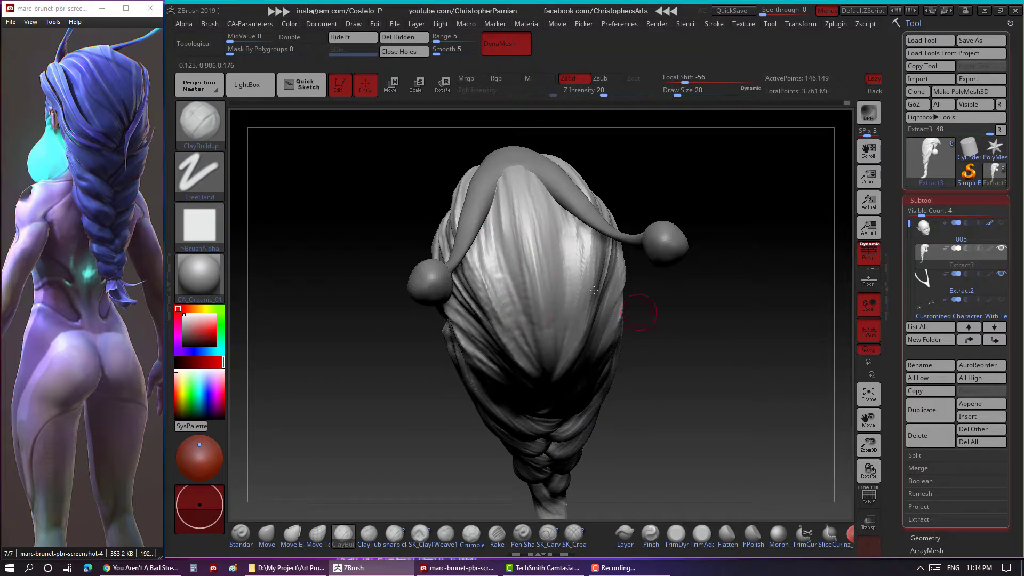
right_drag(636, 319, 523, 238)
mouse_move(729, 335)
right_down()
mouse_move(515, 230)
mouse_move(546, 326)
mouse_move(595, 263)
right_up()
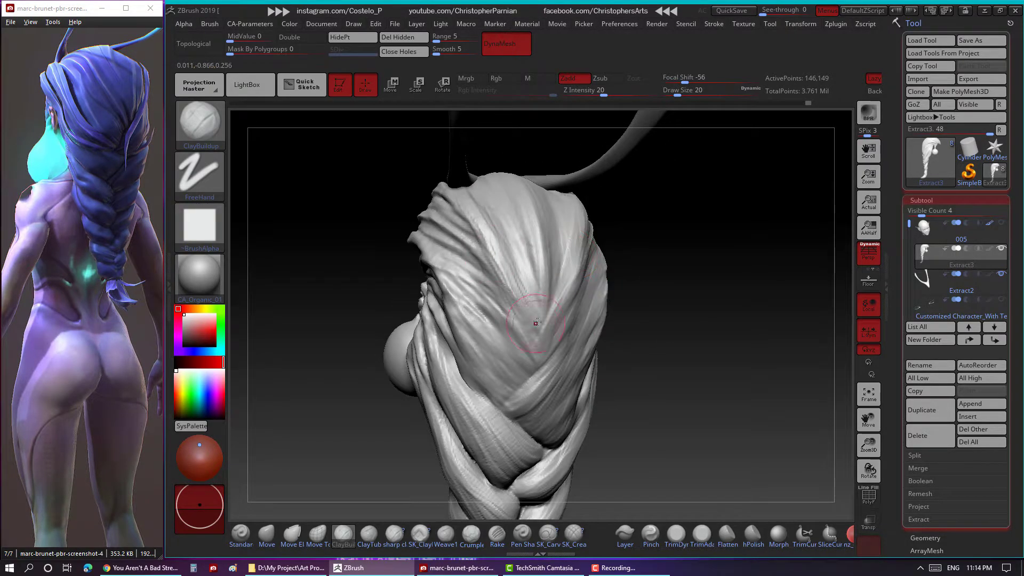
mouse_move(648, 311)
right_down()
mouse_move(440, 261)
mouse_move(448, 277)
right_up()
mouse_move(672, 294)
right_down()
mouse_move(694, 291)
mouse_move(670, 320)
mouse_move(709, 263)
mouse_move(658, 224)
mouse_move(704, 286)
mouse_move(736, 267)
right_up()
Zoom out and orbit the hair to a three-quarter view with both spheres visible.
drag(869, 441, 672, 270)
mouse_move(672, 270)
right_down()
mouse_move(475, 254)
mouse_move(675, 205)
mouse_move(670, 258)
mouse_move(542, 235)
mouse_move(551, 247)
mouse_move(538, 251)
mouse_move(587, 240)
mouse_move(496, 242)
right_up()
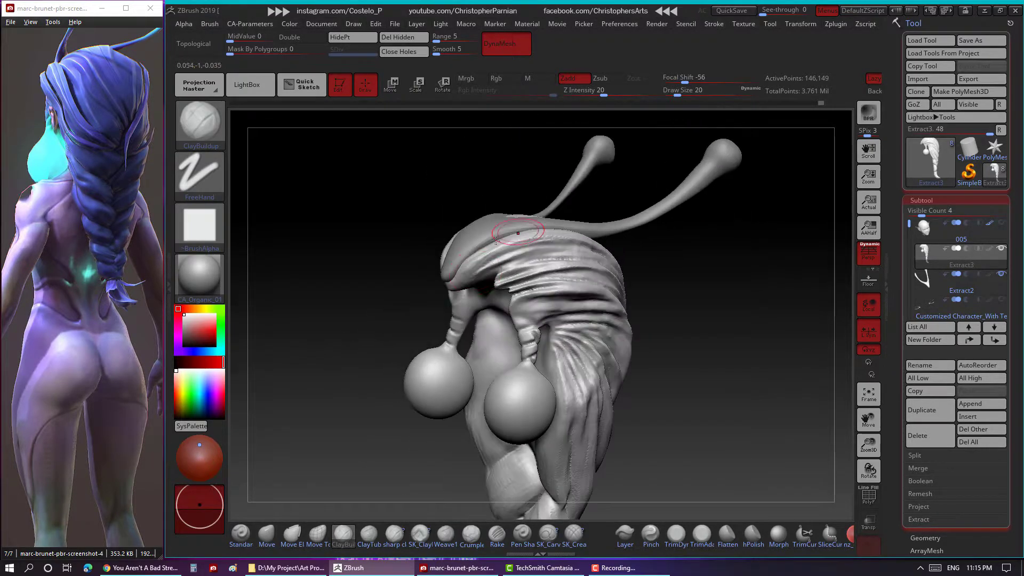
right_drag(680, 265, 680, 244)
mouse_move(521, 274)
right_down()
mouse_move(601, 247)
mouse_move(438, 266)
right_up()
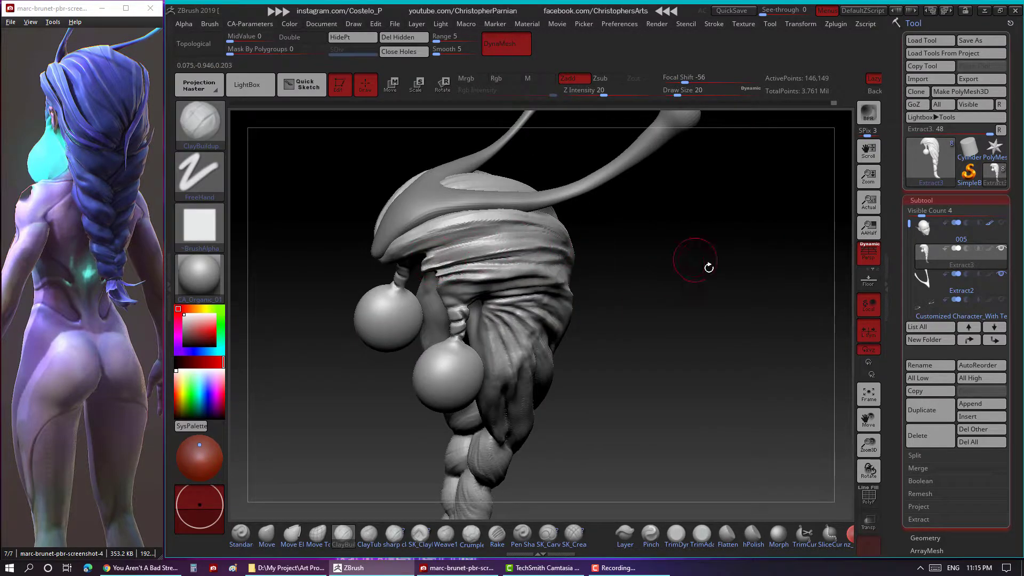
right_drag(709, 268, 458, 263)
mouse_move(512, 224)
right_down()
mouse_move(454, 235)
mouse_move(703, 249)
mouse_move(520, 268)
right_up()
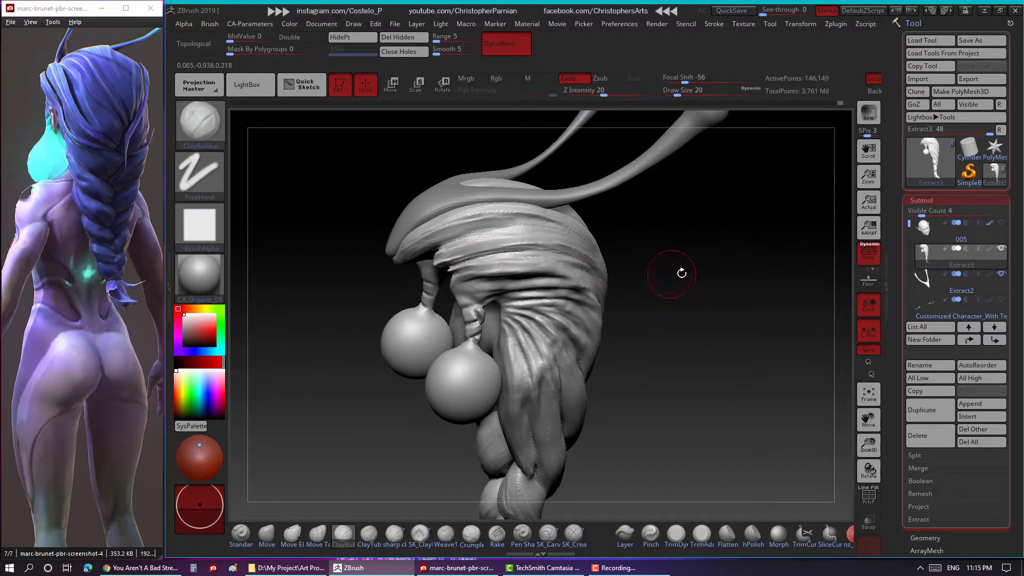
mouse_move(681, 273)
right_down()
mouse_move(670, 302)
mouse_move(674, 259)
mouse_move(523, 240)
right_up()
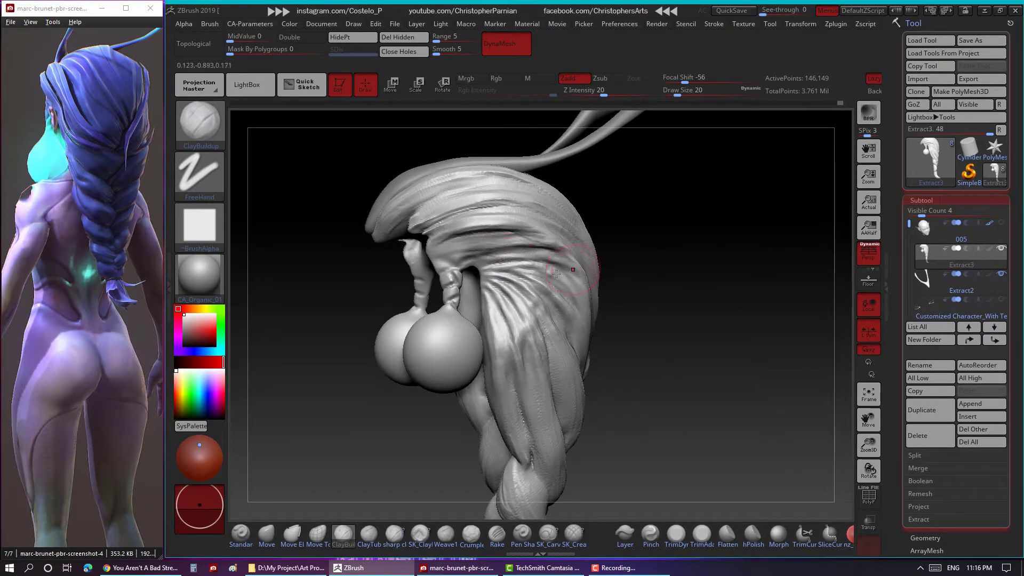
right_drag(534, 365, 492, 284)
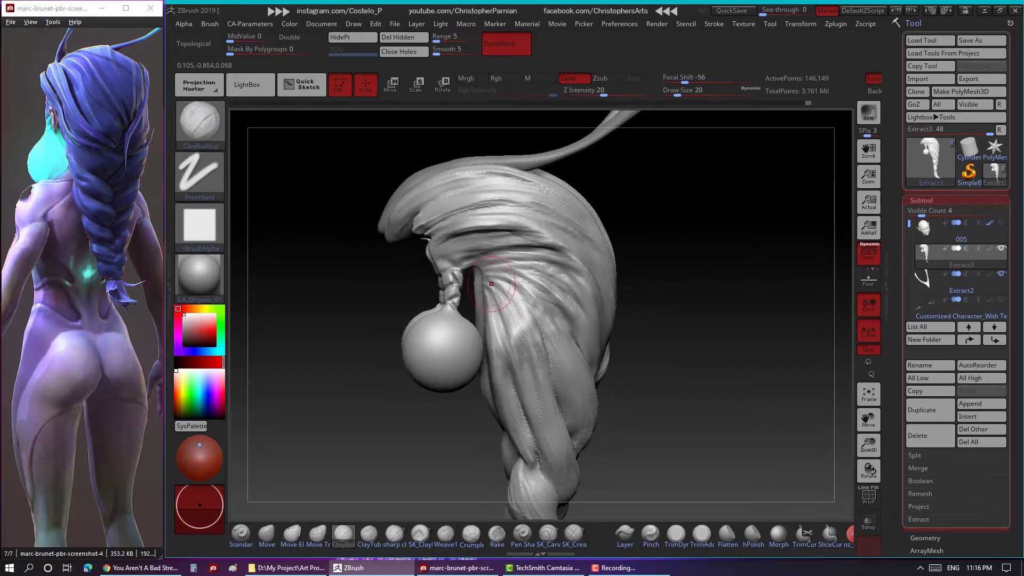
mouse_move(706, 283)
right_down()
mouse_move(661, 236)
mouse_move(689, 214)
mouse_move(629, 229)
mouse_move(536, 190)
mouse_move(636, 187)
mouse_move(612, 224)
mouse_move(551, 237)
mouse_move(667, 245)
mouse_move(450, 250)
right_up()
mouse_move(541, 224)
right_down()
mouse_move(807, 366)
mouse_move(820, 391)
mouse_move(768, 313)
mouse_move(816, 395)
right_up()
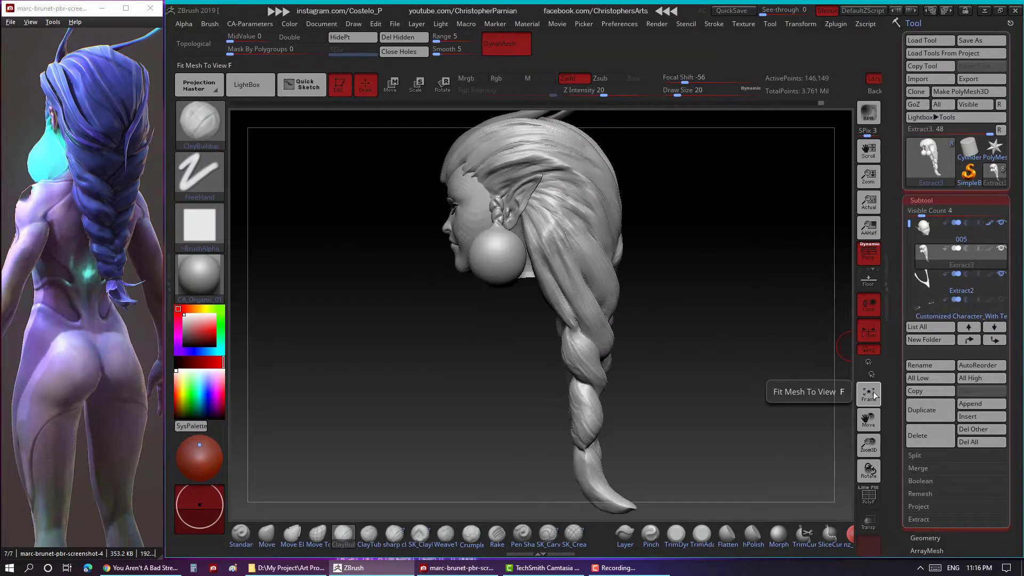
drag(870, 441, 703, 284)
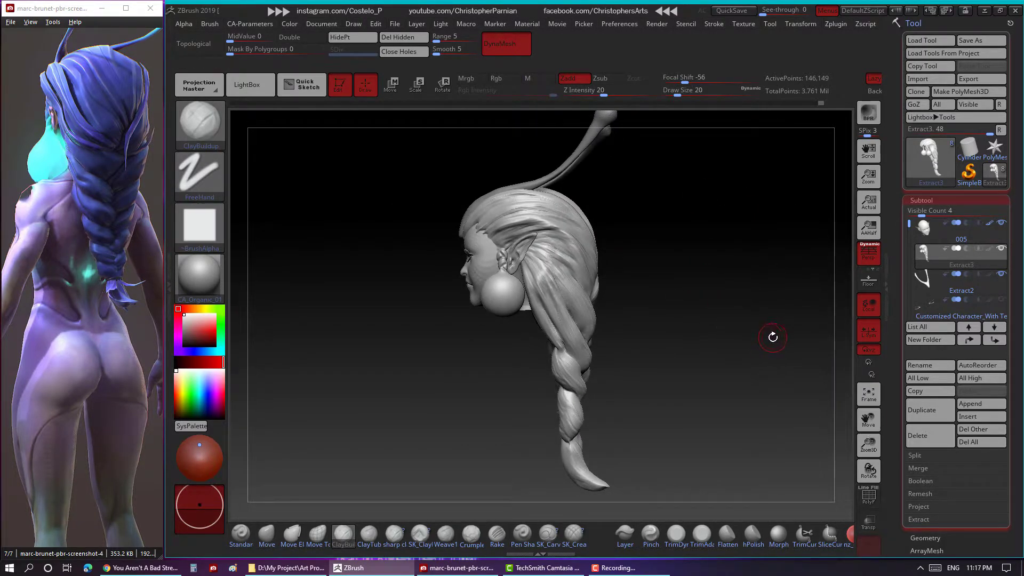
mouse_move(764, 340)
mouse_down()
mouse_move(693, 346)
mouse_move(719, 350)
mouse_up()
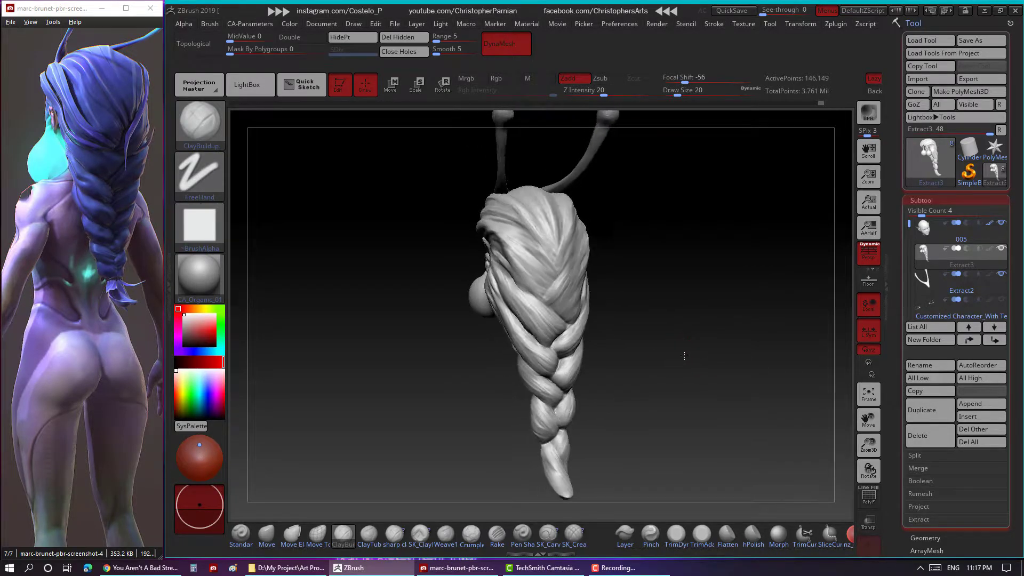
Try the SK_Crease brush, revert to ClayBuildup, and add a light clay stroke along the hair.
click(573, 534)
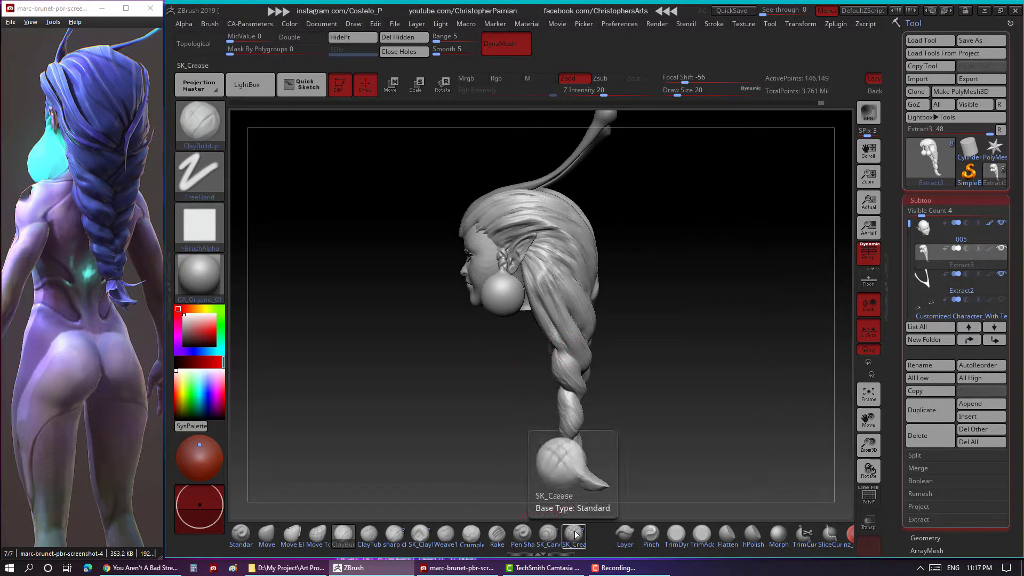
mouse_move(584, 370)
right_down()
mouse_move(577, 351)
mouse_move(548, 352)
right_up()
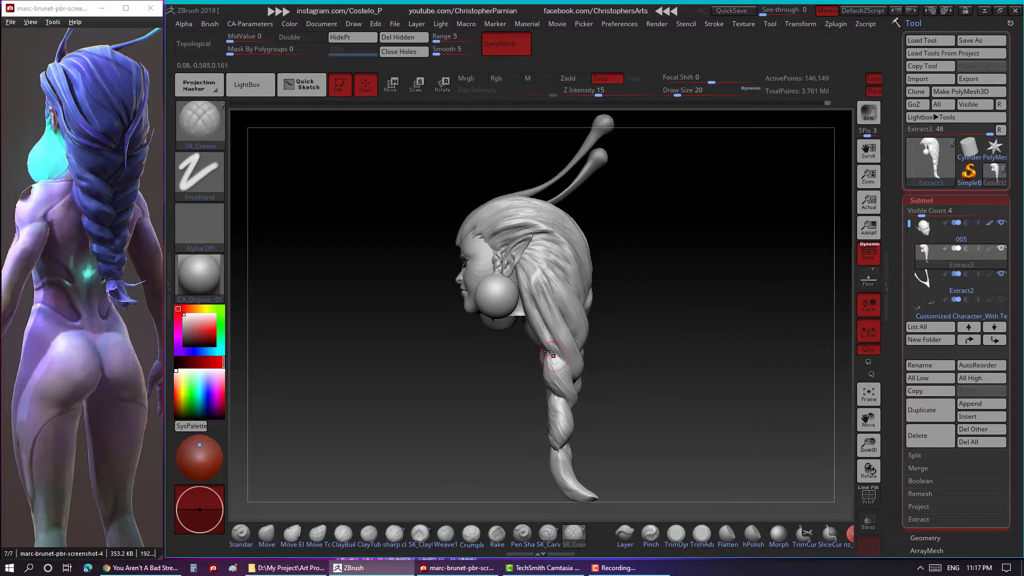
key(b)
key(c)
key(b)
mouse_move(596, 338)
mouse_down()
mouse_move(598, 326)
mouse_move(687, 285)
mouse_up()
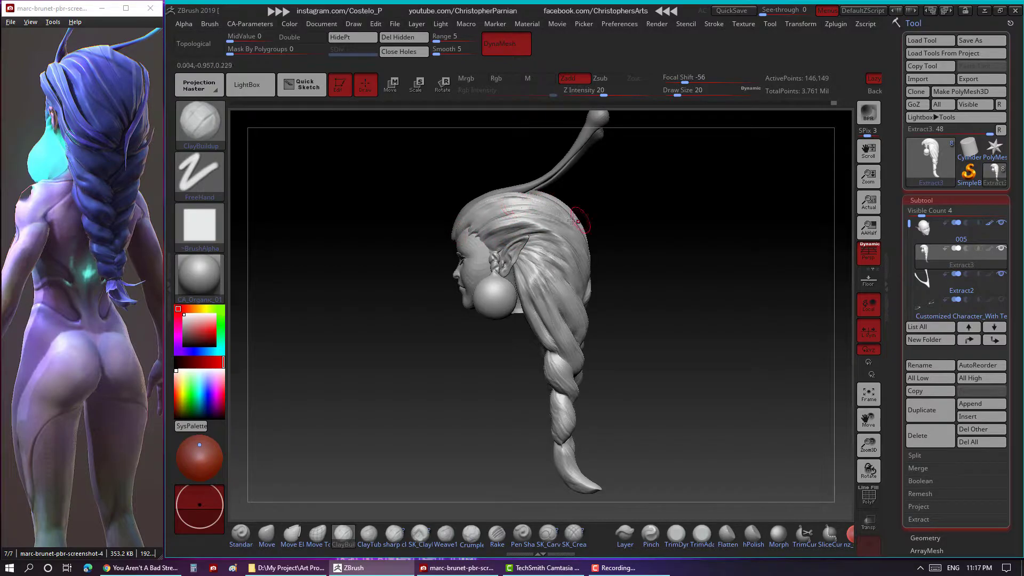
drag(563, 238, 578, 288)
Turn the head to a back view and save the tool over 004.ZTL.
alt+drag(643, 342, 559, 305)
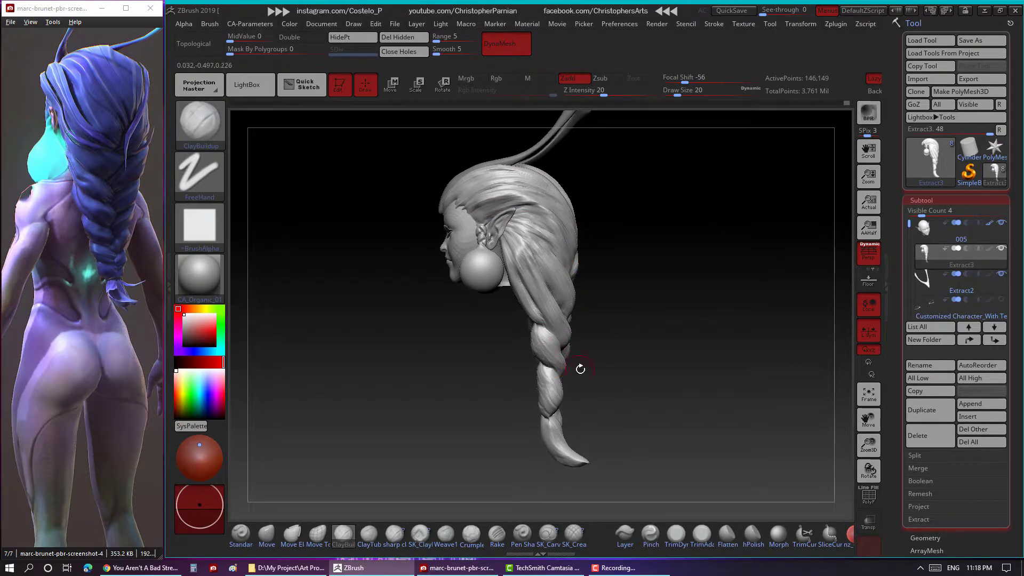
alt+drag(580, 369, 569, 345)
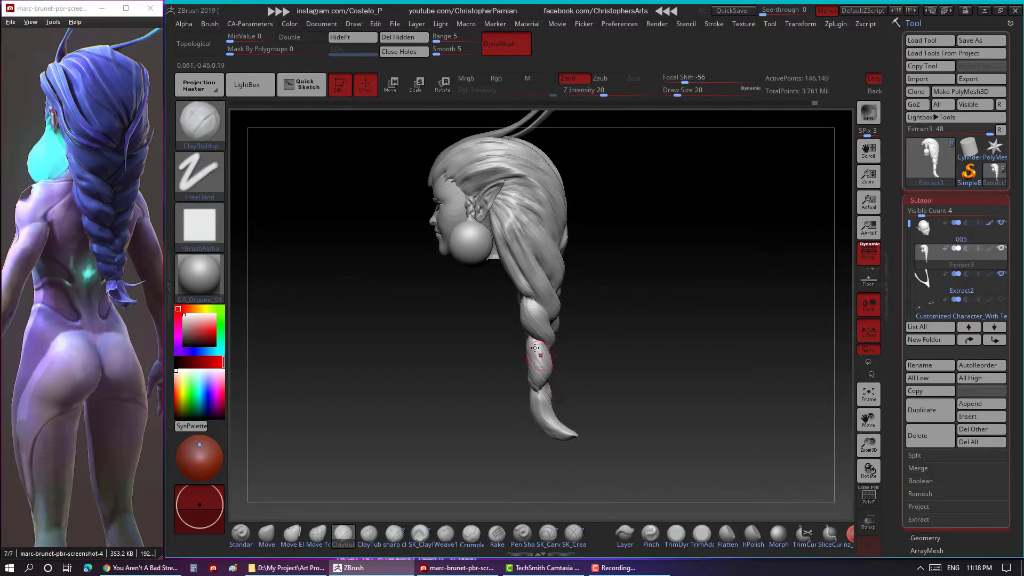
drag(562, 415, 600, 345)
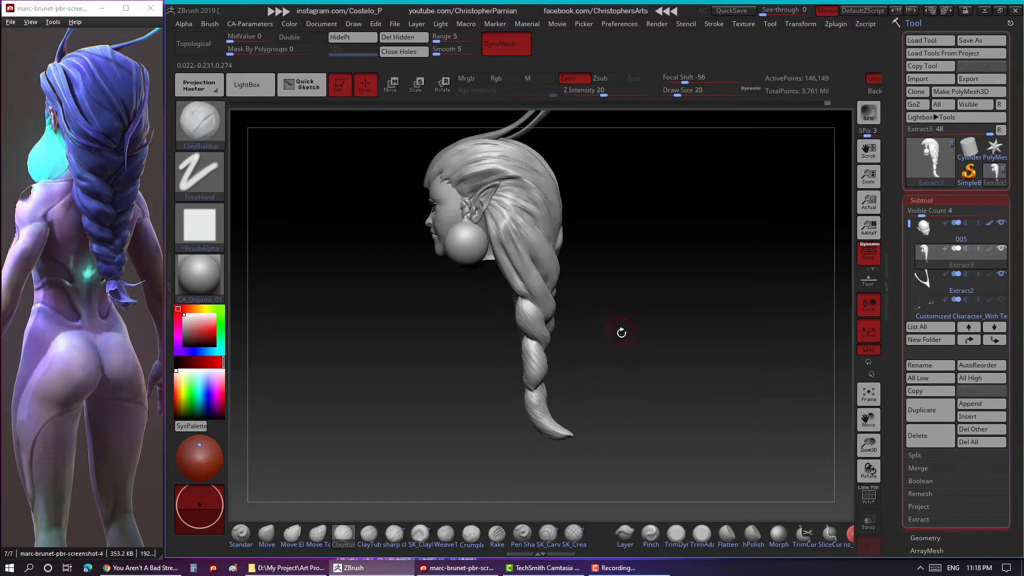
mouse_move(670, 388)
mouse_down()
mouse_move(564, 428)
mouse_move(572, 421)
mouse_move(552, 392)
mouse_move(615, 330)
mouse_up()
mouse_move(677, 263)
mouse_down()
mouse_move(720, 291)
mouse_move(702, 288)
mouse_up()
key(ctrl+s)
key(Return)
click(543, 288)
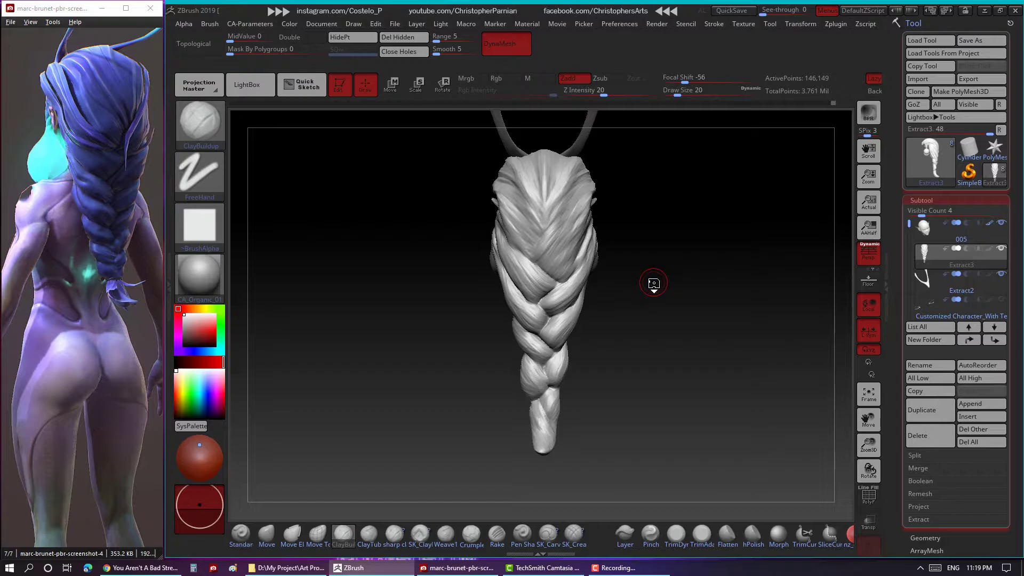
drag(699, 246, 640, 231)
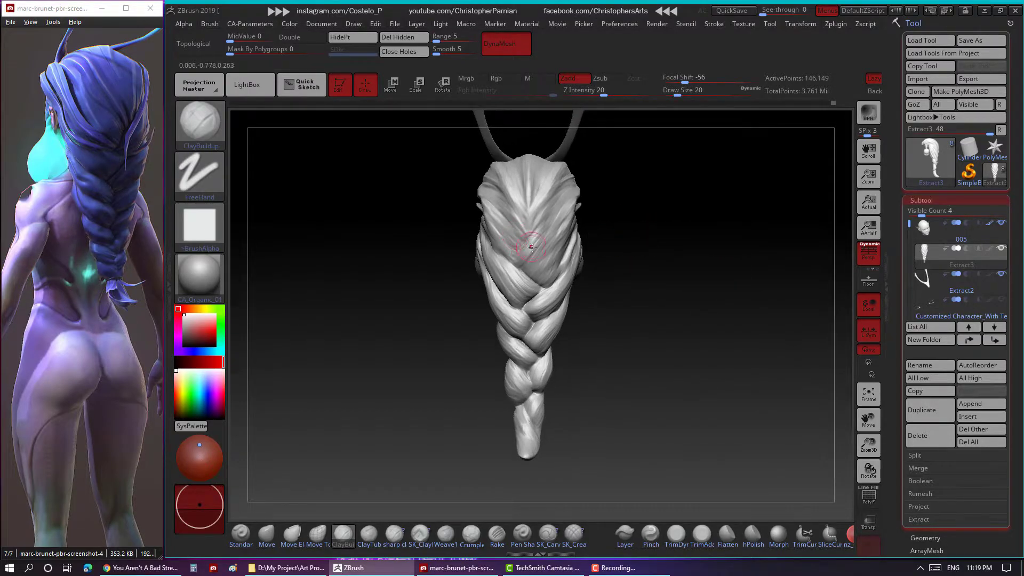
Lower the ClayBuildup brush size and intensity in the top shelf.
drag(598, 93, 592, 92)
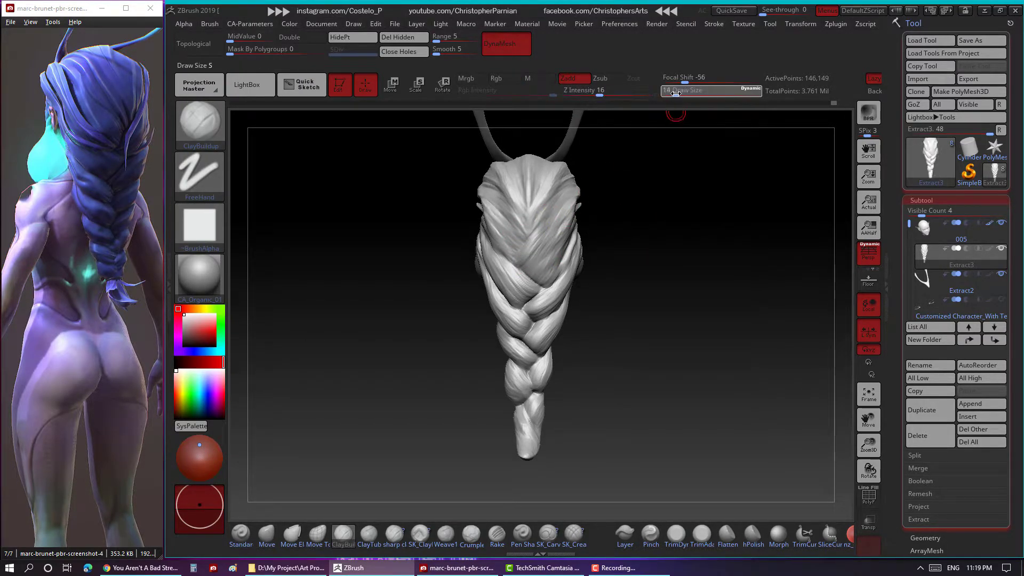
drag(678, 91, 675, 91)
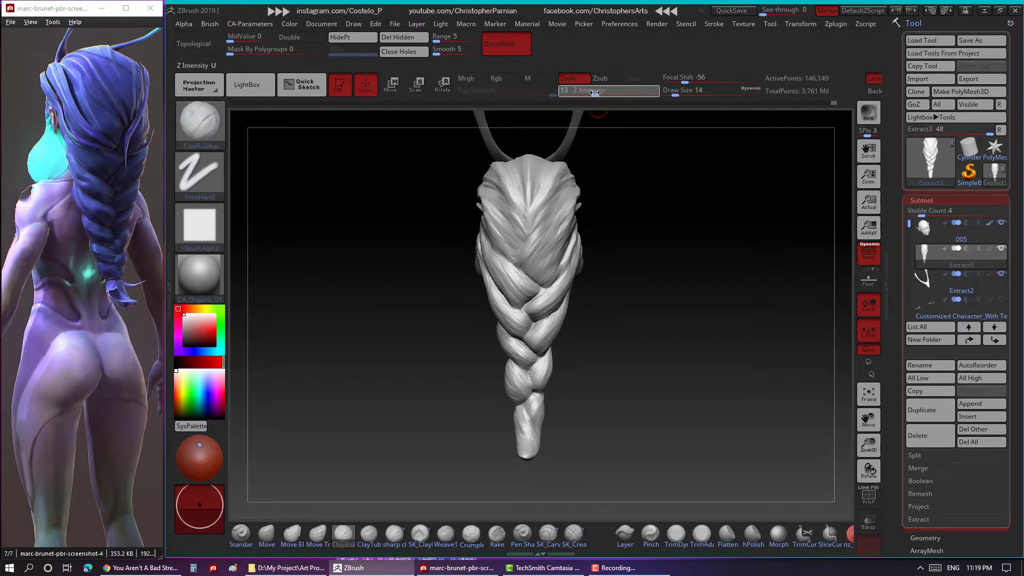
drag(594, 91, 584, 93)
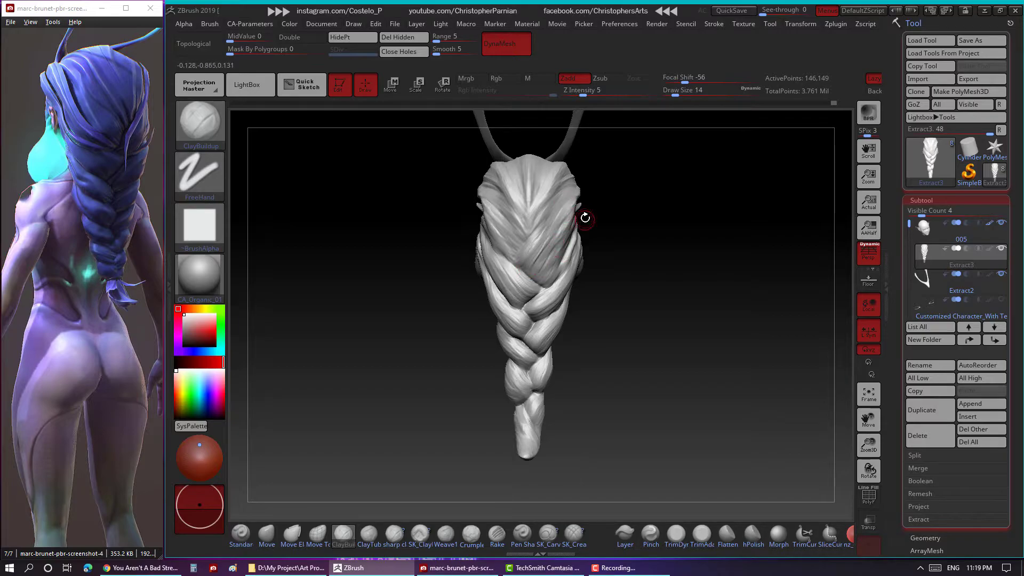
Orbit the braid to inspect it from the back, side and three-quarter views.
drag(590, 285, 629, 292)
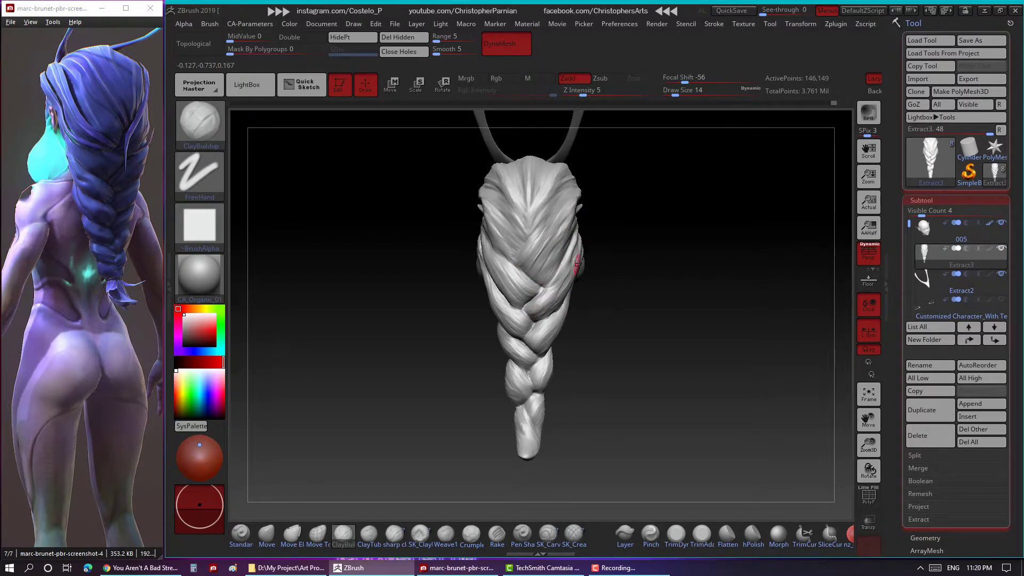
drag(578, 262, 599, 278)
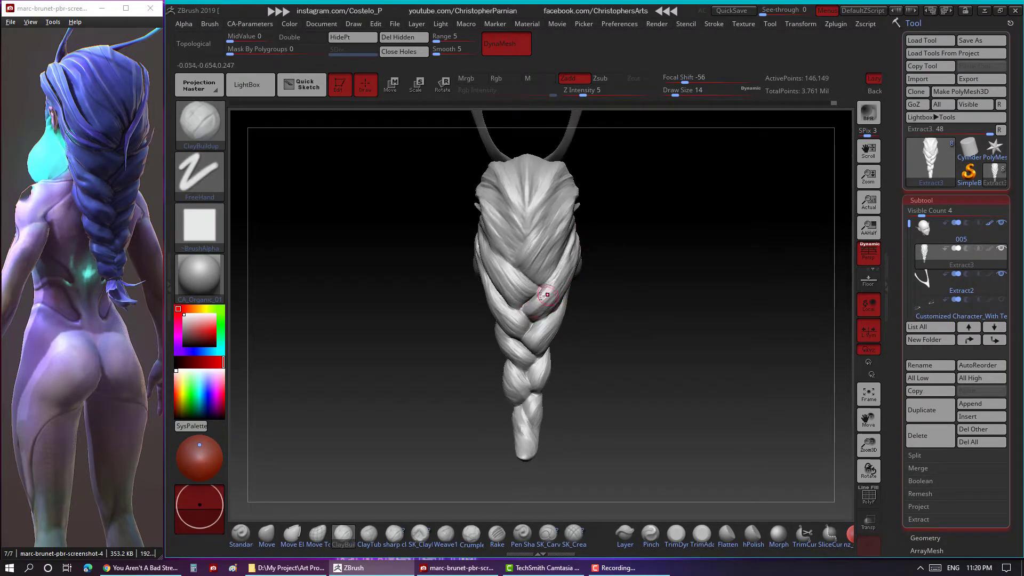
mouse_move(545, 295)
mouse_down()
mouse_move(586, 240)
mouse_move(613, 254)
mouse_up()
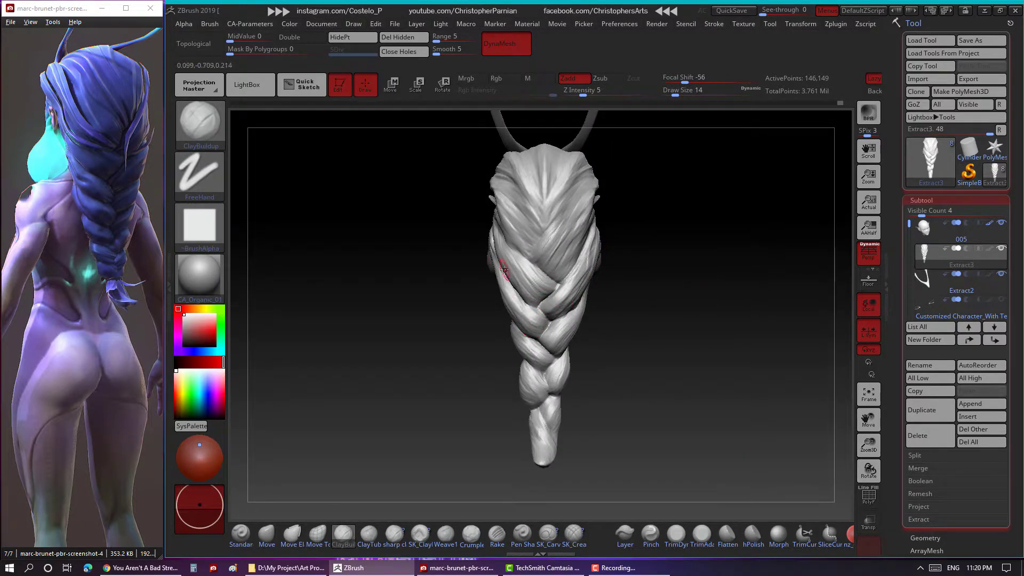
mouse_move(557, 344)
mouse_down()
mouse_move(602, 326)
mouse_move(562, 328)
mouse_move(551, 340)
mouse_up()
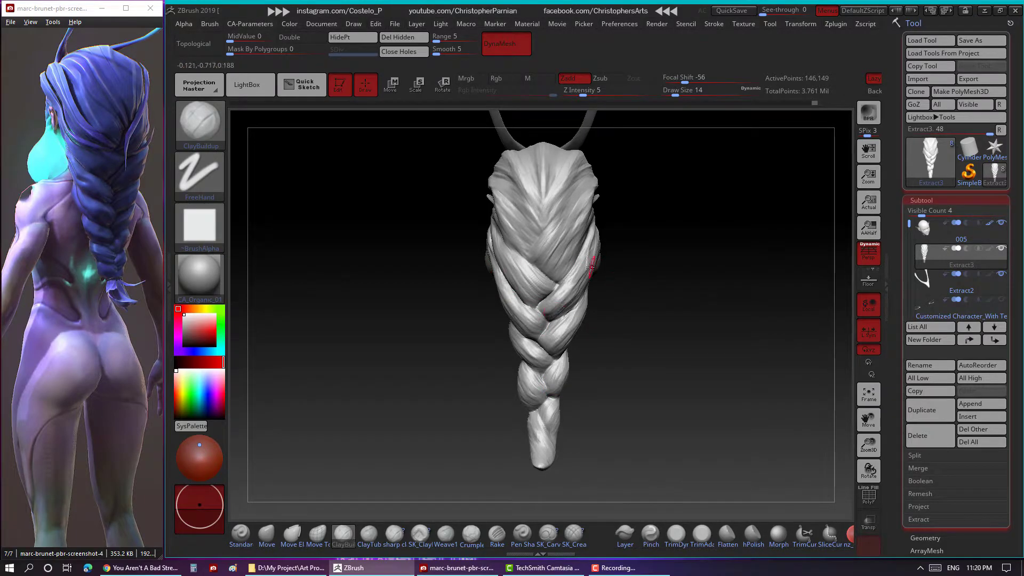
drag(627, 307, 663, 293)
drag(512, 214, 539, 223)
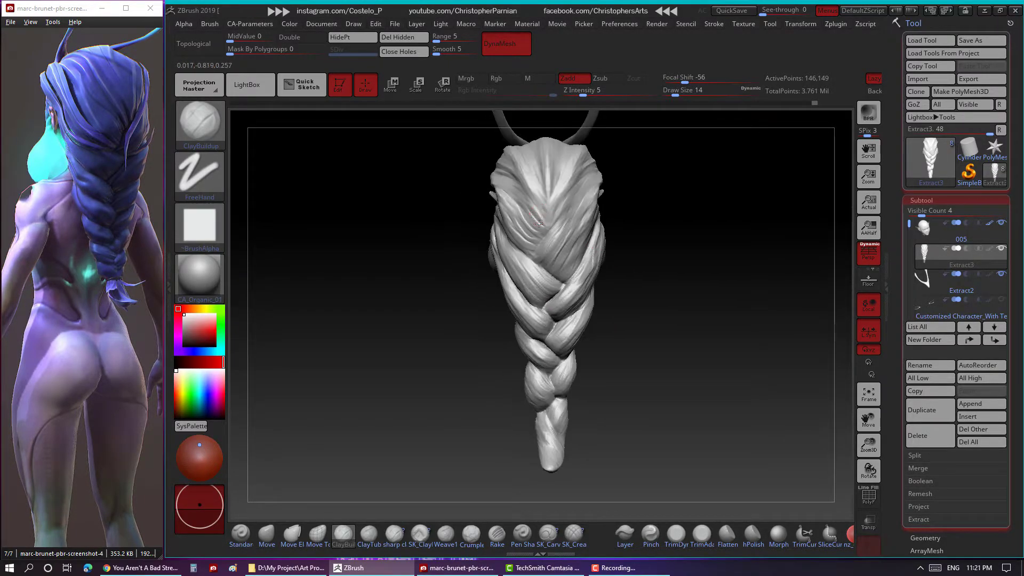
mouse_move(662, 255)
mouse_down()
mouse_move(660, 267)
mouse_move(668, 261)
mouse_up()
key(ctrl)
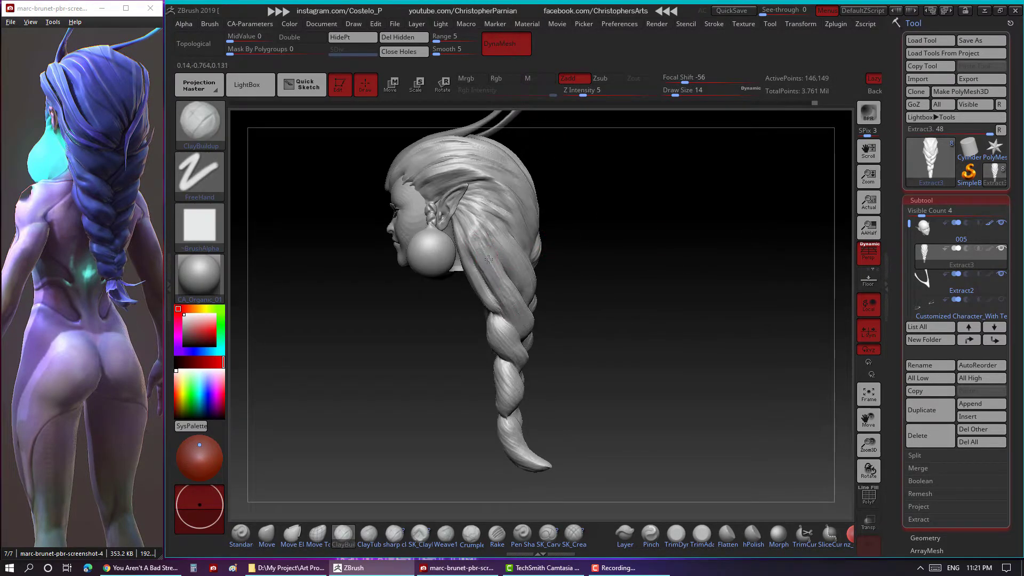
key(ctrl)
drag(629, 273, 629, 226)
key(ctrl+z)
key(ctrl+shift+z)
Set the brush Z Intensity to 3.
click(583, 91)
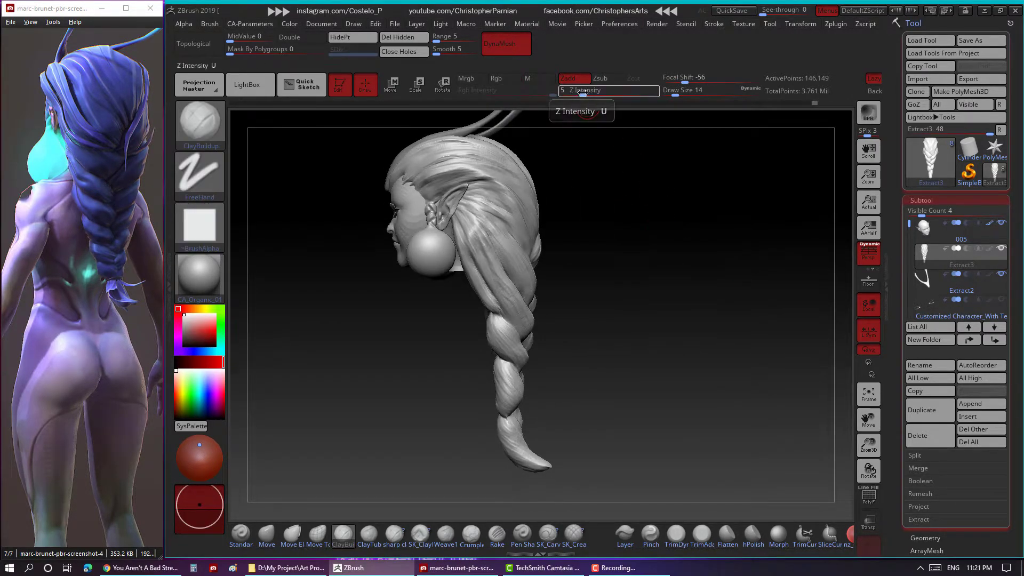
text(43)
mouse_move(615, 276)
mouse_down()
mouse_move(663, 297)
mouse_move(686, 284)
mouse_move(648, 284)
mouse_move(618, 176)
mouse_move(504, 308)
mouse_up()
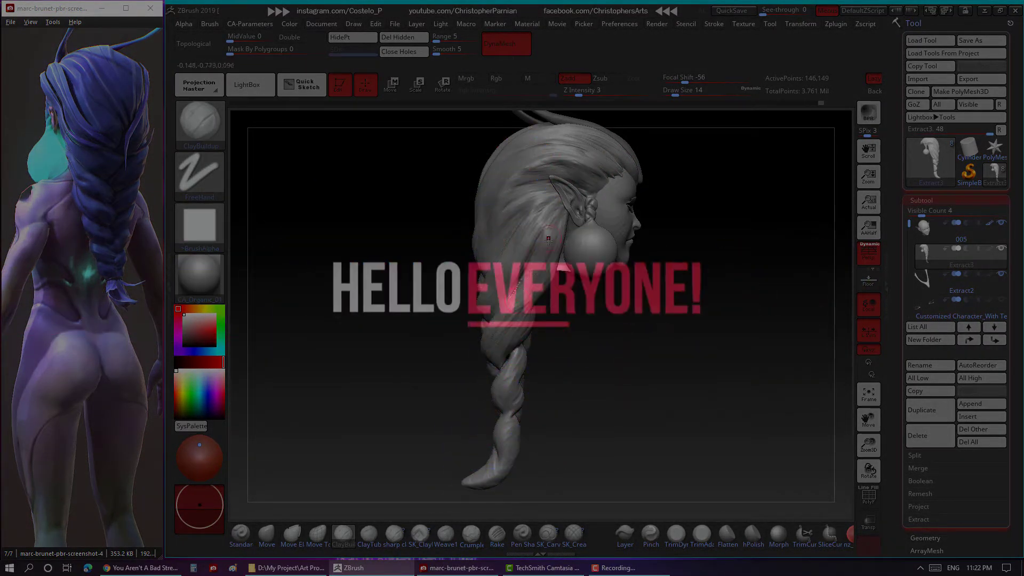
Raise the ClayBuildup Z Intensity to 23.
drag(520, 346, 543, 302)
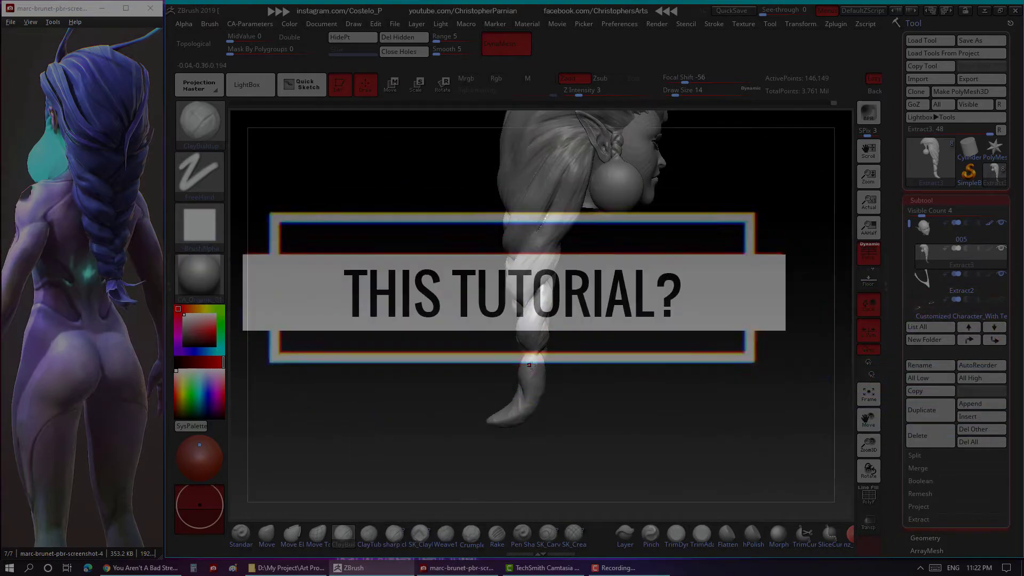
drag(533, 380, 614, 323)
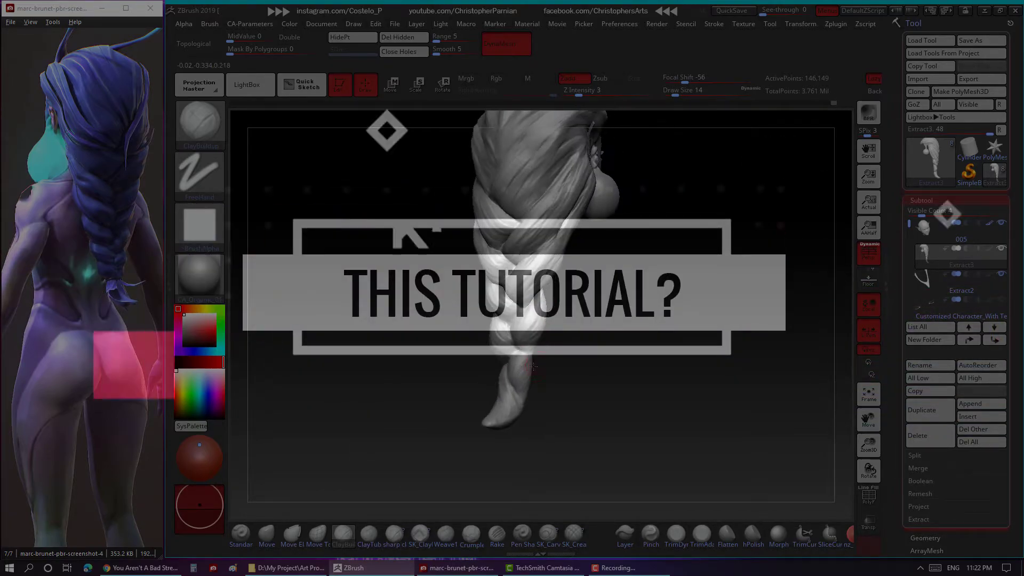
click(601, 90)
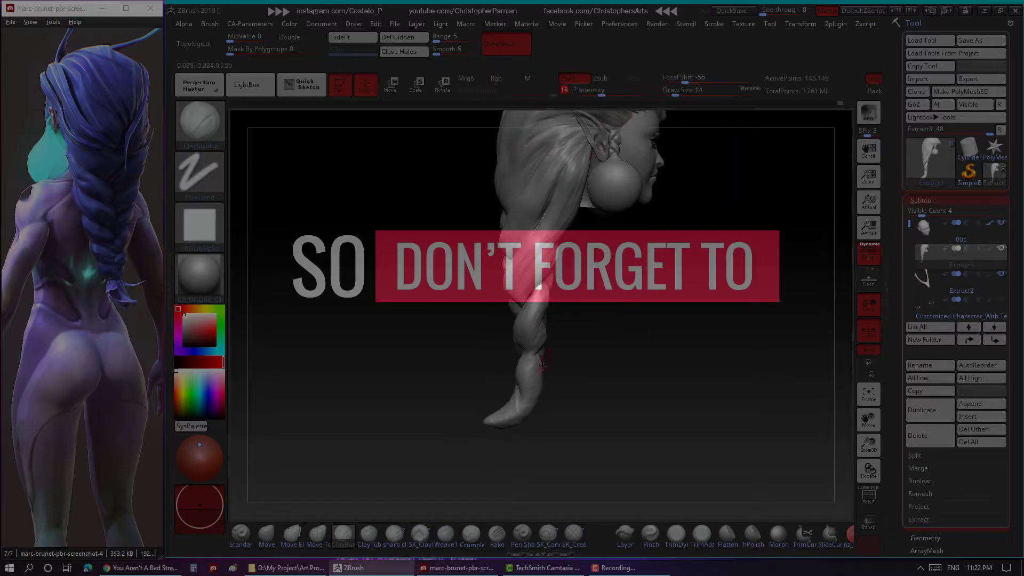
mouse_move(614, 373)
mouse_down()
mouse_move(519, 369)
mouse_move(611, 90)
mouse_up()
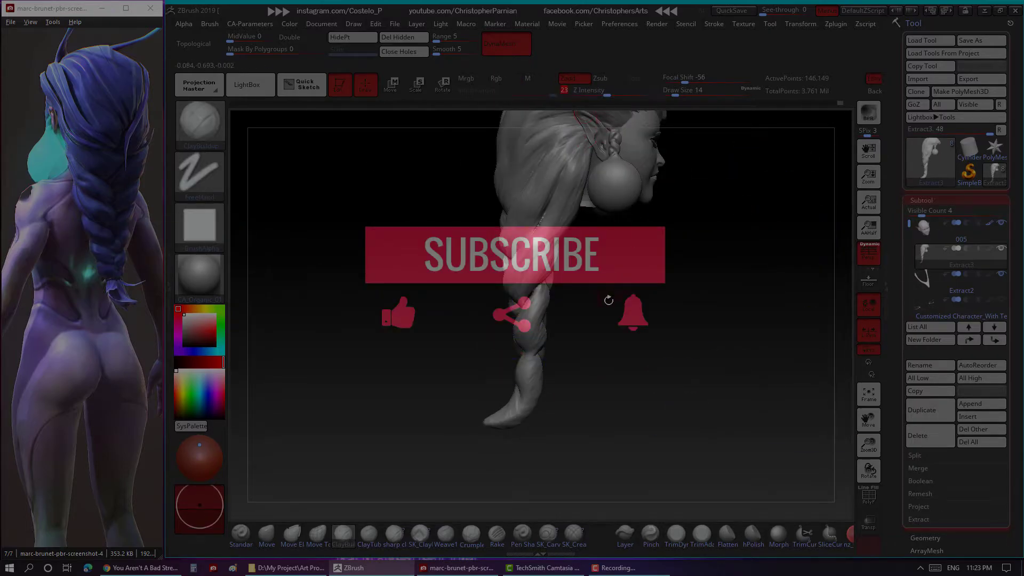
drag(609, 300, 630, 302)
Briefly pick a crease brush, then undo the change and view the face profile.
click(574, 533)
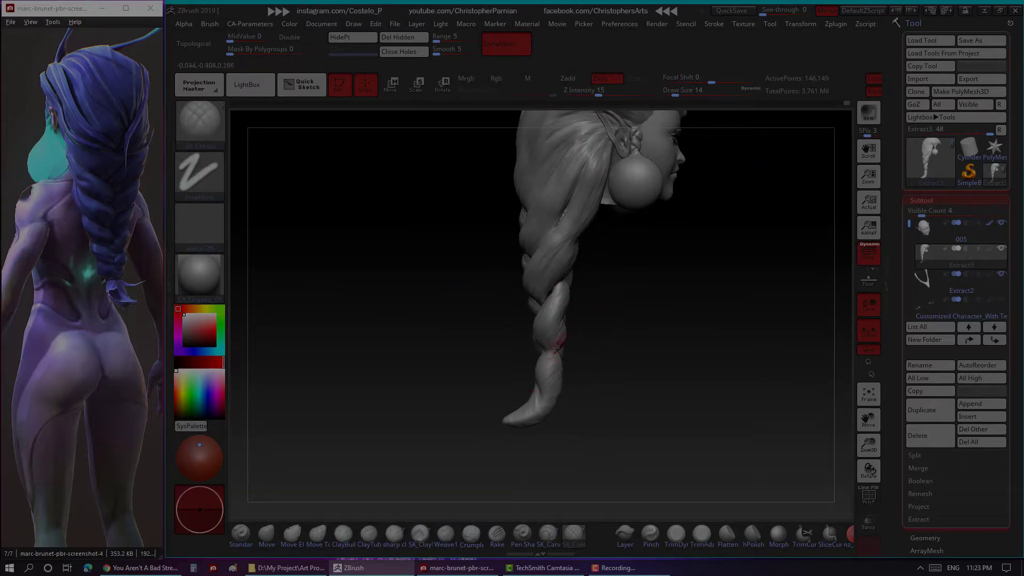
key(ctrl+z)
key(ctrl+z)
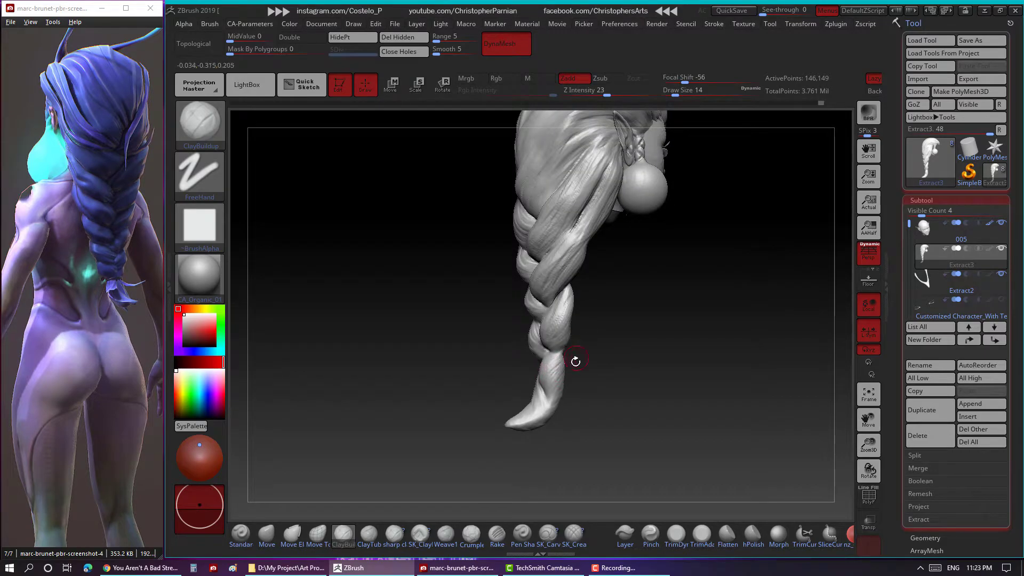
mouse_move(576, 361)
mouse_down()
mouse_move(560, 345)
mouse_move(578, 333)
mouse_move(721, 314)
mouse_up()
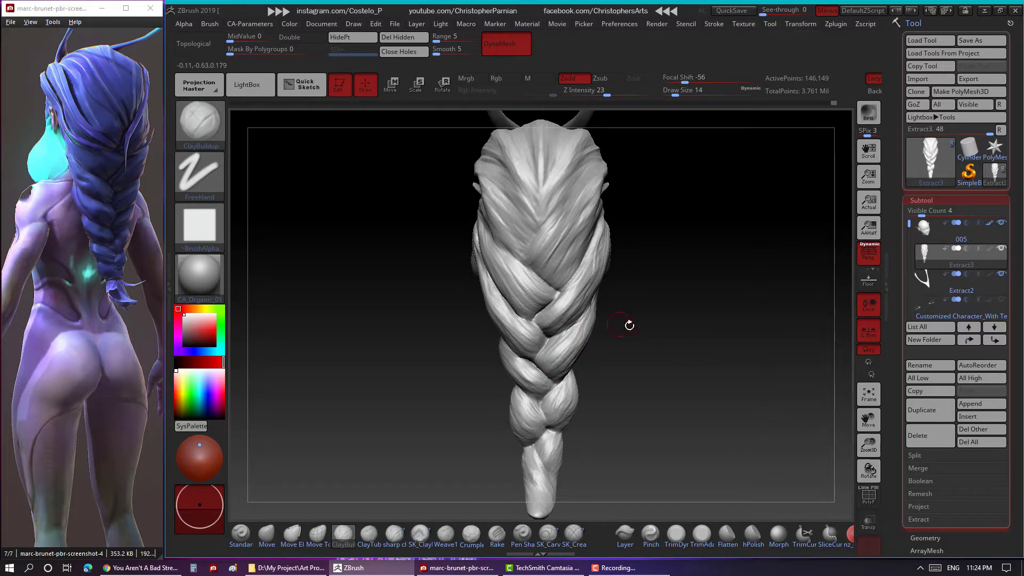
drag(745, 363, 817, 414)
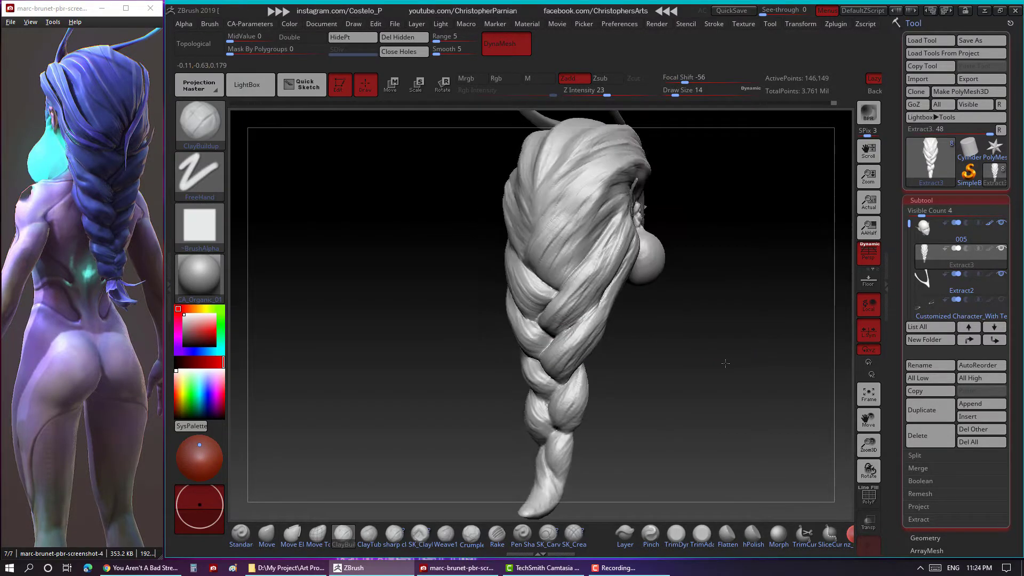
Frame the model and save it over the existing ZTool file.
click(868, 398)
key(ctrl+s)
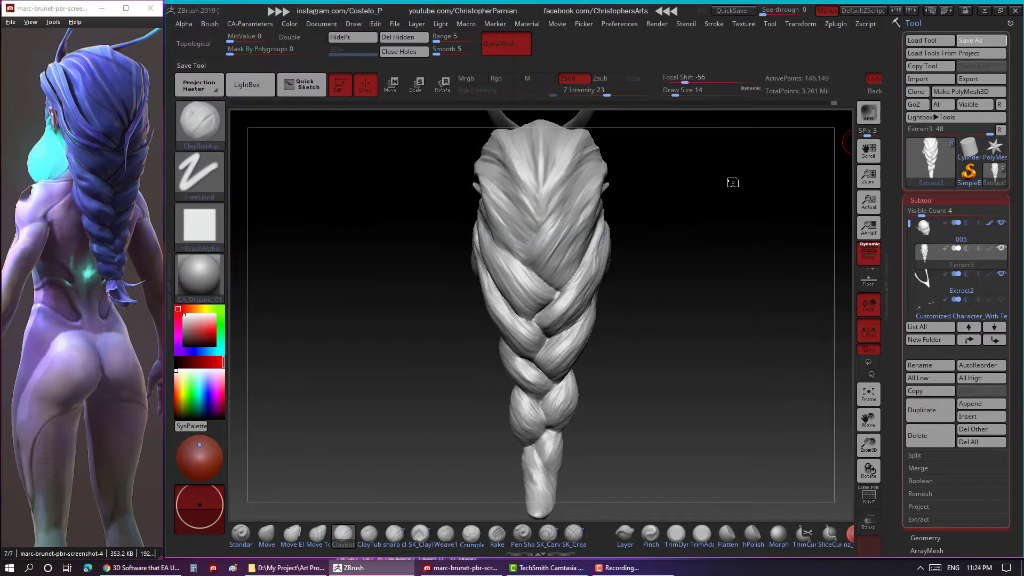
double_click(374, 125)
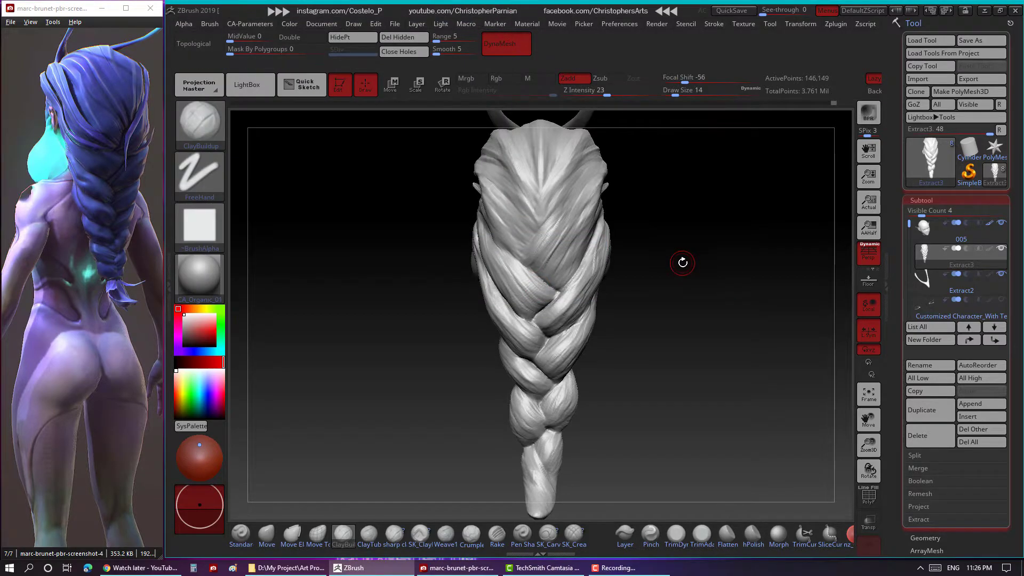
Carve a strand line across the hair from the right-side profile.
drag(731, 232, 833, 384)
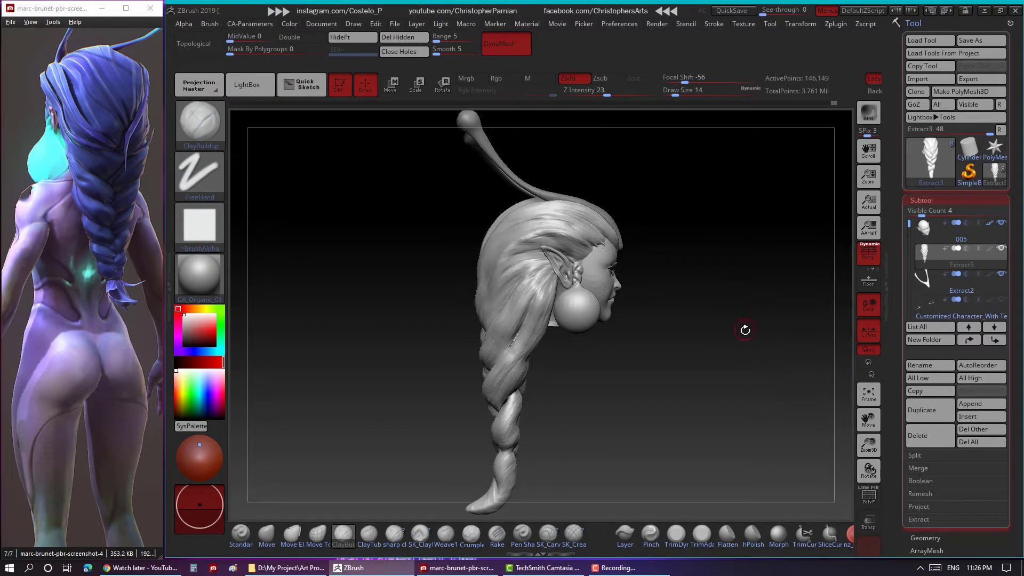
drag(763, 345, 743, 302)
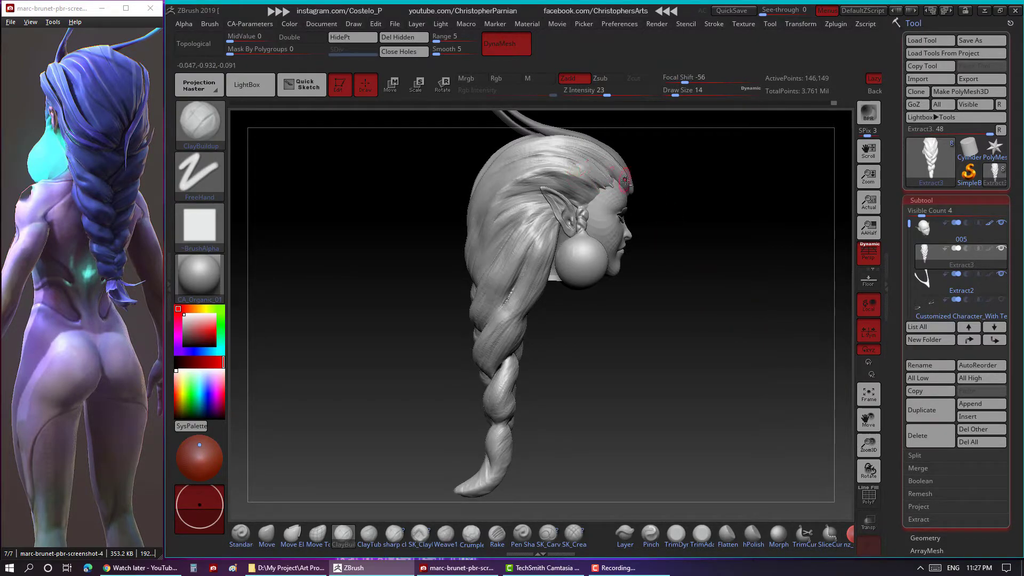
mouse_move(625, 180)
mouse_down()
mouse_move(533, 165)
mouse_move(557, 169)
mouse_up()
Orbit around the braid to review it from the back, top and side.
mouse_move(576, 417)
mouse_down()
mouse_move(495, 452)
mouse_move(557, 435)
mouse_move(597, 404)
mouse_up()
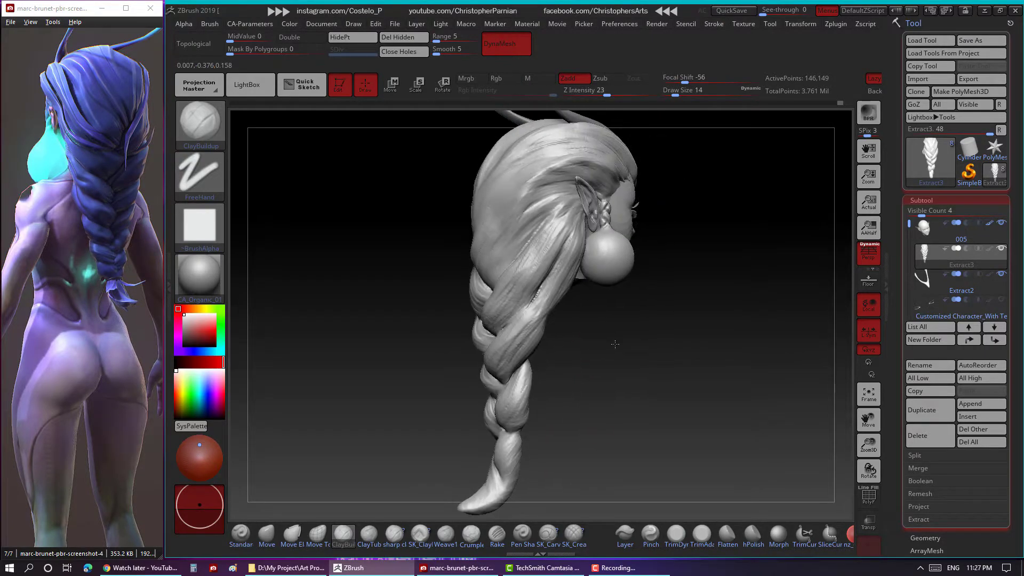
drag(539, 296, 603, 323)
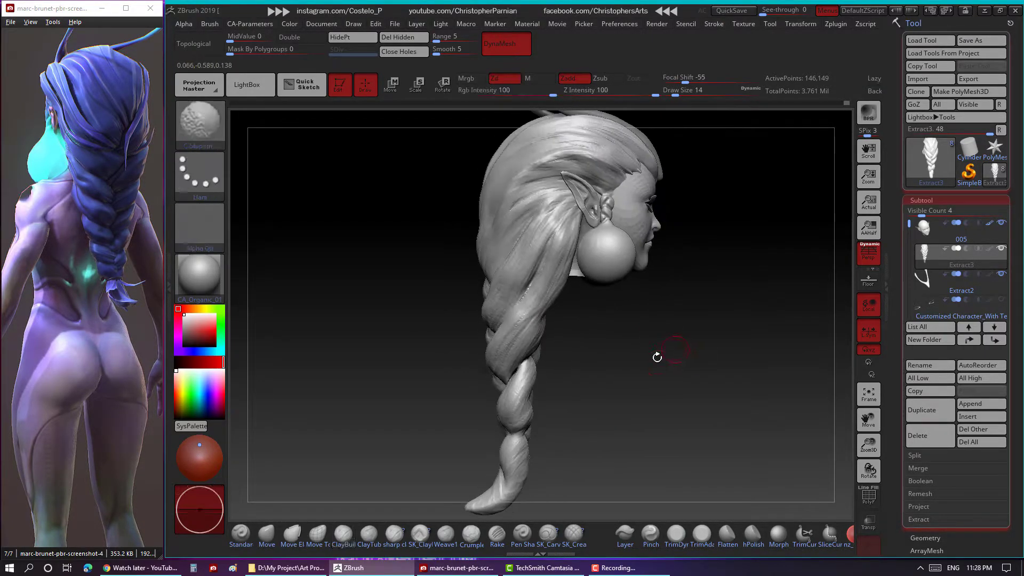
mouse_move(602, 365)
mouse_down()
mouse_move(645, 363)
mouse_move(616, 313)
mouse_up()
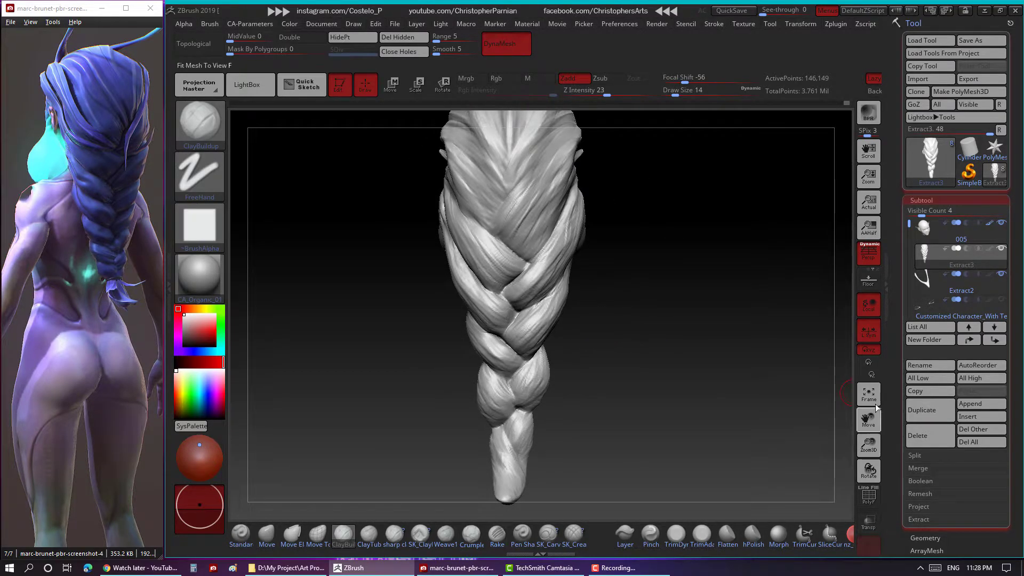
drag(771, 383, 750, 379)
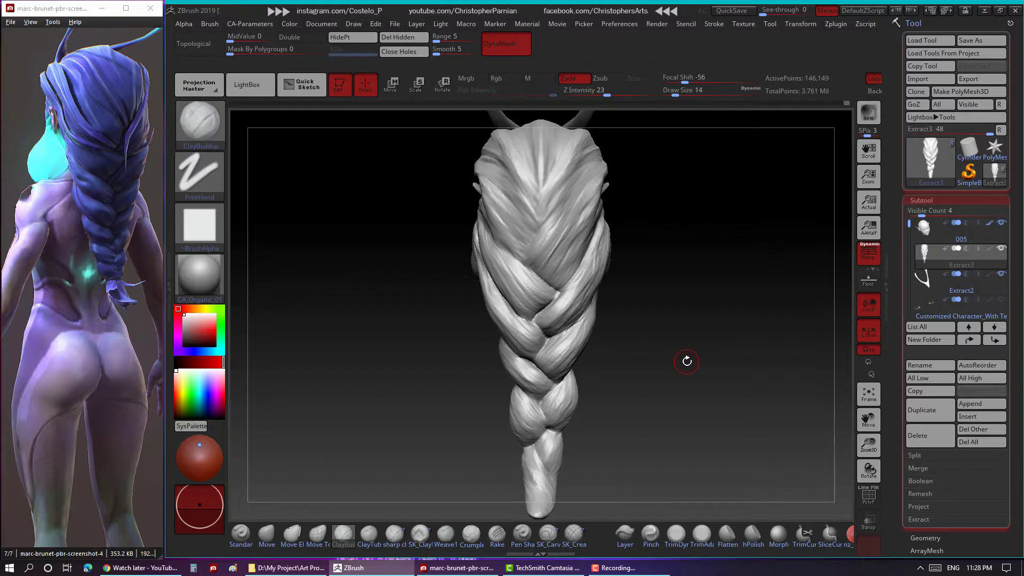
drag(677, 328, 627, 363)
mouse_move(585, 306)
mouse_down()
mouse_move(520, 278)
mouse_move(632, 283)
mouse_move(571, 197)
mouse_up()
mouse_move(649, 250)
mouse_down()
mouse_move(592, 248)
mouse_move(544, 283)
mouse_up()
drag(500, 368, 562, 321)
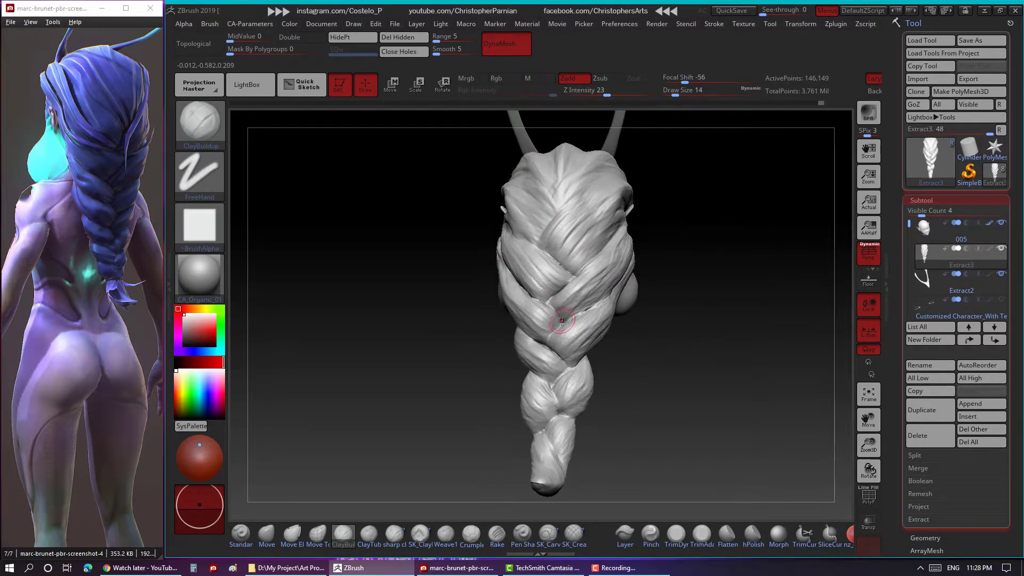
drag(516, 273, 602, 289)
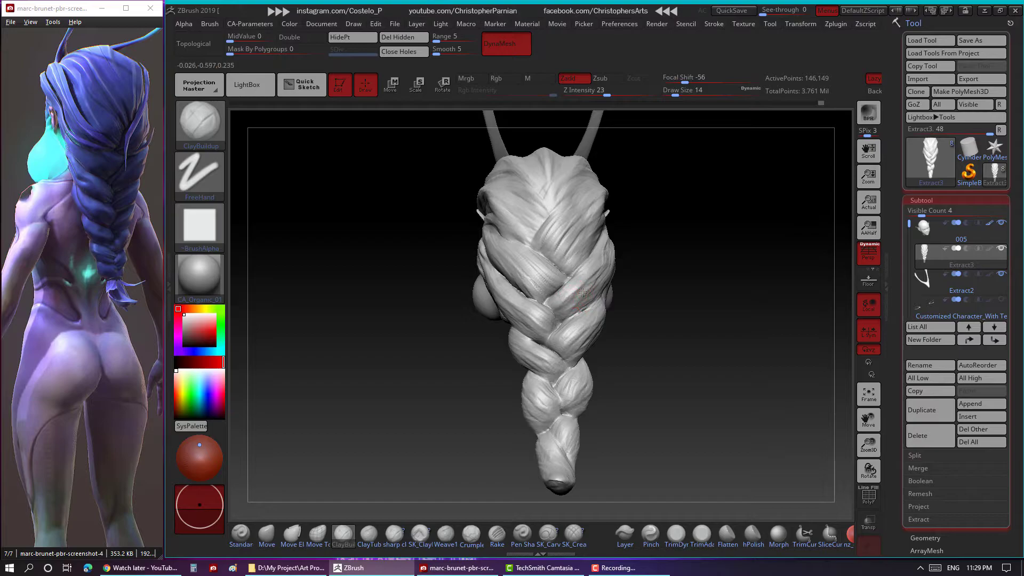
mouse_move(552, 255)
mouse_down()
mouse_move(526, 236)
mouse_move(544, 336)
mouse_move(600, 334)
mouse_move(513, 352)
mouse_move(634, 351)
mouse_up()
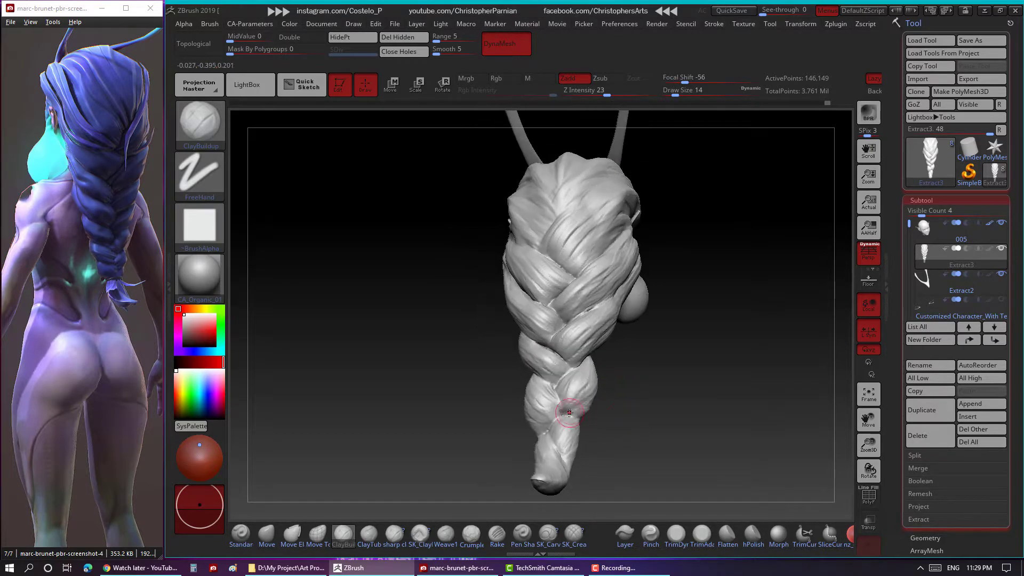
mouse_move(682, 231)
mouse_down()
mouse_move(656, 320)
mouse_move(629, 327)
mouse_move(655, 331)
mouse_move(652, 302)
mouse_move(734, 330)
mouse_move(744, 350)
mouse_move(689, 309)
mouse_move(678, 286)
mouse_move(706, 309)
mouse_move(753, 304)
mouse_move(689, 278)
mouse_move(728, 338)
mouse_move(706, 301)
mouse_move(694, 304)
mouse_move(711, 300)
mouse_up()
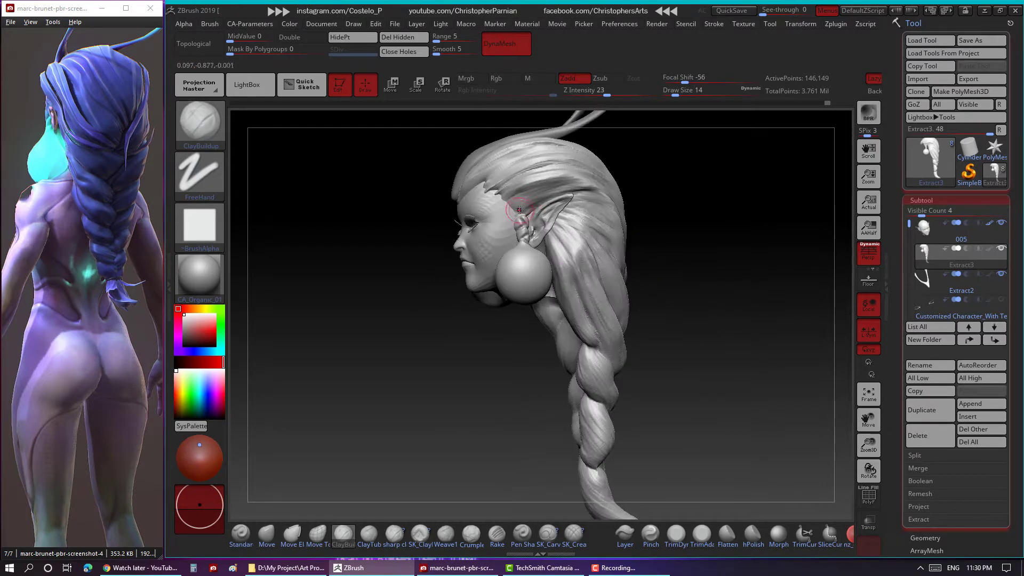
Orbit the head from a frontal view round to the left profile.
drag(690, 190, 699, 224)
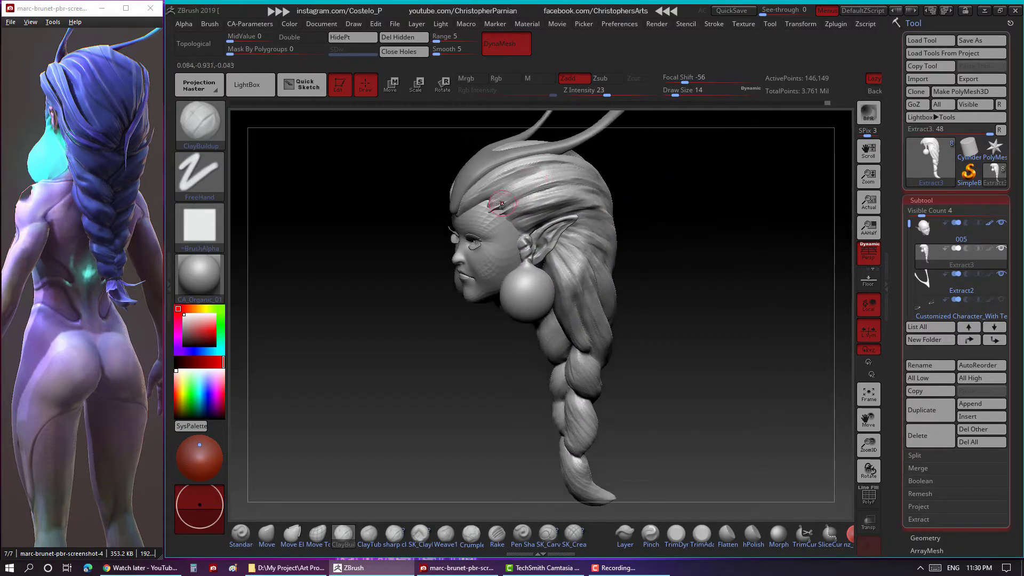
mouse_move(635, 203)
mouse_down()
mouse_move(645, 213)
mouse_move(610, 196)
mouse_up()
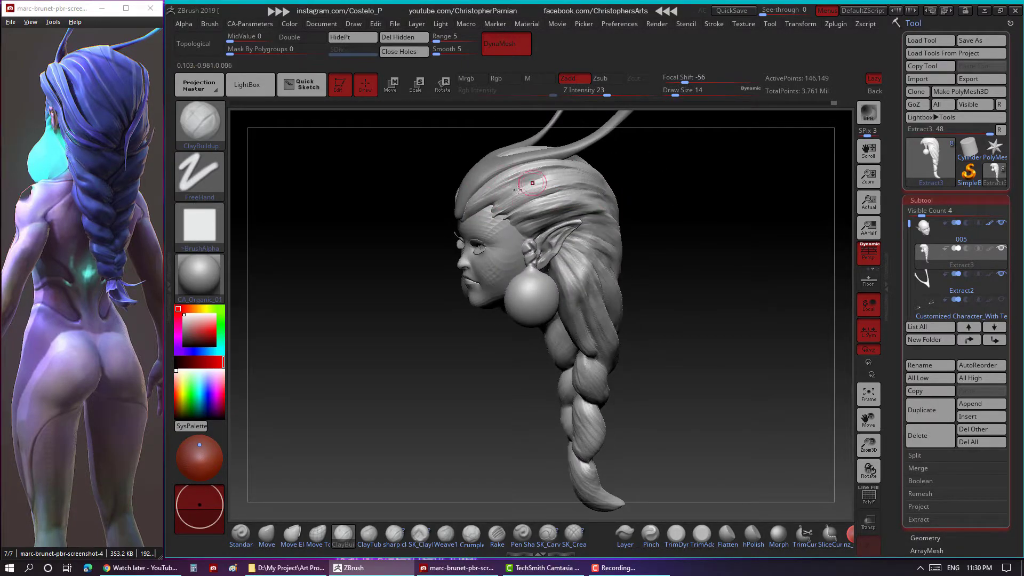
drag(661, 163, 677, 179)
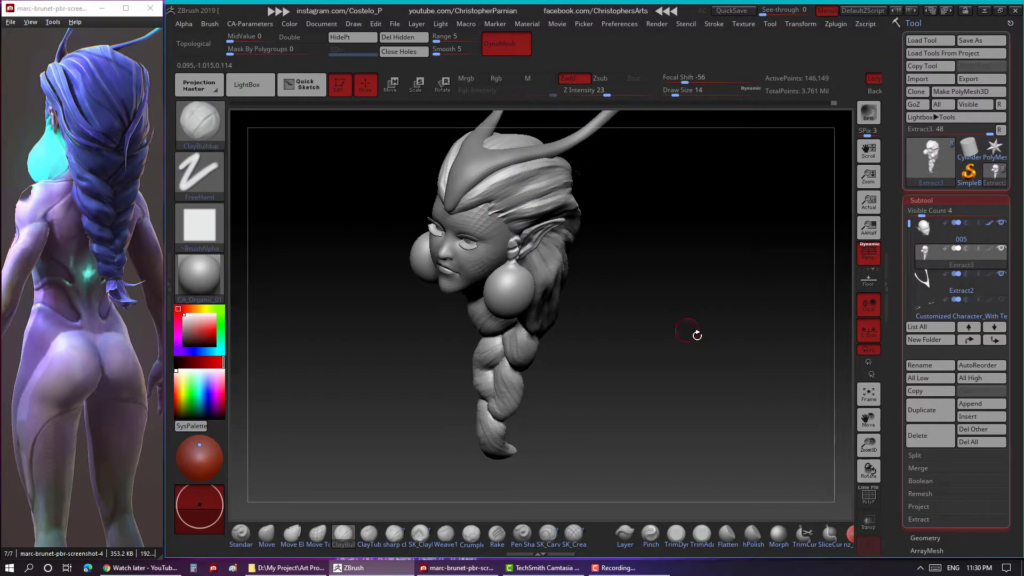
mouse_move(693, 334)
mouse_down()
mouse_move(736, 236)
mouse_move(727, 273)
mouse_up()
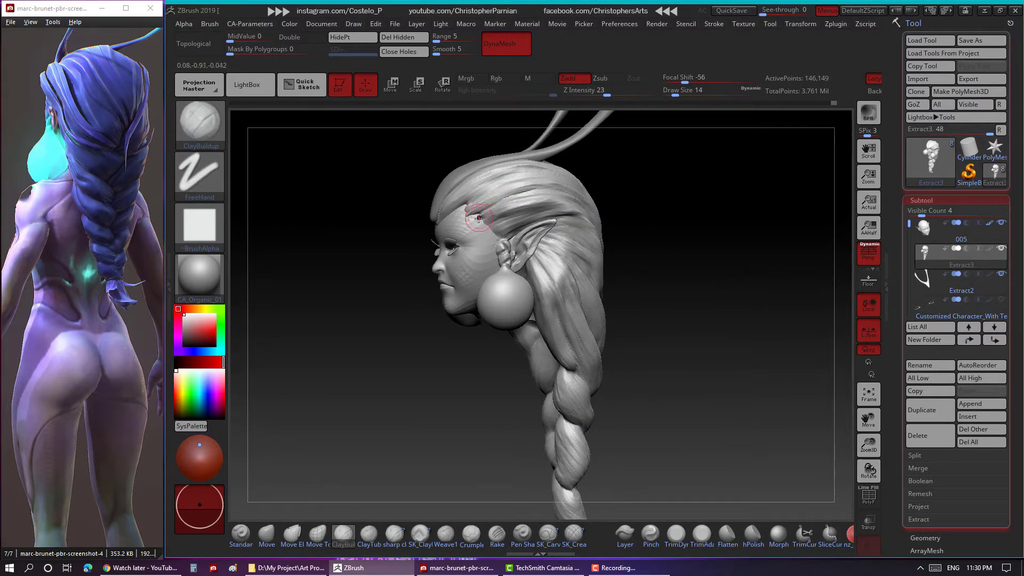
drag(697, 220, 491, 197)
mouse_move(694, 219)
mouse_down()
mouse_move(676, 206)
mouse_move(702, 248)
mouse_move(719, 233)
mouse_move(448, 412)
mouse_up()
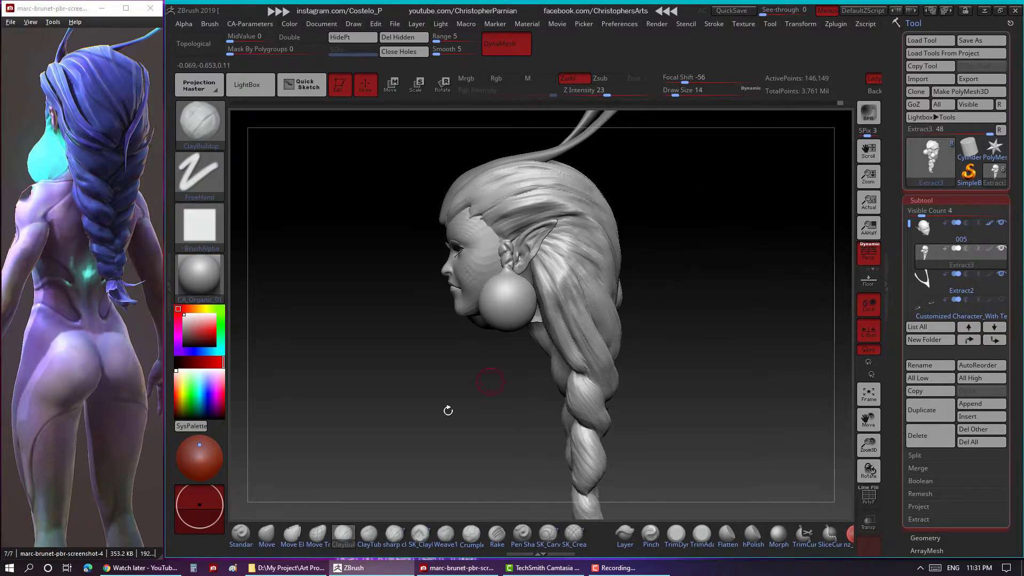
Switch to the Move brush and set its draw size to 29.
key(b)
key(m)
key(v)
drag(675, 165, 494, 202)
text(29)
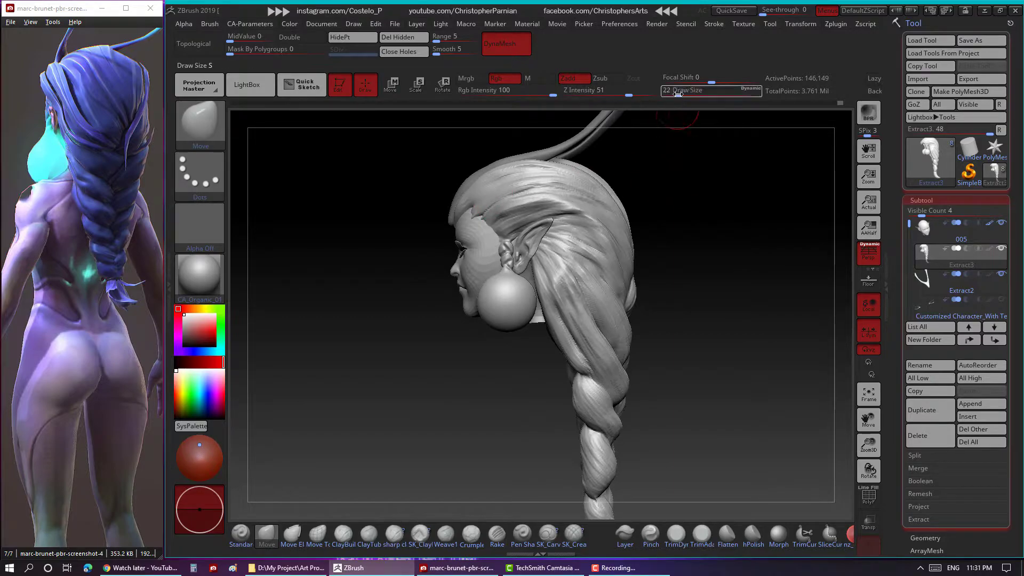
mouse_move(732, 201)
mouse_down()
mouse_move(747, 230)
mouse_move(809, 242)
mouse_move(713, 253)
mouse_move(715, 263)
mouse_up()
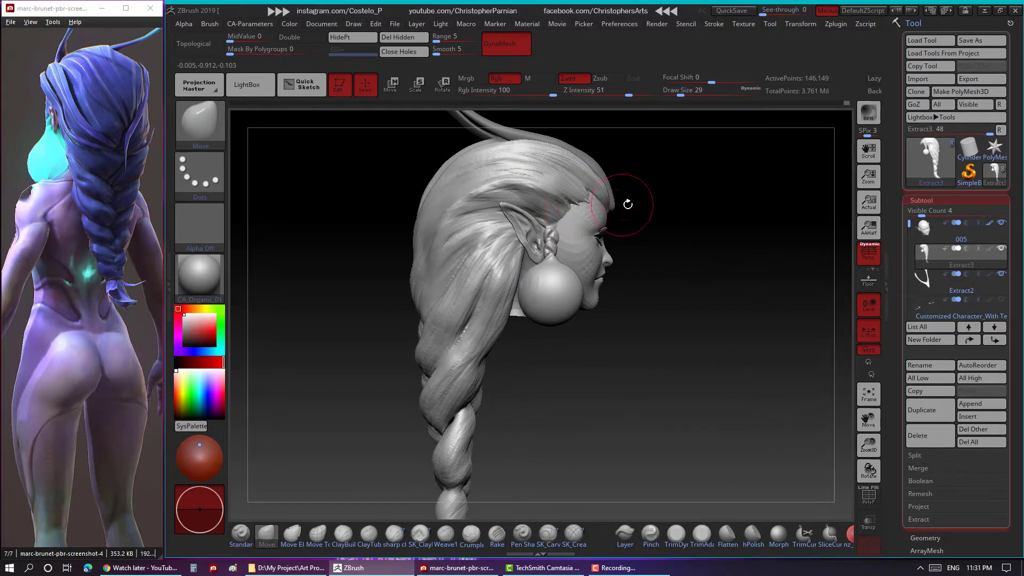
mouse_move(628, 204)
mouse_down()
mouse_move(757, 256)
mouse_move(599, 267)
mouse_move(587, 205)
mouse_up()
Return to ClayBuildup and shrink its draw size to 16.
key(b)
key(c)
key(b)
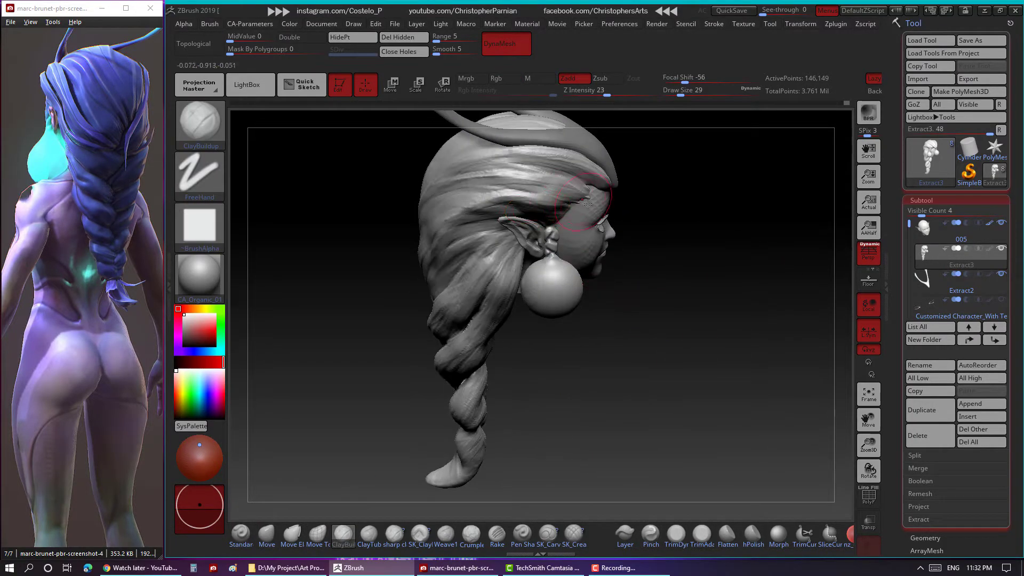
drag(681, 94, 676, 94)
mouse_move(694, 224)
mouse_down()
mouse_move(709, 219)
mouse_move(781, 286)
mouse_move(509, 202)
mouse_up()
mouse_move(667, 214)
mouse_down()
mouse_move(697, 224)
mouse_move(687, 258)
mouse_move(726, 275)
mouse_move(563, 224)
mouse_up()
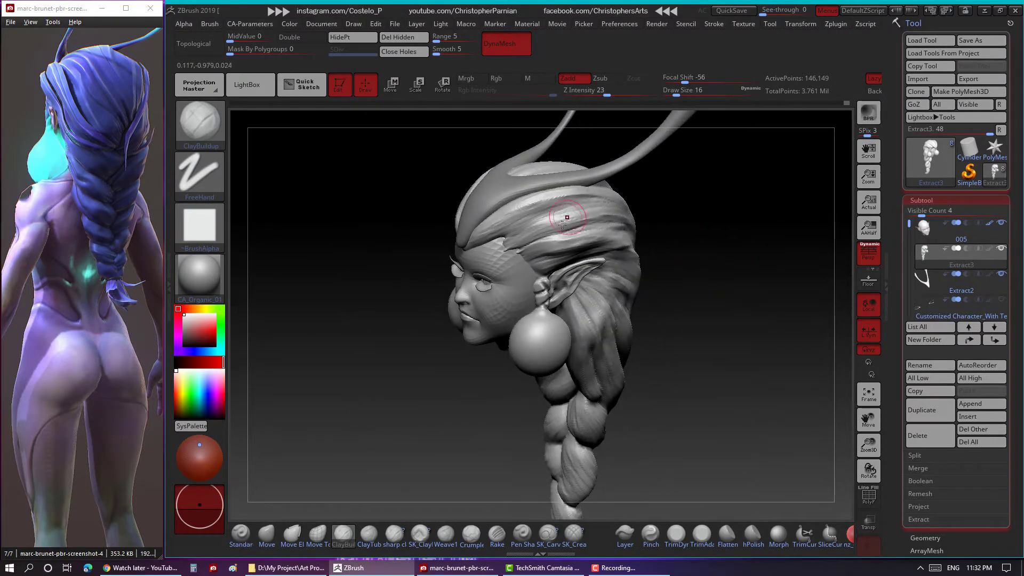
Work the forehead hairline with Move and ClayBuildup, then select subtool 005.
click(267, 533)
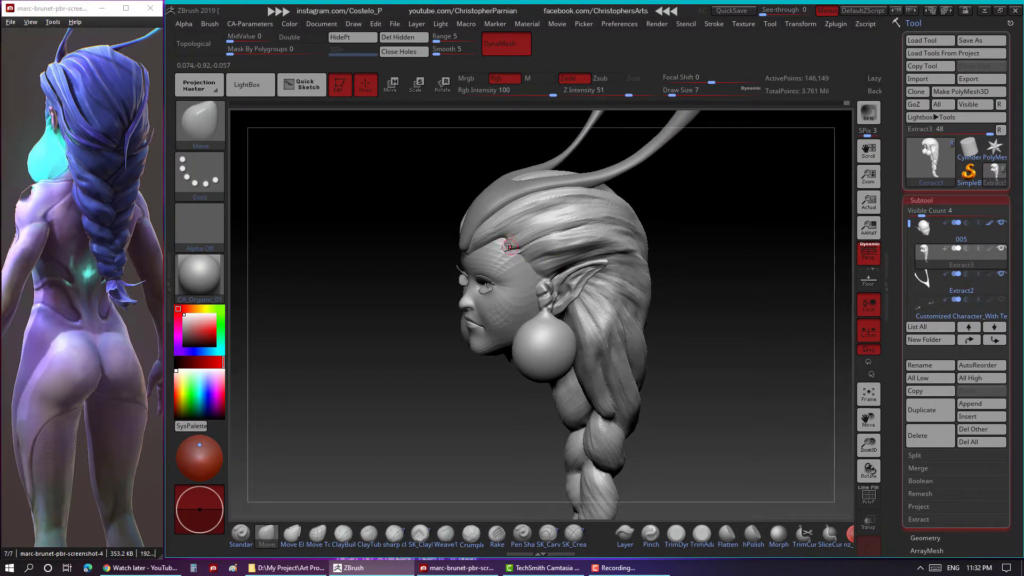
right_drag(614, 246, 583, 230)
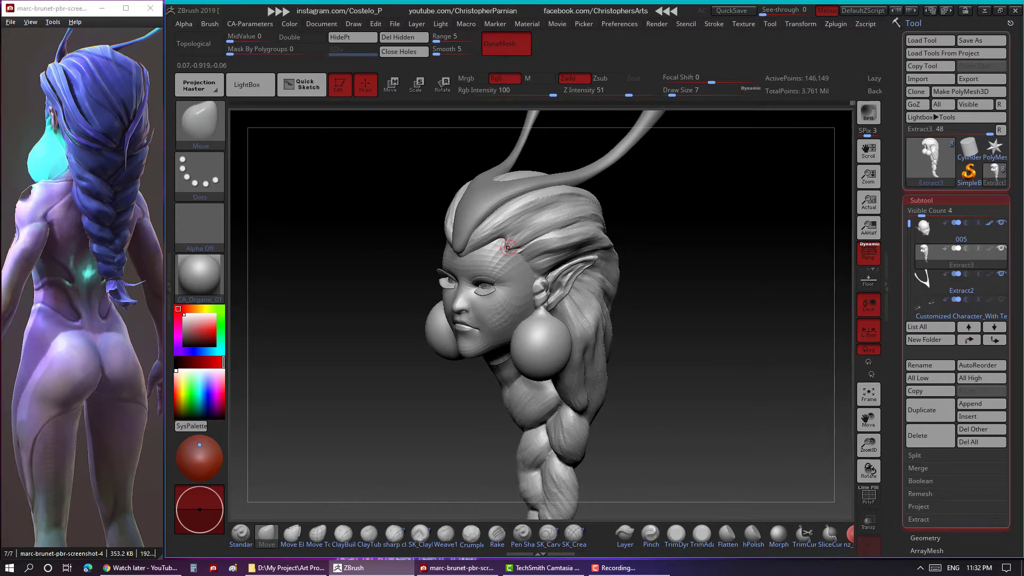
mouse_move(509, 247)
right_down()
mouse_move(732, 219)
mouse_move(663, 263)
mouse_move(653, 254)
right_up()
click(343, 534)
right_drag(521, 235, 551, 212)
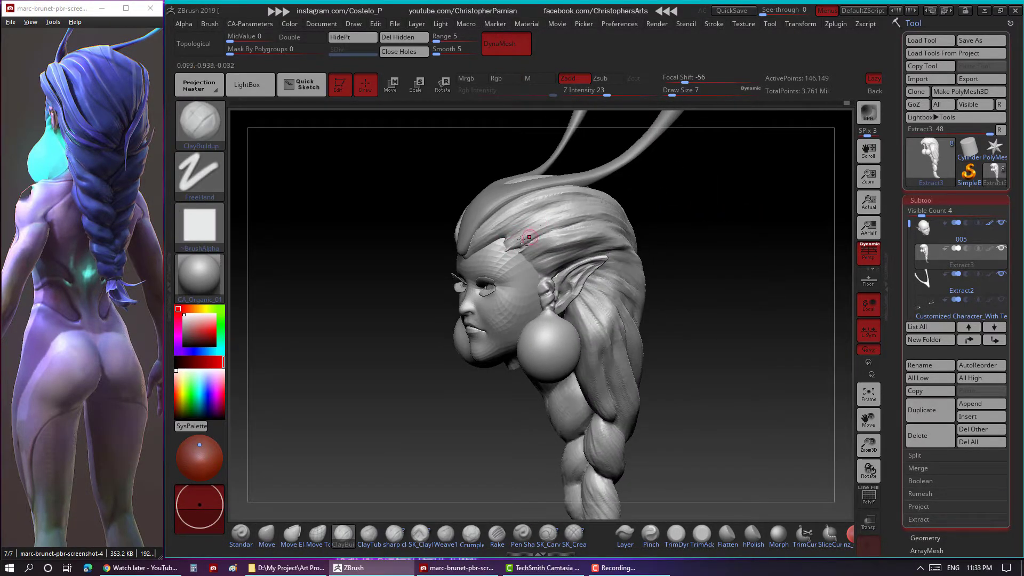
mouse_move(502, 242)
right_down()
mouse_move(805, 217)
mouse_move(602, 215)
right_up()
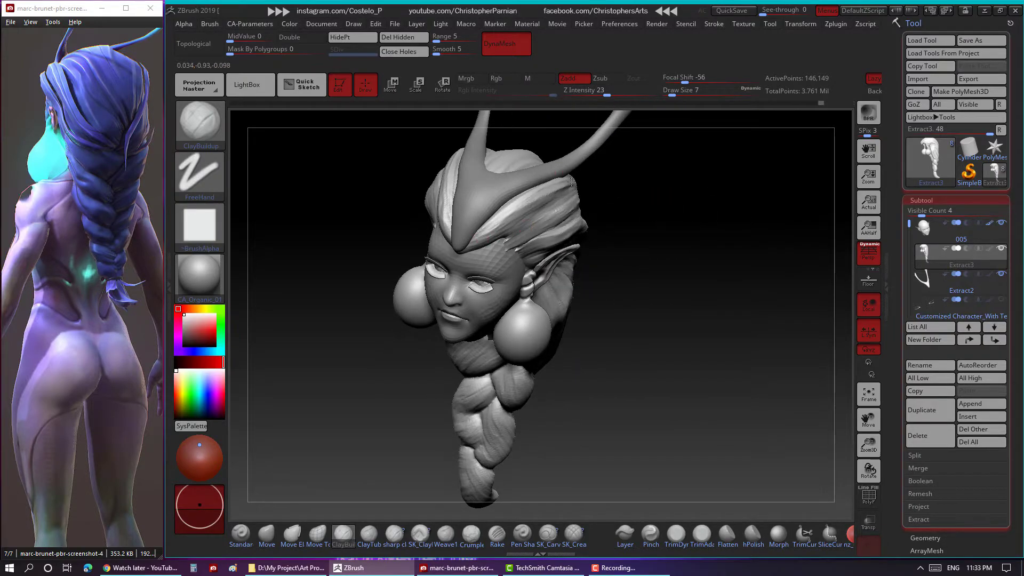
mouse_move(572, 181)
right_down()
mouse_move(738, 226)
mouse_move(669, 235)
mouse_move(464, 327)
mouse_move(686, 167)
mouse_move(707, 264)
mouse_move(725, 279)
right_up()
mouse_move(672, 303)
right_down()
mouse_move(622, 288)
mouse_move(704, 256)
mouse_move(739, 264)
mouse_move(774, 255)
mouse_move(748, 271)
mouse_move(773, 277)
mouse_move(803, 320)
mouse_move(688, 278)
right_up()
alt+click(622, 288)
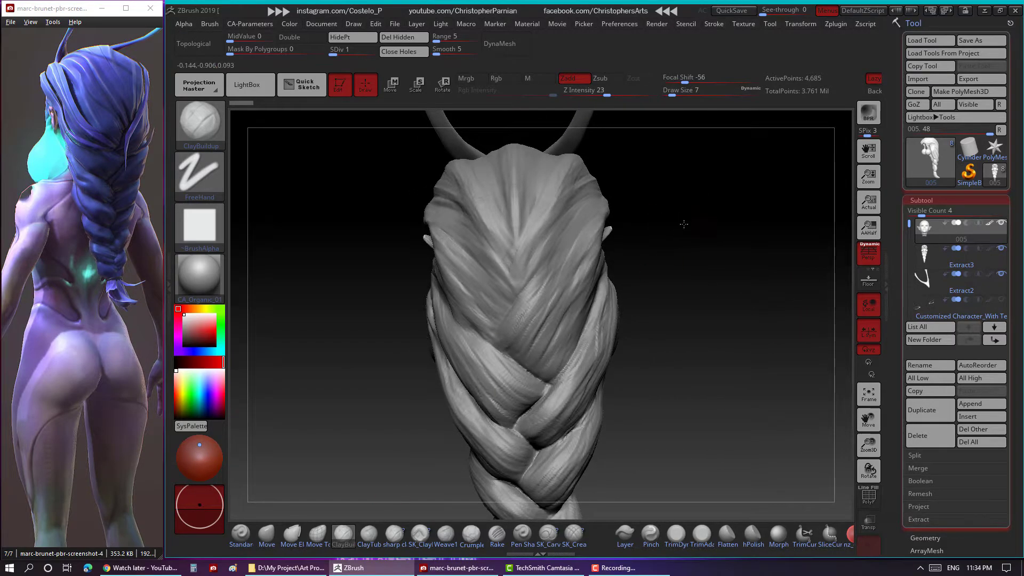
Select the Extract3 subtool and switch from SK_Carve to SK_Crease in Zsub mode.
right_drag(684, 224, 535, 260)
right_drag(700, 181, 525, 278)
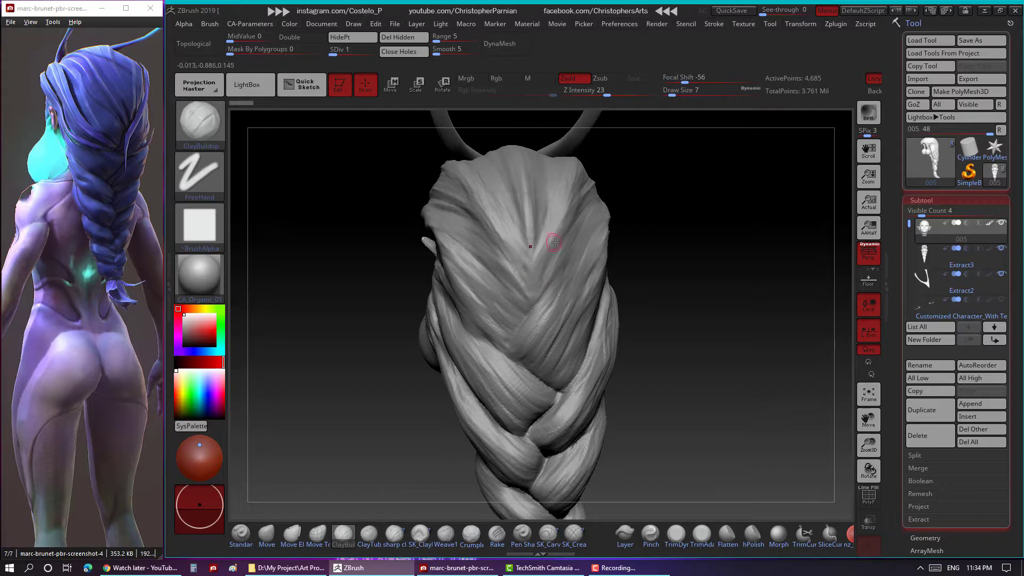
right_drag(555, 242, 742, 251)
alt+click(550, 293)
mouse_move(549, 293)
right_down()
mouse_move(702, 214)
mouse_move(674, 252)
right_up()
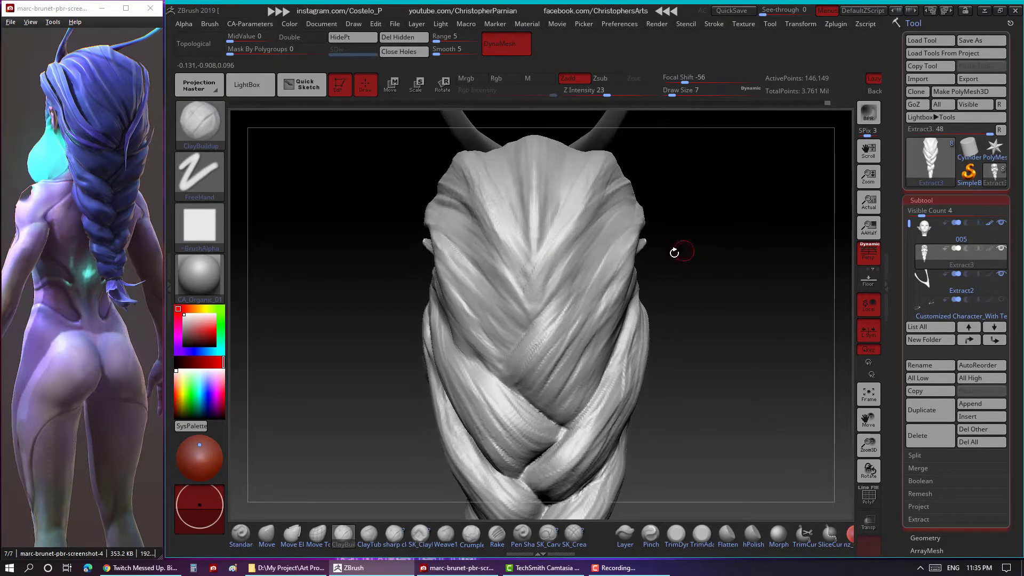
right_drag(510, 289, 472, 268)
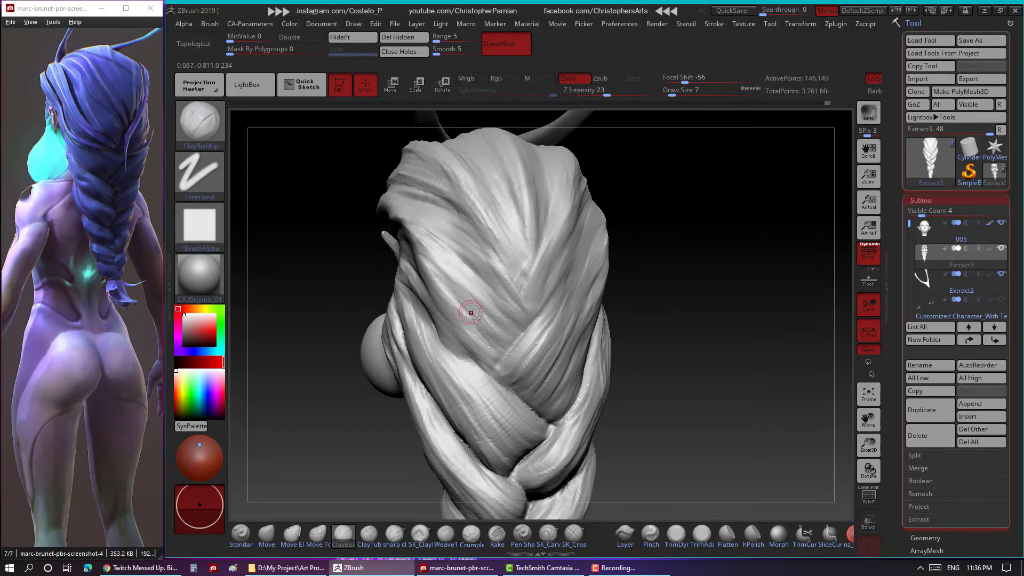
right_drag(340, 296, 628, 365)
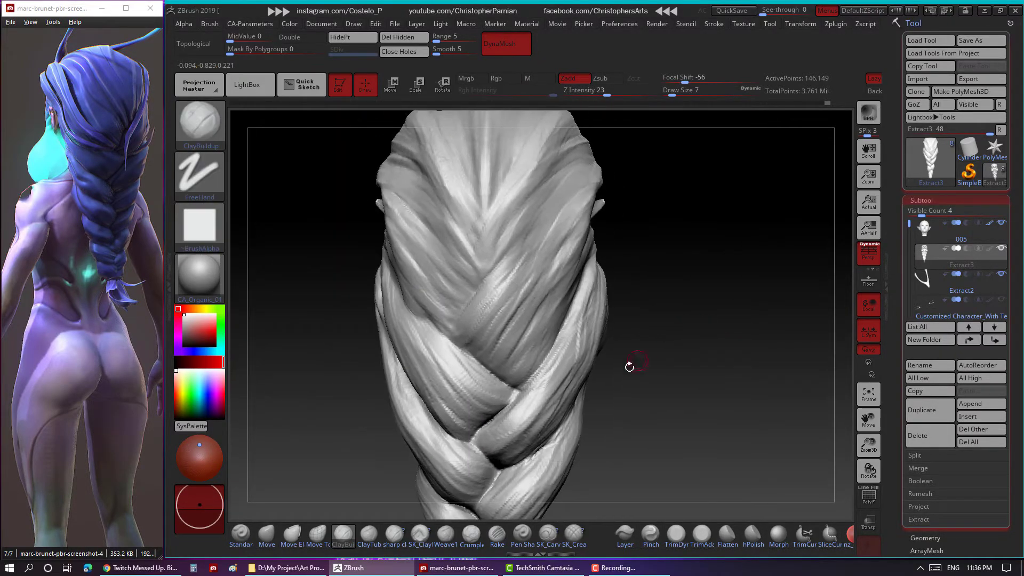
click(549, 533)
key(alt)
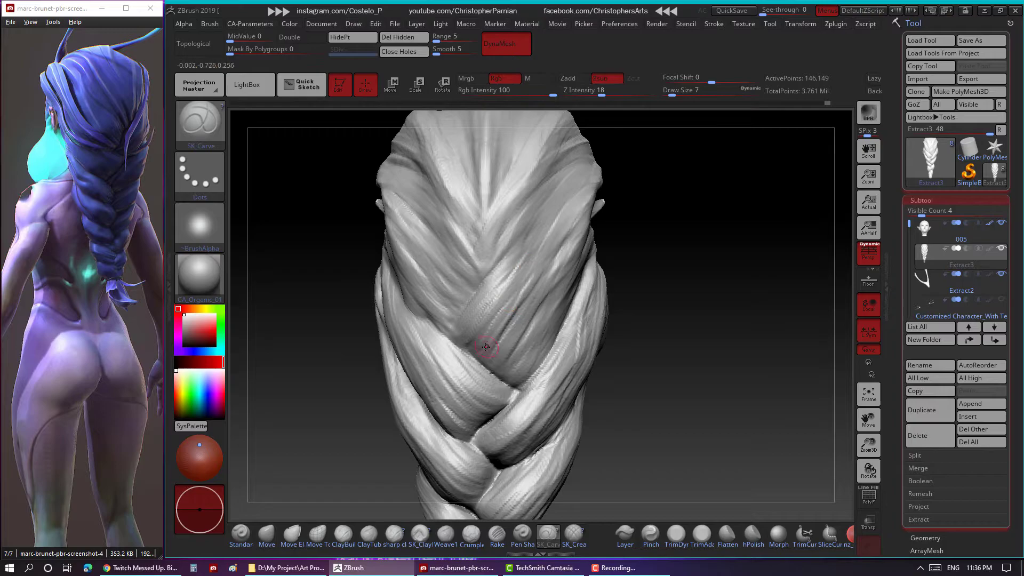
click(573, 533)
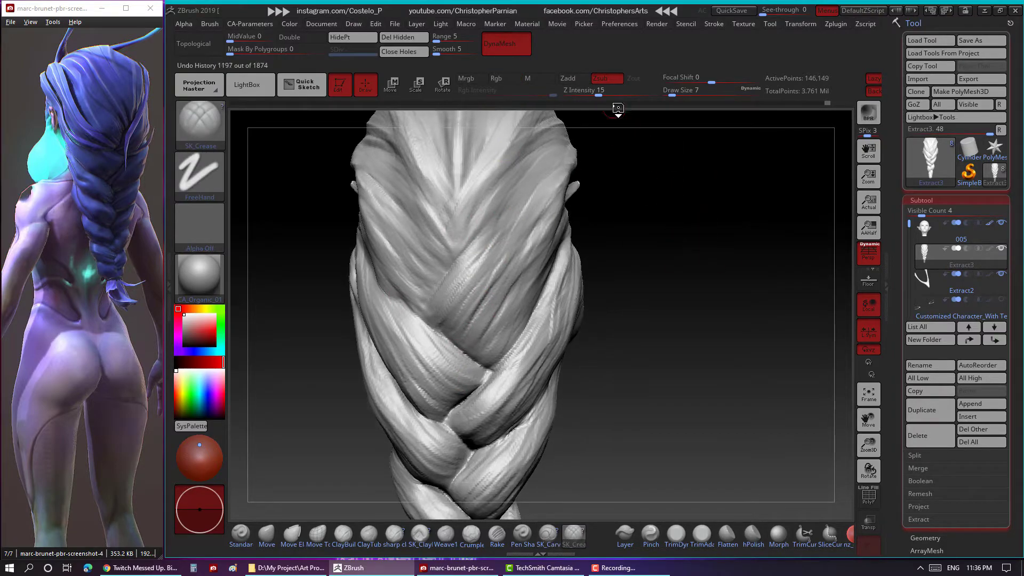
Set Draw Size 8 and Z Intensity 46, frame the braid, and add Untitled Layer 1.
drag(671, 95, 678, 94)
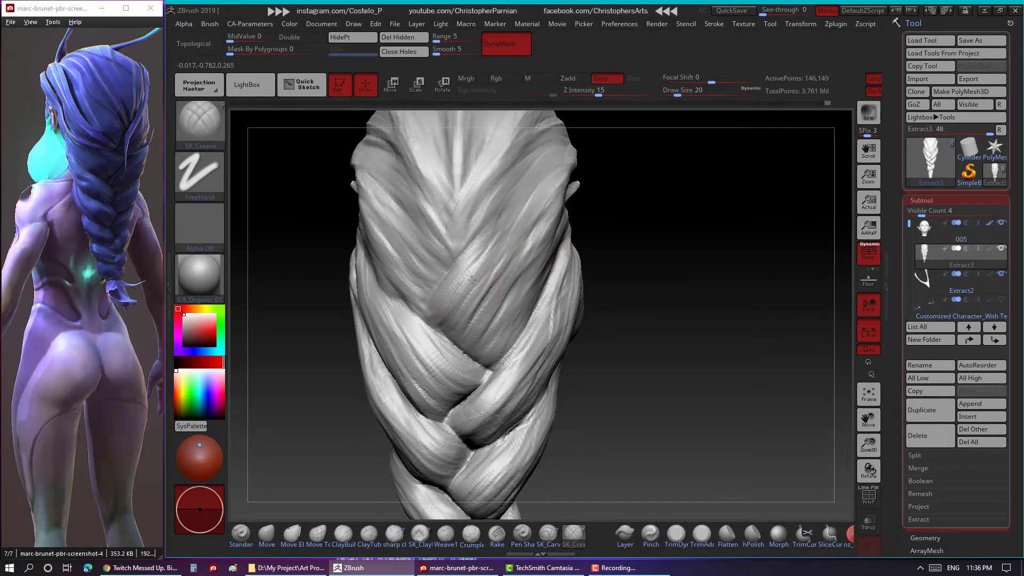
drag(599, 95, 673, 90)
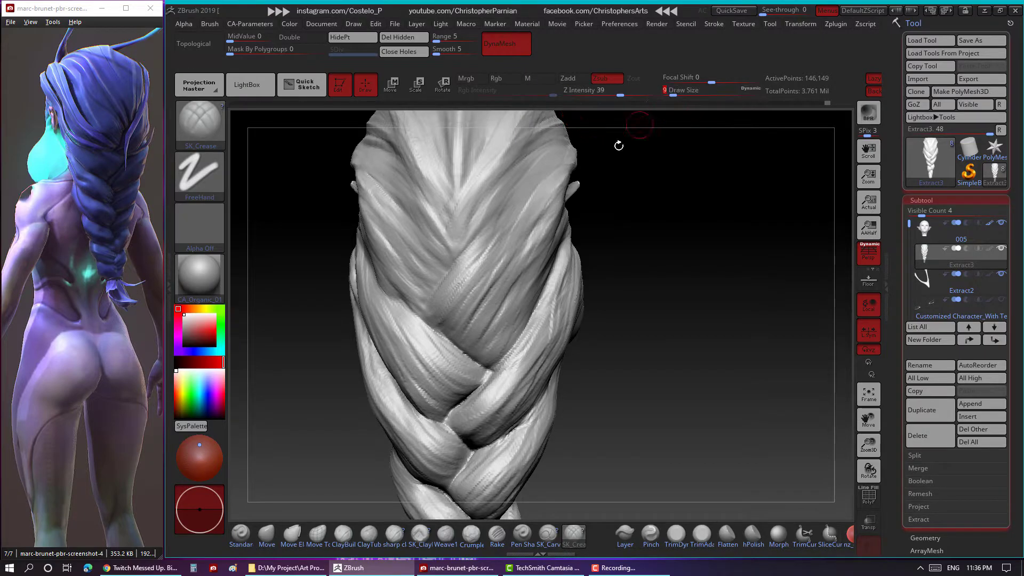
drag(630, 269, 649, 273)
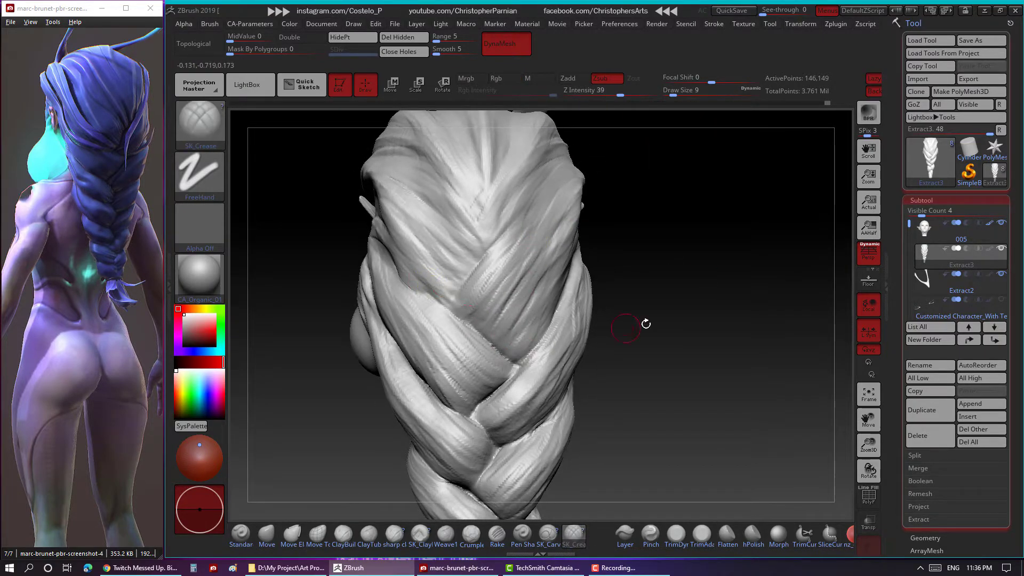
drag(647, 322, 578, 338)
drag(665, 279, 700, 252)
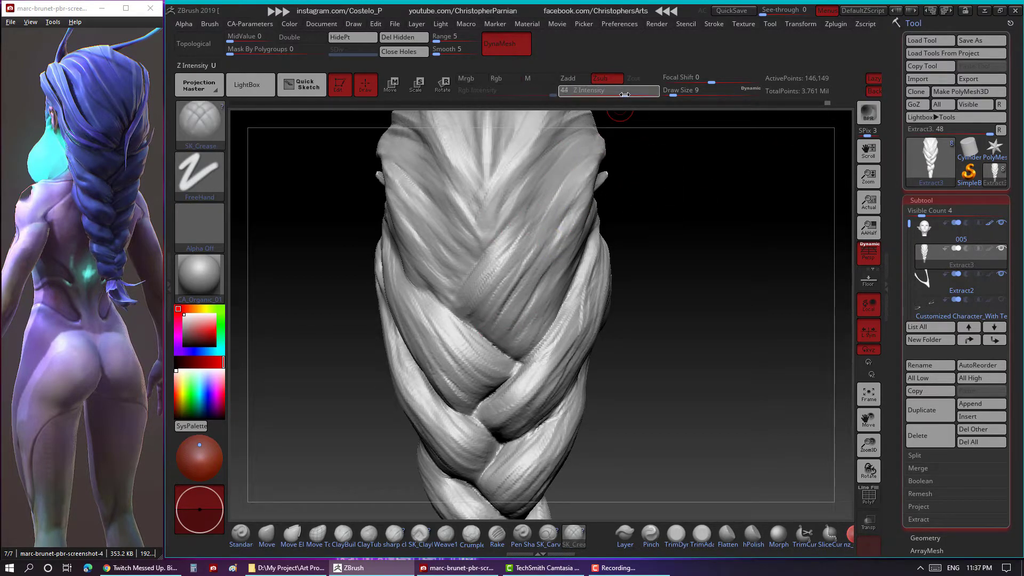
drag(624, 95, 629, 94)
click(869, 395)
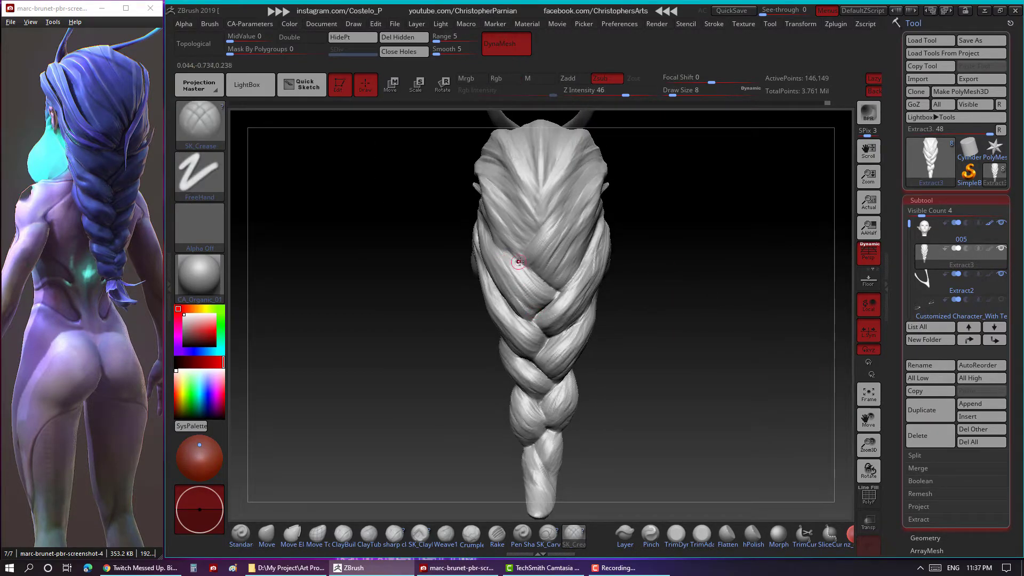
click(922, 200)
Create a new sculpt layer, raise brush strength and enlarge the brush to size 17.
click(921, 252)
click(995, 410)
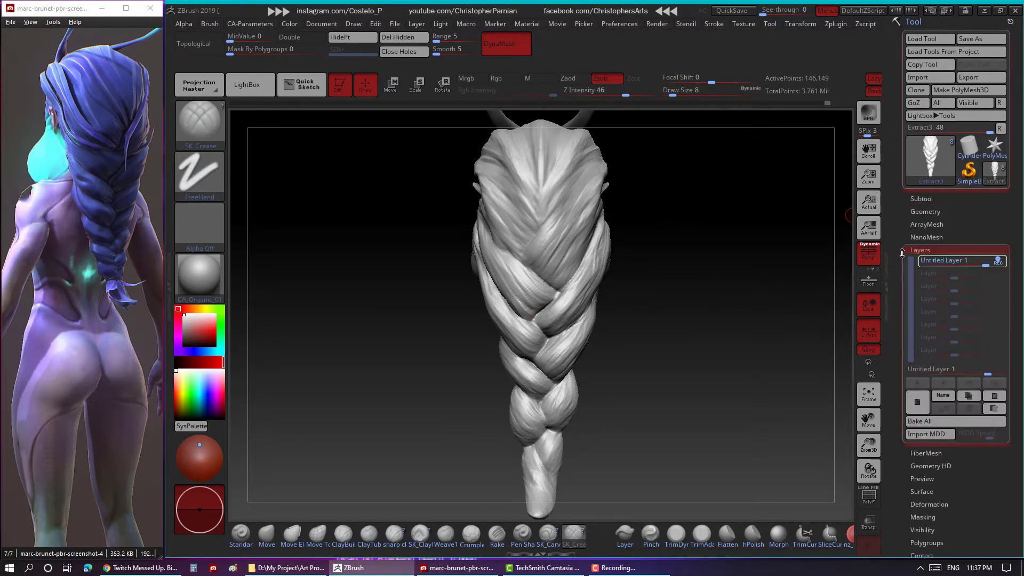
mouse_move(728, 276)
mouse_down()
mouse_move(694, 269)
mouse_move(554, 354)
mouse_move(651, 347)
mouse_up()
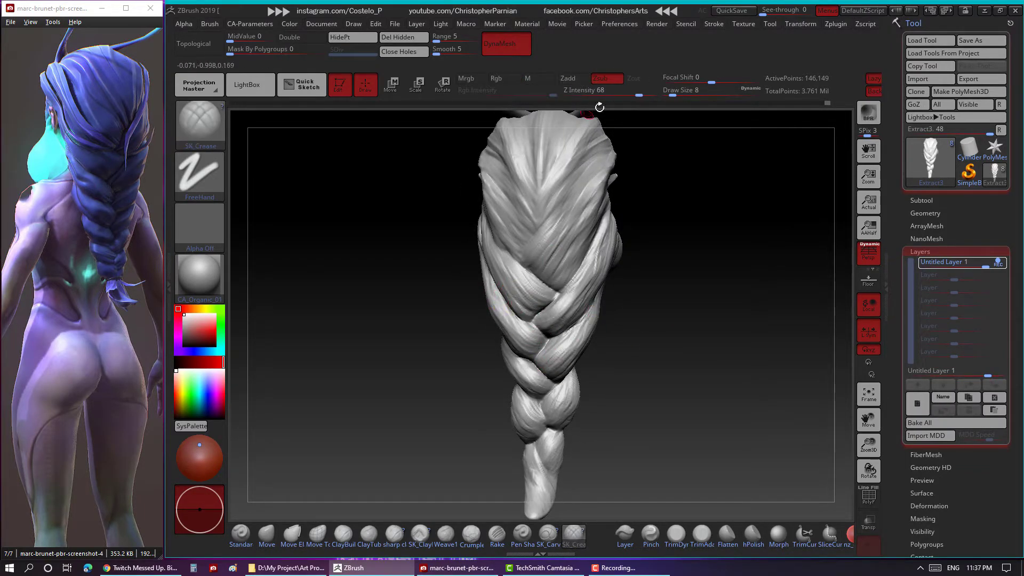
drag(624, 94, 624, 95)
click(651, 534)
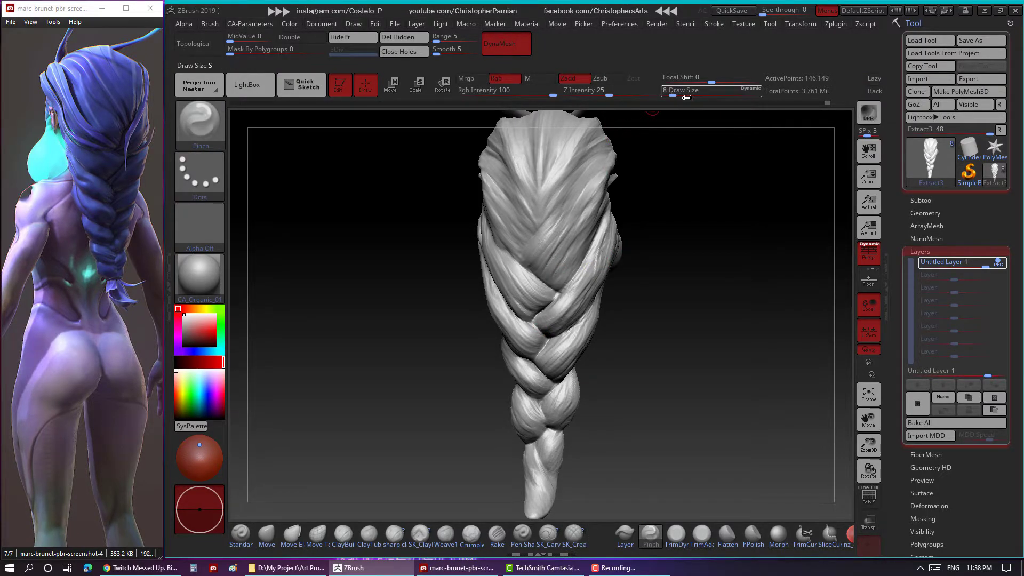
drag(673, 95, 677, 95)
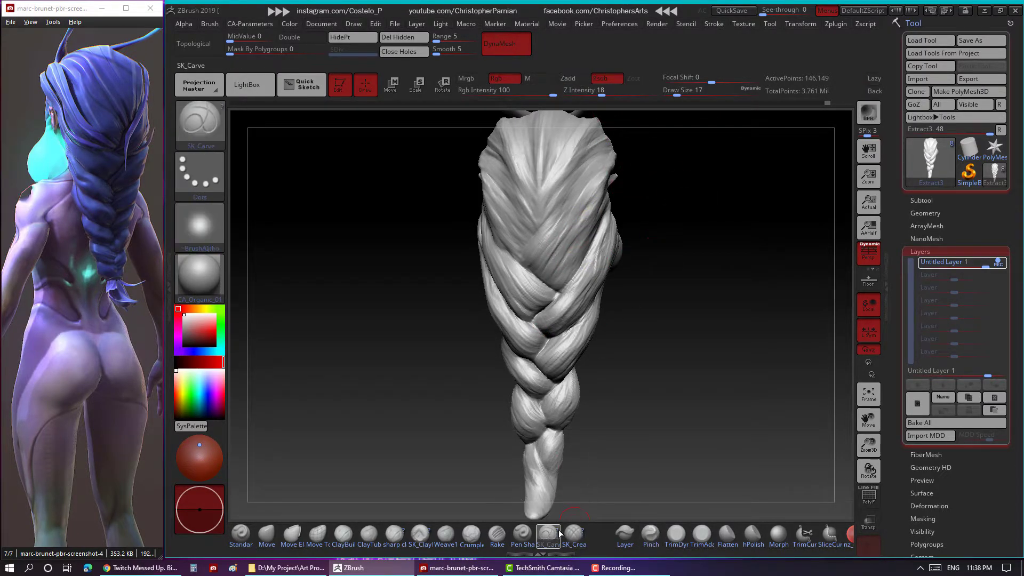
drag(567, 511, 555, 289)
Try the rake brush, then return to SK_Carve at size 8 and strength 39.
key(b)
key(r)
key(a)
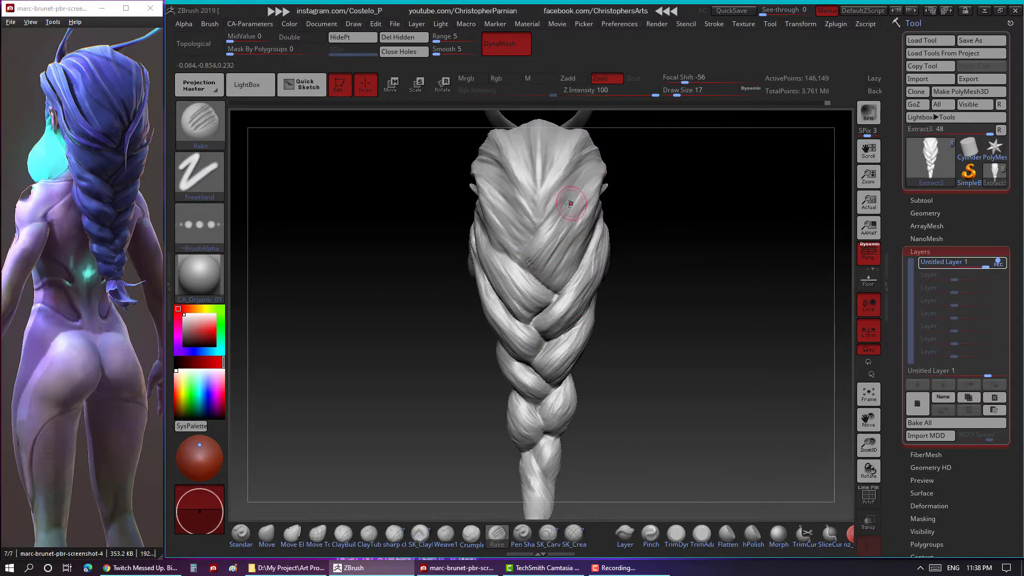
key(b)
key(s)
key(k)
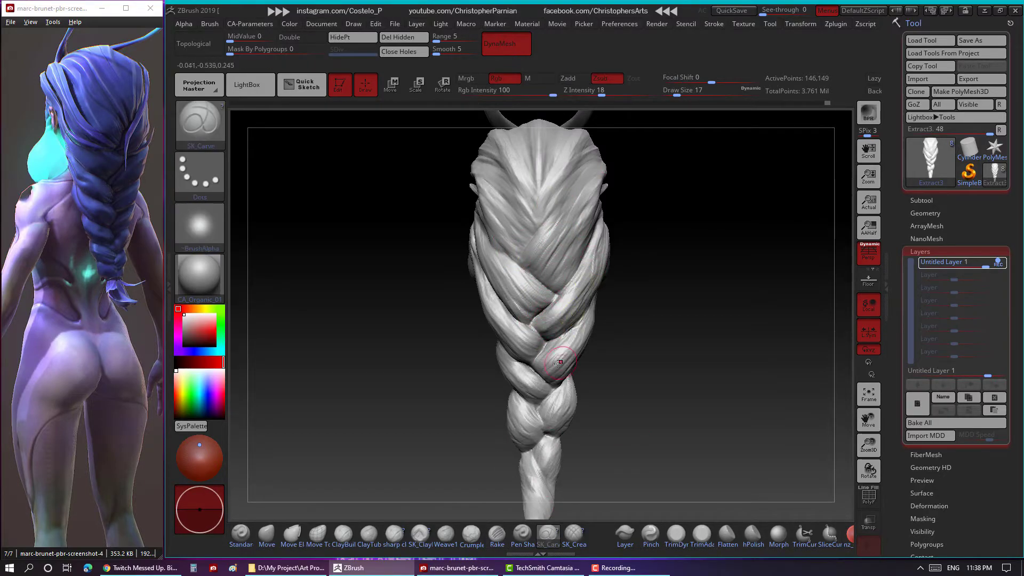
drag(677, 95, 673, 95)
drag(601, 95, 671, 95)
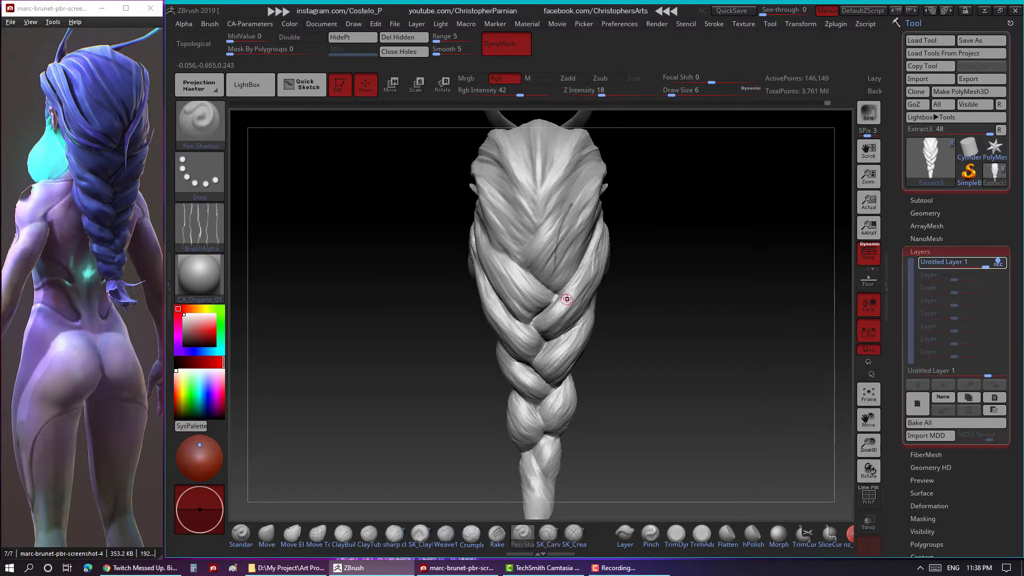
mouse_move(672, 95)
mouse_down()
mouse_move(685, 96)
mouse_move(671, 95)
mouse_up()
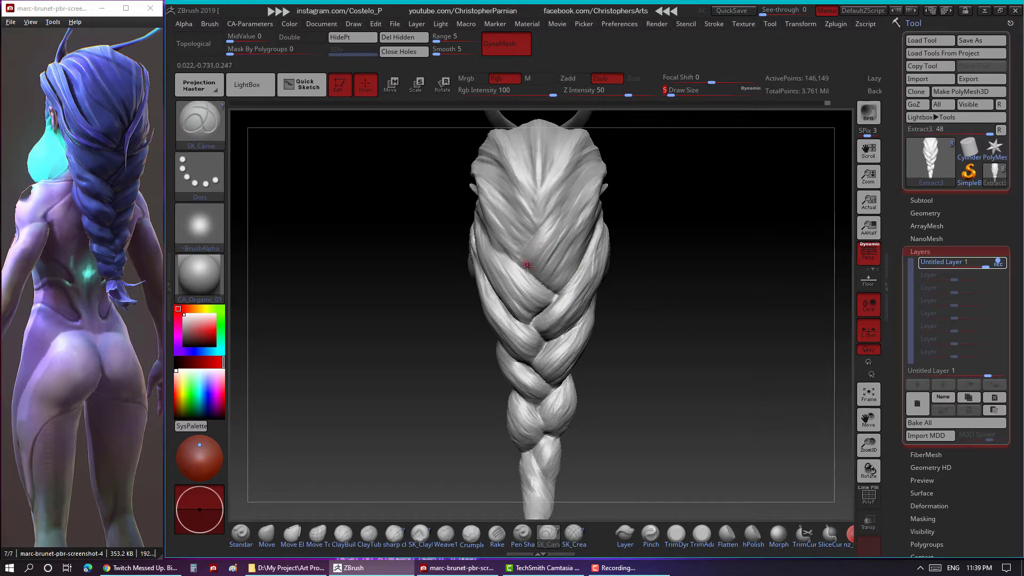
Enable LazyMouse and set the carve brush to strength 35 and size 8 for braid strands.
key(l)
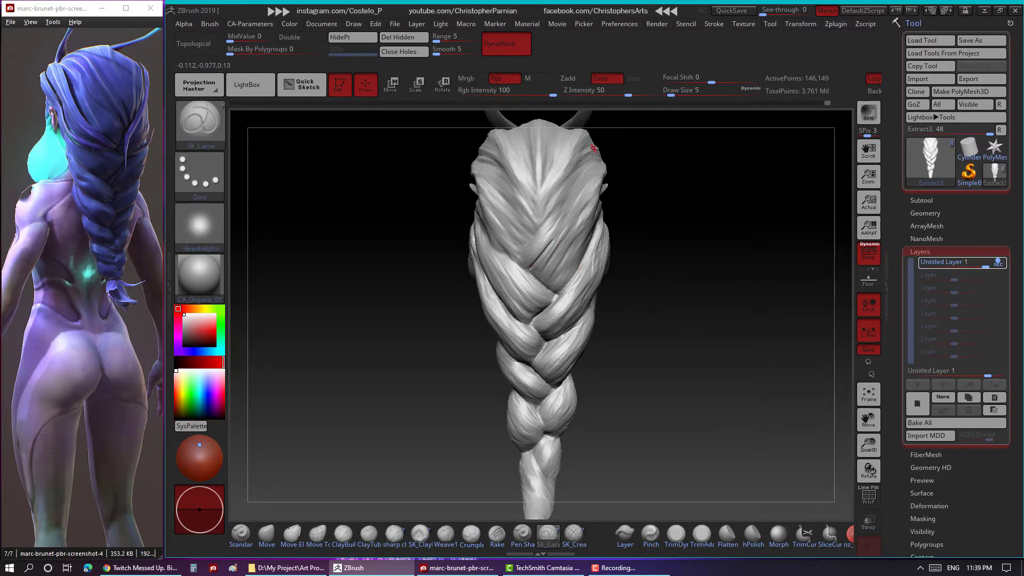
mouse_move(606, 128)
mouse_down()
mouse_move(689, 236)
mouse_move(679, 222)
mouse_up()
drag(629, 95, 618, 95)
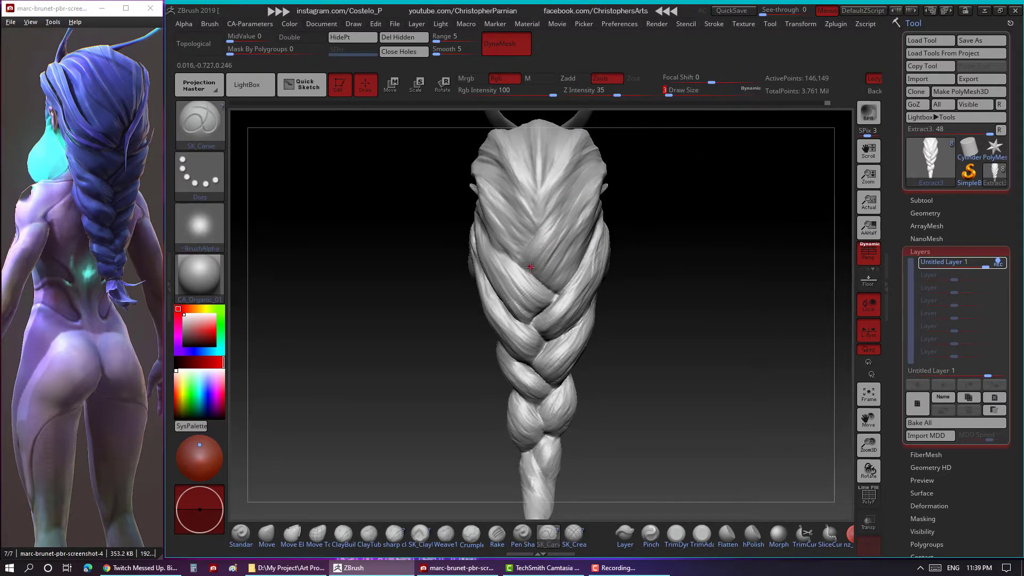
drag(674, 95, 608, 95)
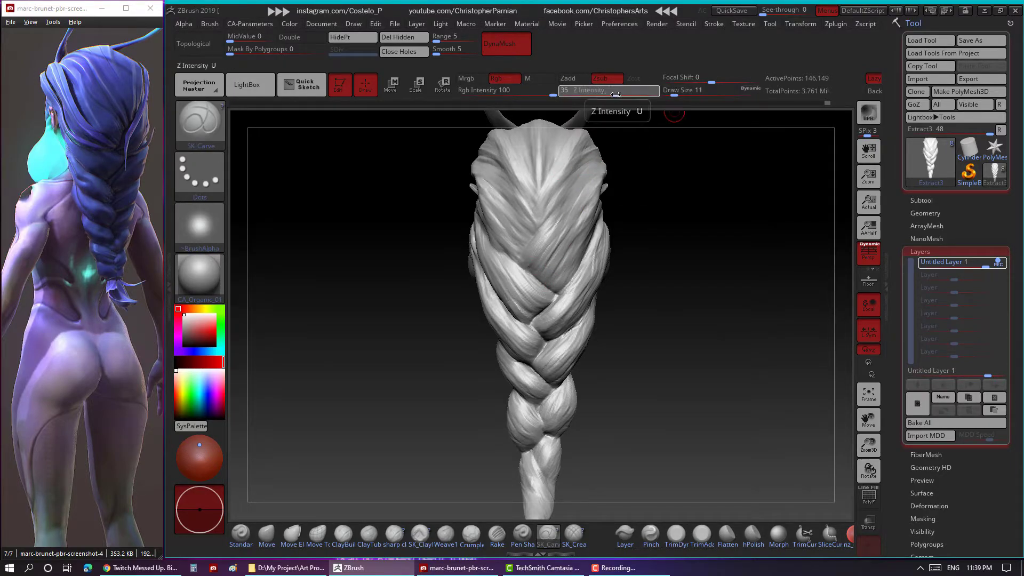
drag(674, 94, 673, 94)
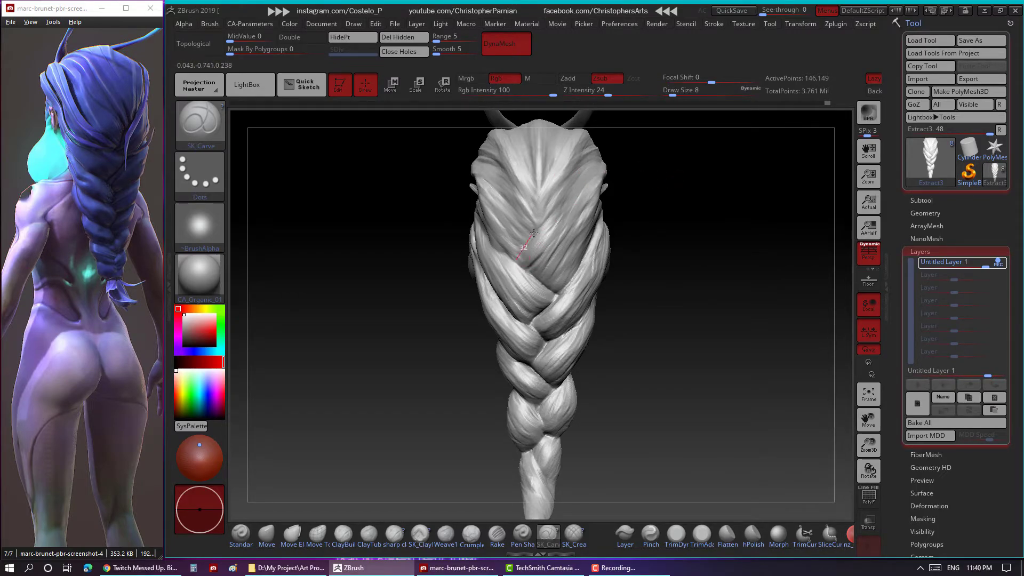
mouse_move(680, 178)
mouse_down()
mouse_move(686, 164)
mouse_move(645, 224)
mouse_move(601, 160)
mouse_move(611, 189)
mouse_up()
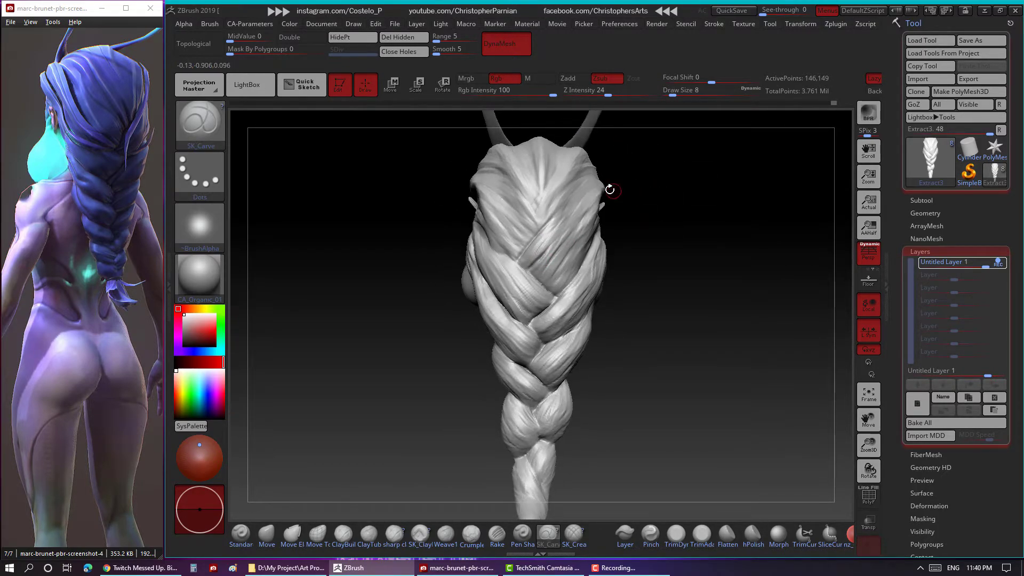
drag(635, 235, 688, 197)
Collapse the Tool tray and set LazyMouse LazyStep to 0.001.
click(887, 104)
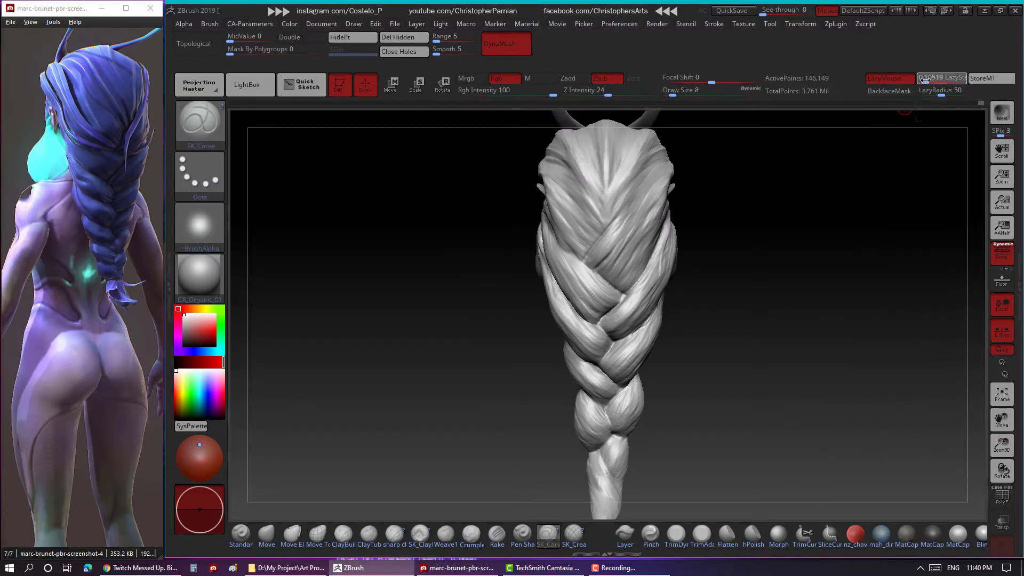
alt+drag(738, 247, 682, 255)
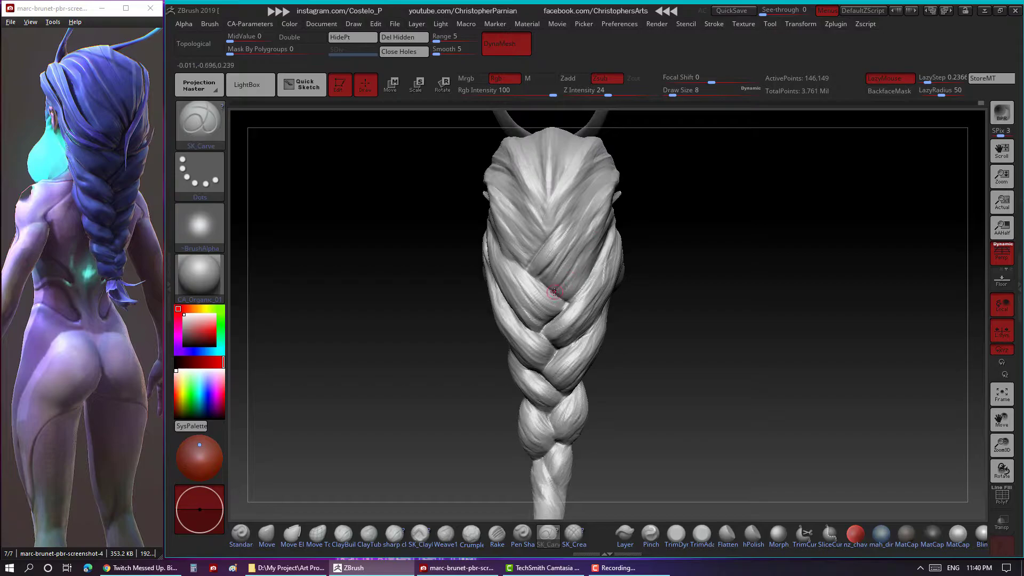
click(939, 80)
text(0.001)
key(Return)
drag(632, 256, 669, 249)
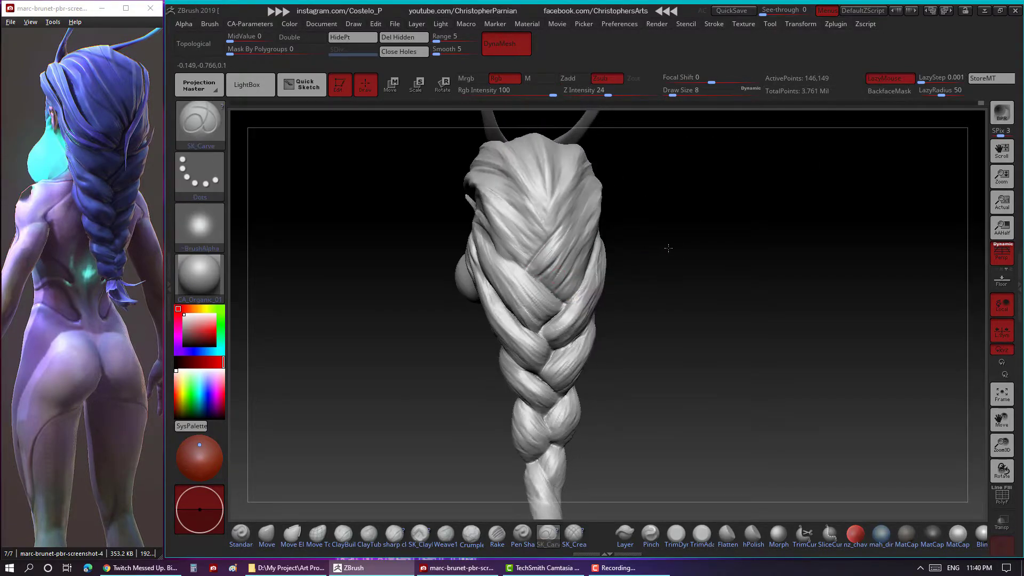
drag(586, 242, 725, 213)
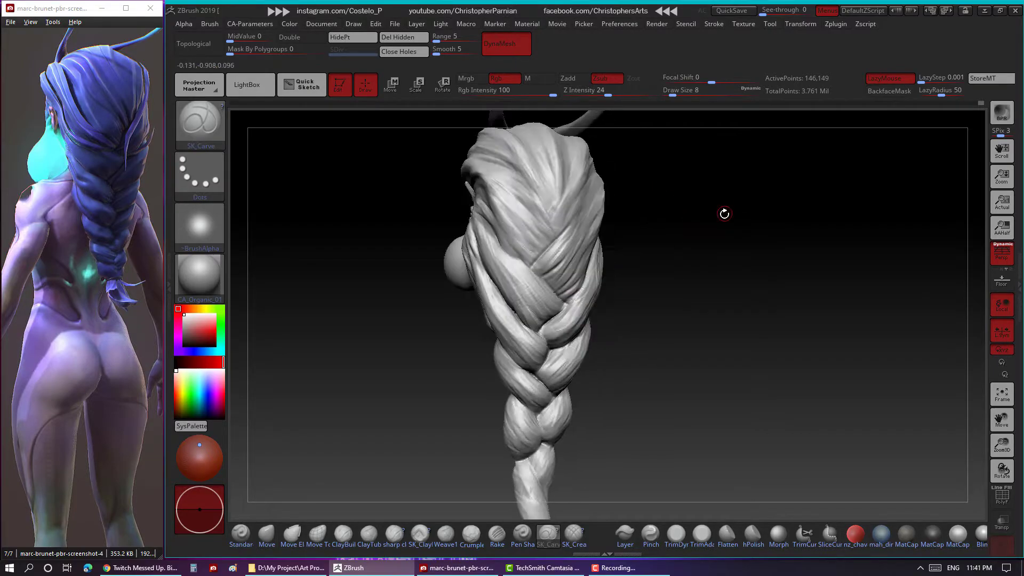
key(ctrl)
text(65)
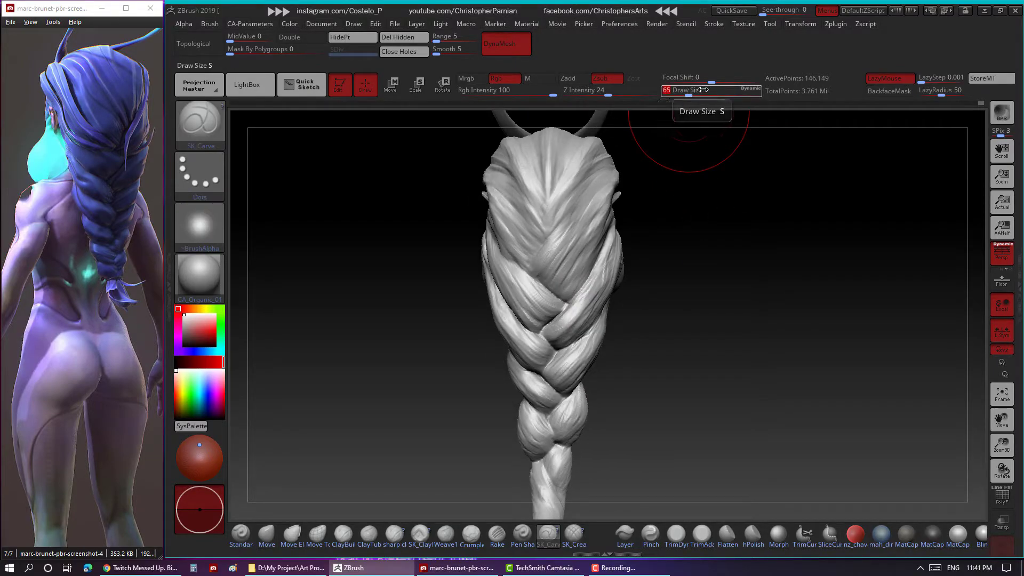
Set Draw Size to 5 and carve fine strand grooves across the upper braid.
click(705, 90)
text(5)
key(Return)
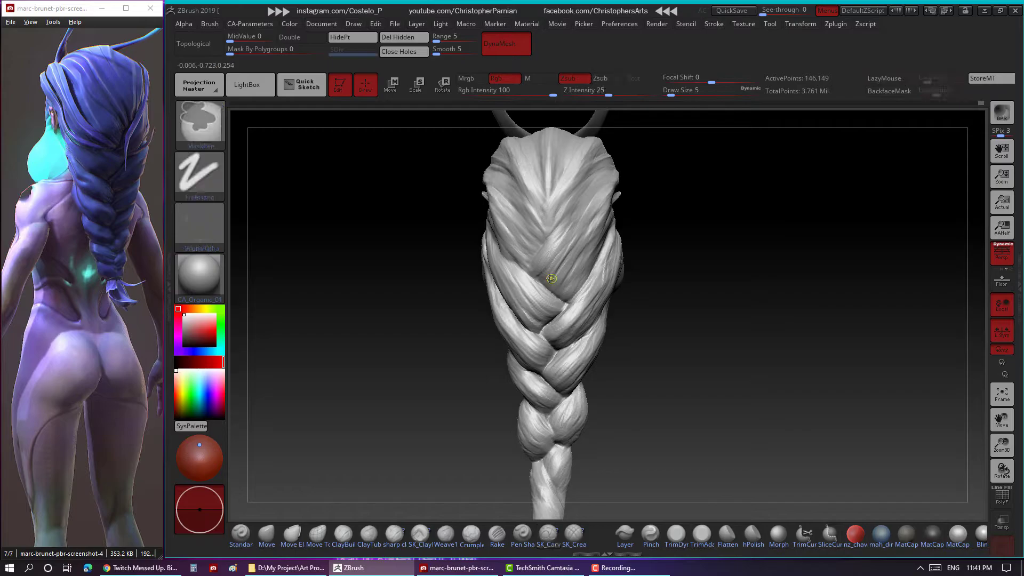
mouse_move(561, 227)
right_down()
mouse_move(612, 273)
mouse_move(691, 216)
right_up()
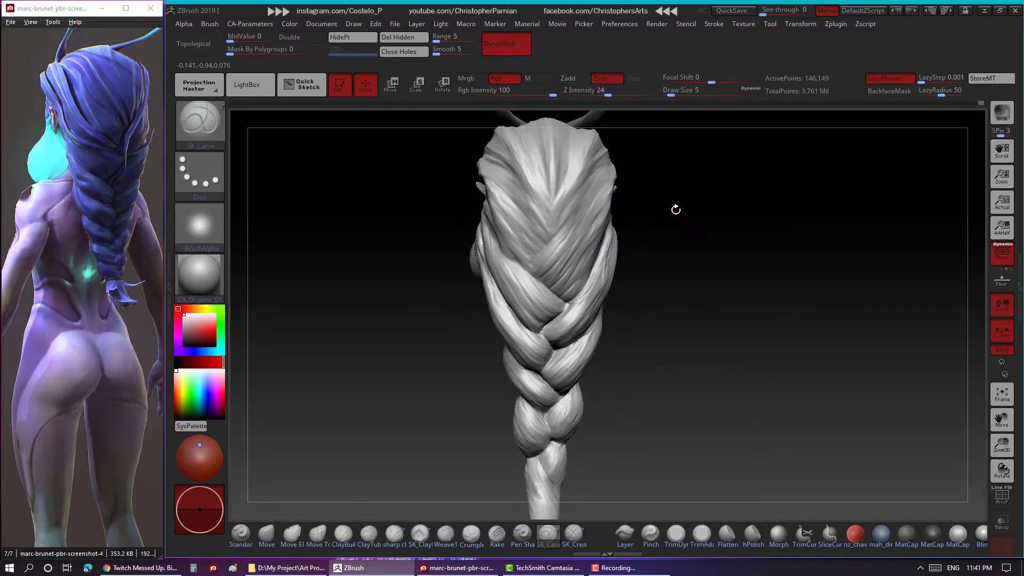
right_drag(677, 202, 553, 258)
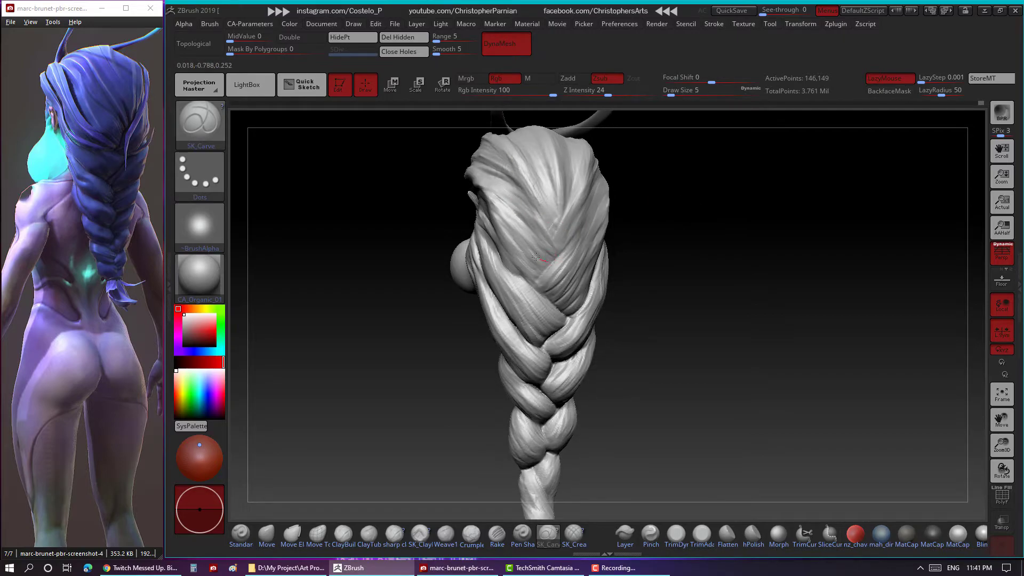
right_drag(494, 210, 705, 178)
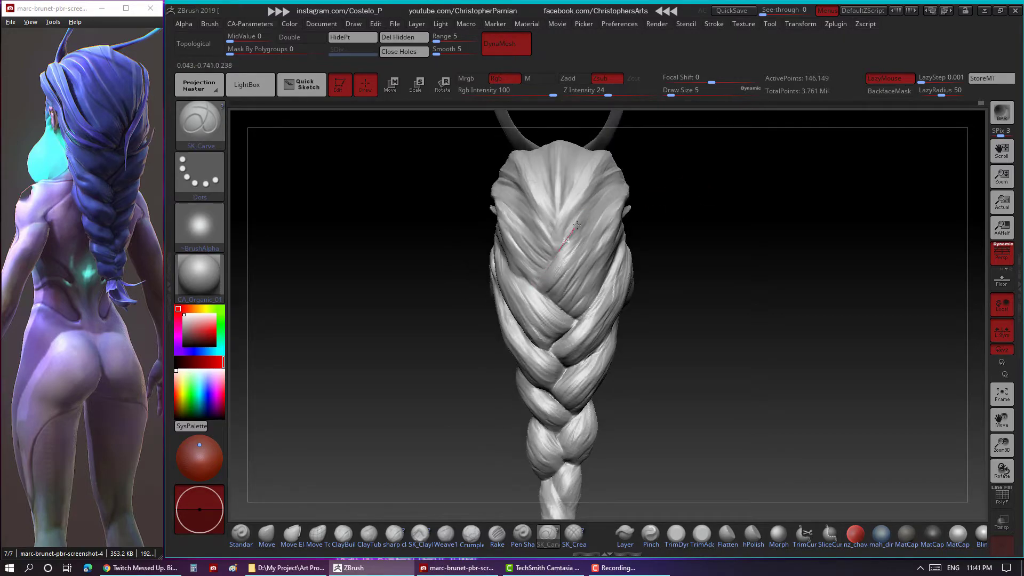
mouse_move(557, 256)
right_down()
mouse_move(473, 177)
mouse_move(683, 201)
mouse_move(512, 217)
right_up()
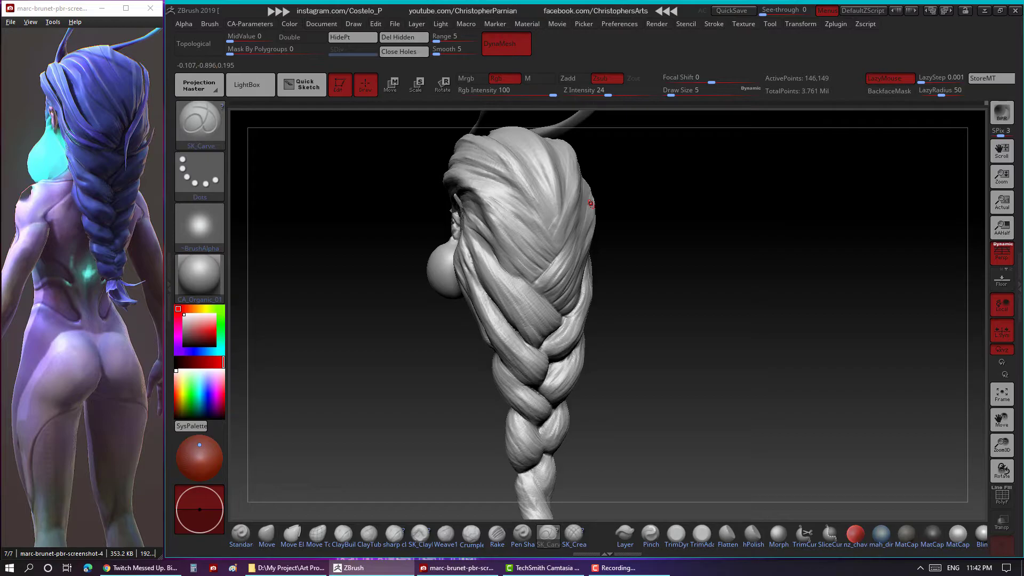
mouse_move(725, 229)
right_down()
mouse_move(663, 256)
mouse_move(522, 241)
mouse_move(540, 304)
mouse_move(630, 288)
mouse_move(451, 279)
mouse_move(433, 353)
mouse_move(423, 354)
mouse_move(474, 144)
mouse_move(456, 146)
right_up()
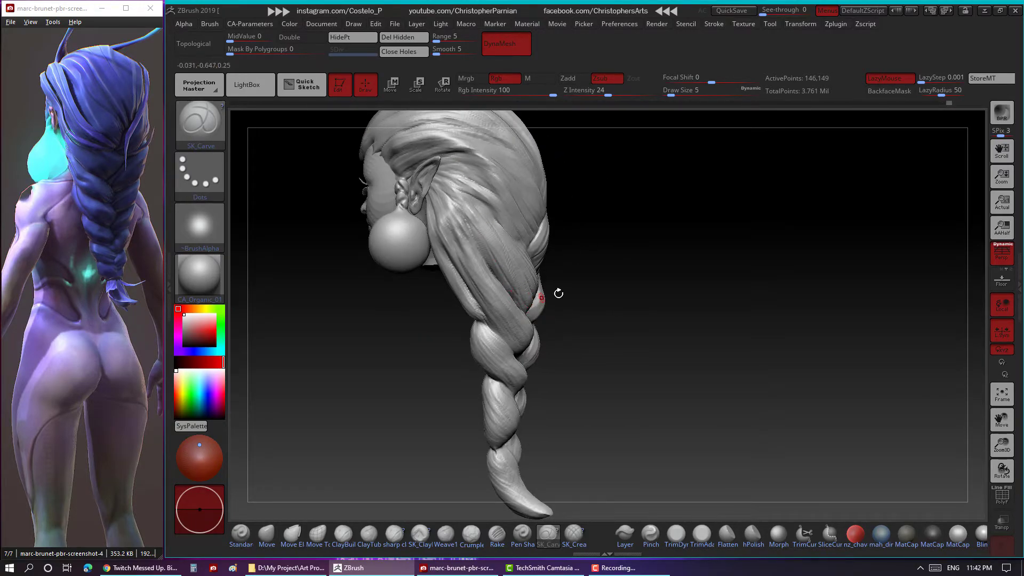
mouse_move(558, 293)
right_down()
mouse_move(450, 160)
mouse_move(600, 252)
mouse_move(720, 236)
mouse_move(677, 242)
mouse_move(613, 194)
mouse_move(592, 198)
mouse_move(596, 222)
mouse_move(498, 247)
right_up()
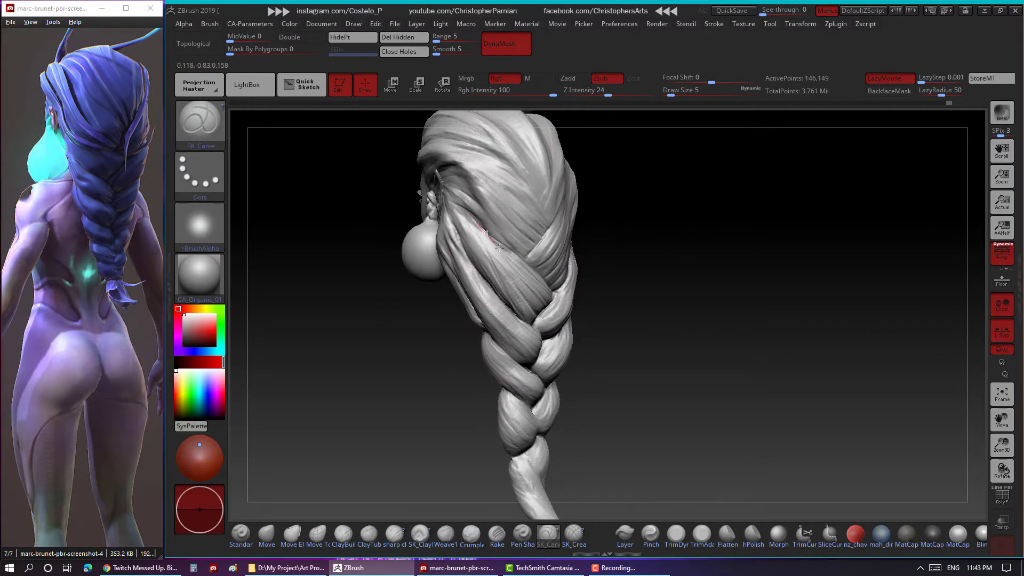
mouse_move(583, 286)
right_down()
mouse_move(606, 256)
mouse_move(531, 278)
right_up()
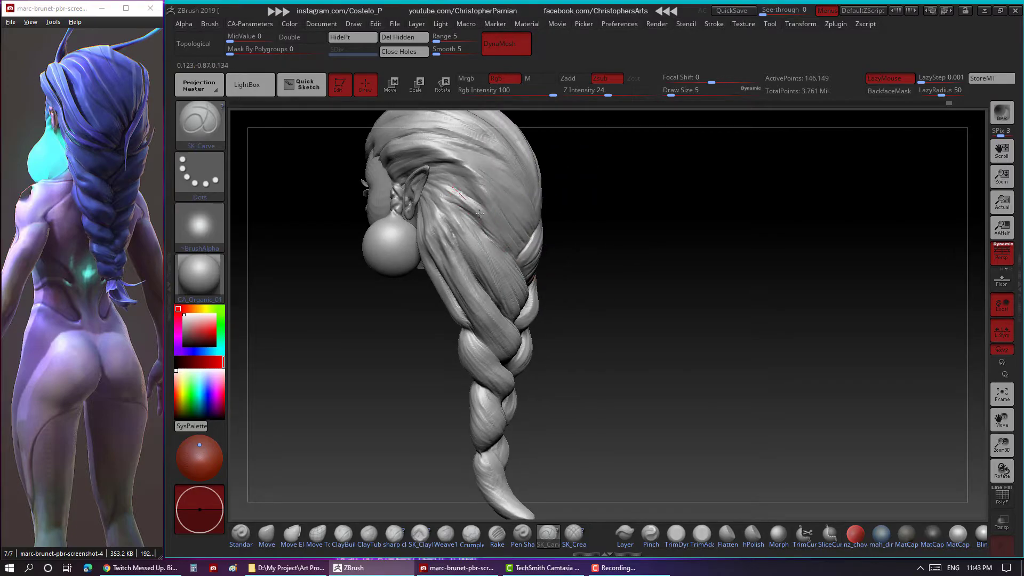
mouse_move(655, 195)
right_down()
mouse_move(662, 251)
mouse_move(688, 262)
mouse_move(462, 192)
right_up()
Carve strand grooves along the front and sides of the braid, rotating between strokes.
right_drag(501, 255, 520, 245)
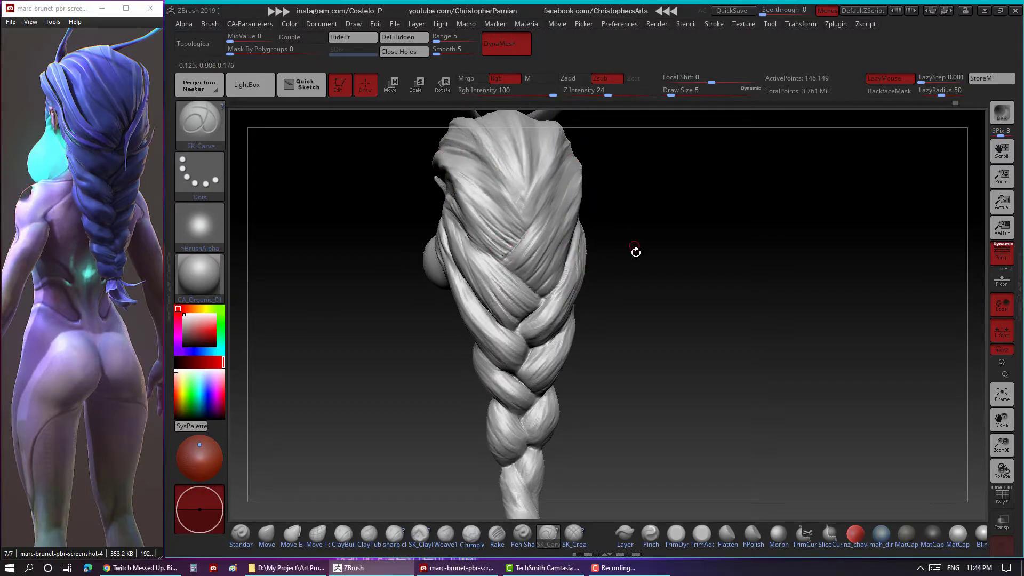
mouse_move(635, 250)
right_down()
mouse_move(641, 276)
mouse_move(587, 289)
right_up()
mouse_move(599, 166)
right_down()
mouse_move(648, 239)
mouse_move(643, 206)
mouse_move(528, 301)
right_up()
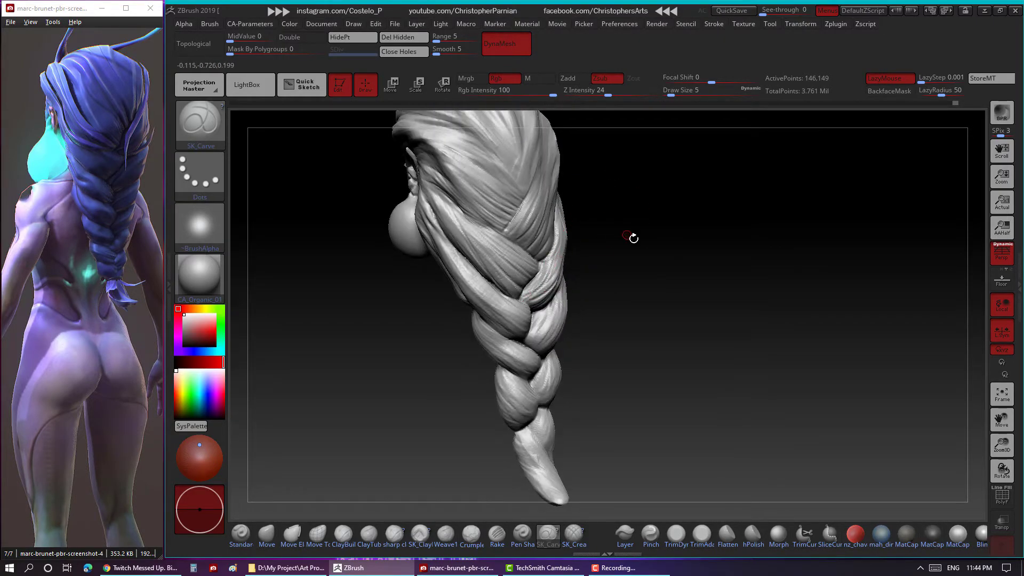
mouse_move(633, 238)
right_down()
mouse_move(530, 288)
mouse_move(661, 254)
mouse_move(544, 281)
mouse_move(558, 288)
mouse_move(655, 207)
mouse_move(606, 327)
right_up()
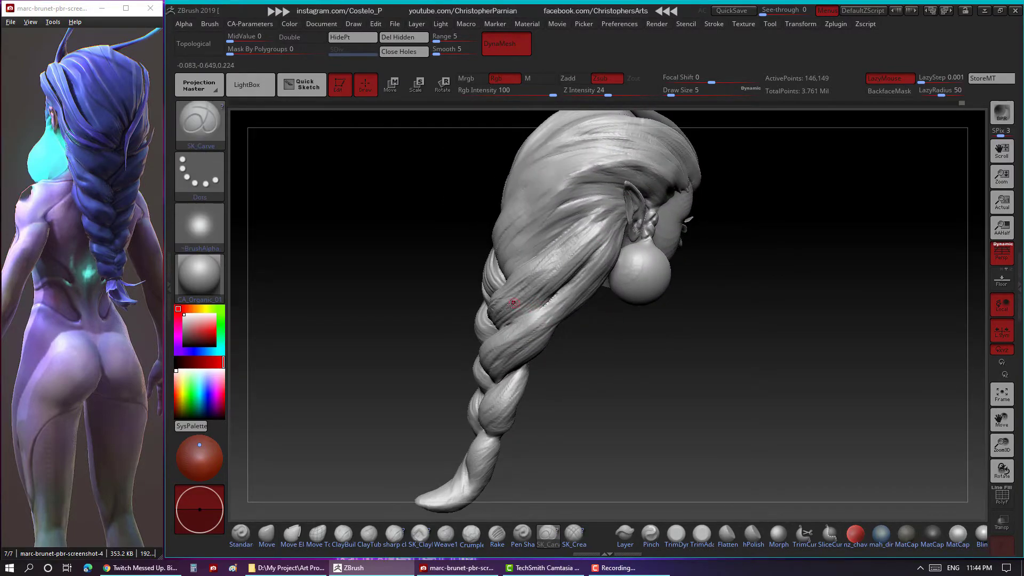
right_drag(512, 303, 520, 288)
right_drag(621, 353, 541, 280)
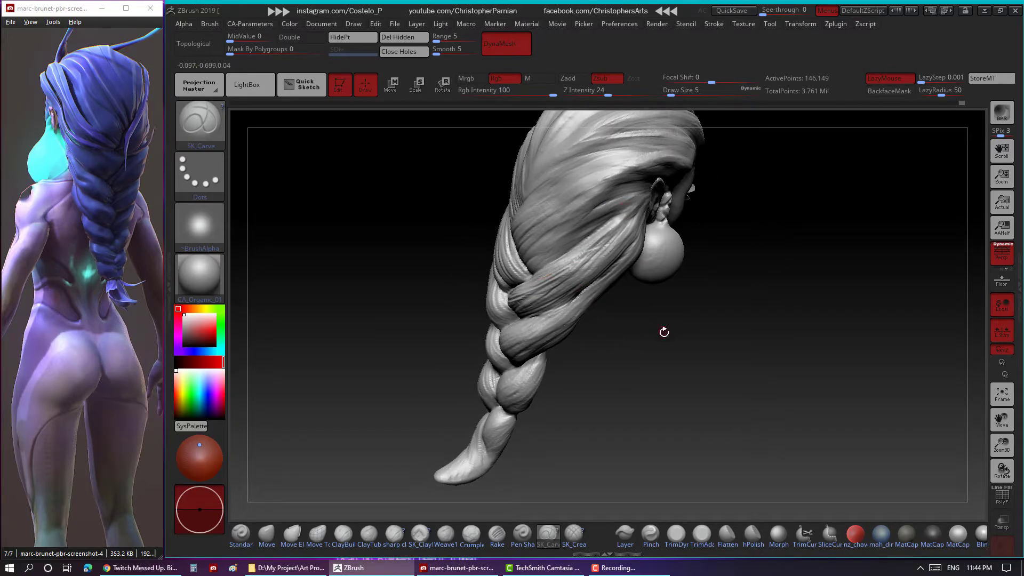
mouse_move(664, 333)
right_down()
mouse_move(634, 335)
mouse_move(599, 262)
mouse_move(639, 360)
mouse_move(629, 305)
mouse_move(661, 292)
right_up()
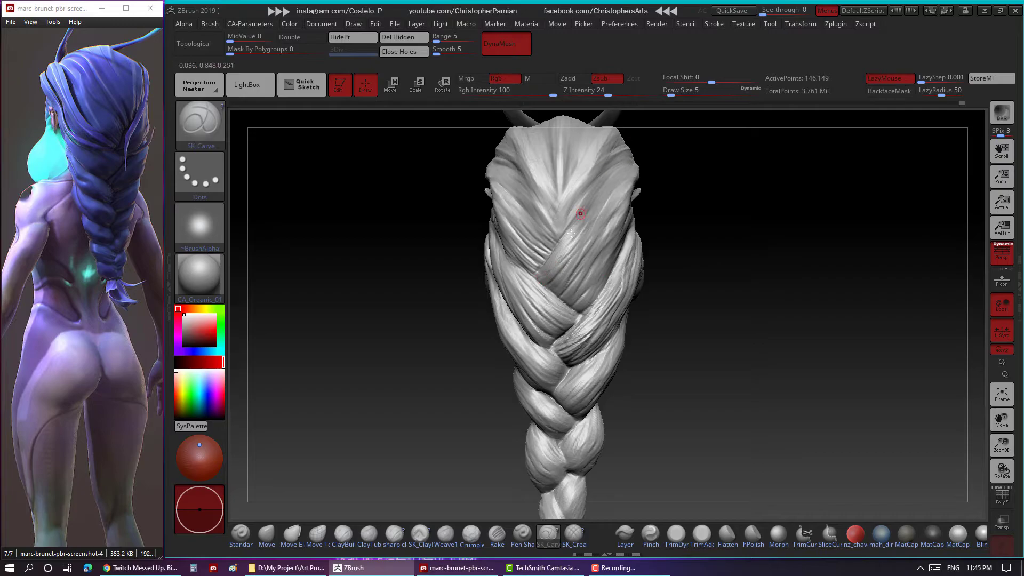
right_drag(661, 235, 664, 246)
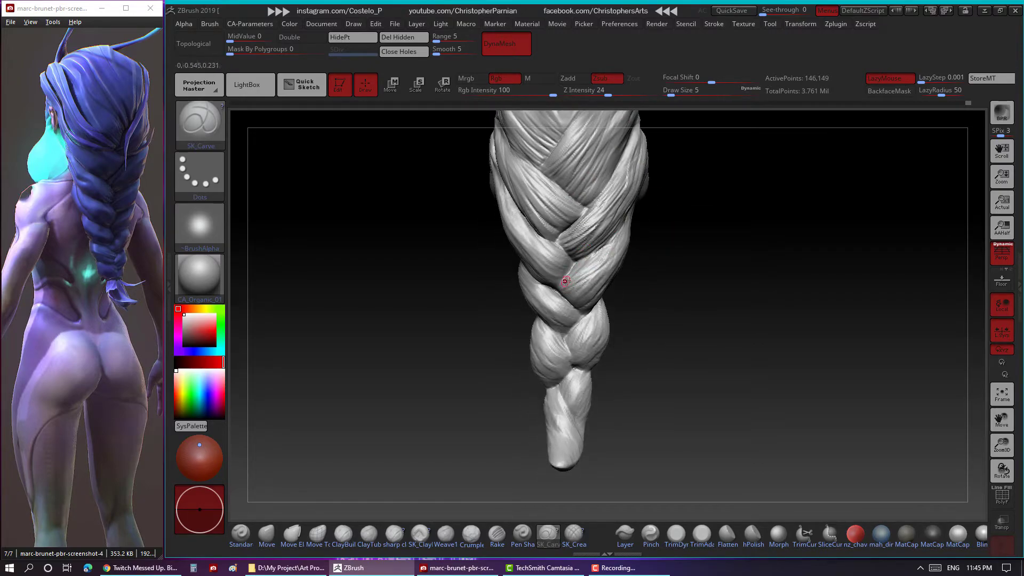
mouse_move(566, 281)
right_down()
mouse_move(562, 293)
mouse_move(658, 297)
mouse_move(645, 260)
mouse_move(575, 271)
right_up()
mouse_move(633, 234)
right_down()
mouse_move(640, 296)
mouse_move(667, 194)
mouse_move(565, 274)
mouse_move(691, 258)
mouse_move(589, 284)
right_up()
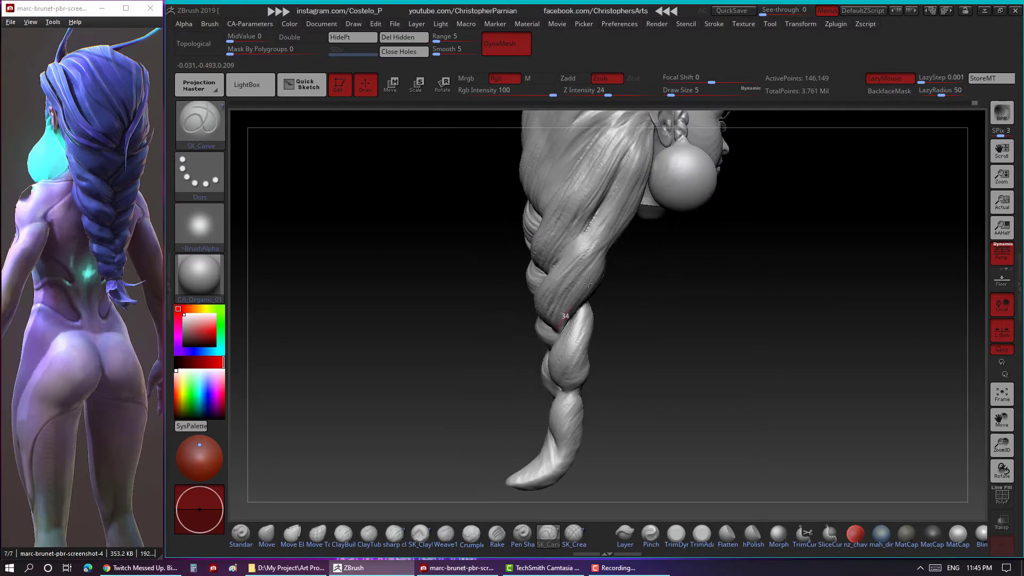
mouse_move(631, 187)
right_down()
mouse_move(667, 288)
mouse_move(624, 224)
mouse_move(689, 244)
right_up()
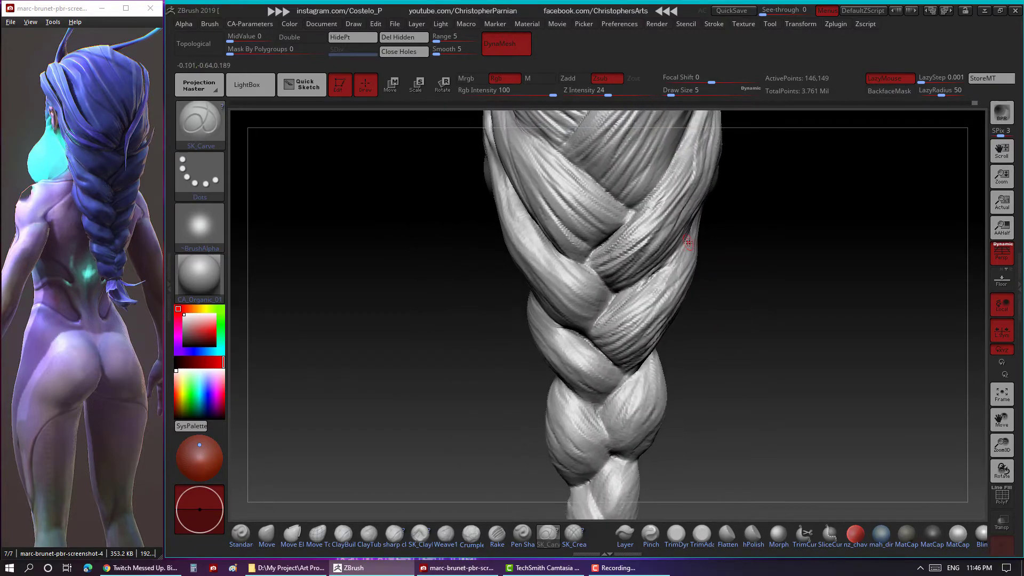
Carve more strand grooves on the braid's back and sides from close-up views.
alt+right_drag(547, 253, 494, 246)
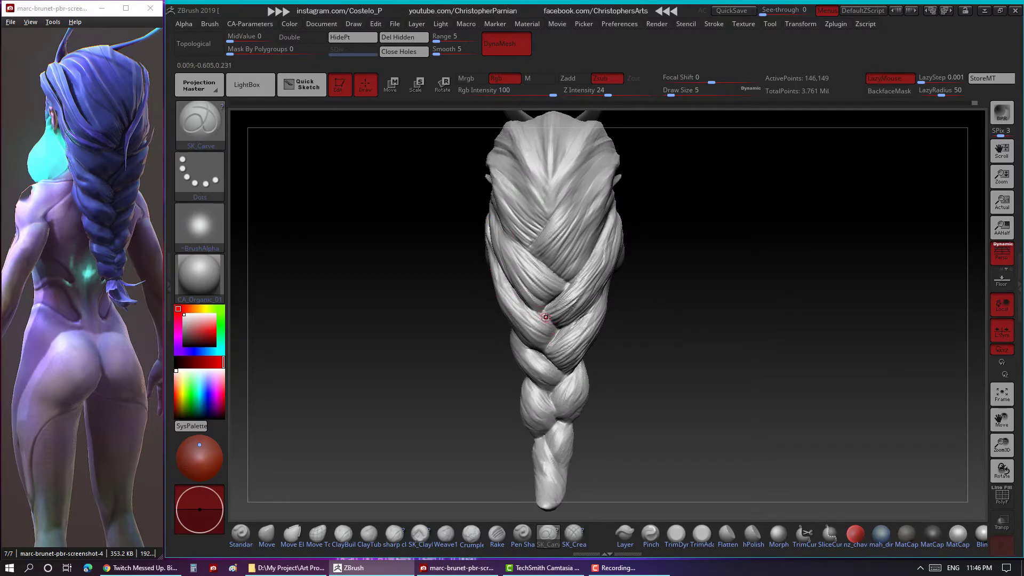
mouse_move(544, 329)
right_down()
mouse_move(509, 308)
mouse_move(477, 248)
right_up()
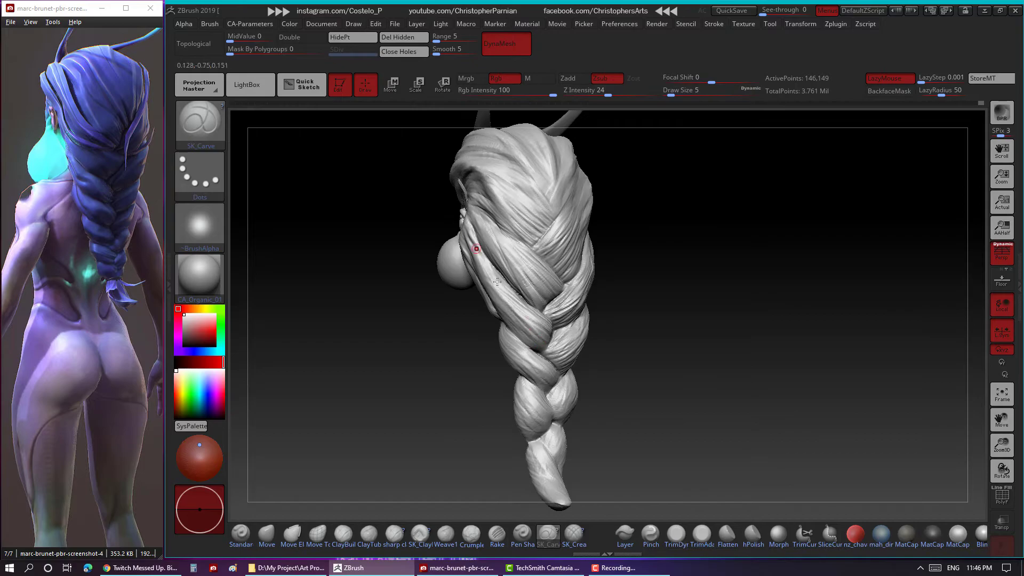
right_drag(490, 300, 485, 273)
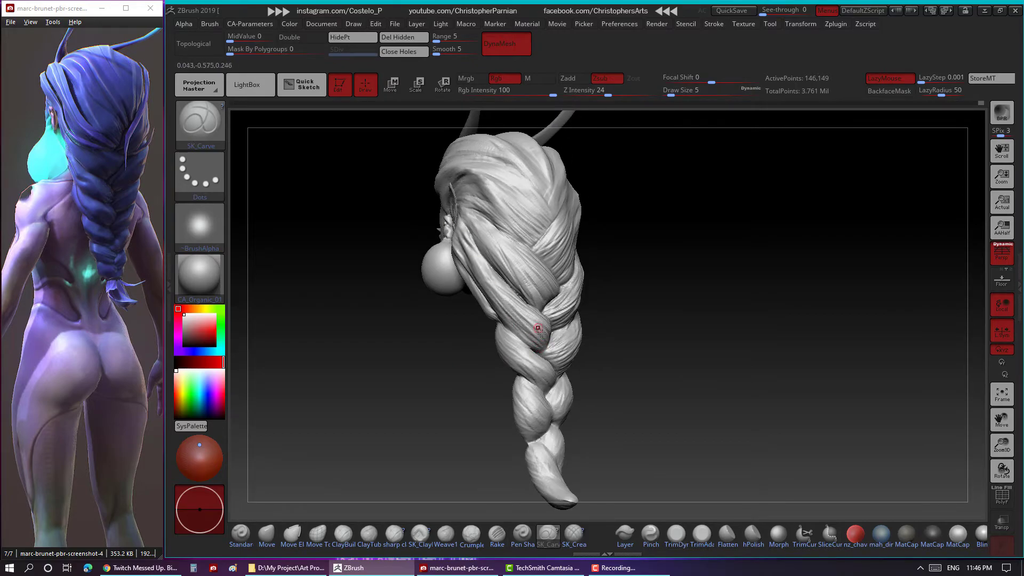
mouse_move(539, 331)
right_down()
mouse_move(518, 324)
mouse_move(484, 364)
mouse_move(586, 338)
right_up()
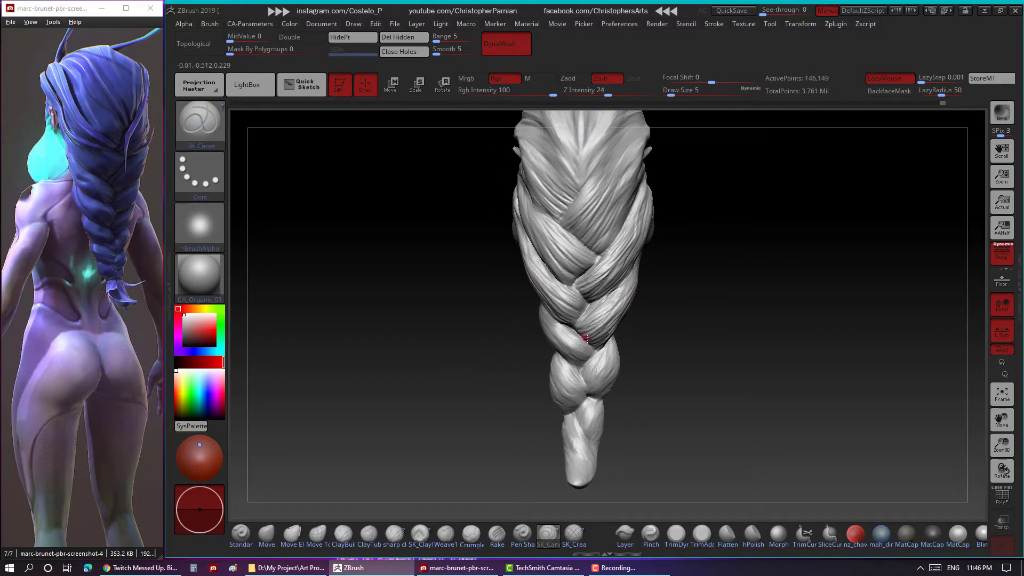
right_drag(546, 310, 584, 358)
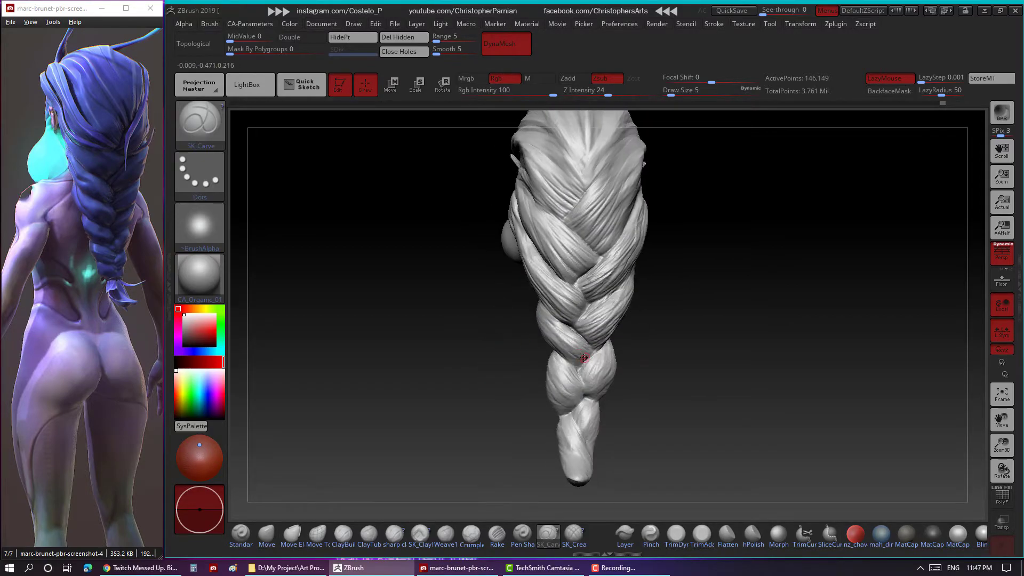
right_drag(540, 321, 504, 334)
right_drag(565, 328, 580, 341)
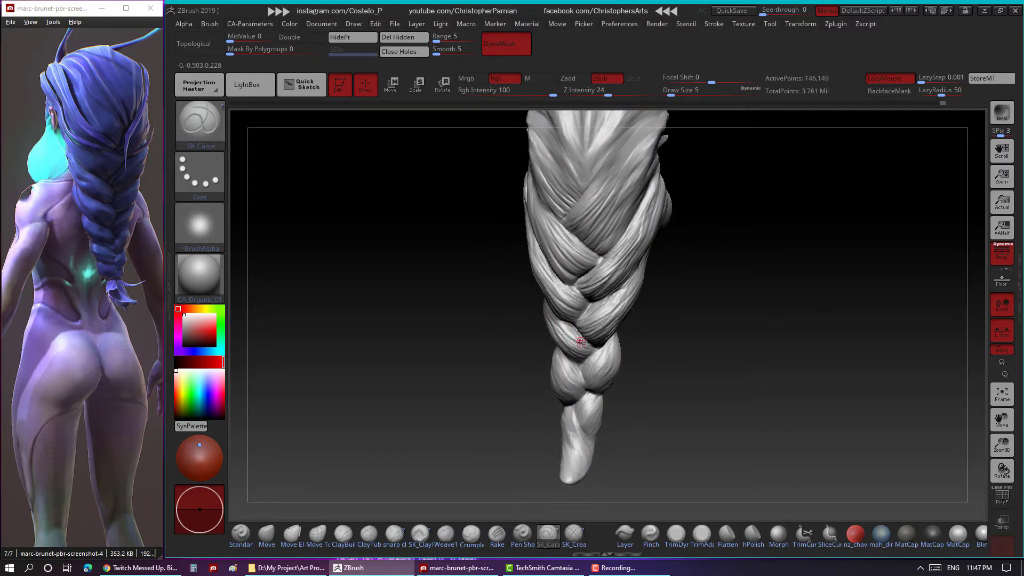
right_drag(526, 299, 588, 346)
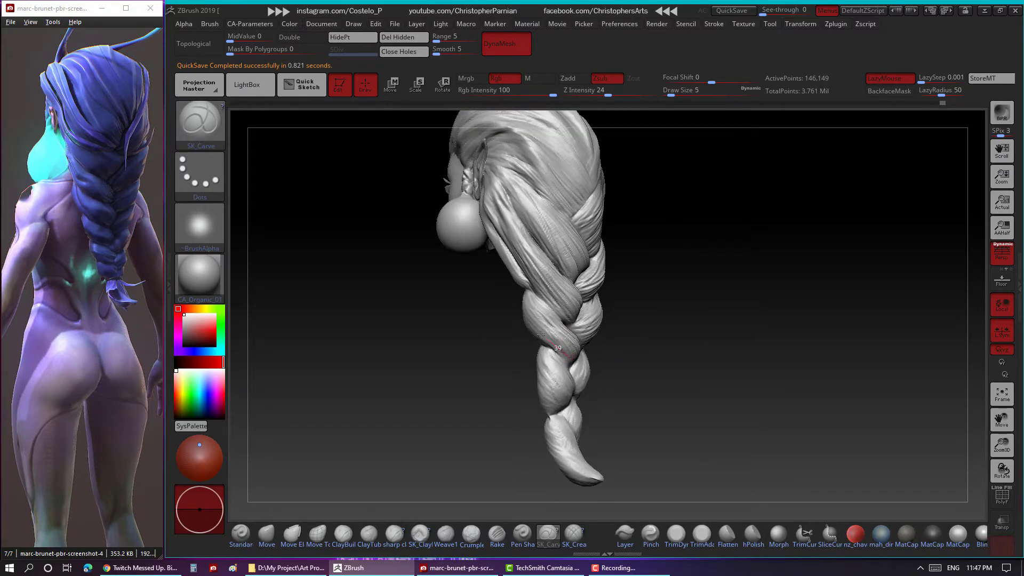
drag(541, 334, 516, 283)
mouse_move(557, 340)
right_down()
mouse_move(566, 350)
mouse_move(652, 307)
right_up()
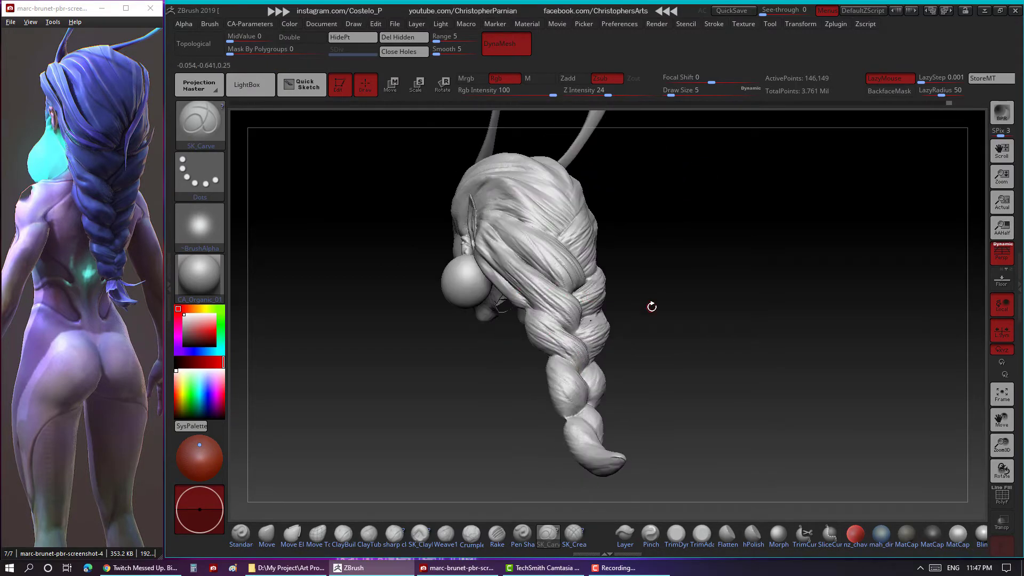
mouse_move(657, 244)
right_down()
mouse_move(819, 366)
mouse_move(698, 288)
mouse_move(644, 348)
mouse_move(579, 275)
right_up()
Save the elf head with Ctrl+S, overwriting the existing ZTool file.
key(ctrl+s)
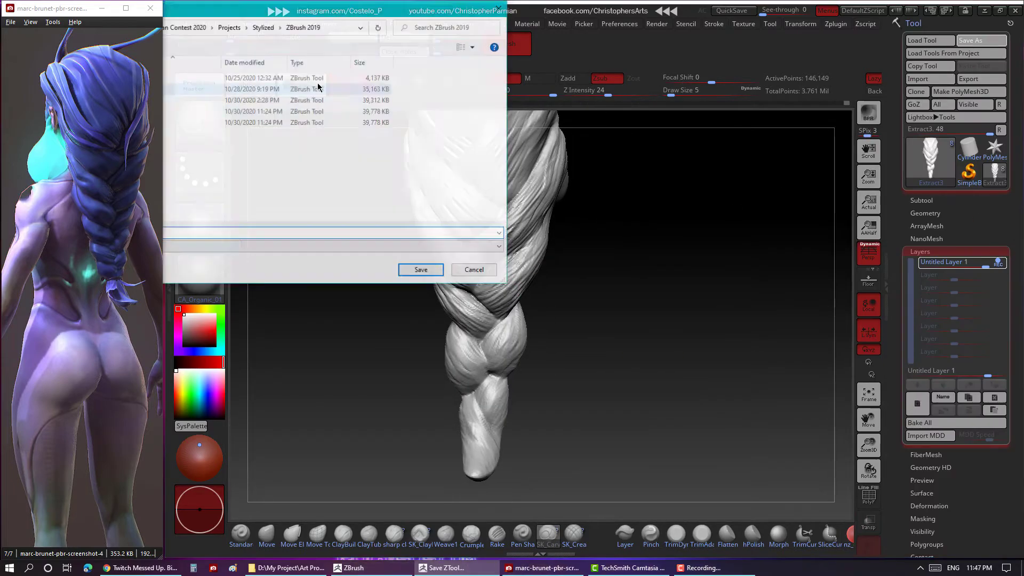
key(Return)
key(Return)
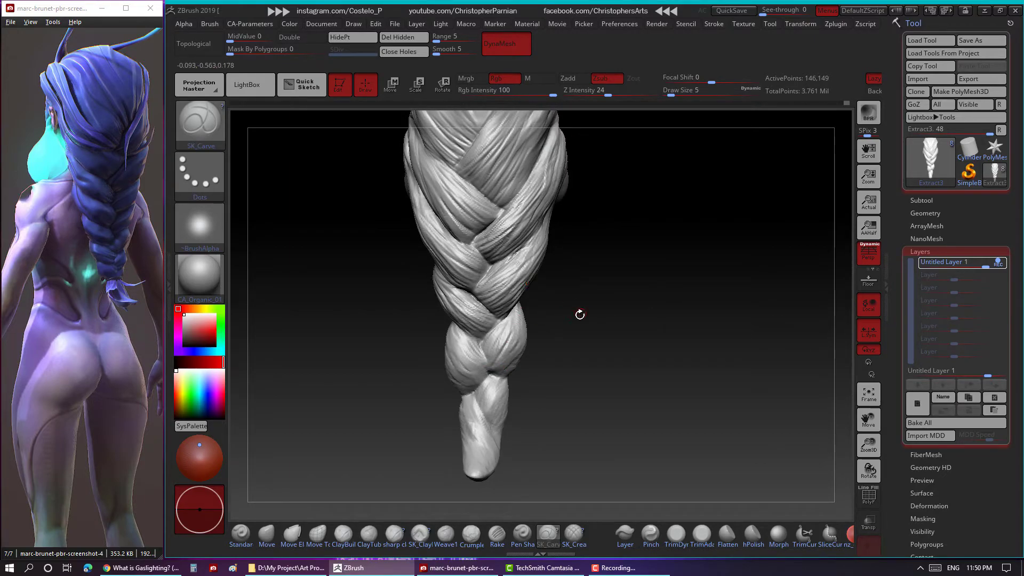
Carve strand lines over the braid's plaits from several angles.
mouse_move(579, 314)
mouse_down()
mouse_move(569, 300)
mouse_move(515, 323)
mouse_up()
mouse_move(578, 304)
mouse_down()
mouse_move(540, 291)
mouse_move(573, 297)
mouse_move(587, 354)
mouse_up()
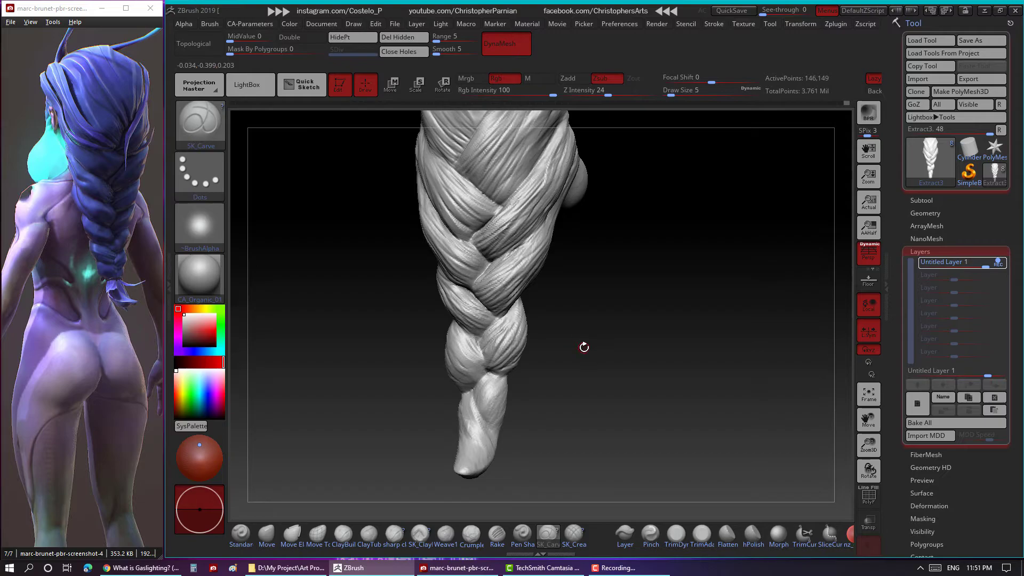
drag(569, 288, 519, 294)
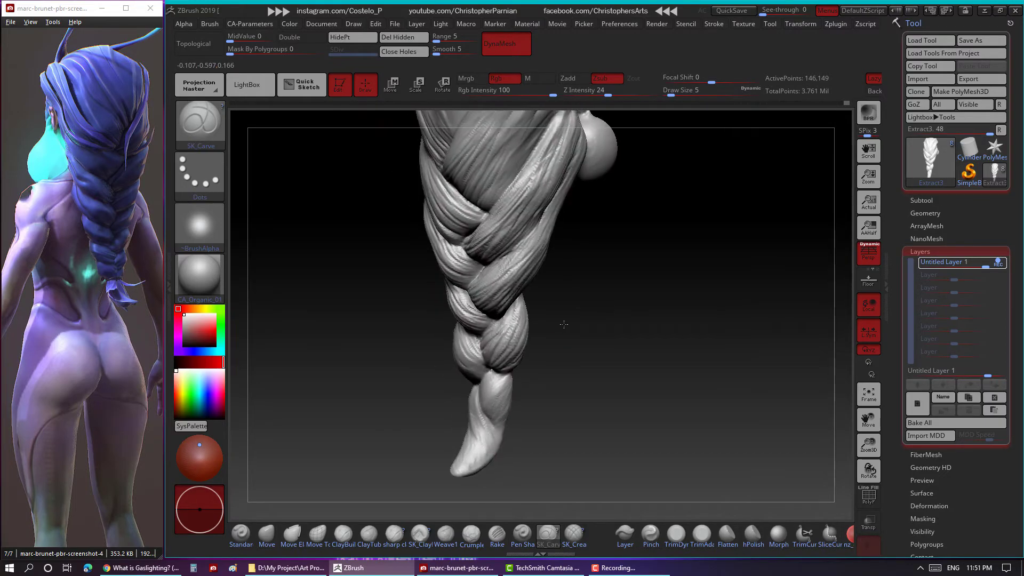
drag(569, 317, 513, 334)
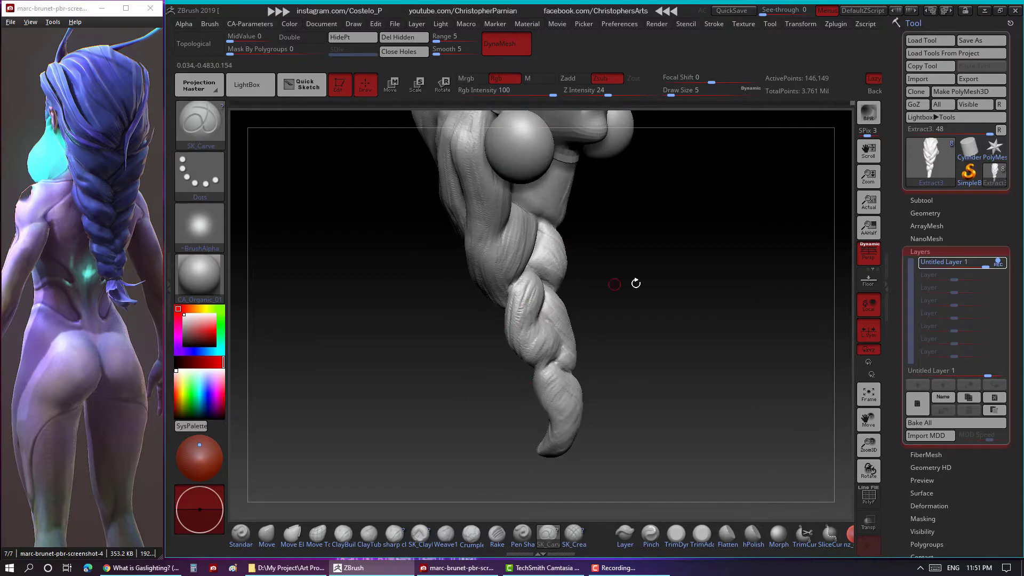
mouse_move(635, 282)
mouse_down()
mouse_move(675, 293)
mouse_move(587, 312)
mouse_move(498, 358)
mouse_move(462, 347)
mouse_move(505, 367)
mouse_move(519, 351)
mouse_up()
drag(428, 307, 520, 345)
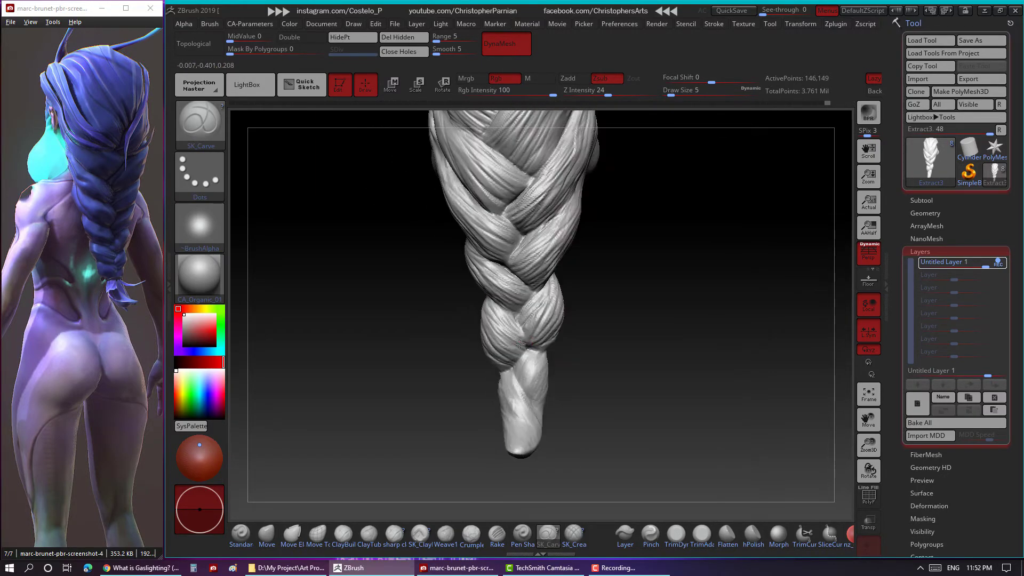
mouse_move(457, 269)
mouse_down()
mouse_move(491, 296)
mouse_move(642, 311)
mouse_move(688, 292)
mouse_move(679, 331)
mouse_move(634, 281)
mouse_move(451, 329)
mouse_move(477, 321)
mouse_move(514, 348)
mouse_move(486, 366)
mouse_move(471, 355)
mouse_up()
mouse_move(496, 304)
mouse_down()
mouse_move(521, 347)
mouse_move(482, 344)
mouse_move(474, 313)
mouse_move(484, 362)
mouse_up()
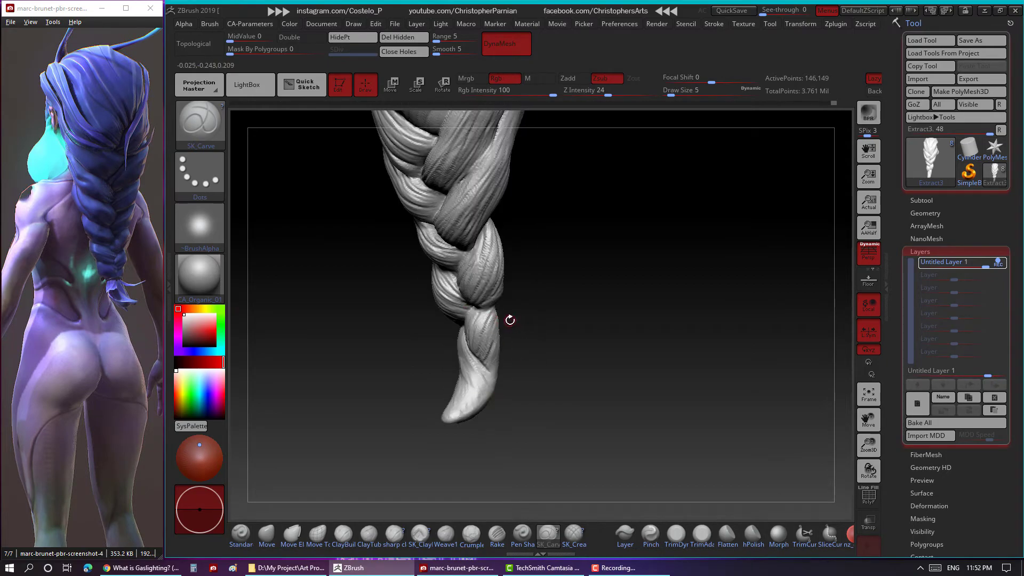
mouse_move(510, 320)
mouse_down()
mouse_move(606, 299)
mouse_move(486, 309)
mouse_up()
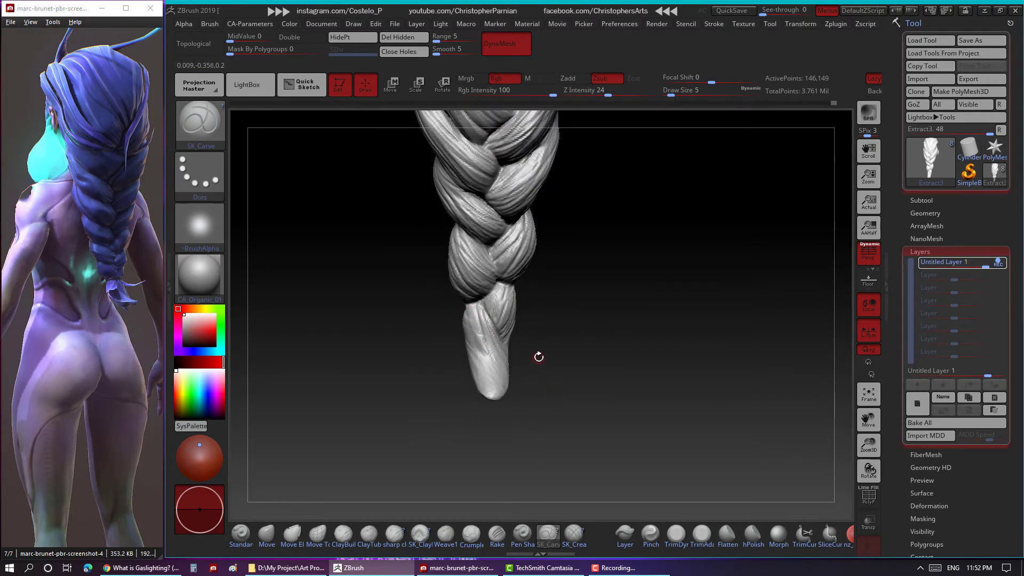
mouse_move(539, 356)
mouse_down()
mouse_move(531, 315)
mouse_move(507, 334)
mouse_move(537, 341)
mouse_move(468, 309)
mouse_move(486, 349)
mouse_move(470, 284)
mouse_up()
mouse_move(482, 369)
mouse_down()
mouse_move(477, 331)
mouse_move(577, 387)
mouse_move(846, 400)
mouse_move(734, 359)
mouse_move(721, 315)
mouse_up()
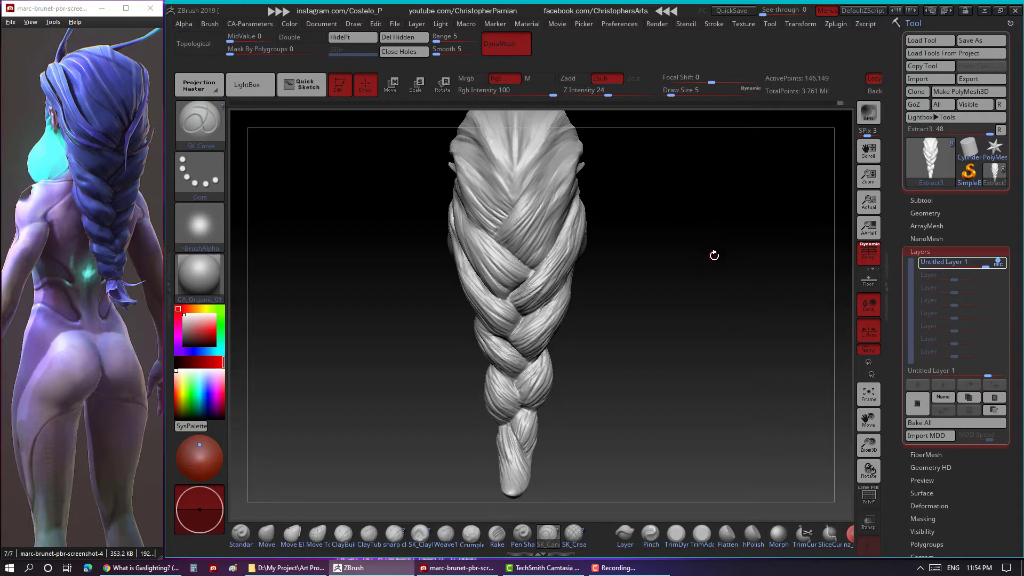
Carve strand grooves into the hair sweeping back above the braid.
mouse_move(708, 231)
mouse_down()
mouse_move(700, 207)
mouse_move(704, 225)
mouse_move(666, 213)
mouse_move(673, 244)
mouse_move(658, 217)
mouse_up()
mouse_move(560, 225)
mouse_down()
mouse_move(514, 214)
mouse_move(564, 210)
mouse_up()
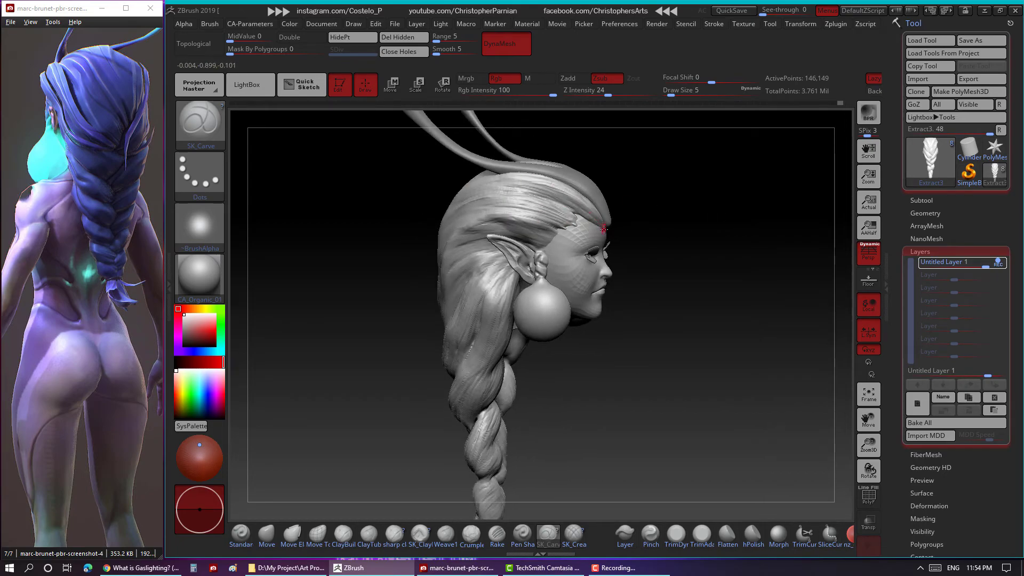
mouse_move(631, 180)
mouse_down()
mouse_move(665, 232)
mouse_move(768, 201)
mouse_move(513, 267)
mouse_move(558, 152)
mouse_up()
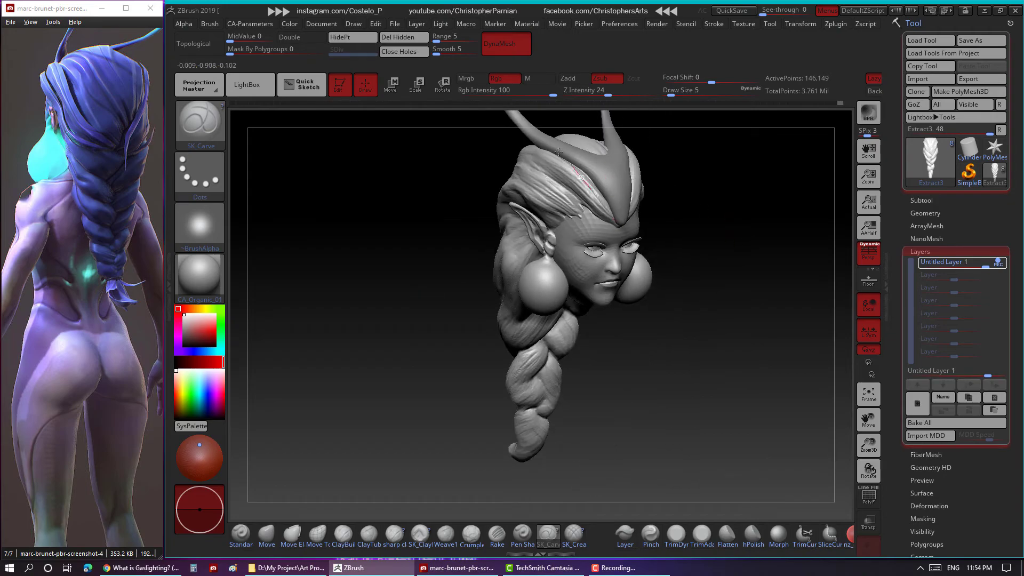
mouse_move(608, 206)
mouse_down()
mouse_move(688, 208)
mouse_move(679, 282)
mouse_up()
drag(756, 287, 667, 241)
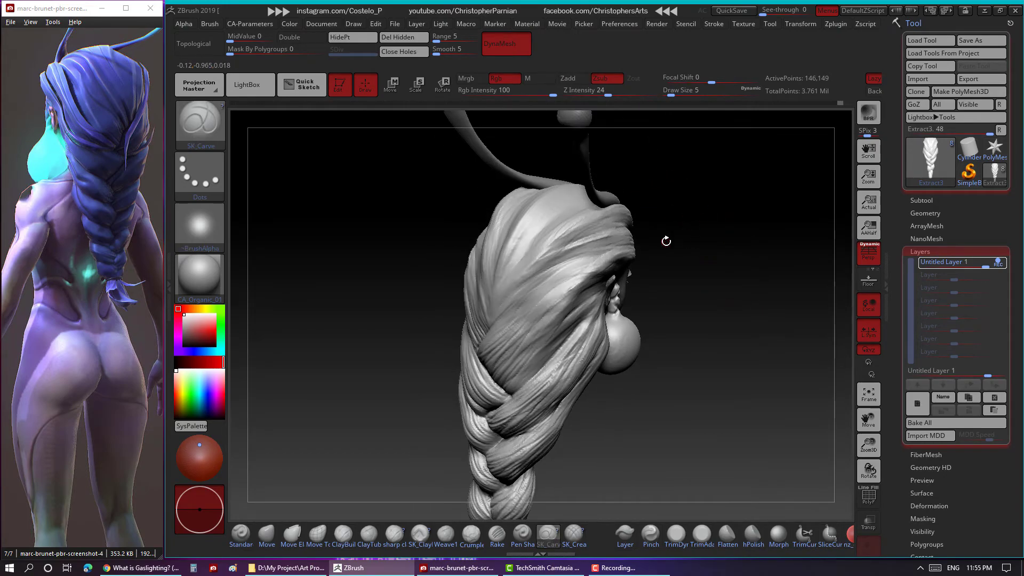
drag(515, 310, 560, 270)
drag(618, 216, 636, 253)
drag(791, 187, 549, 236)
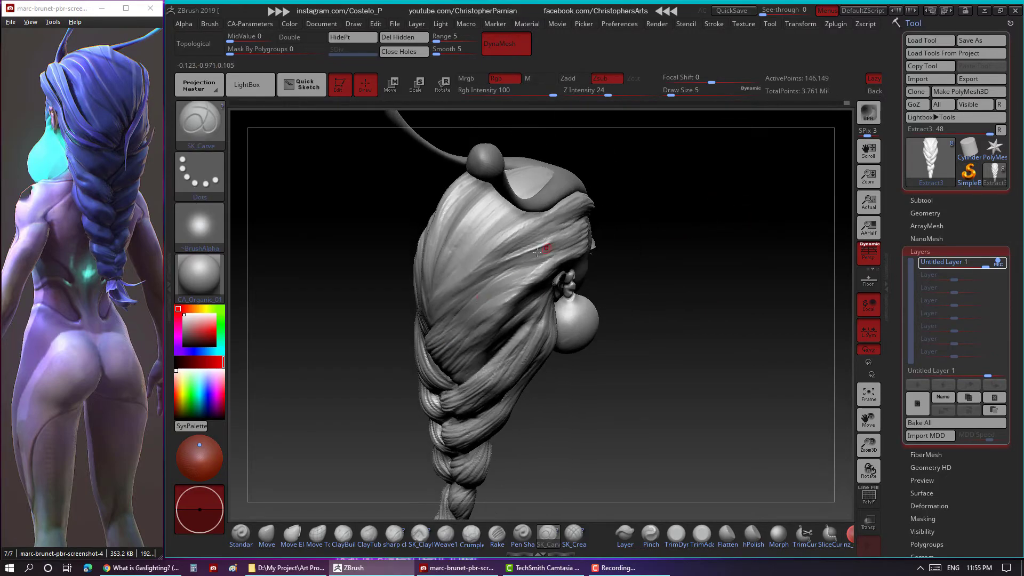
mouse_move(489, 299)
mouse_down()
mouse_move(498, 231)
mouse_move(667, 224)
mouse_move(706, 206)
mouse_move(733, 212)
mouse_move(502, 261)
mouse_up()
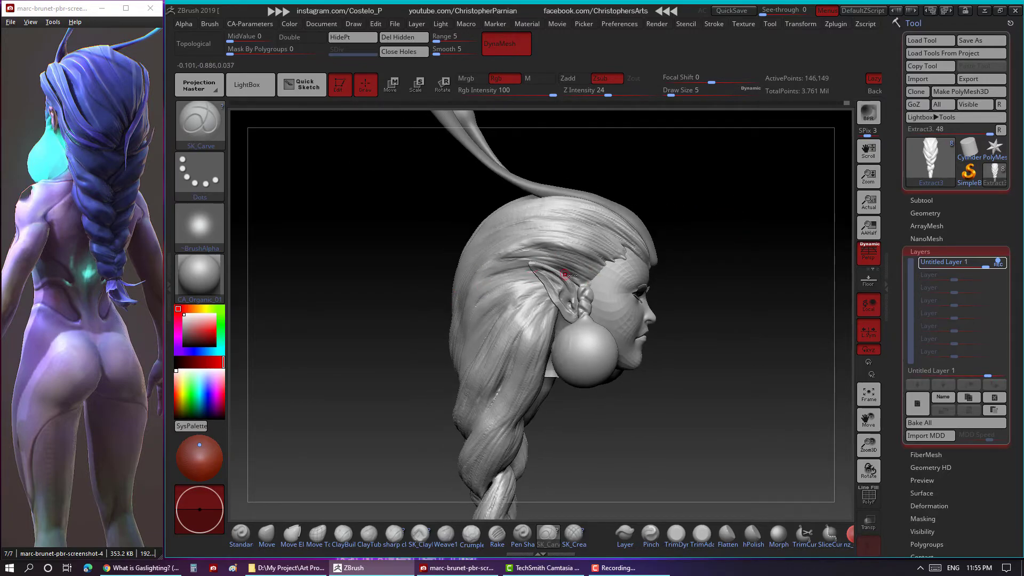
Add more strand carving around the side and back hair, dismissing a system notification.
mouse_move(445, 326)
mouse_down()
mouse_move(701, 244)
mouse_move(661, 244)
mouse_up()
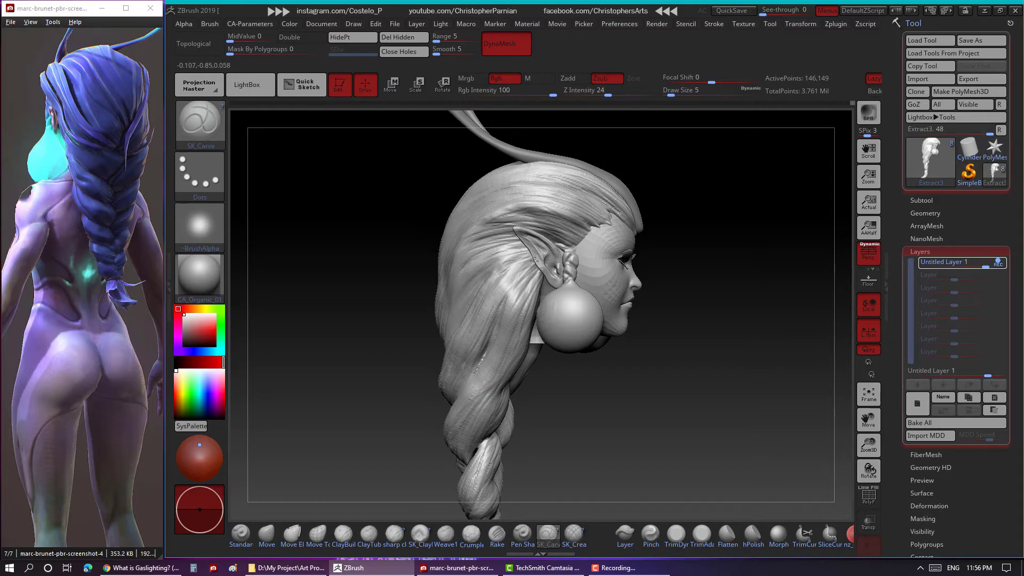
drag(532, 372, 525, 263)
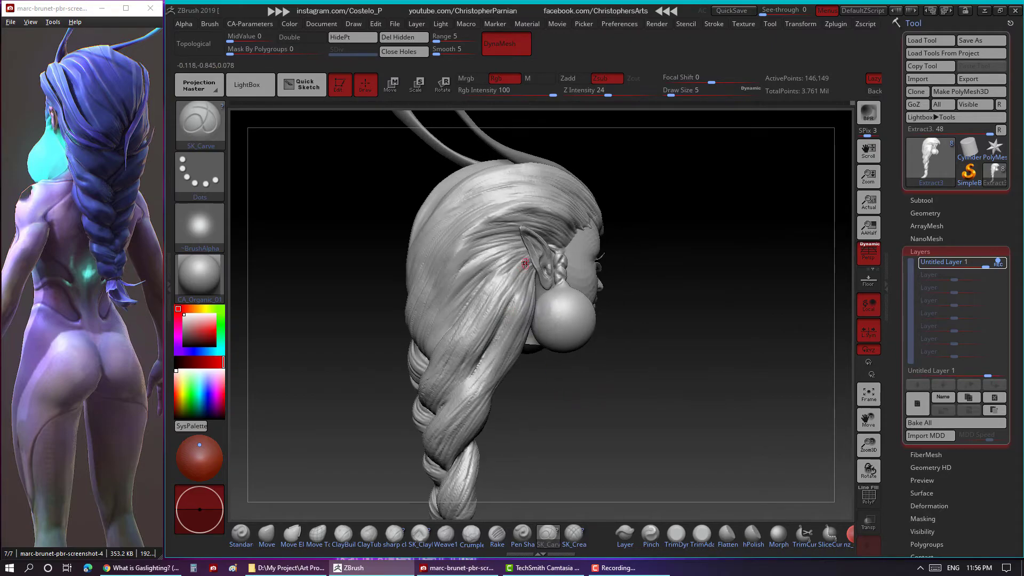
mouse_move(528, 317)
mouse_down()
mouse_move(510, 407)
mouse_move(546, 419)
mouse_move(494, 275)
mouse_up()
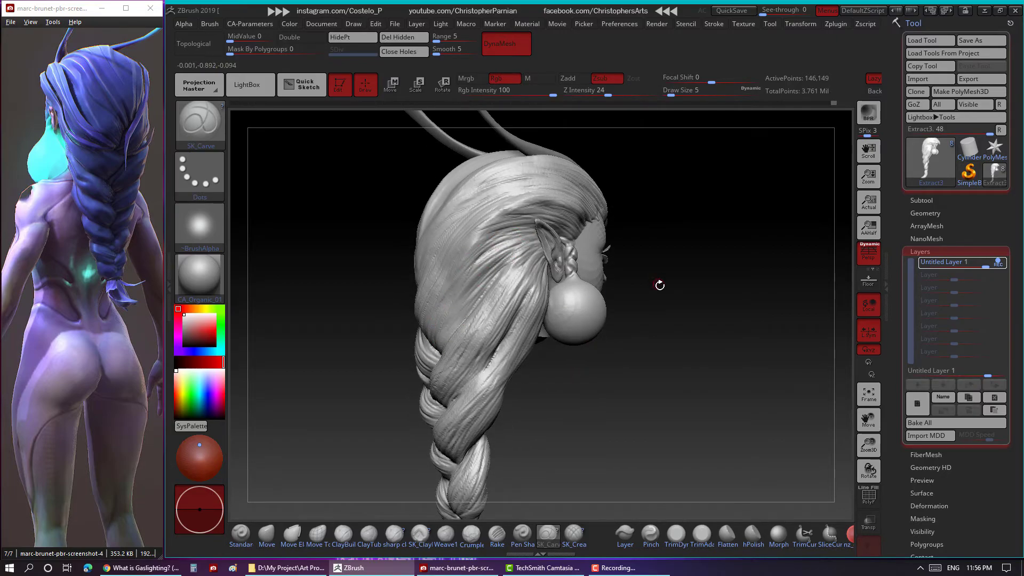
drag(659, 285, 667, 297)
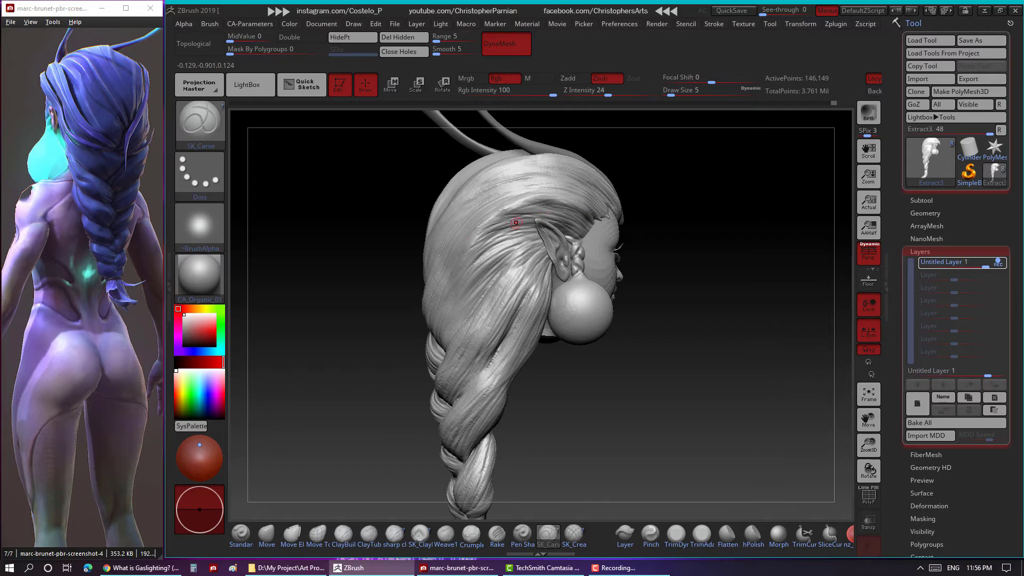
drag(658, 226, 717, 264)
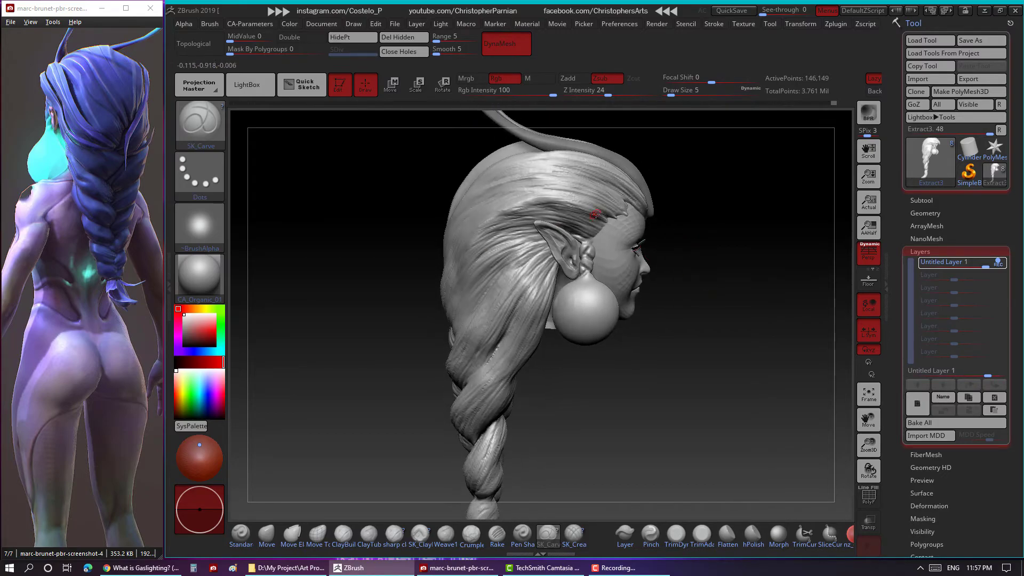
drag(688, 296, 688, 329)
mouse_move(587, 342)
mouse_down()
mouse_move(606, 336)
mouse_move(650, 368)
mouse_up()
click(698, 433)
drag(633, 286, 602, 355)
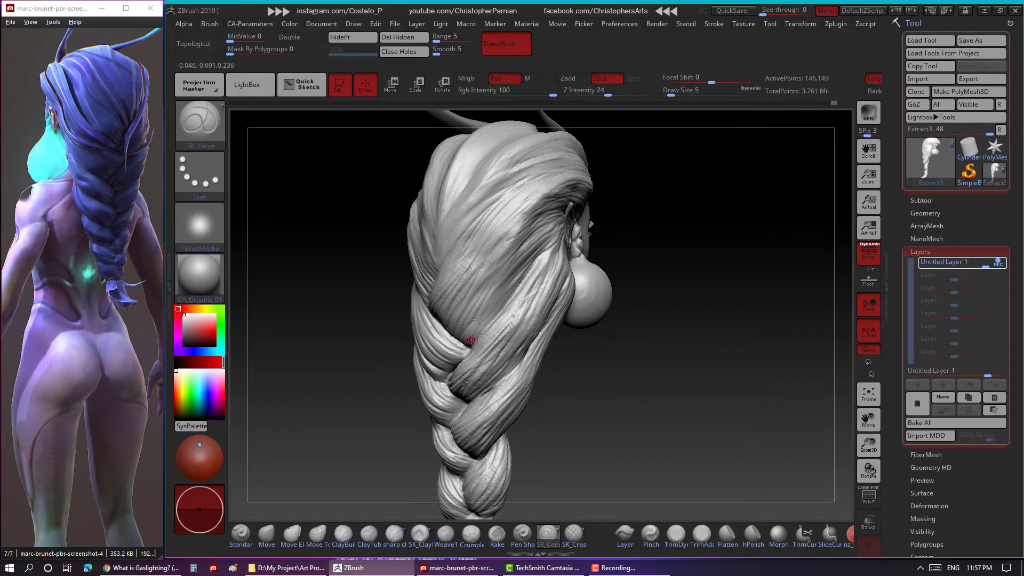
drag(564, 392, 608, 359)
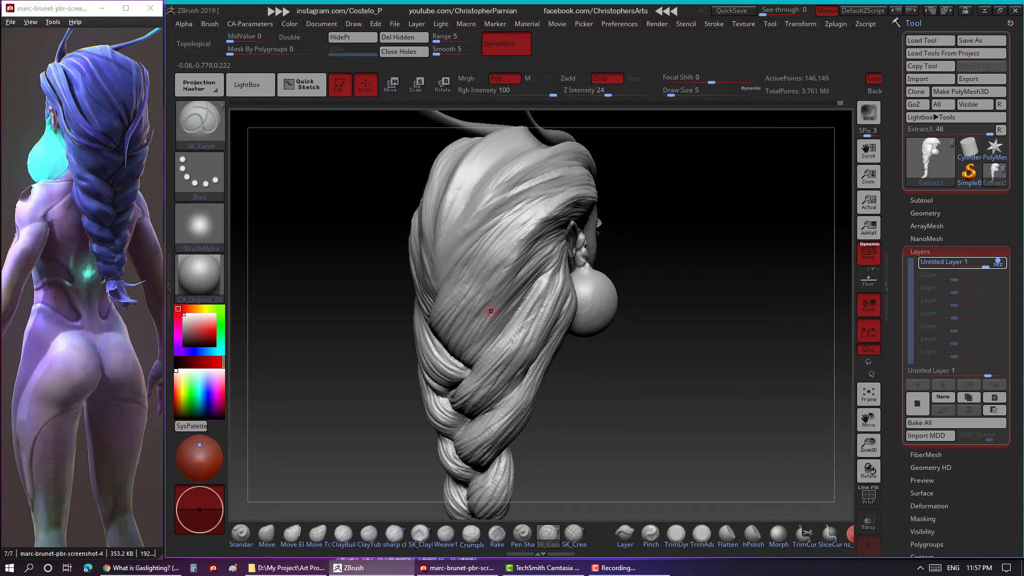
mouse_move(720, 217)
mouse_down()
mouse_move(686, 221)
mouse_move(697, 196)
mouse_move(704, 226)
mouse_up()
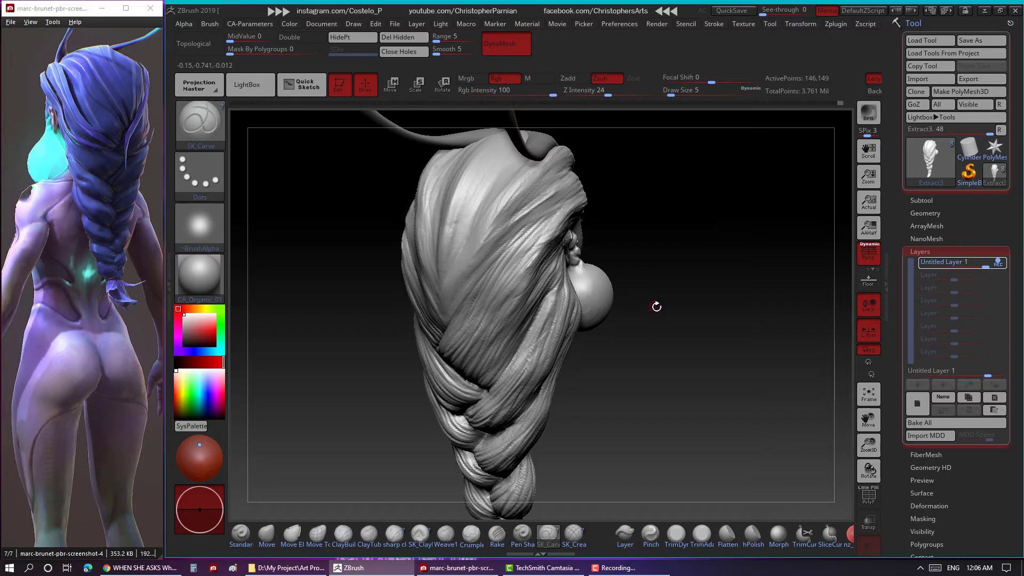
Carve extra strand lines across the back of the head and top of the braid.
drag(656, 307, 604, 232)
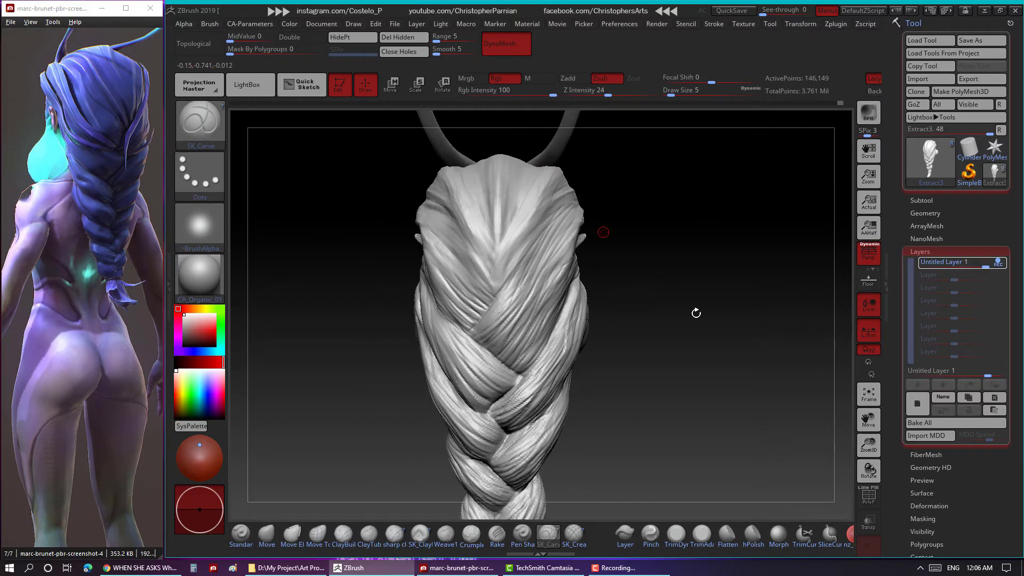
mouse_move(696, 313)
mouse_down()
mouse_move(699, 260)
mouse_move(661, 239)
mouse_up()
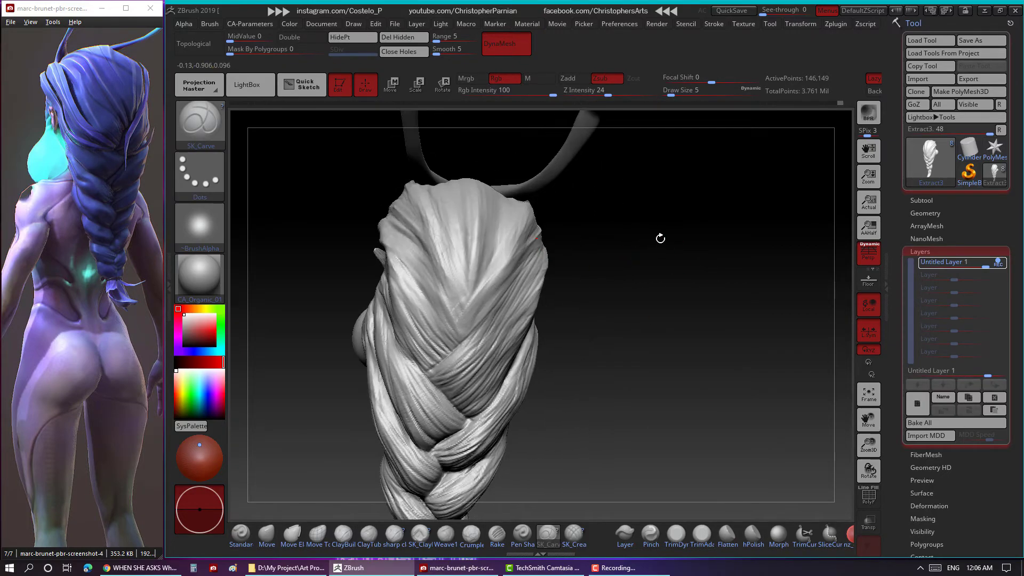
mouse_move(559, 241)
mouse_down()
mouse_move(470, 314)
mouse_move(726, 206)
mouse_move(505, 245)
mouse_up()
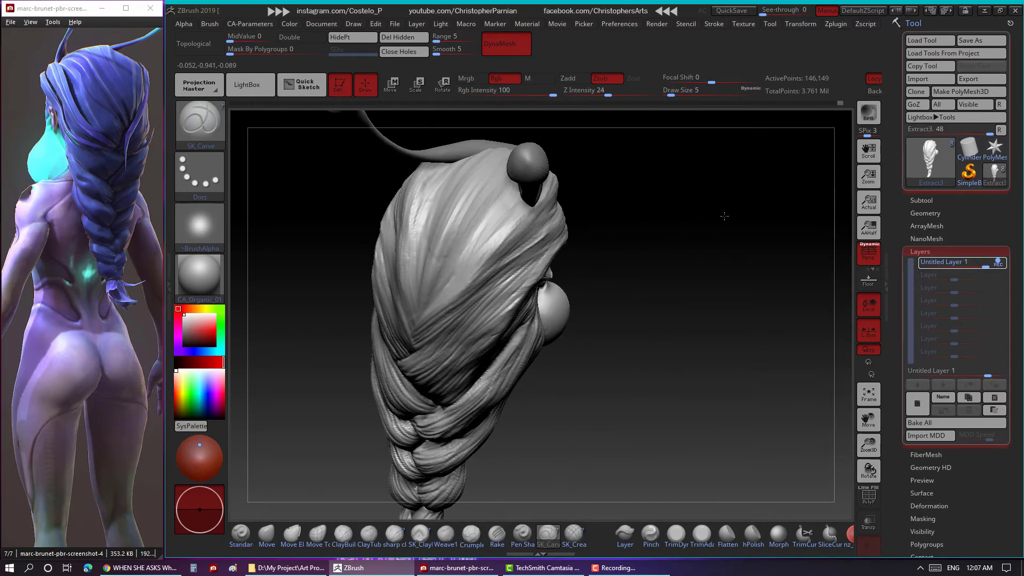
mouse_move(664, 200)
mouse_down()
mouse_move(685, 252)
mouse_move(544, 191)
mouse_up()
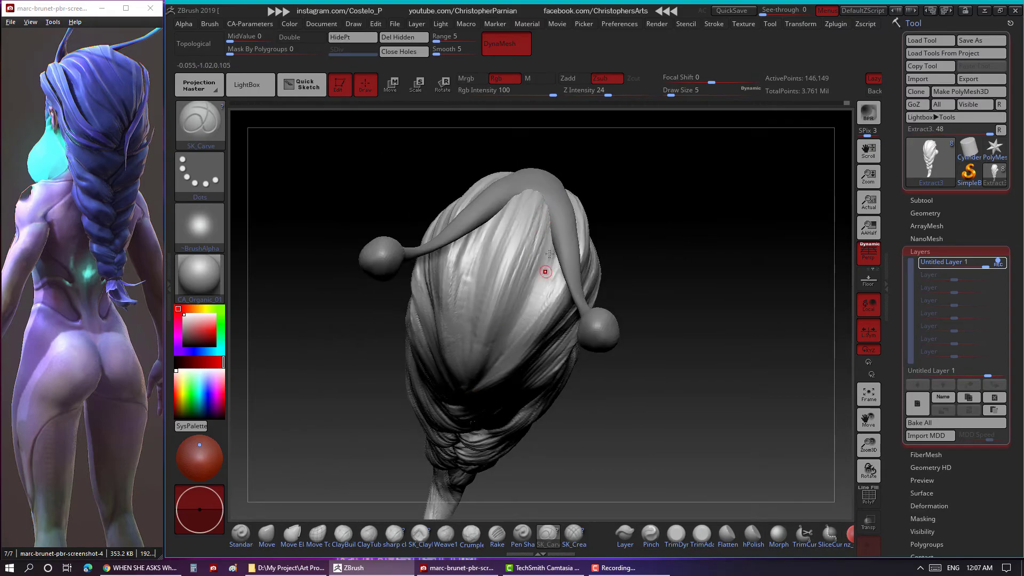
drag(545, 271, 530, 266)
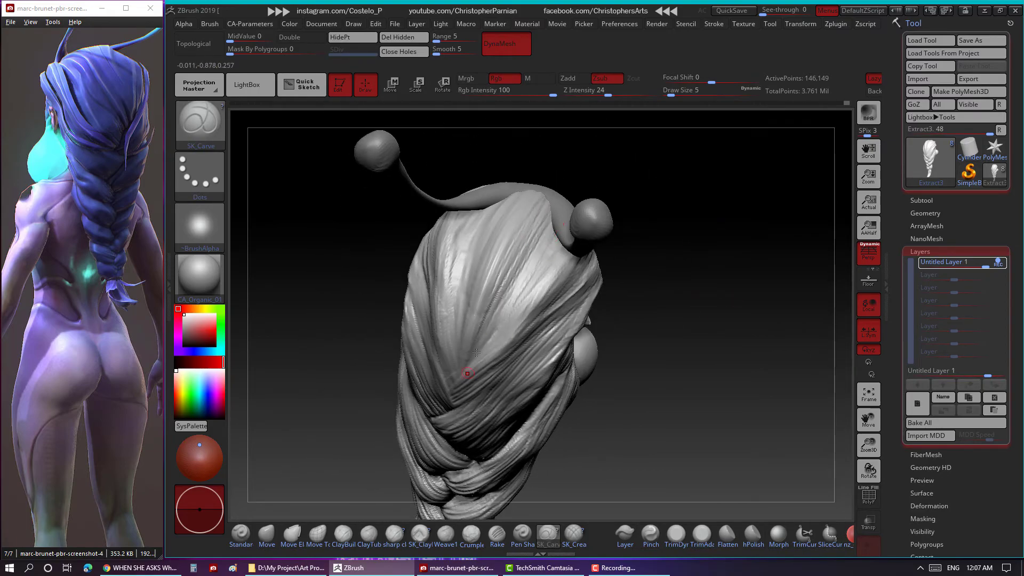
mouse_move(467, 373)
mouse_down()
mouse_move(594, 286)
mouse_move(537, 293)
mouse_up()
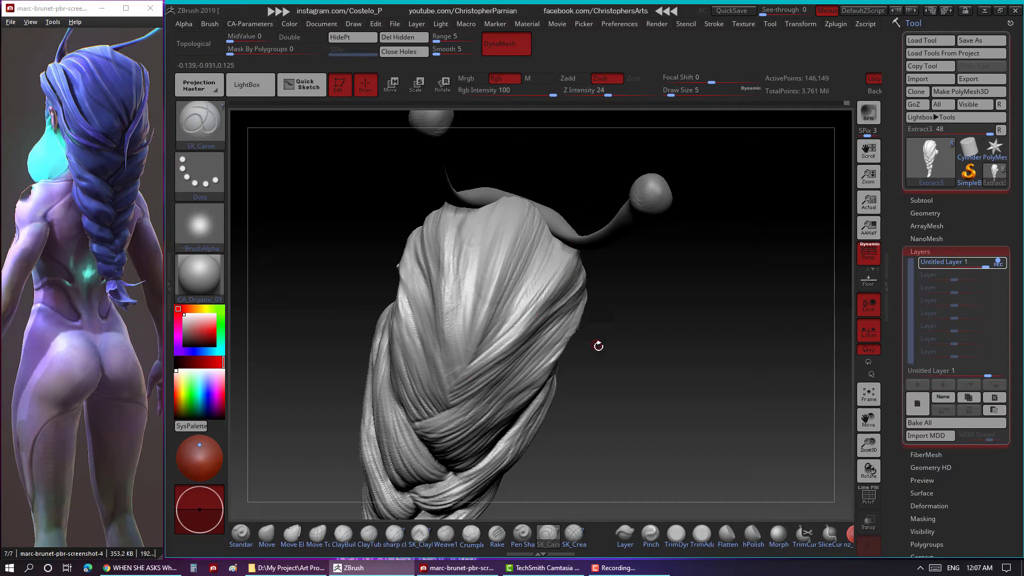
mouse_move(598, 346)
mouse_down()
mouse_move(686, 235)
mouse_move(532, 302)
mouse_move(769, 213)
mouse_move(661, 251)
mouse_move(624, 219)
mouse_move(545, 283)
mouse_up()
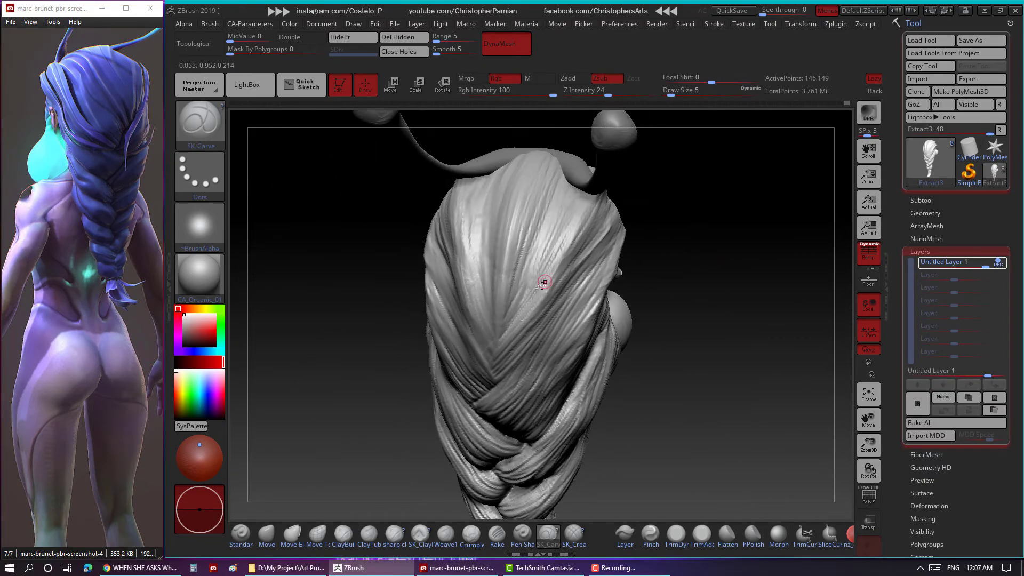
mouse_move(663, 256)
mouse_down()
mouse_move(830, 366)
mouse_move(677, 355)
mouse_move(526, 222)
mouse_move(542, 202)
mouse_move(535, 177)
mouse_up()
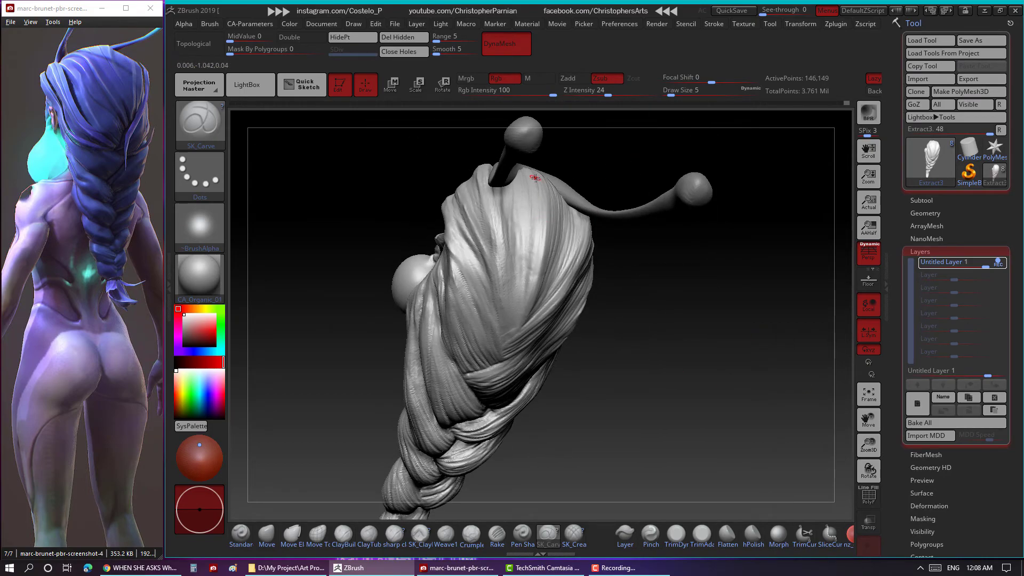
drag(517, 302, 545, 286)
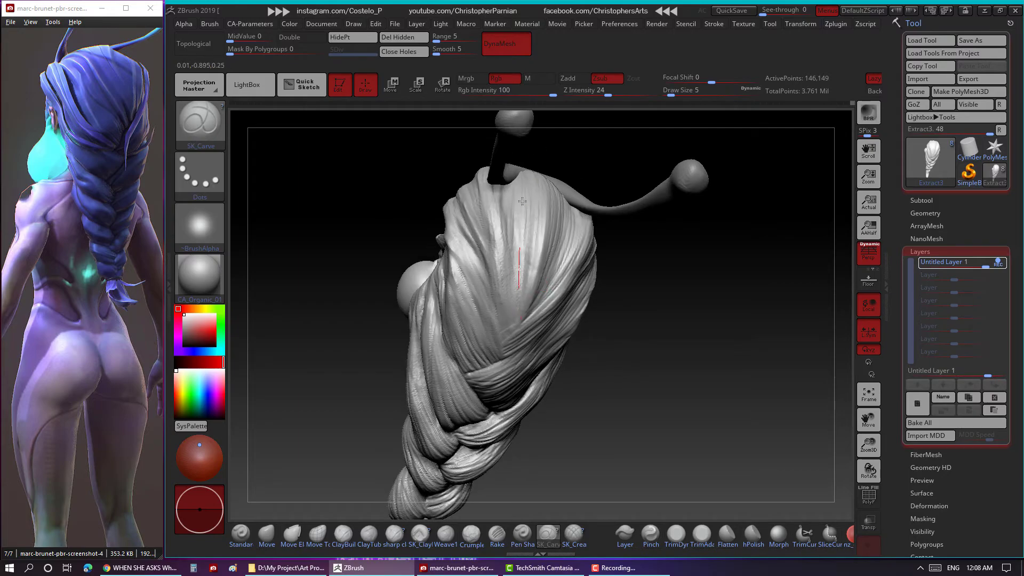
drag(531, 228, 527, 306)
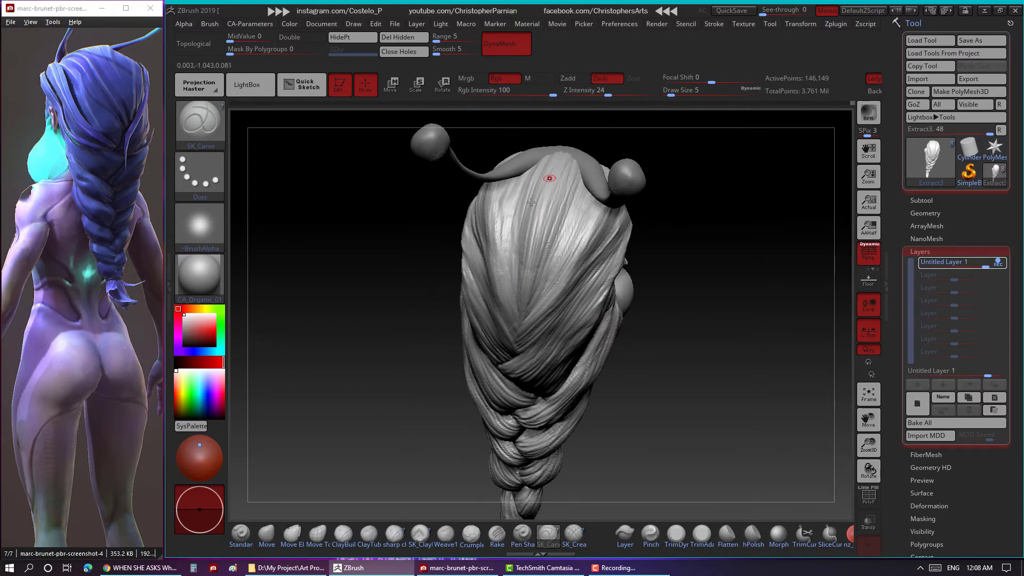
mouse_move(550, 178)
mouse_down()
mouse_move(549, 137)
mouse_move(502, 337)
mouse_up()
Continue carving strand grooves across the back hair, checking from rear and side views.
mouse_move(671, 376)
mouse_down()
mouse_move(734, 343)
mouse_move(715, 315)
mouse_move(510, 181)
mouse_up()
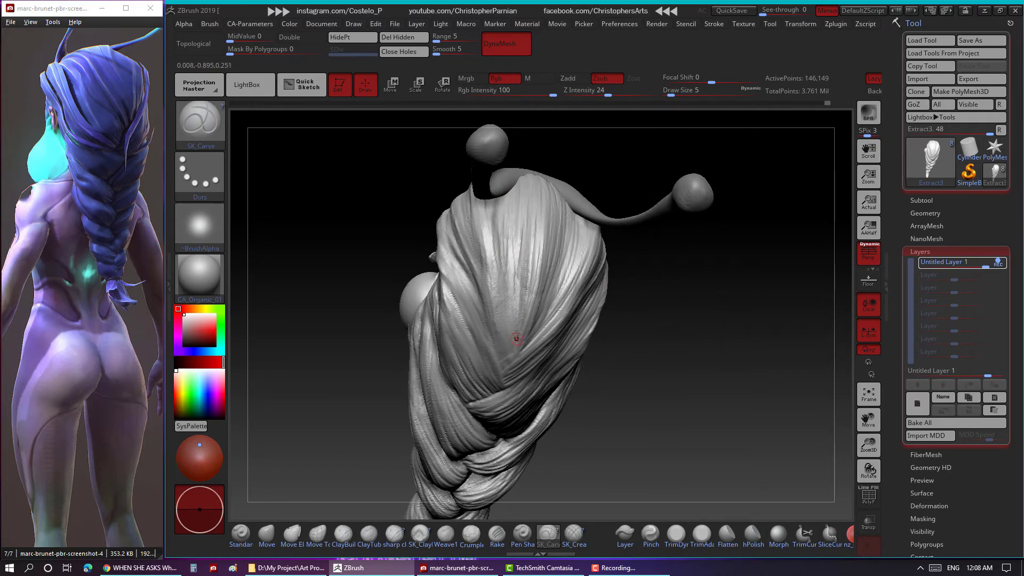
right_drag(517, 337, 507, 267)
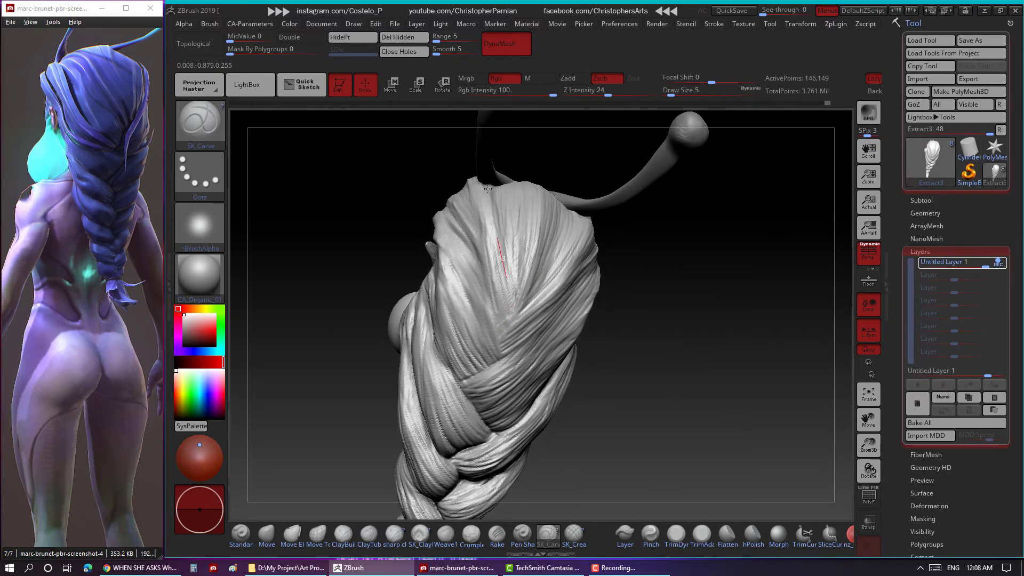
right_drag(488, 189, 411, 246)
drag(585, 316, 504, 316)
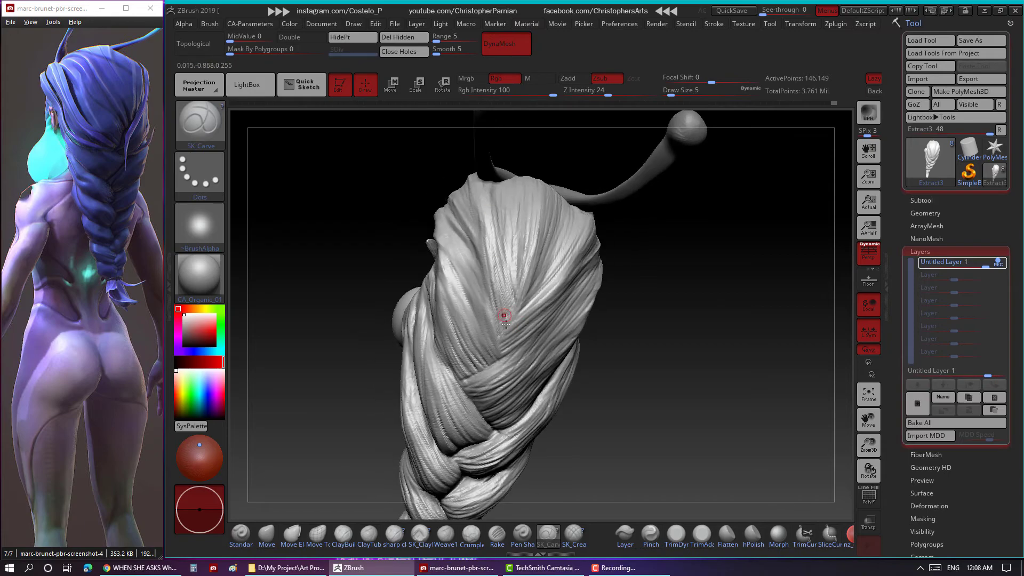
mouse_move(510, 288)
right_down()
mouse_move(427, 244)
mouse_move(614, 309)
right_up()
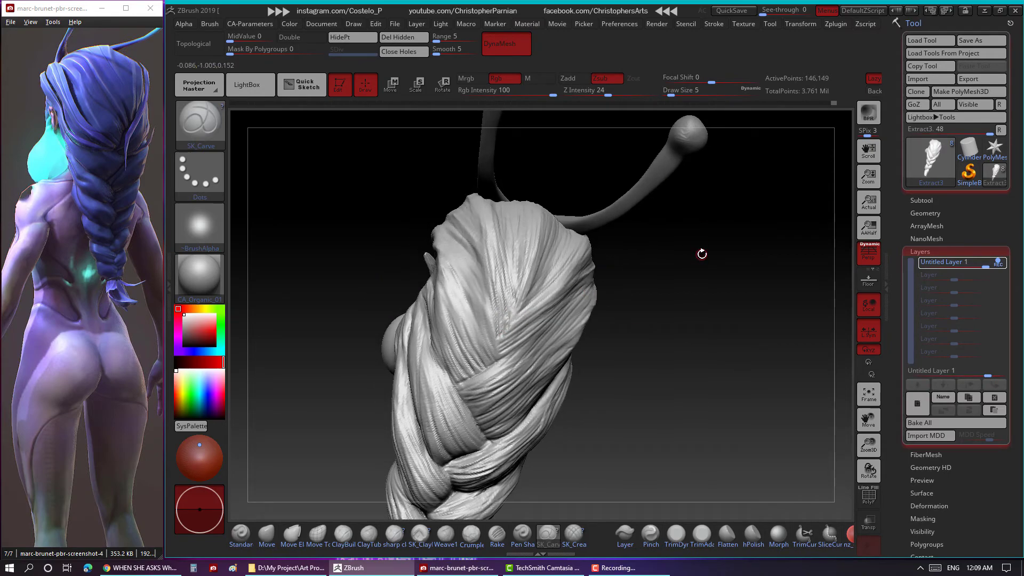
mouse_move(657, 281)
mouse_down()
mouse_move(651, 314)
mouse_move(508, 304)
mouse_up()
right_drag(508, 304, 501, 318)
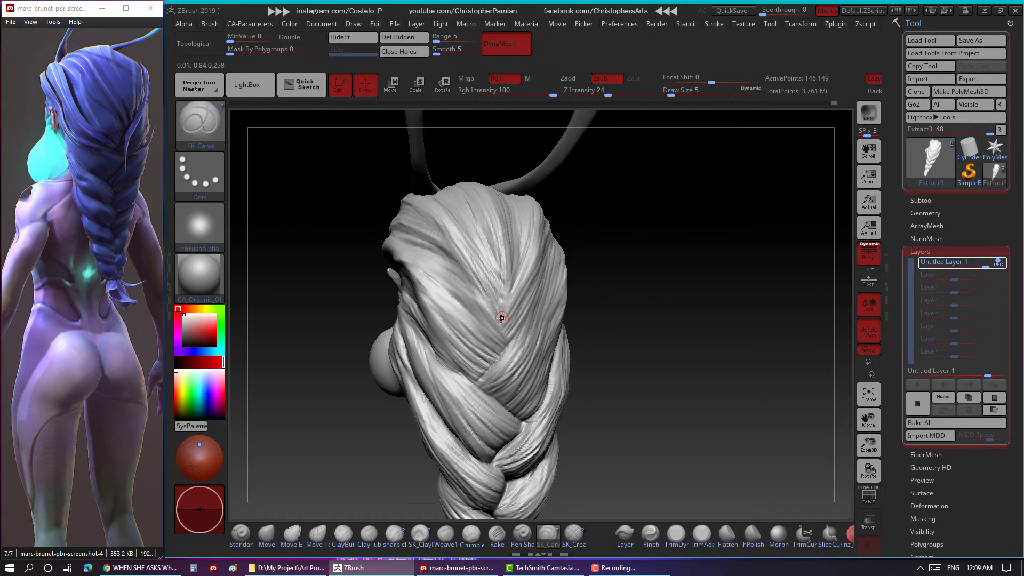
mouse_move(547, 226)
right_down()
mouse_move(722, 242)
mouse_move(498, 201)
mouse_move(633, 238)
mouse_move(509, 285)
right_up()
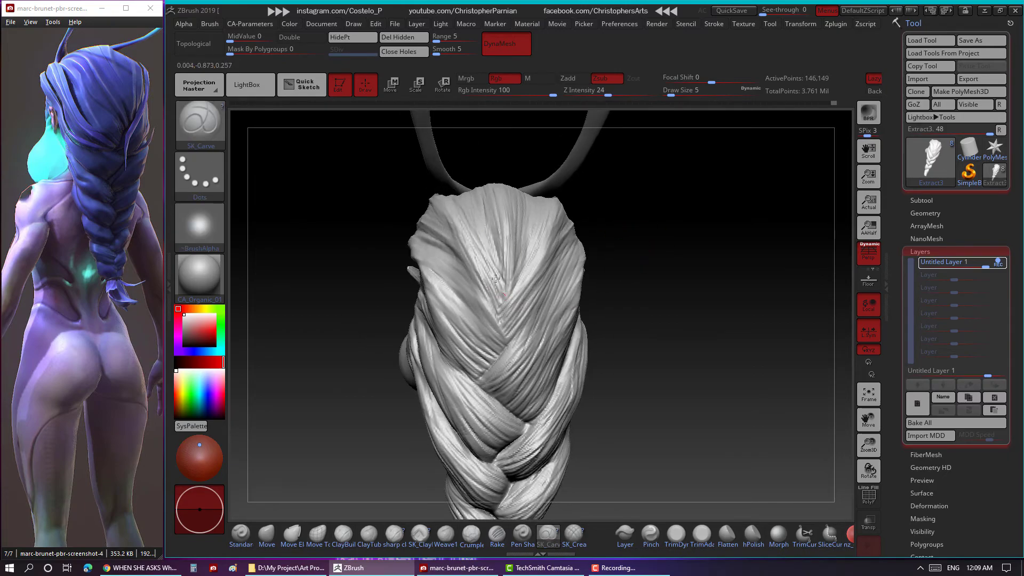
mouse_move(630, 184)
right_down()
mouse_move(614, 187)
mouse_move(601, 270)
mouse_move(521, 347)
right_up()
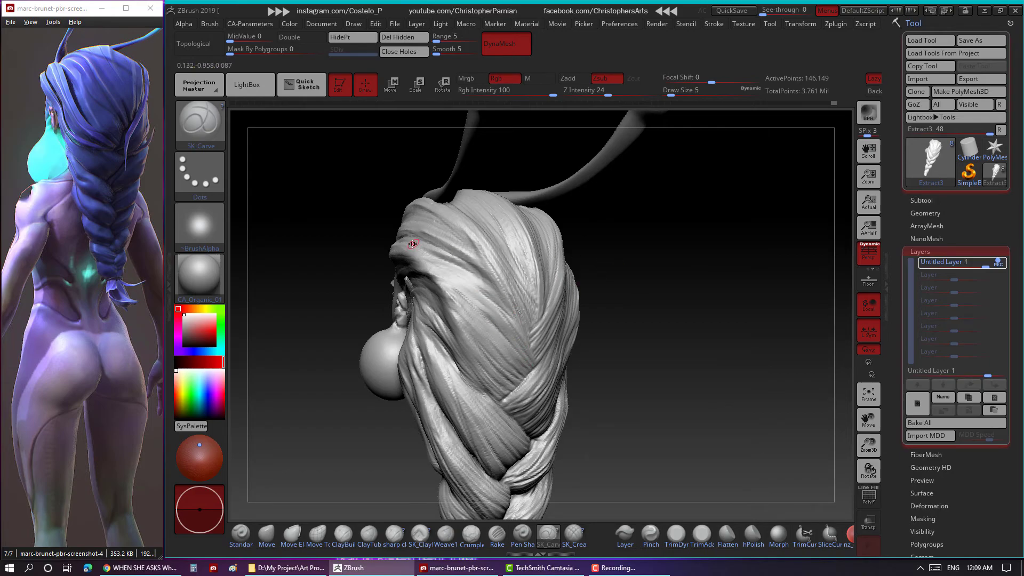
mouse_move(413, 244)
right_down()
mouse_move(472, 278)
mouse_move(461, 325)
right_up()
Carve strand lines into the side hair behind the pointed ear from the left profile.
mouse_move(557, 404)
right_down()
mouse_move(702, 334)
mouse_move(508, 314)
mouse_move(610, 298)
mouse_move(636, 256)
mouse_move(643, 277)
mouse_move(633, 298)
mouse_move(484, 262)
mouse_move(602, 274)
mouse_move(566, 278)
mouse_move(638, 261)
mouse_move(628, 288)
mouse_move(444, 278)
mouse_move(601, 194)
mouse_move(445, 259)
mouse_move(635, 160)
mouse_move(649, 245)
mouse_move(660, 217)
mouse_move(471, 253)
mouse_move(493, 265)
right_up()
right_drag(631, 227, 593, 204)
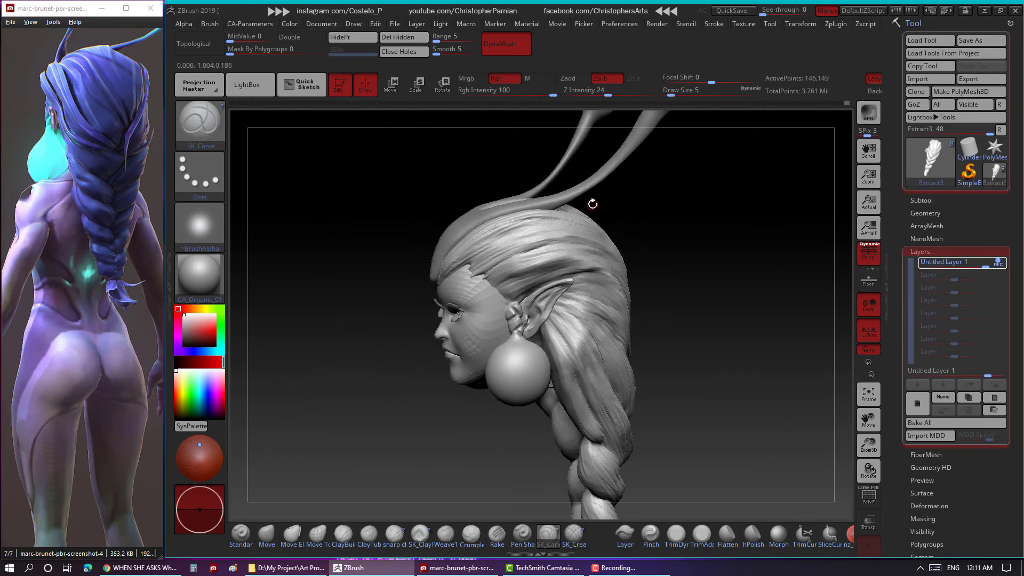
alt+right_drag(670, 217, 640, 206)
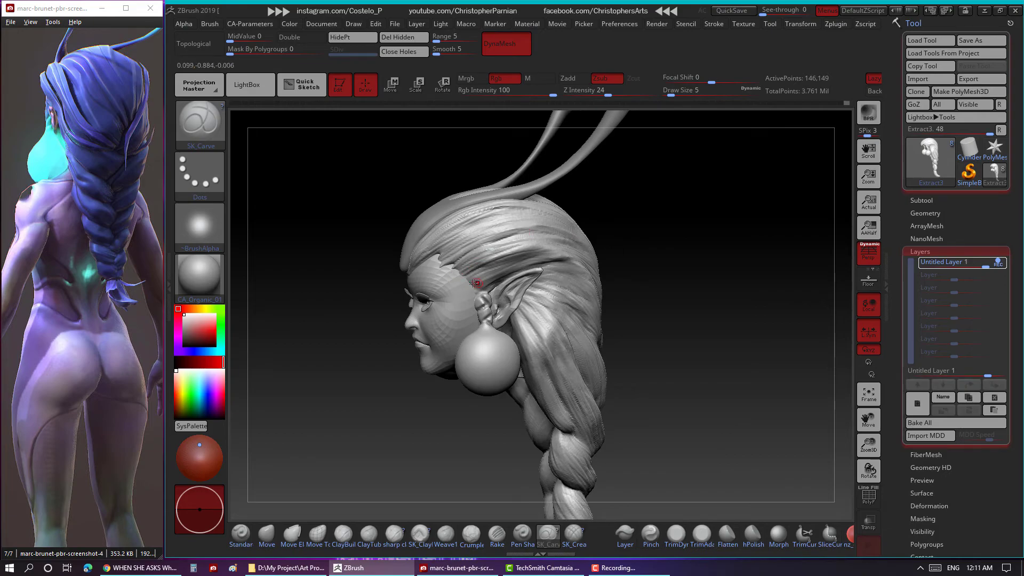
mouse_move(467, 276)
right_down()
mouse_move(634, 234)
mouse_move(624, 247)
mouse_move(634, 214)
mouse_move(562, 222)
right_up()
mouse_move(485, 204)
right_down()
mouse_move(614, 213)
mouse_move(709, 206)
mouse_move(727, 250)
right_up()
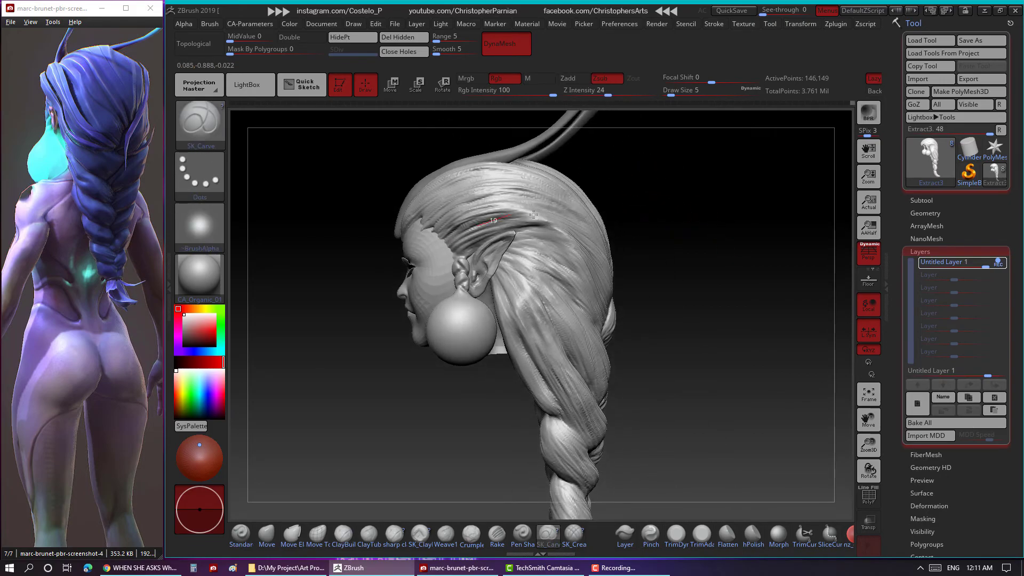
drag(533, 215, 565, 235)
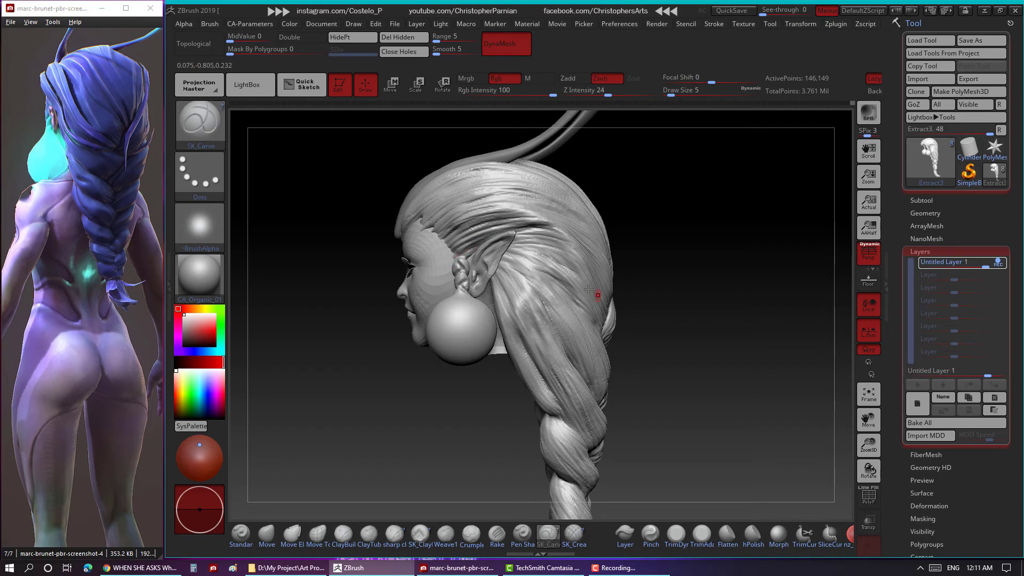
mouse_move(589, 289)
right_down()
mouse_move(502, 293)
mouse_move(578, 350)
mouse_move(526, 259)
mouse_move(501, 299)
mouse_move(612, 309)
right_up()
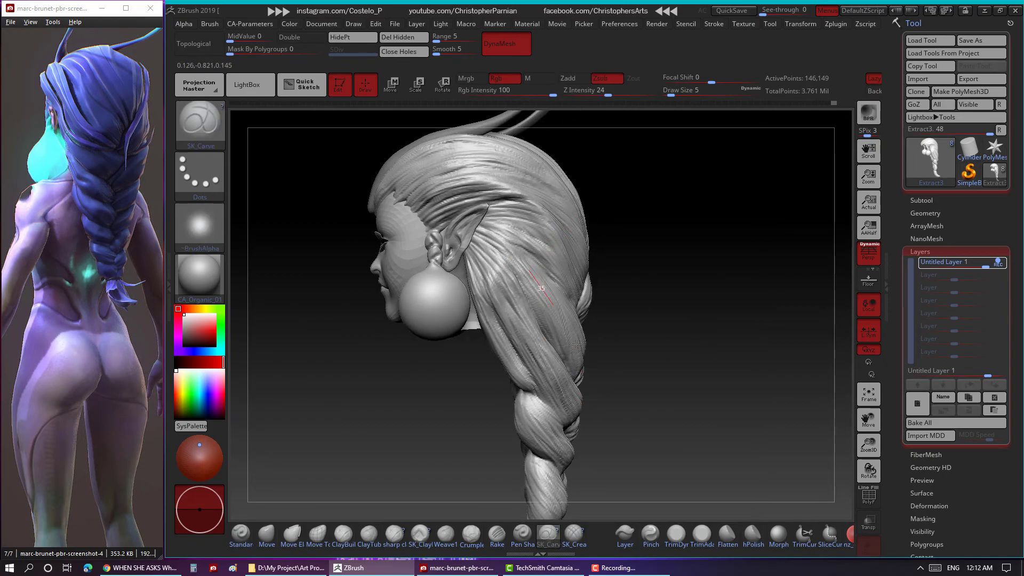
Frame the whole model and inspect the face and braid from a rear three-quarter view.
right_drag(542, 278, 716, 304)
click(871, 395)
right_drag(747, 347, 719, 283)
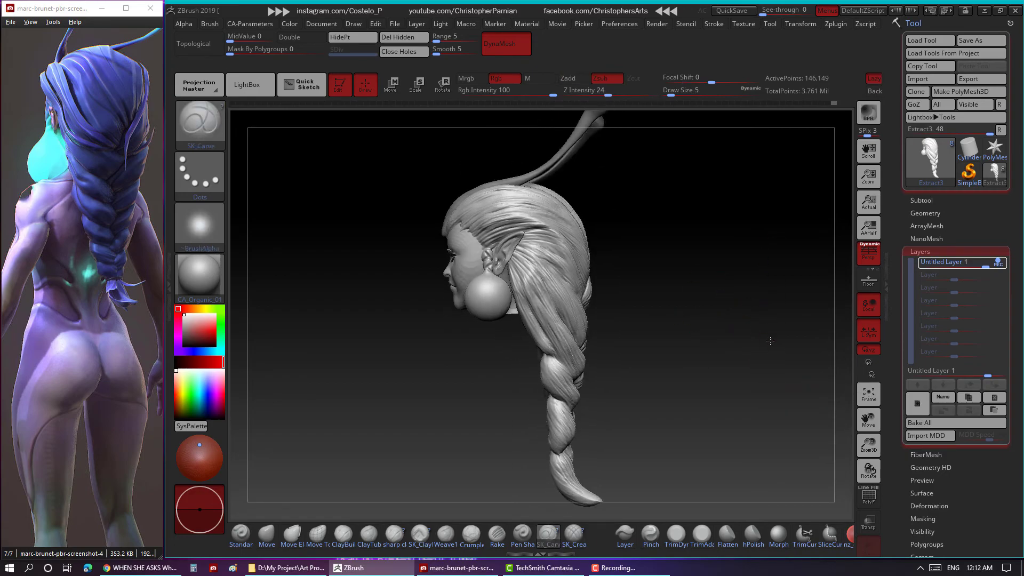
mouse_move(771, 341)
right_down()
mouse_move(766, 316)
mouse_move(753, 339)
right_up()
mouse_move(755, 351)
mouse_down()
mouse_move(771, 346)
mouse_move(761, 326)
mouse_up()
Bake the sculpt layer into the head mesh and show the subtool list.
drag(614, 266, 708, 276)
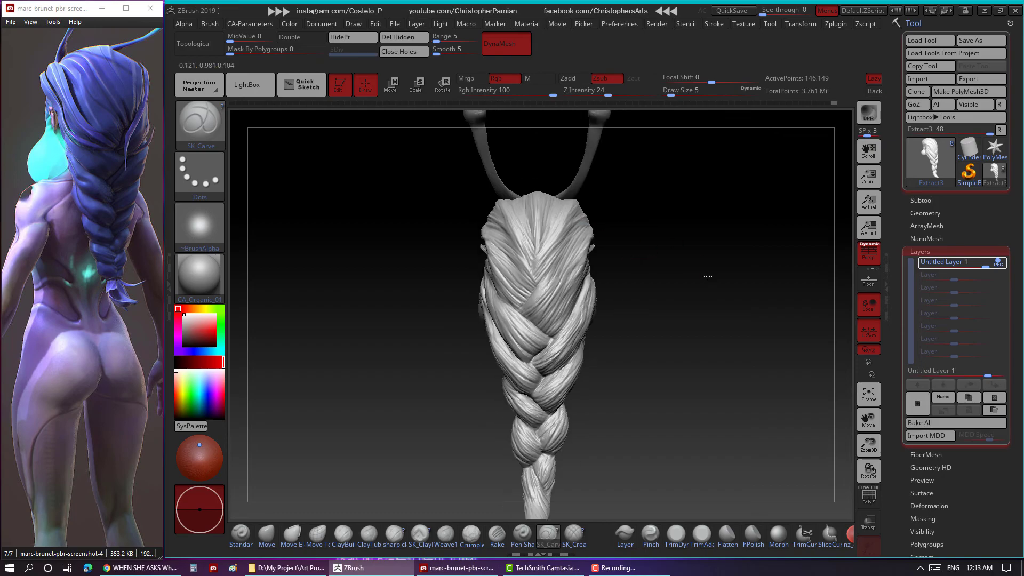
mouse_move(747, 328)
mouse_down()
mouse_move(746, 340)
mouse_move(715, 336)
mouse_move(676, 309)
mouse_move(601, 344)
mouse_move(622, 335)
mouse_move(741, 347)
mouse_up()
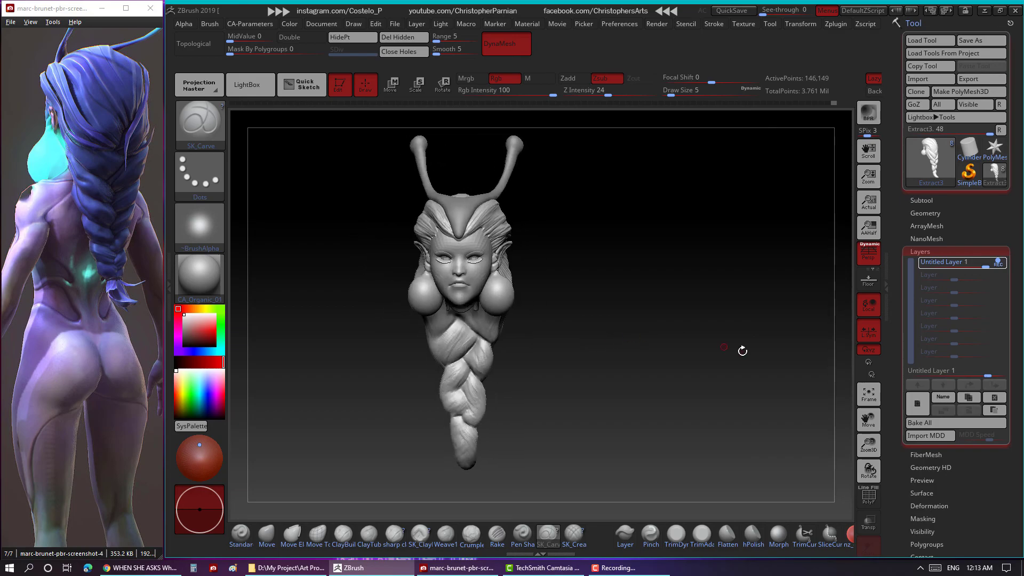
click(869, 395)
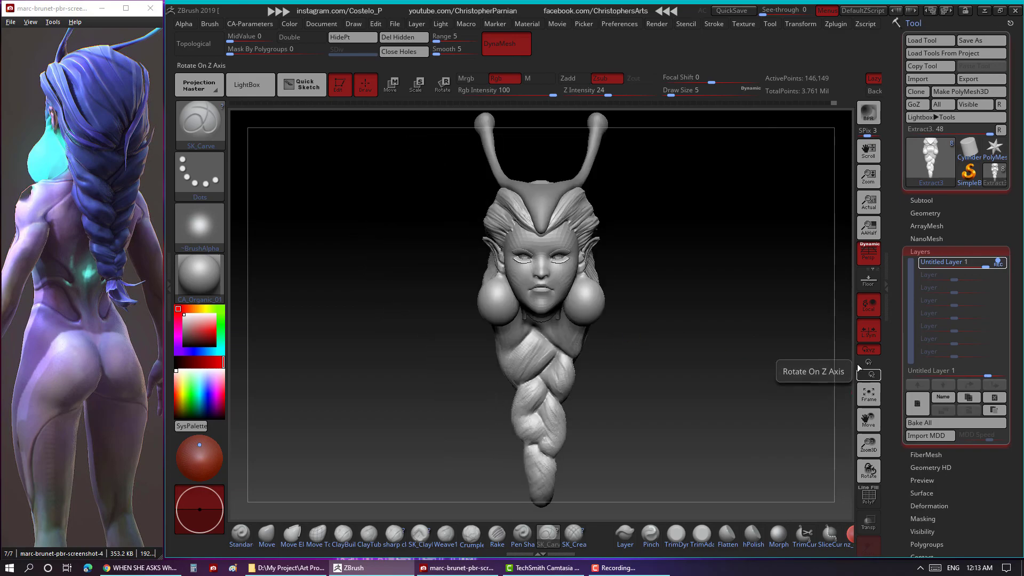
click(931, 423)
click(934, 251)
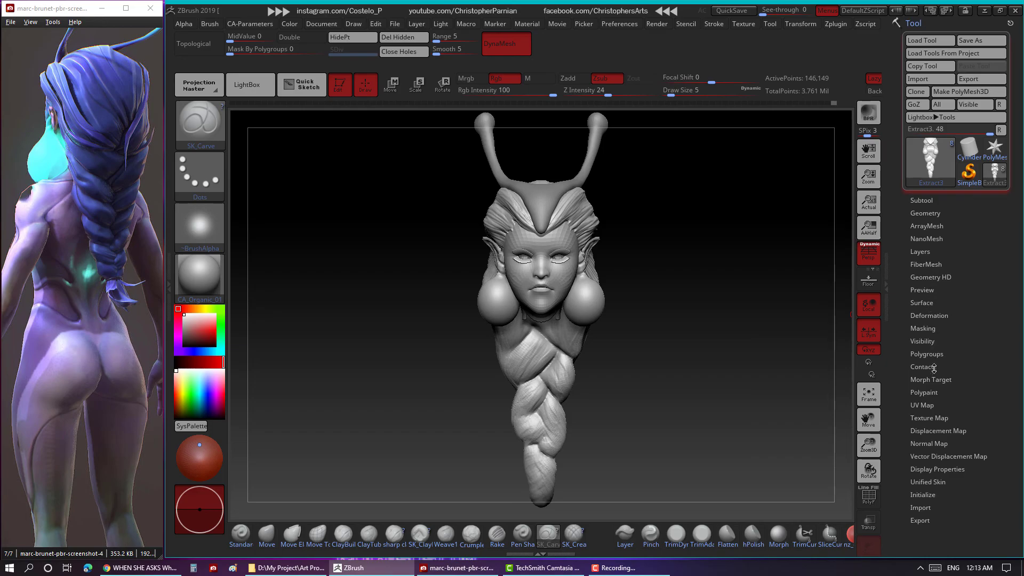
click(922, 200)
Frame the head and save the whole model as a .ztl ZTool.
drag(736, 339, 869, 399)
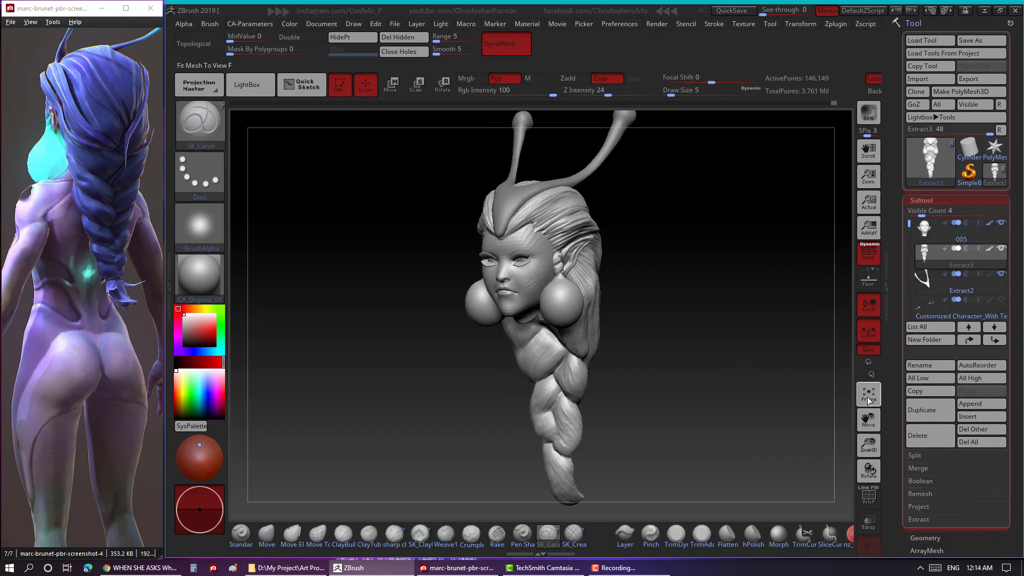
click(869, 397)
click(981, 40)
double_click(313, 119)
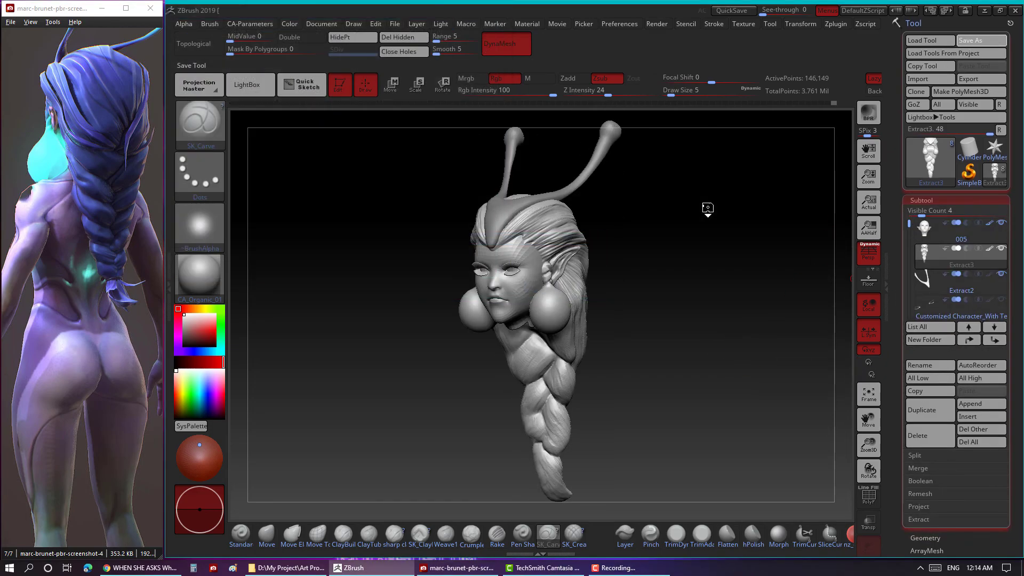